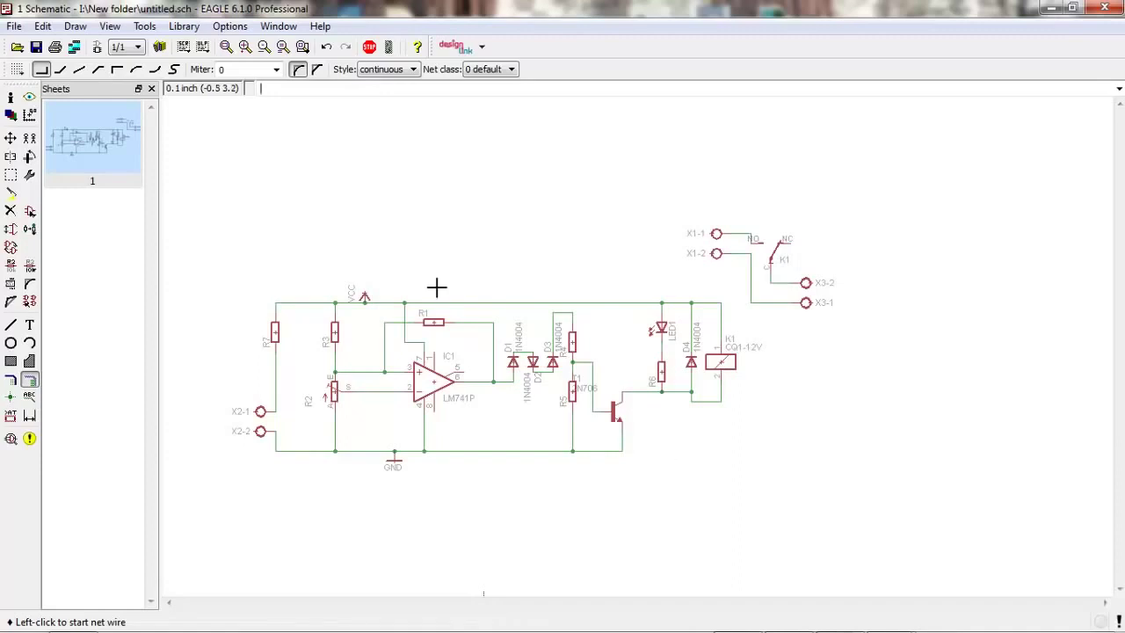
Step: Generate a new board file, untitled.brd, from the relay/op-amp schematic
left_click(99, 48)
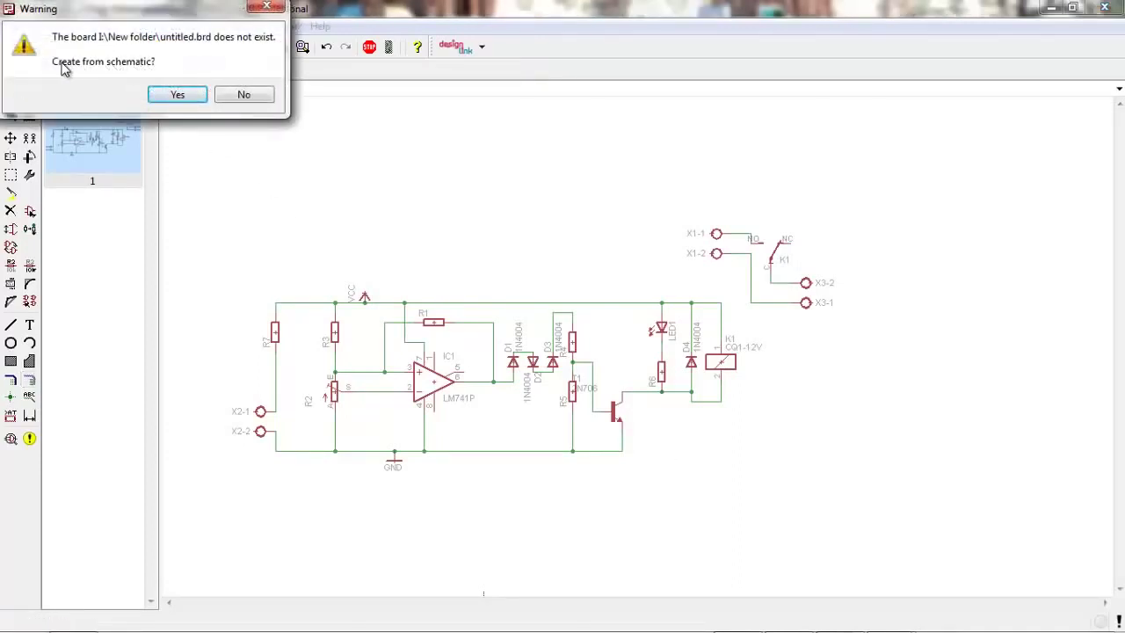
left_click(177, 97)
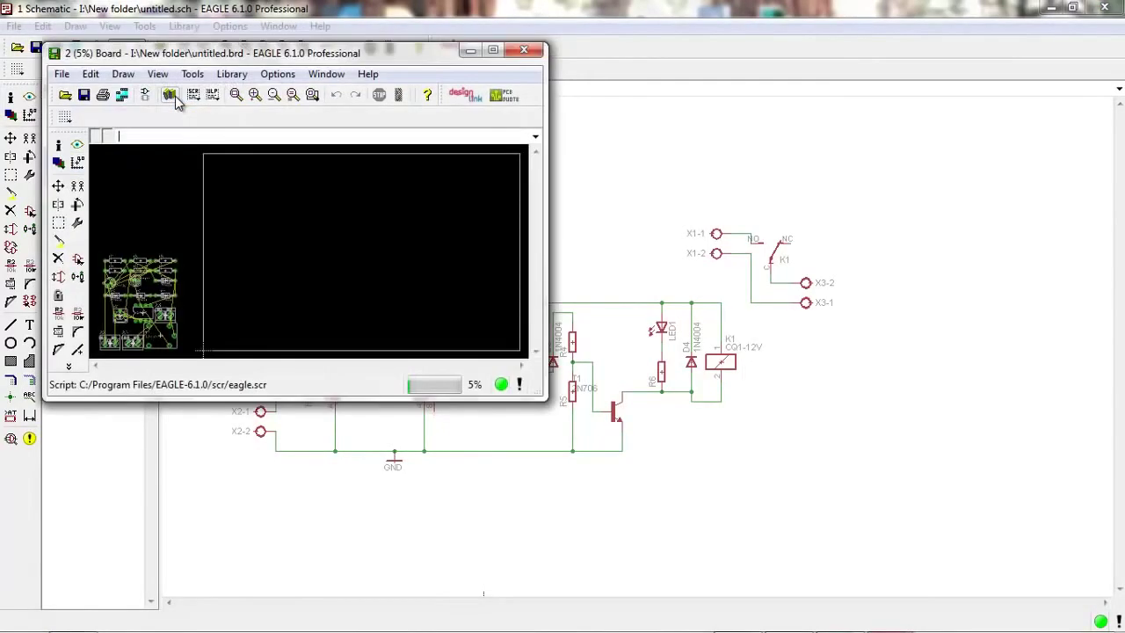
Step: Maximize the untitled.brd board window to fill the screen
left_click(493, 51)
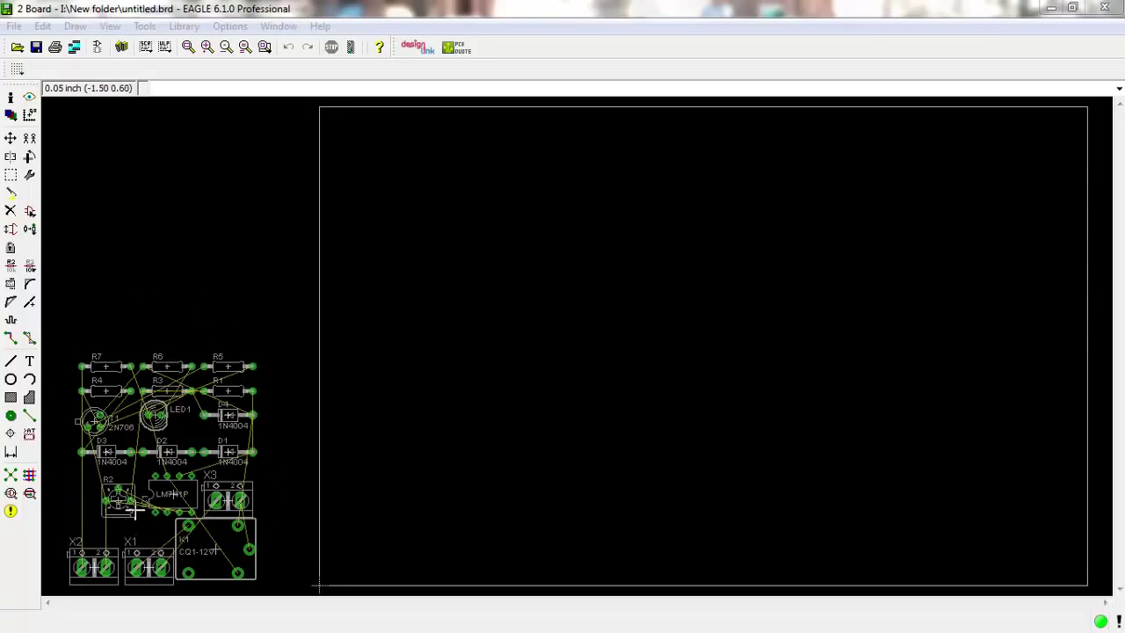
Step: Move relay K1 rotated into the board's upper right, with connector X3 upright below it
left_click(11, 138)
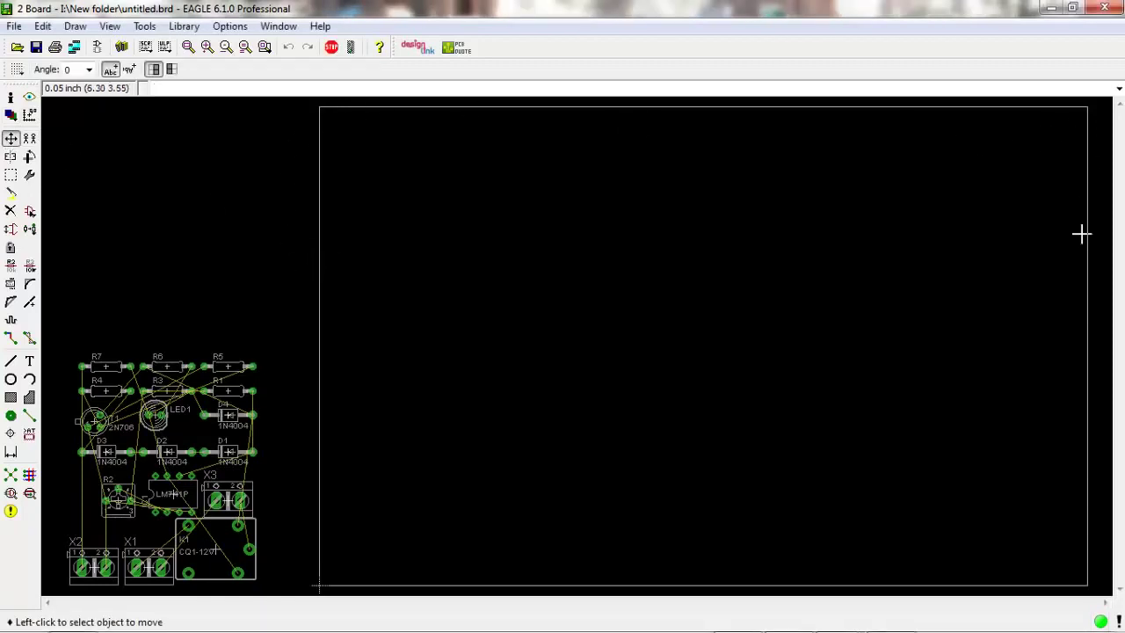
left_click(229, 547)
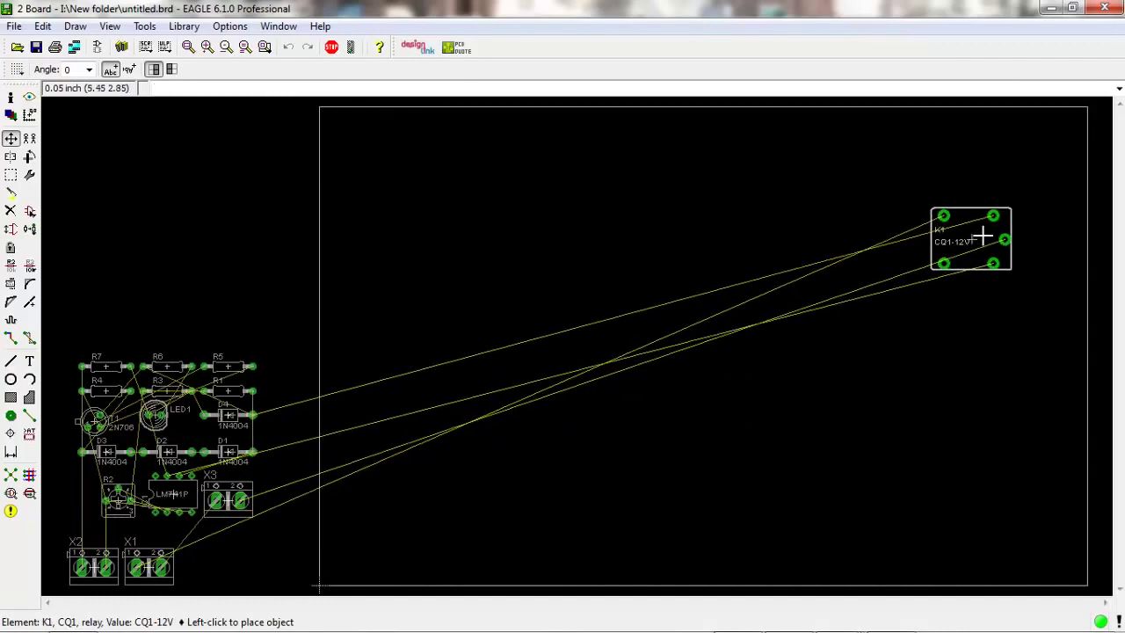
right_click(981, 235)
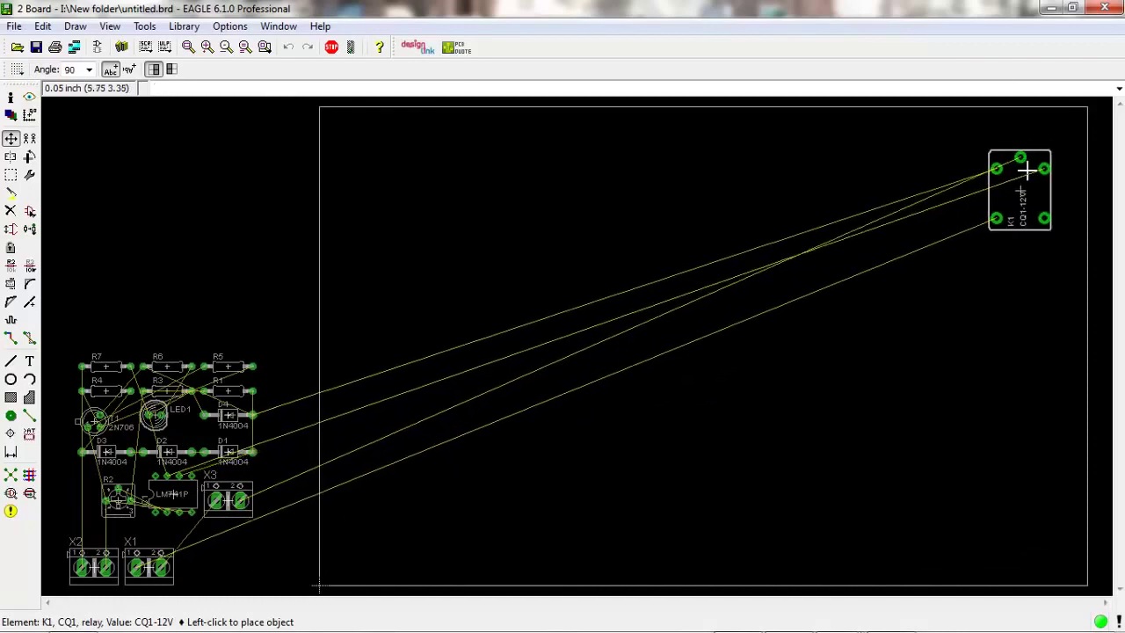
left_click(1043, 155)
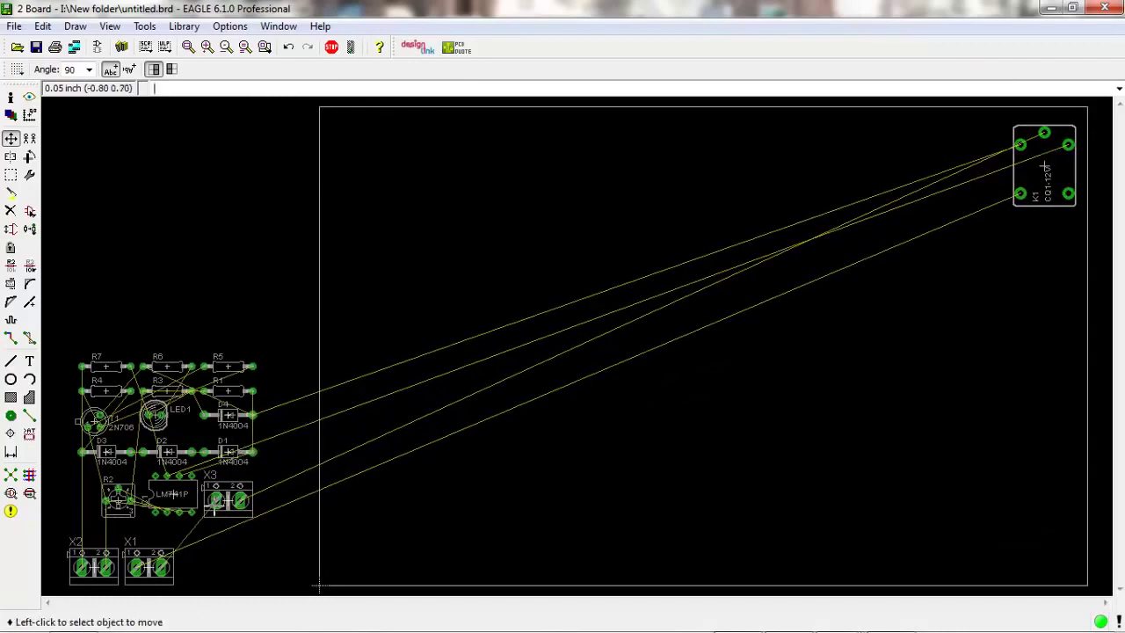
left_click(215, 505)
right_click(1044, 288)
left_click(1050, 263)
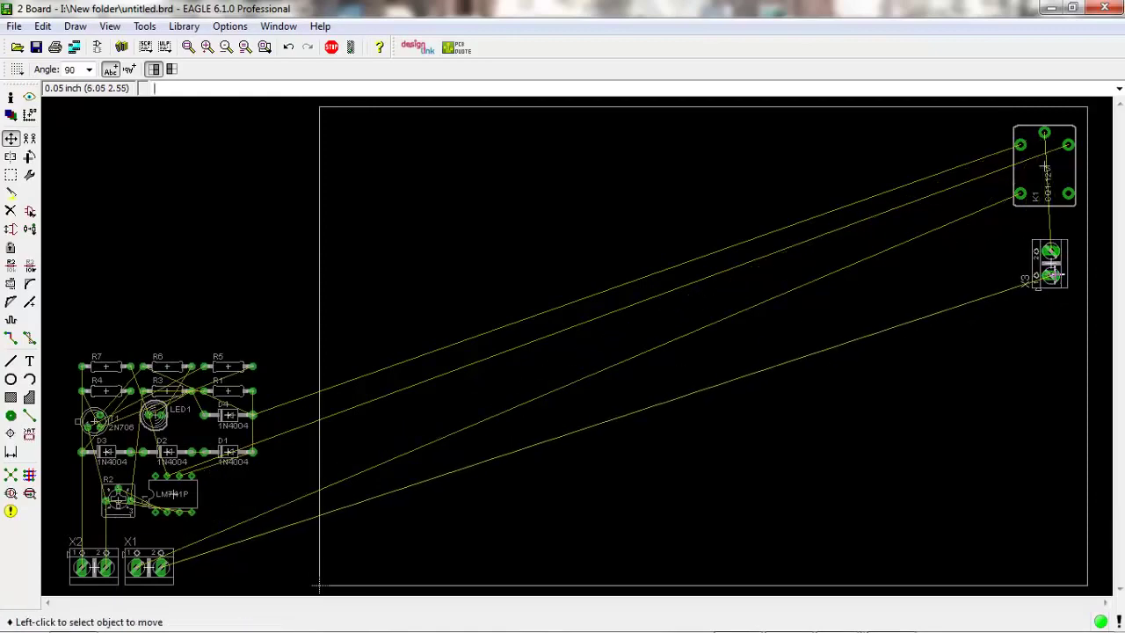
Step: Place IC1, turned half a turn, left of the relay and R2 near the top edge
left_click(180, 498)
right_click(844, 274)
right_click(854, 267)
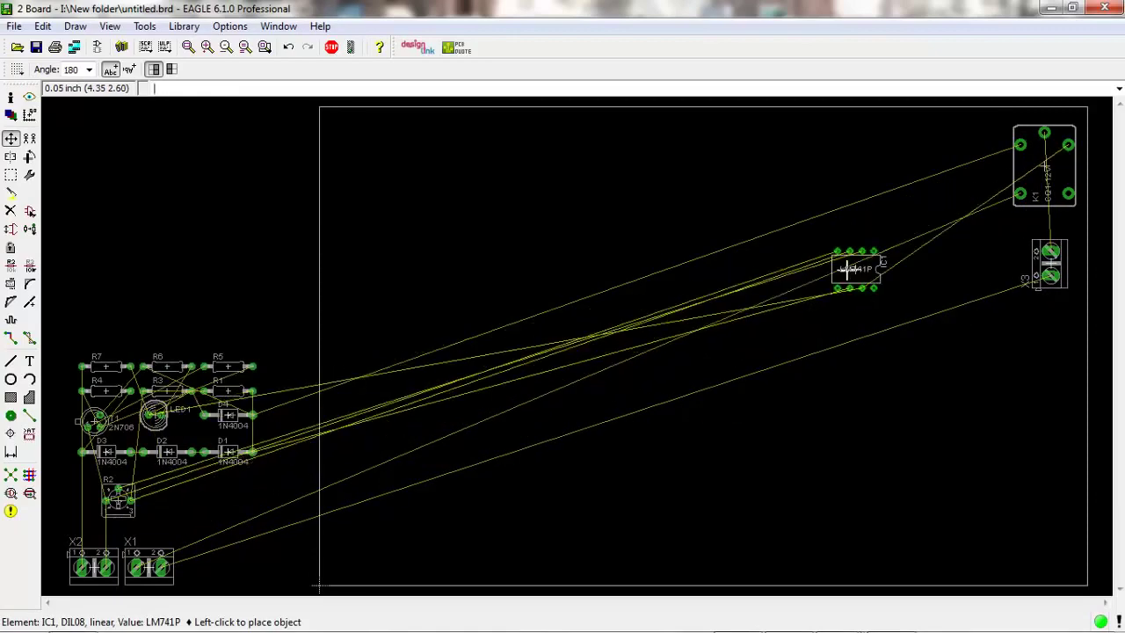
left_click(873, 215)
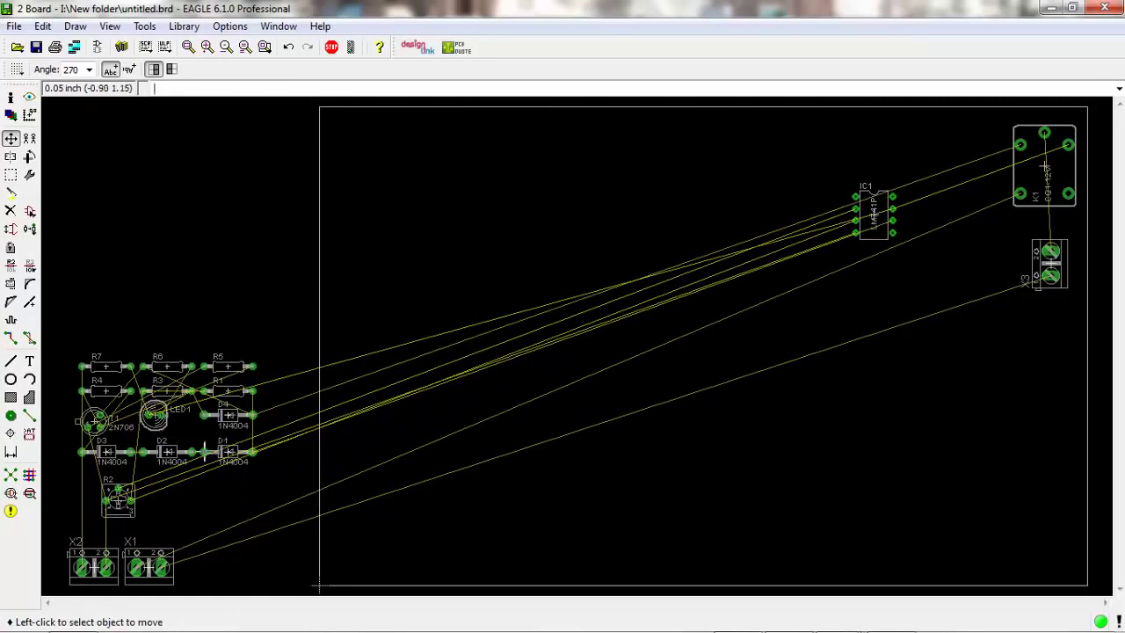
left_click(119, 499)
left_click(678, 158)
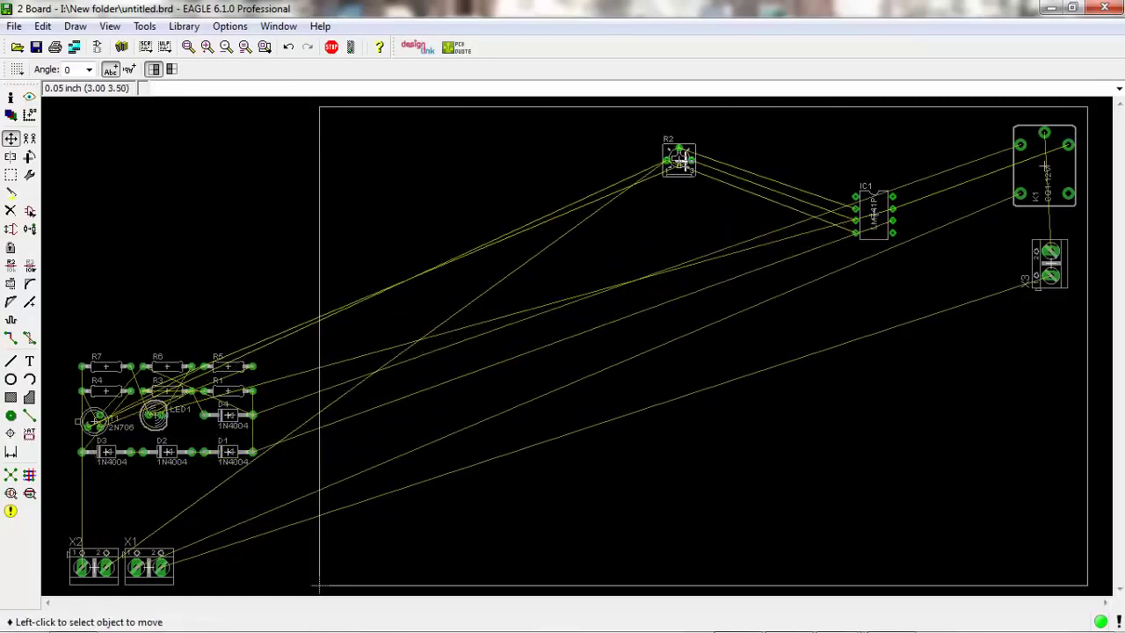
Step: Rotate connector X1 and set it below X3
left_click(150, 567)
right_click(927, 347)
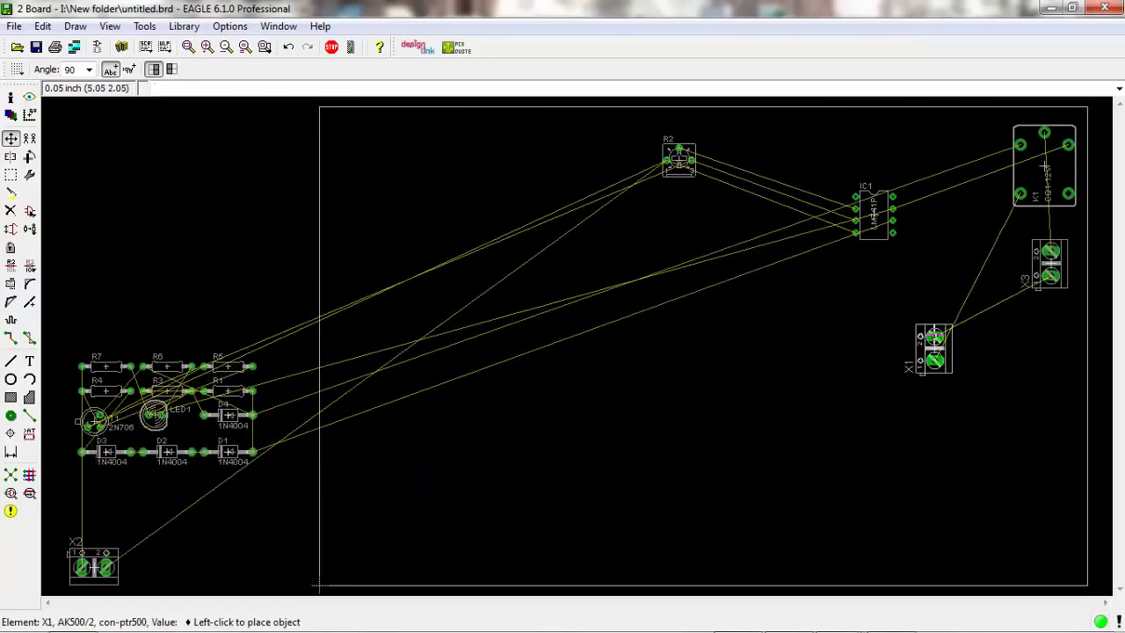
right_click(938, 344)
right_click(947, 299)
left_click(977, 260)
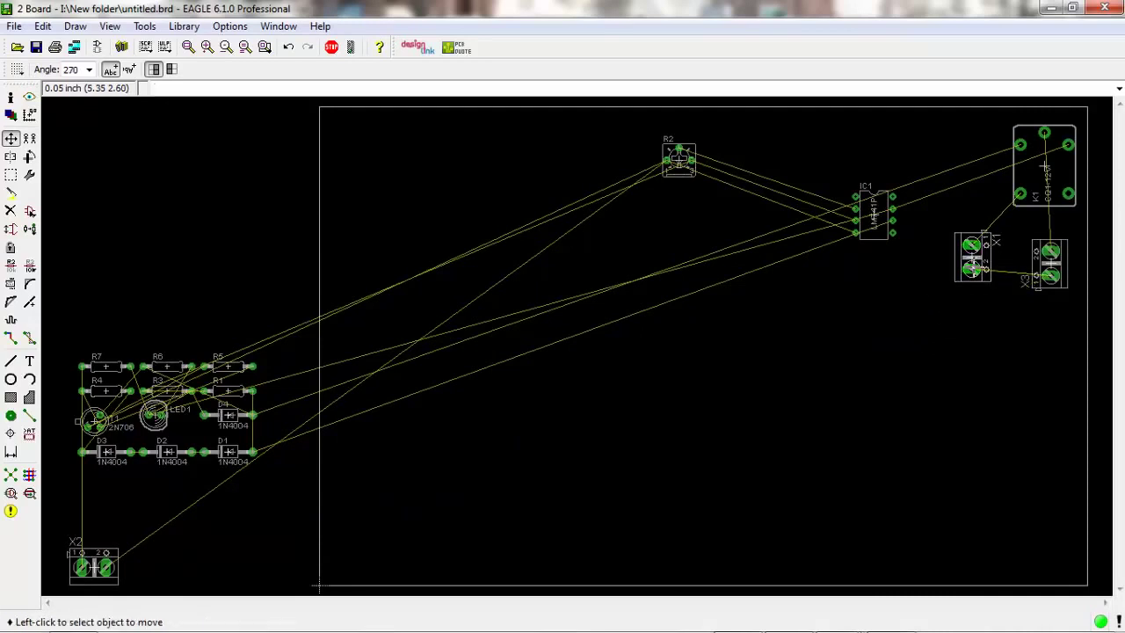
left_click(975, 264)
left_click(1051, 337)
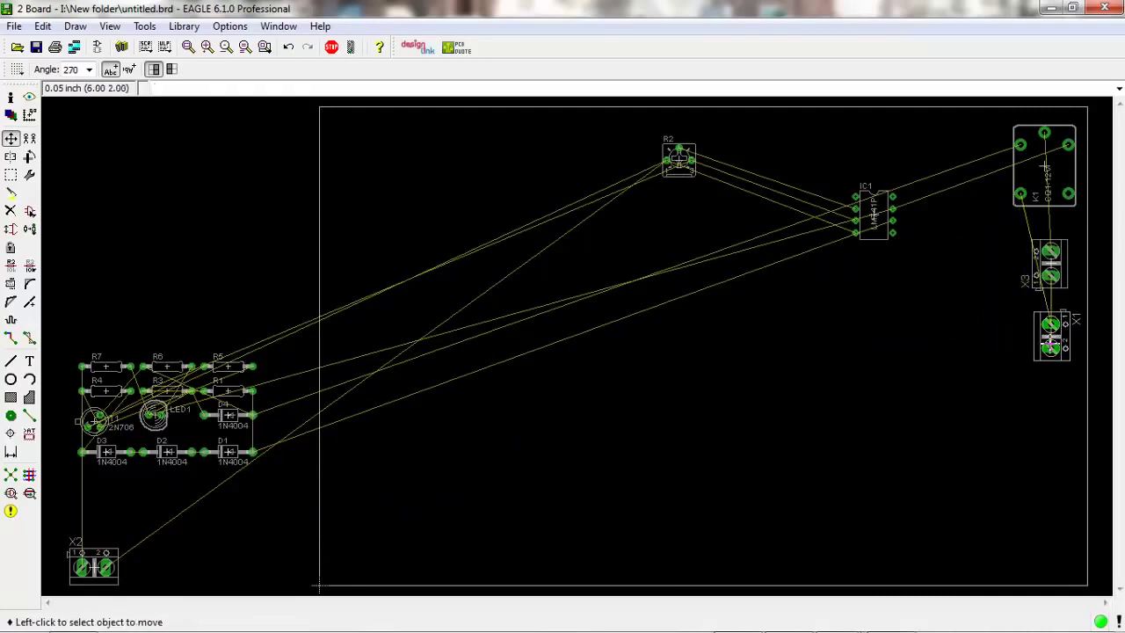
Step: Place diode D4 upright left of the connectors
left_click(229, 414)
right_click(812, 303)
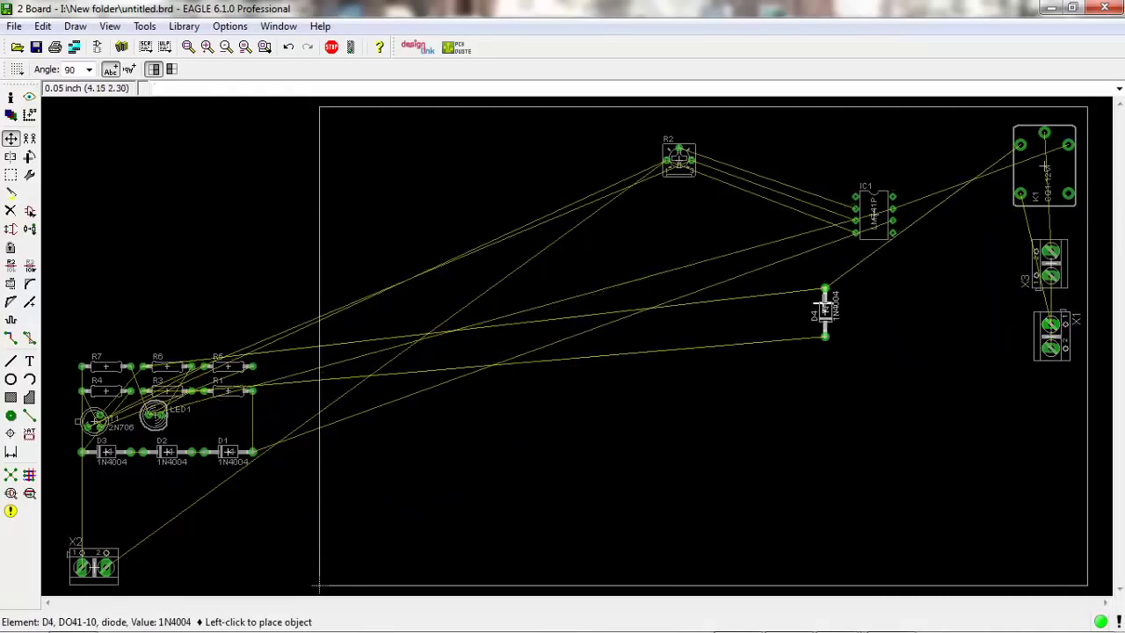
right_click(831, 307)
right_click(848, 309)
right_click(914, 309)
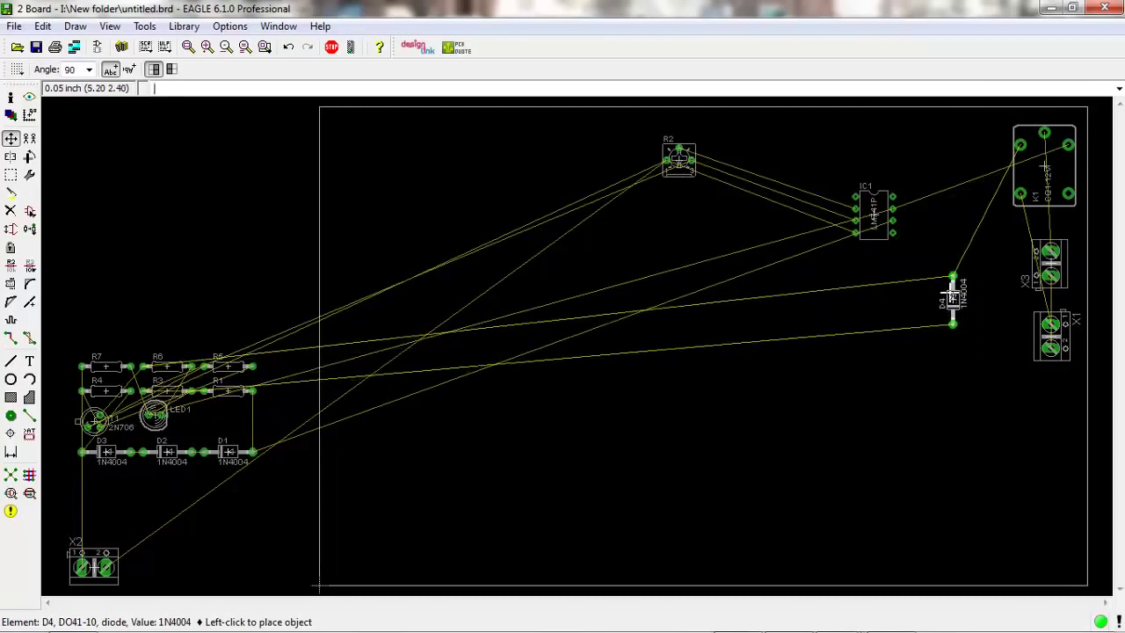
left_click(959, 281)
Step: Place resistor R1 upright just left of D4
left_click(219, 394)
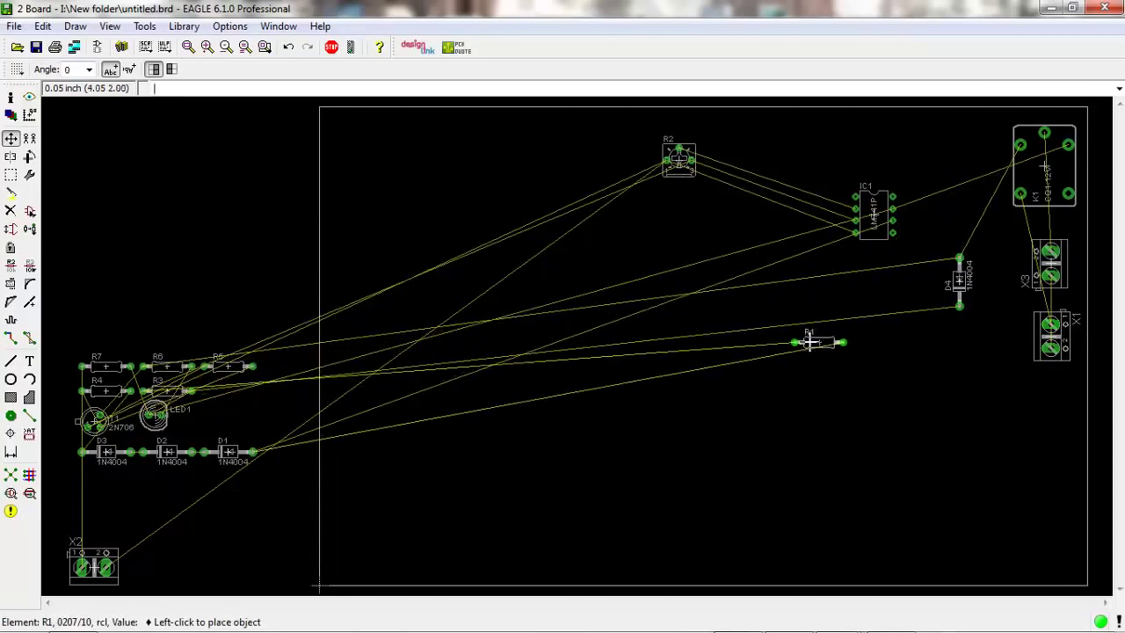
right_click(899, 295)
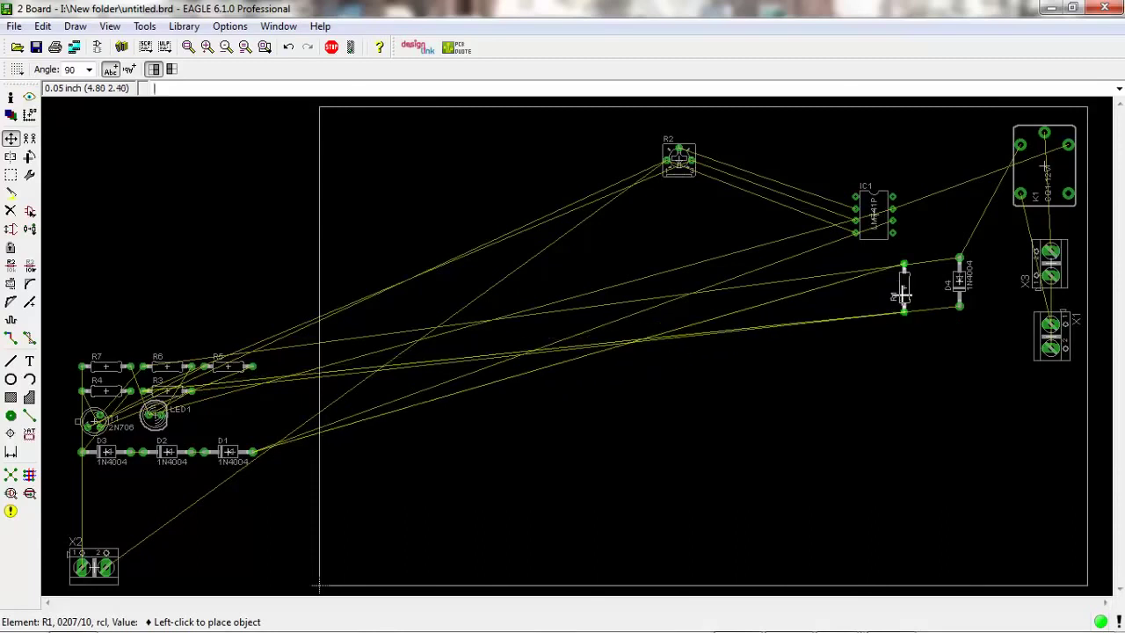
right_click(906, 290)
right_click(914, 290)
left_click(929, 283)
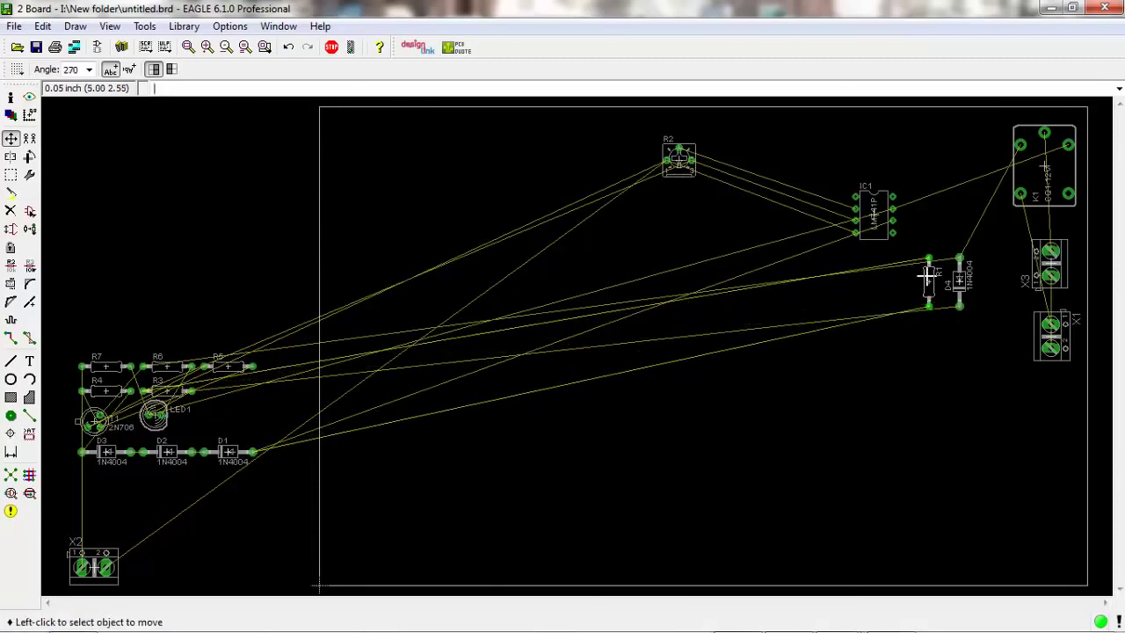
Step: Place diode D1 upright just left of R1
left_click(224, 452)
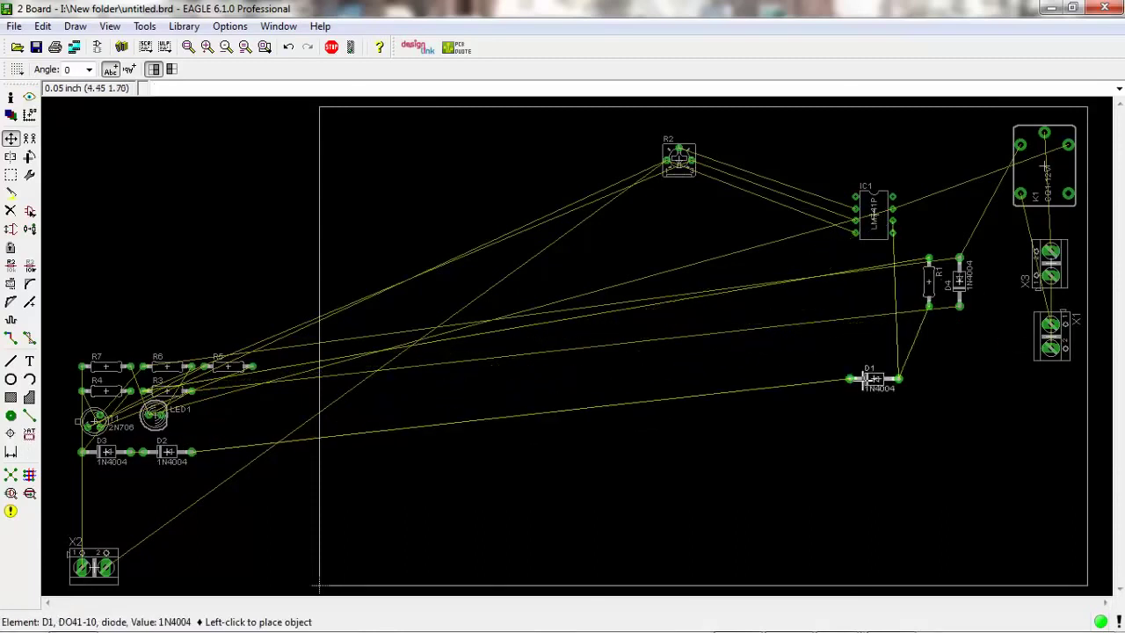
right_click(866, 355)
right_click(869, 350)
right_click(879, 369)
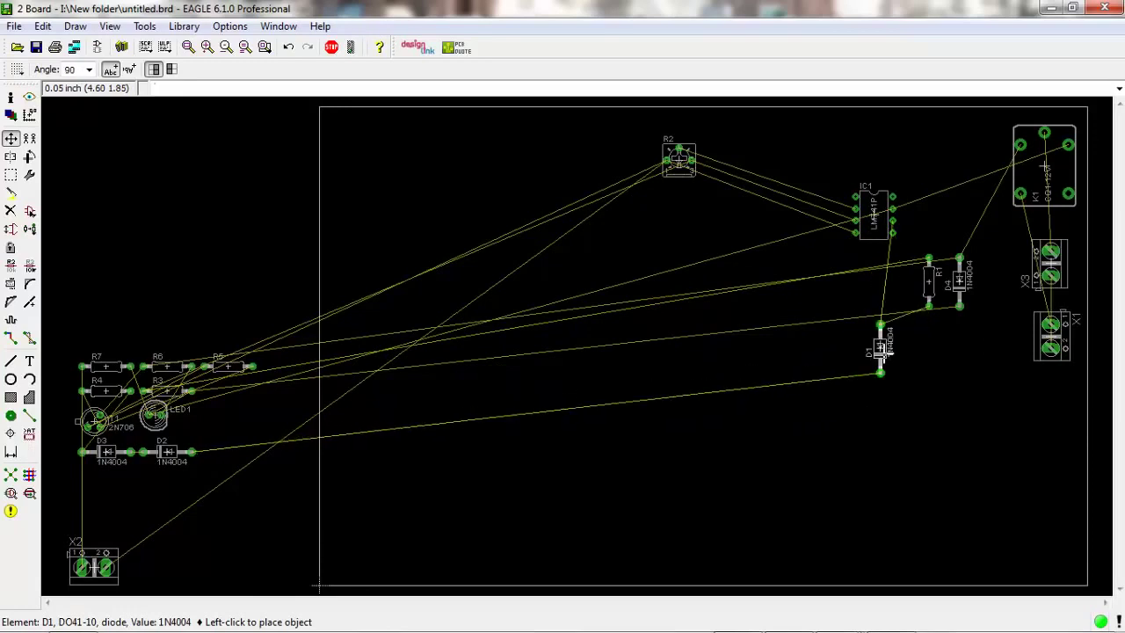
right_click(885, 333)
right_click(904, 281)
right_click(903, 282)
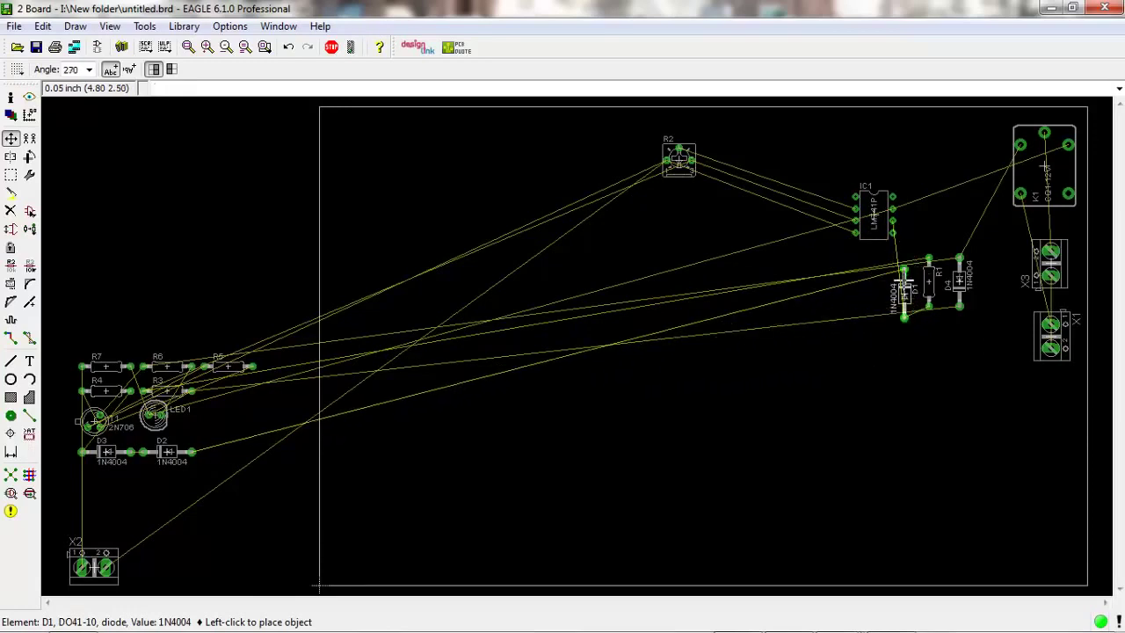
right_click(903, 279)
left_click(903, 281)
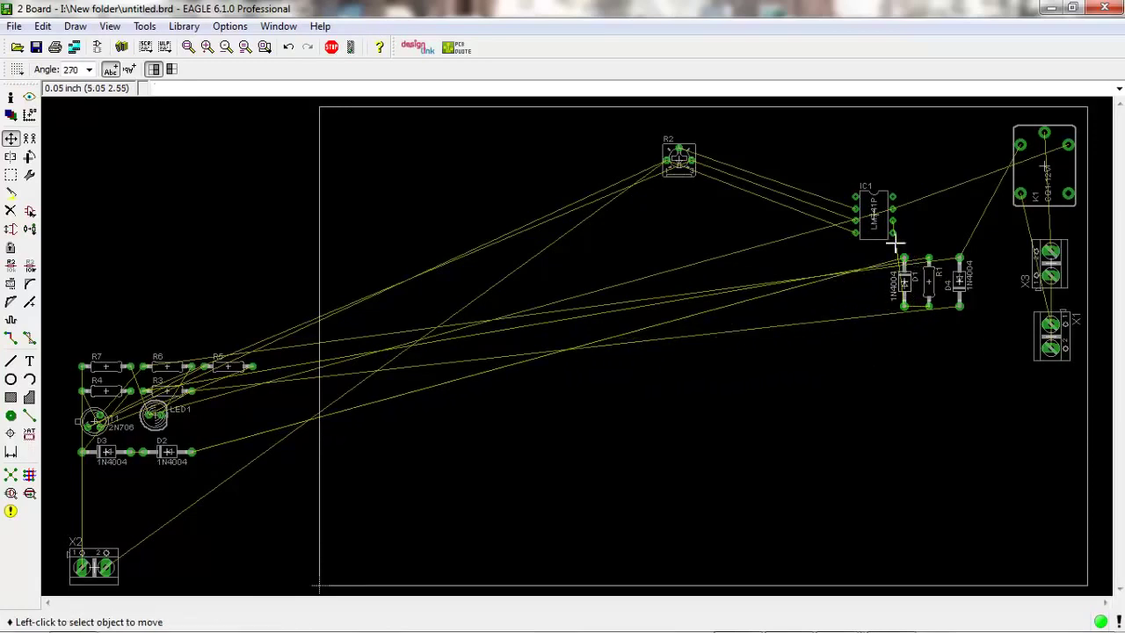
Step: Tighten IC1, R2, X3 and X1 positions, then pick up resistor R5 turned upright
left_click(873, 211)
left_click(886, 188)
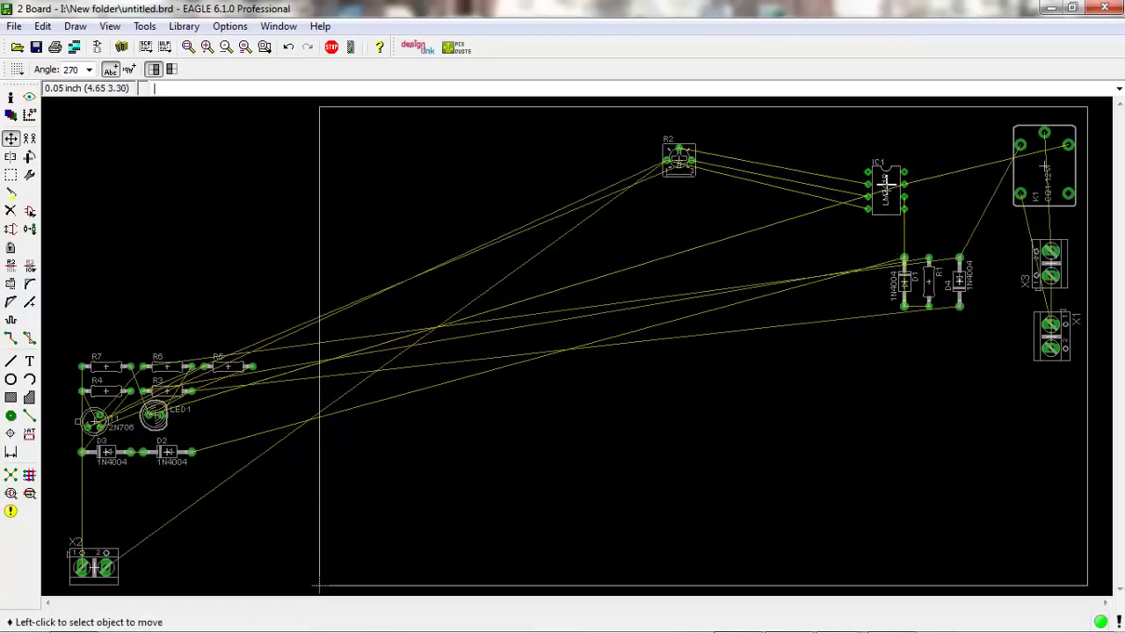
left_click(691, 174)
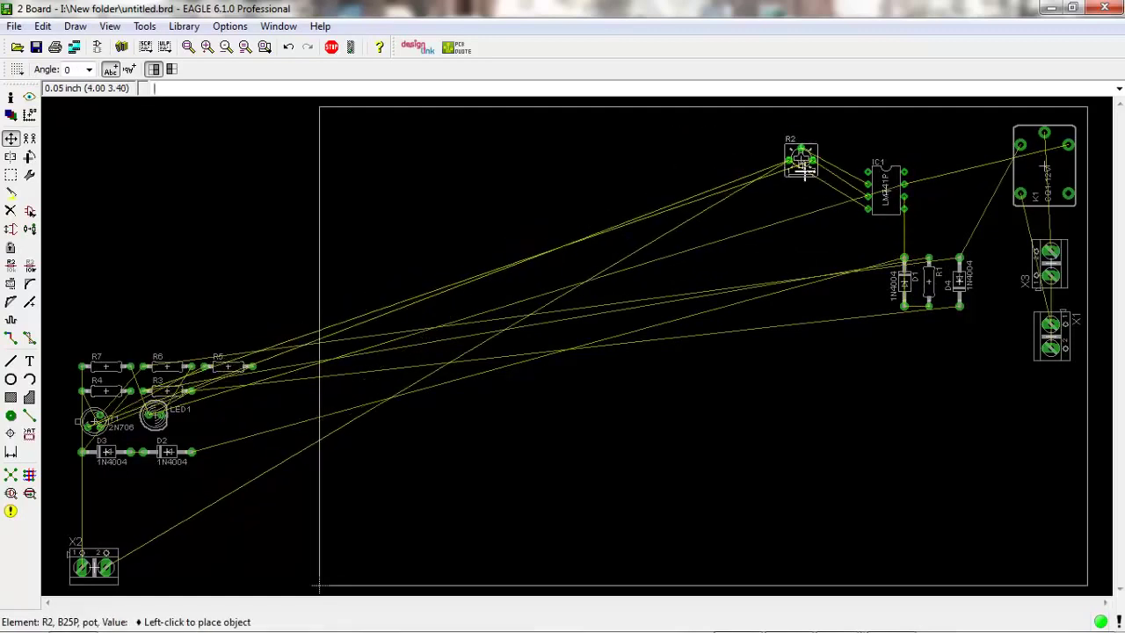
left_click(804, 143)
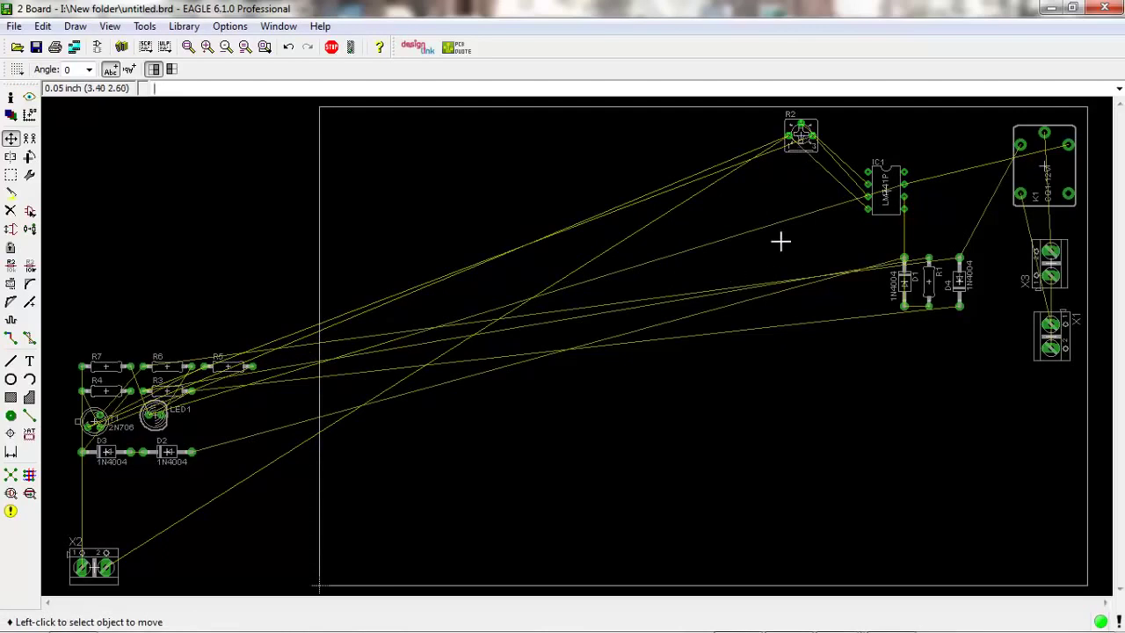
left_click(1050, 263)
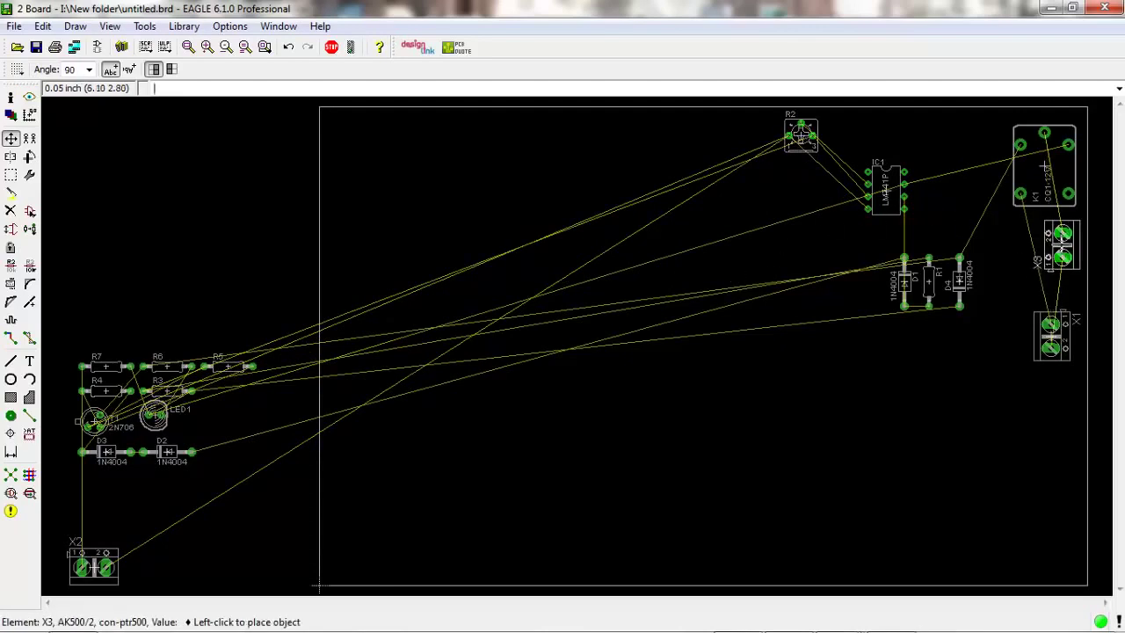
left_click(1056, 244)
left_click(1051, 334)
left_click(1057, 323)
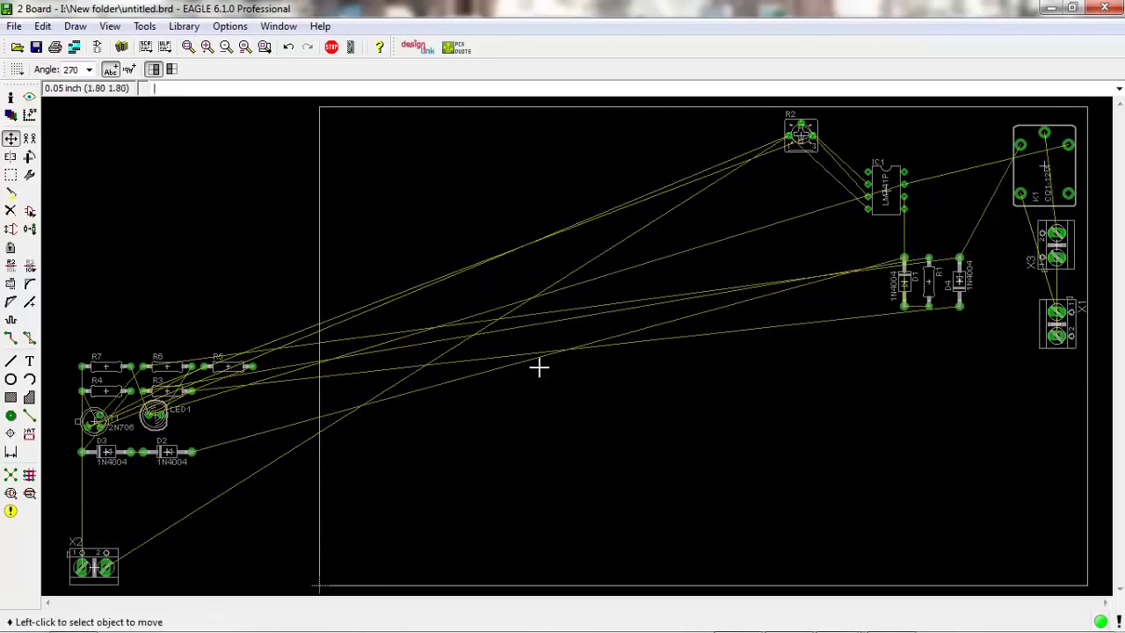
left_click(216, 367)
right_click(773, 255)
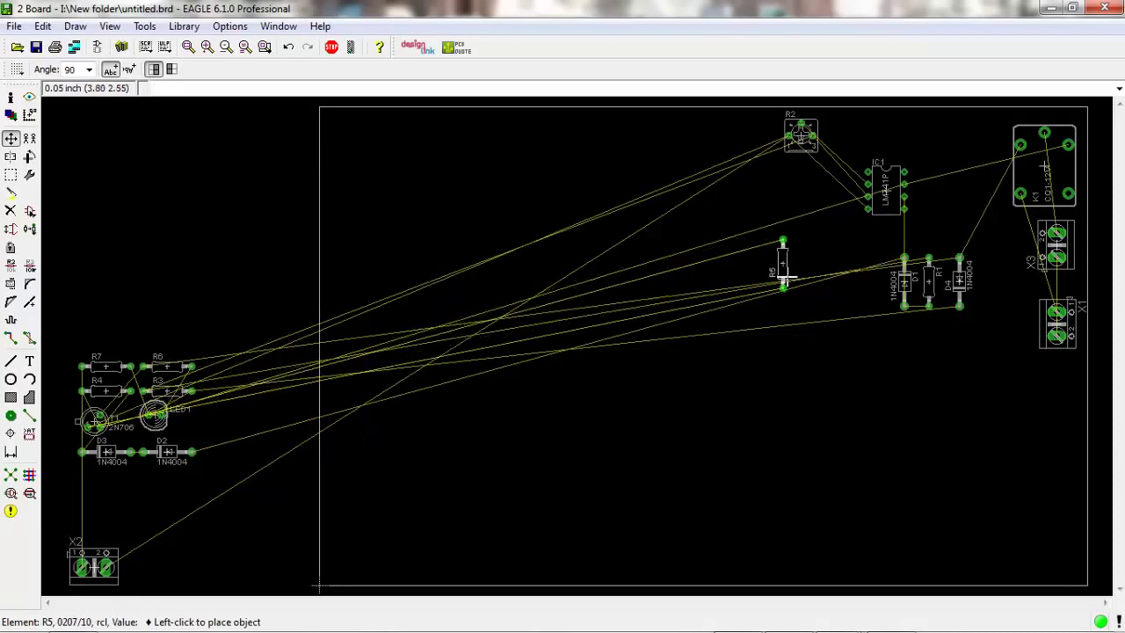
Step: Drop the upright resistor R5 just left of diode D1
left_click(820, 283)
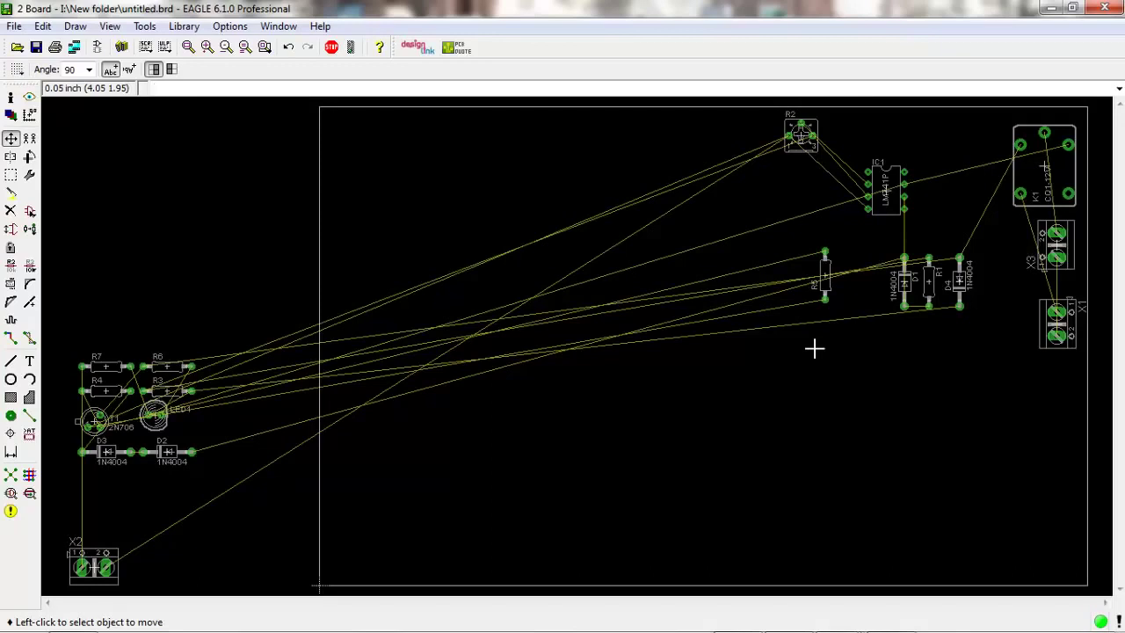
Step: Nudge resistor R5 a few times until it sits right beside diode D1
left_click(820, 270)
left_click(838, 251)
left_click(836, 248)
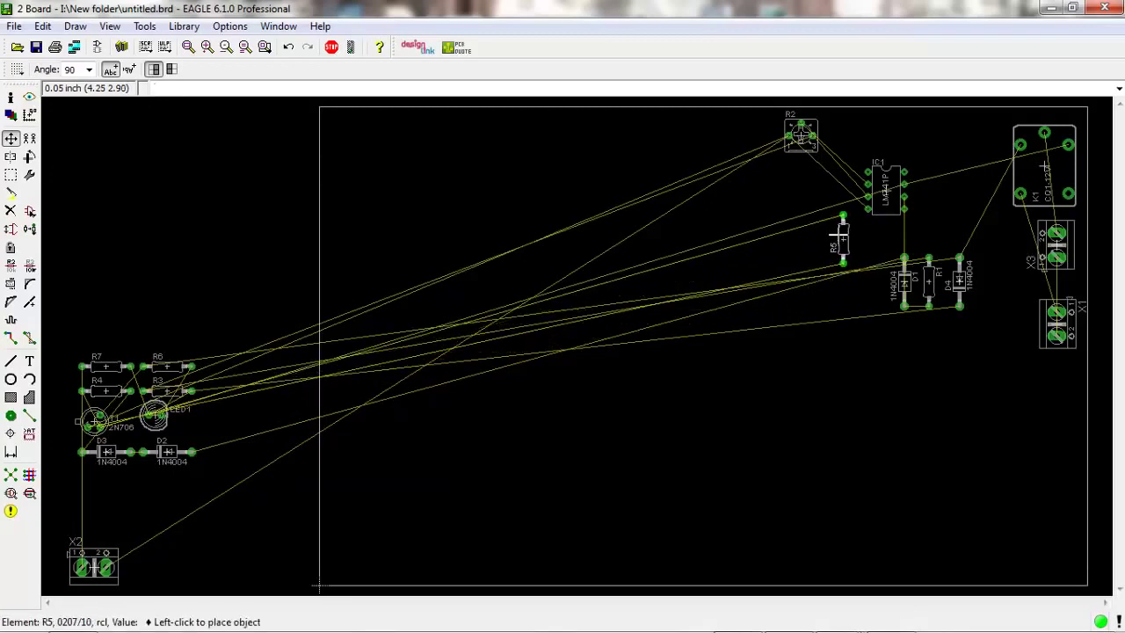
left_click(841, 258)
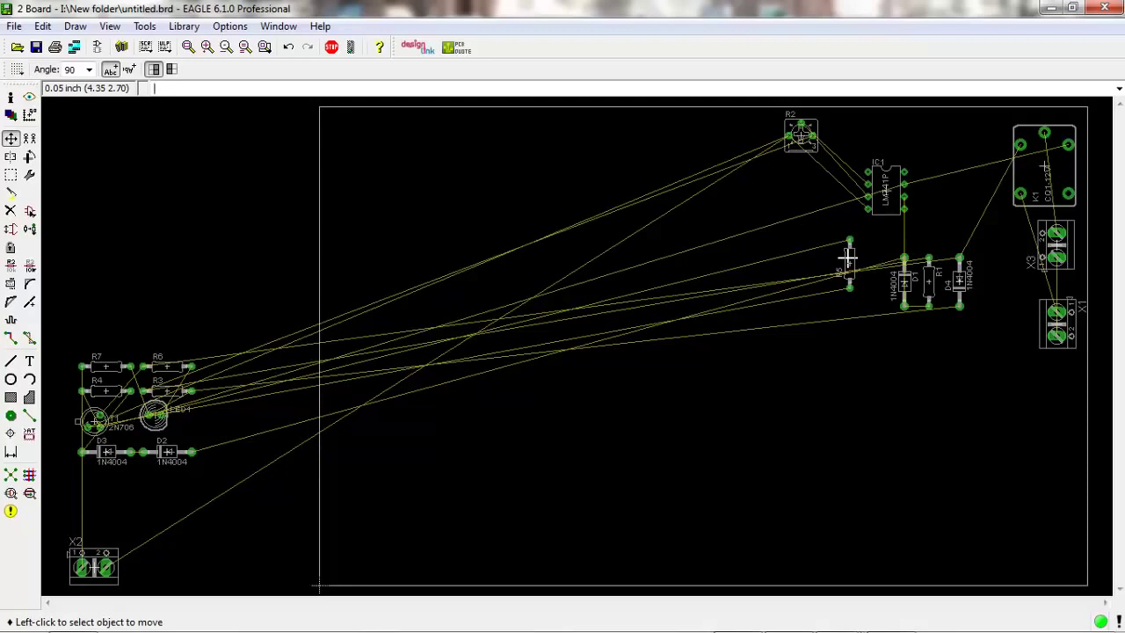
left_click(847, 256)
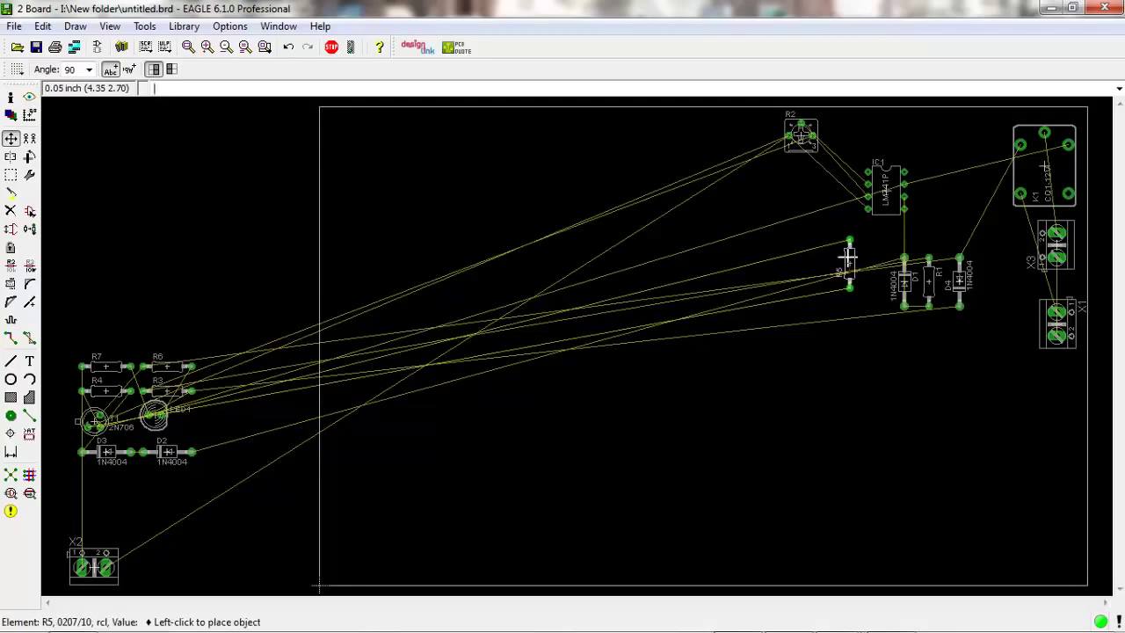
left_click(846, 262)
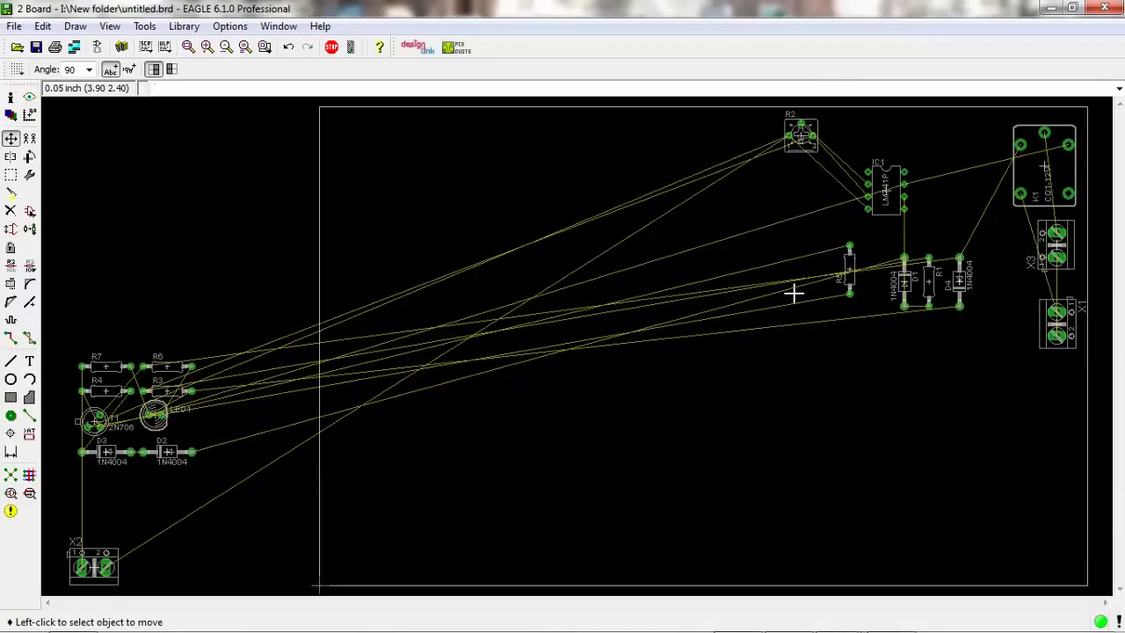
left_click(848, 262)
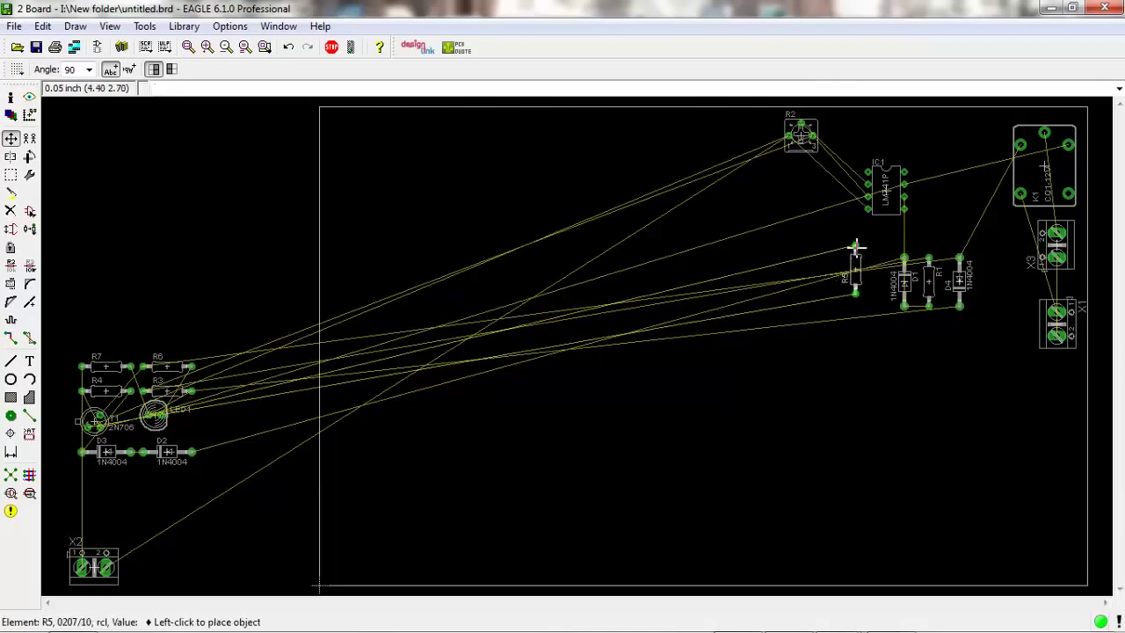
Step: Drop R5 beside D1, then rotate transistor T1 and place it below R2
left_click(858, 255)
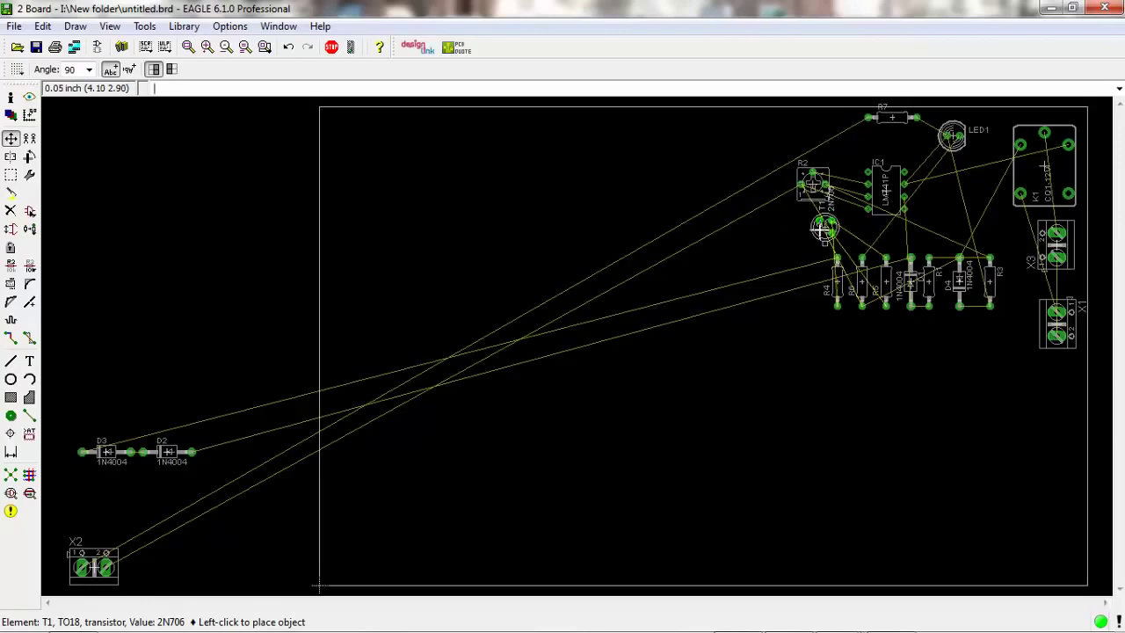
right_click(822, 230)
right_click(822, 230)
right_click(817, 230)
right_click(814, 228)
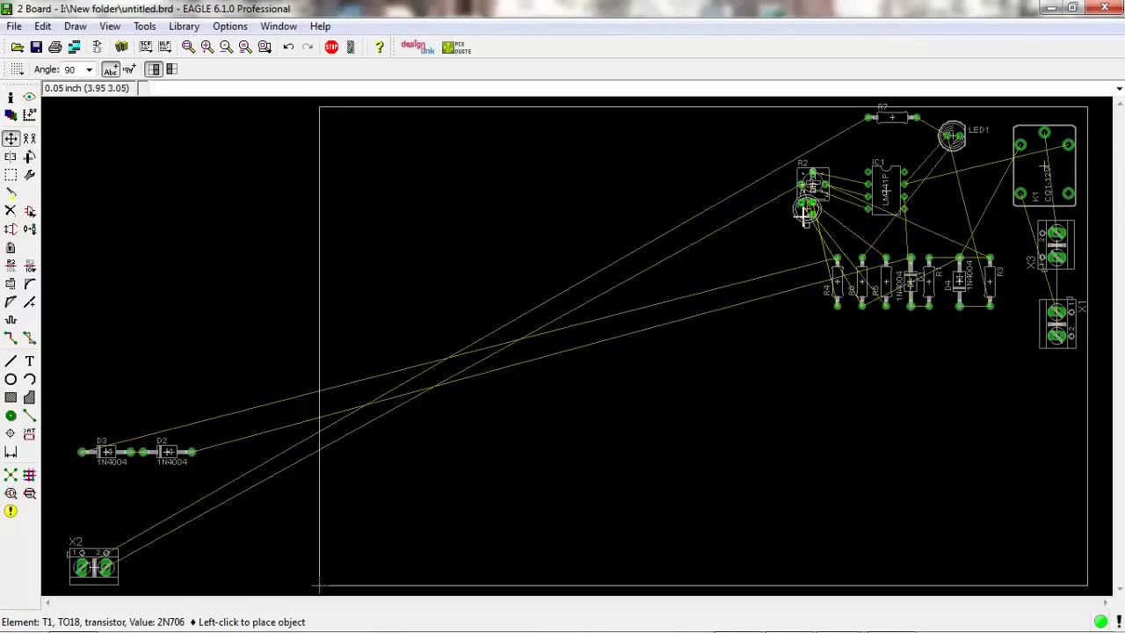
right_click(812, 227)
right_click(809, 226)
left_click(809, 227)
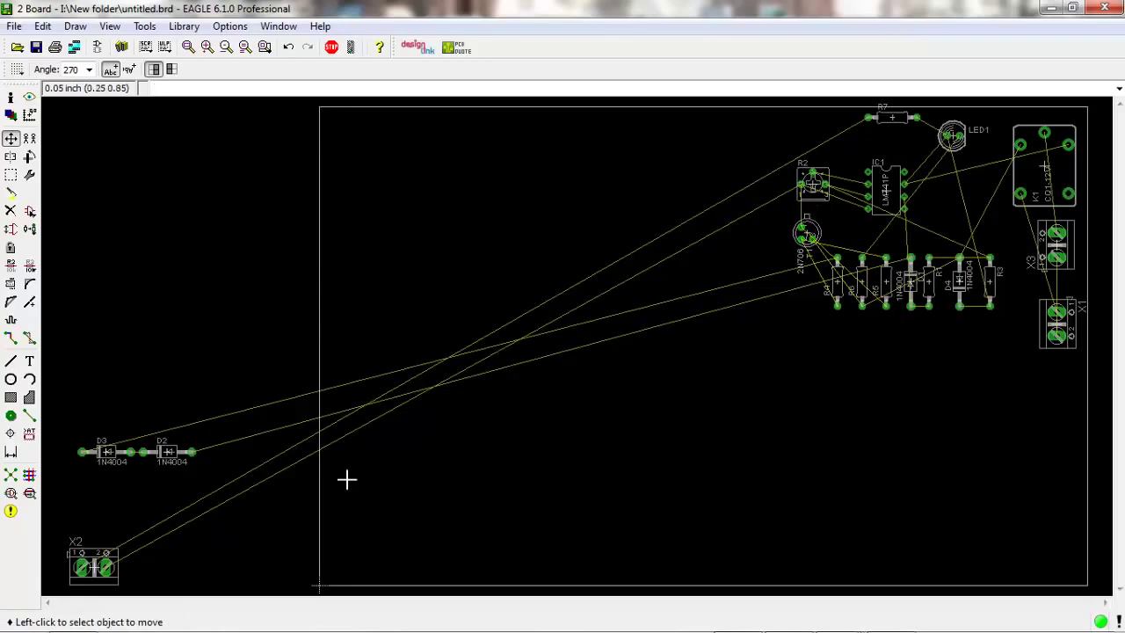
Step: Place diode D3 vertically beside T1 and diode D2 below the resistor row
left_click(107, 451)
right_click(695, 196)
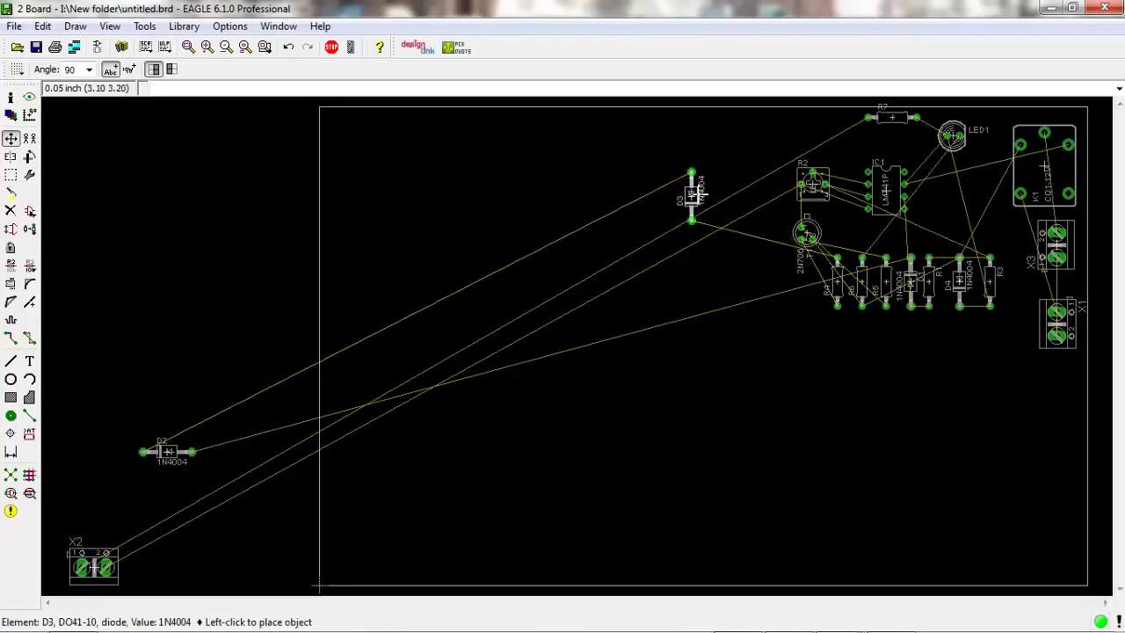
right_click(703, 204)
right_click(746, 249)
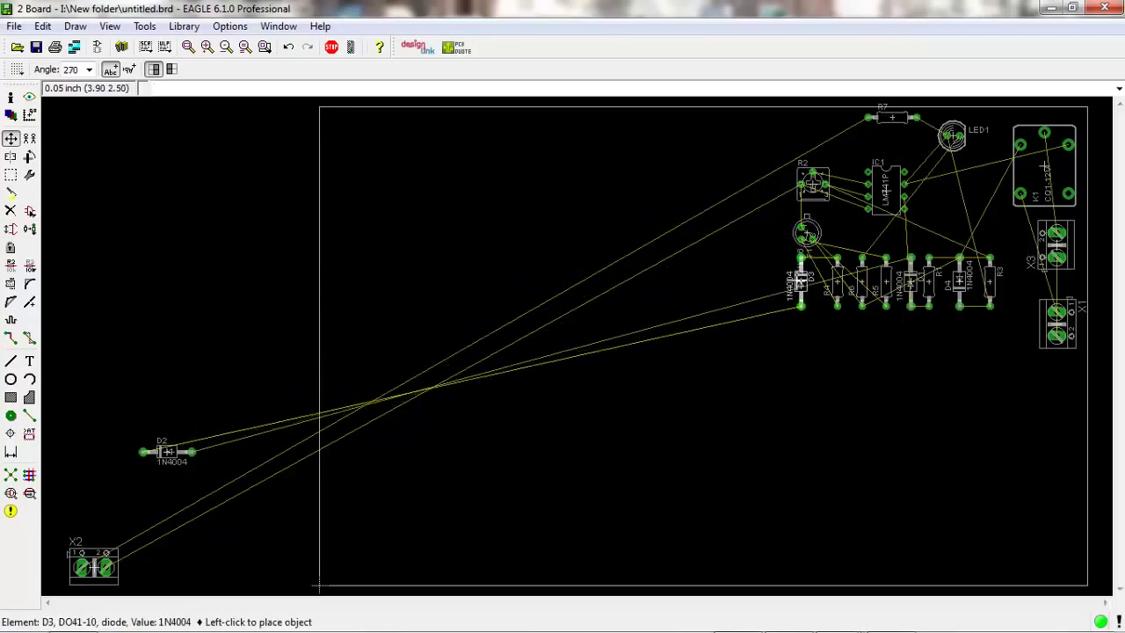
left_click(802, 282)
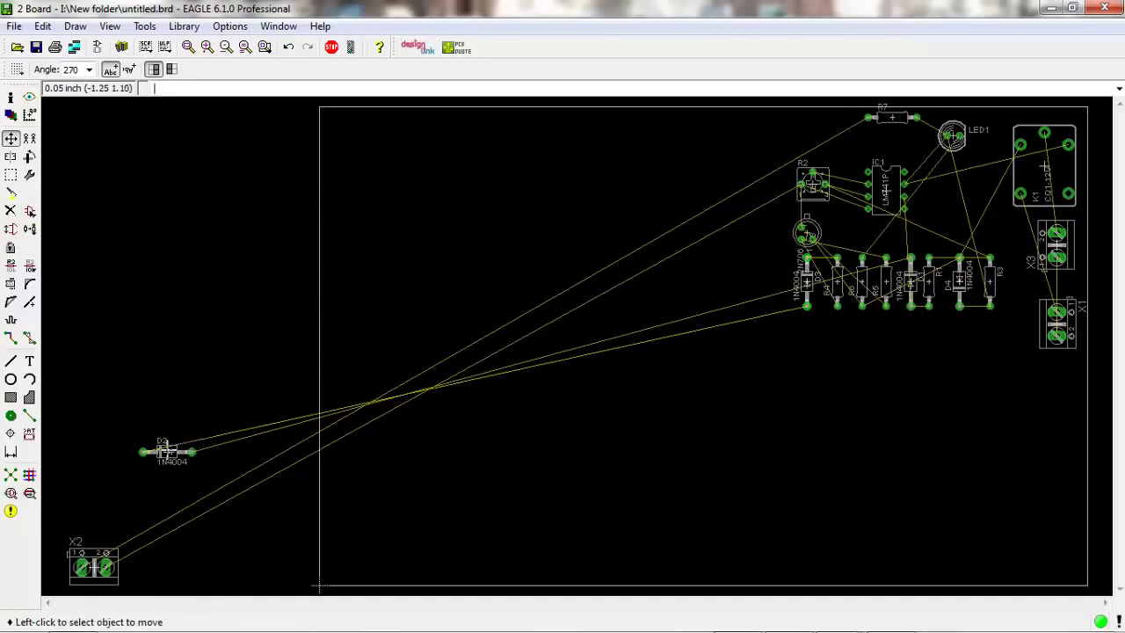
left_click(166, 451)
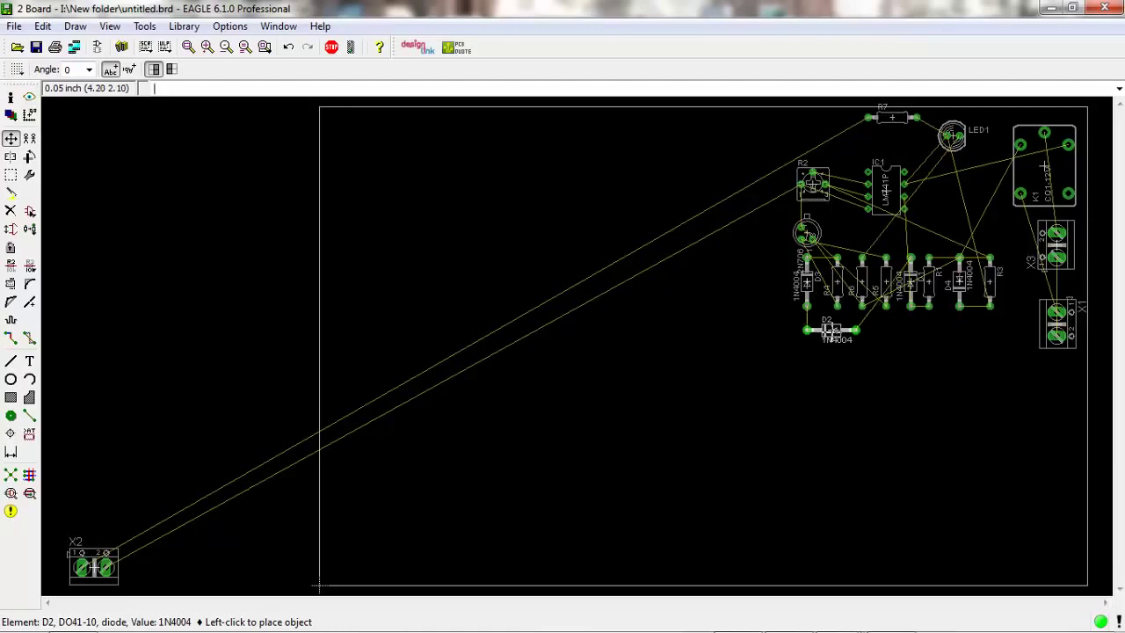
left_click(839, 331)
Step: Rotate connector X2 into the group's top-left and shift IC1 slightly lower
left_click(81, 562)
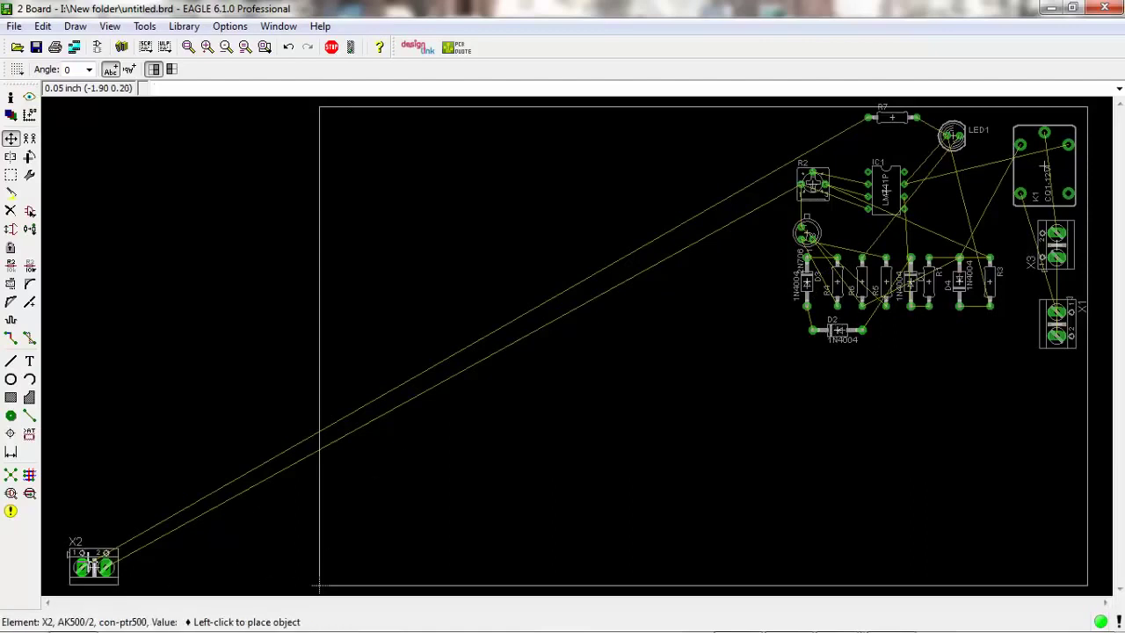
right_click(726, 132)
right_click(727, 132)
right_click(734, 132)
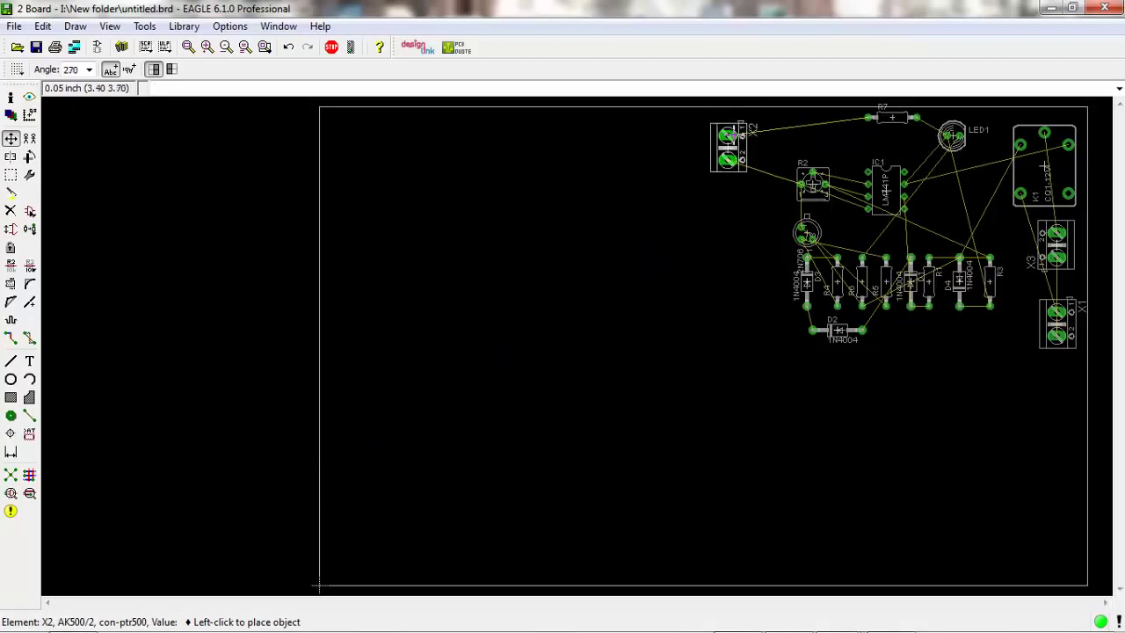
left_click(758, 140)
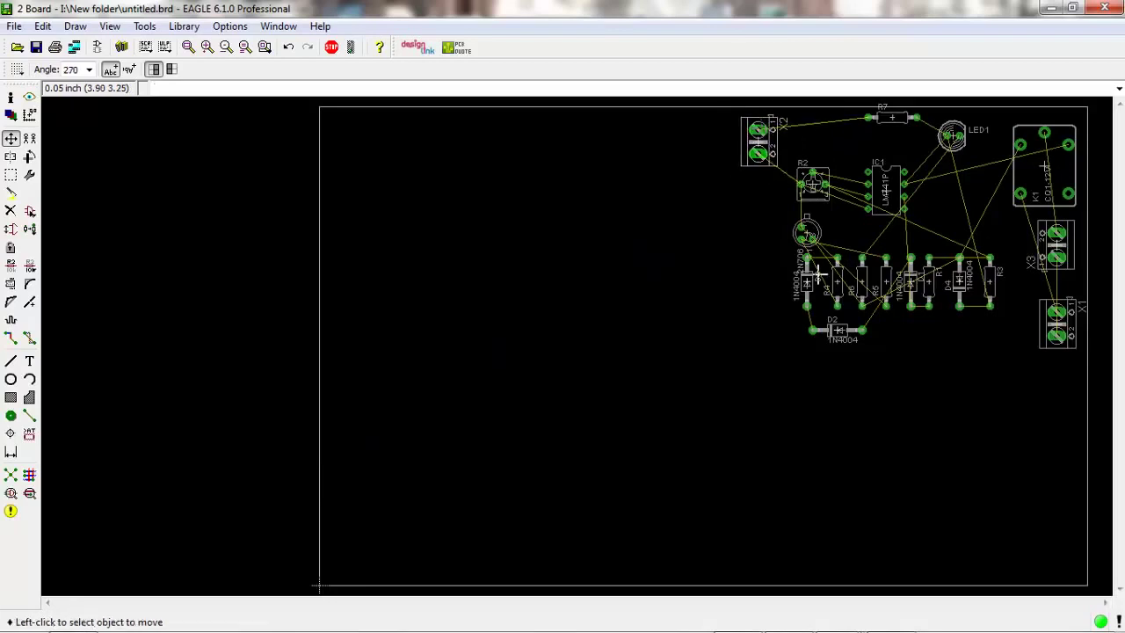
left_click(898, 184)
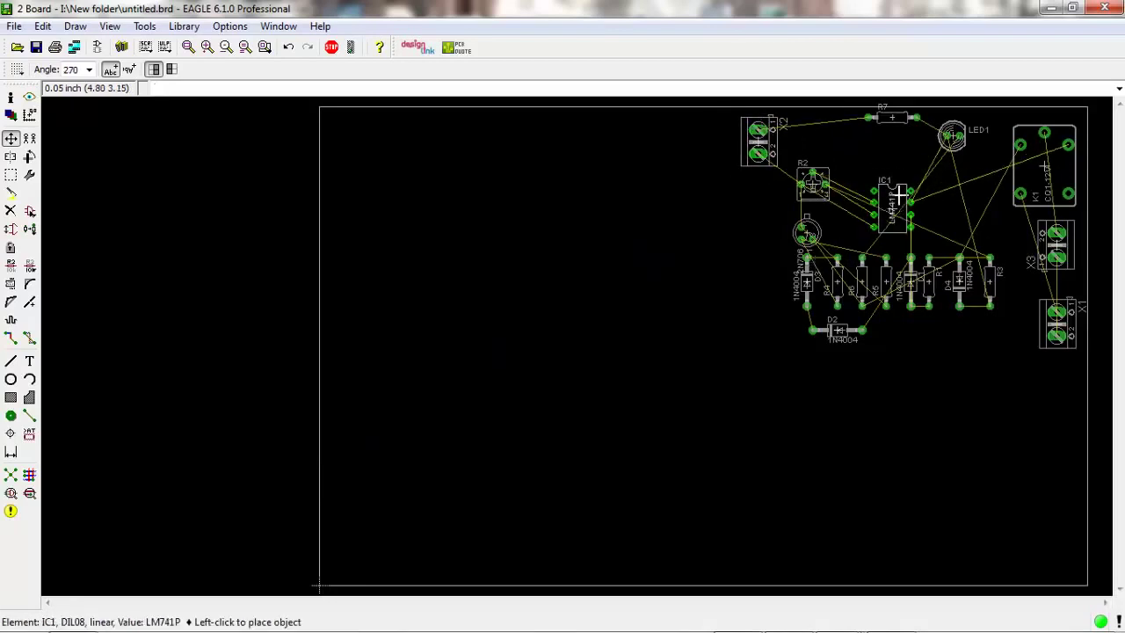
left_click(898, 197)
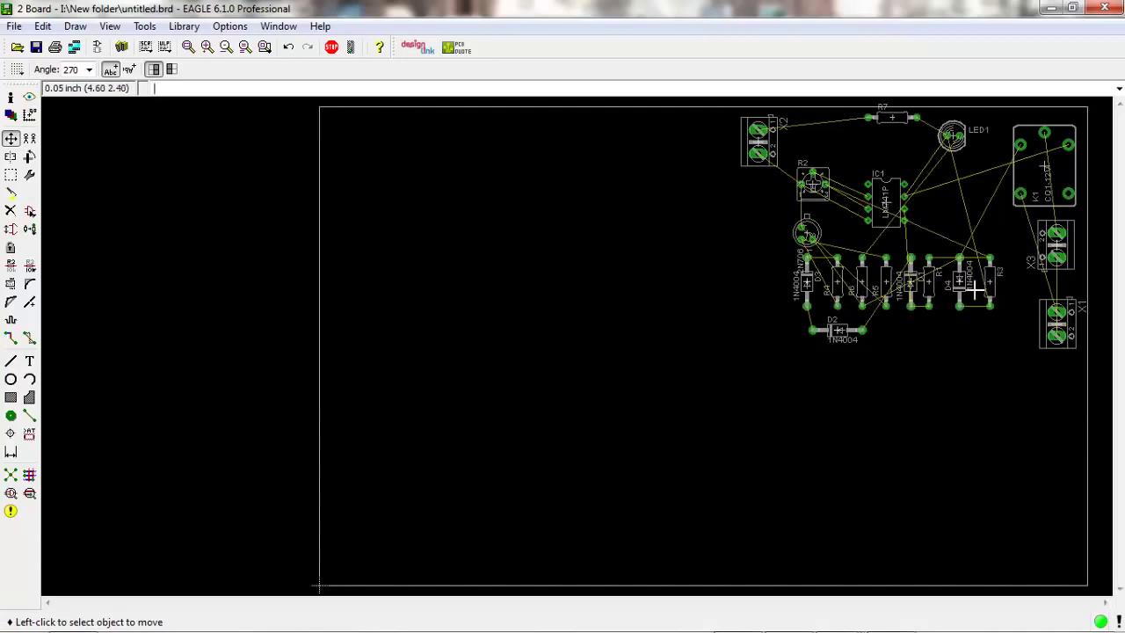
Step: Reorient connector X1 vertically and place it below X3 at the right edge
right_click(1057, 330)
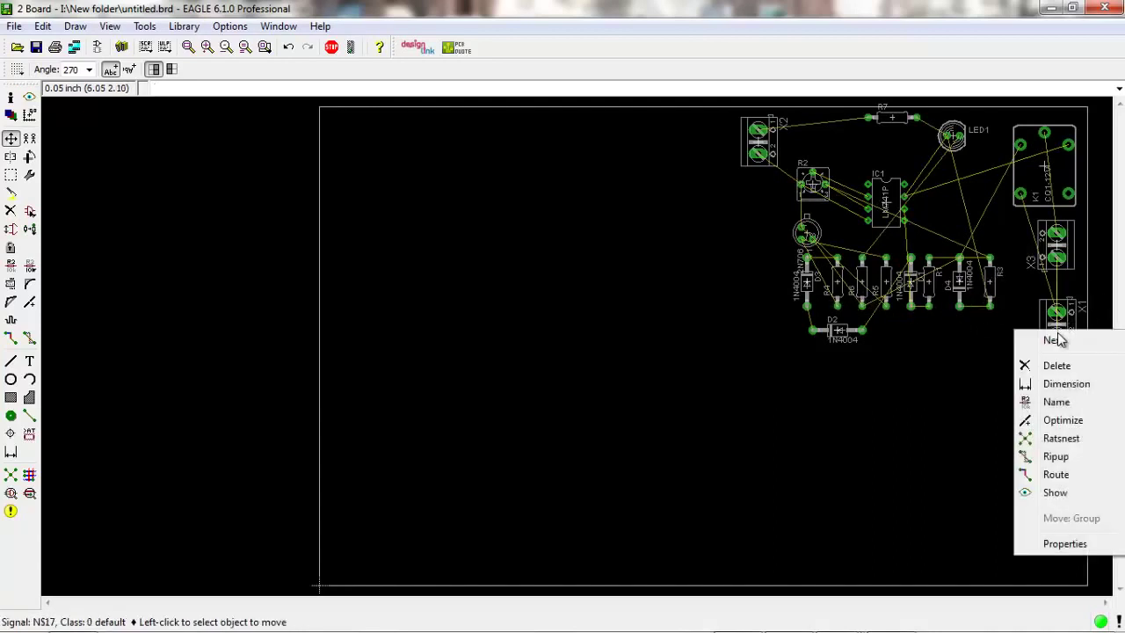
left_click(1057, 334)
right_click(1050, 327)
right_click(1047, 325)
right_click(1046, 324)
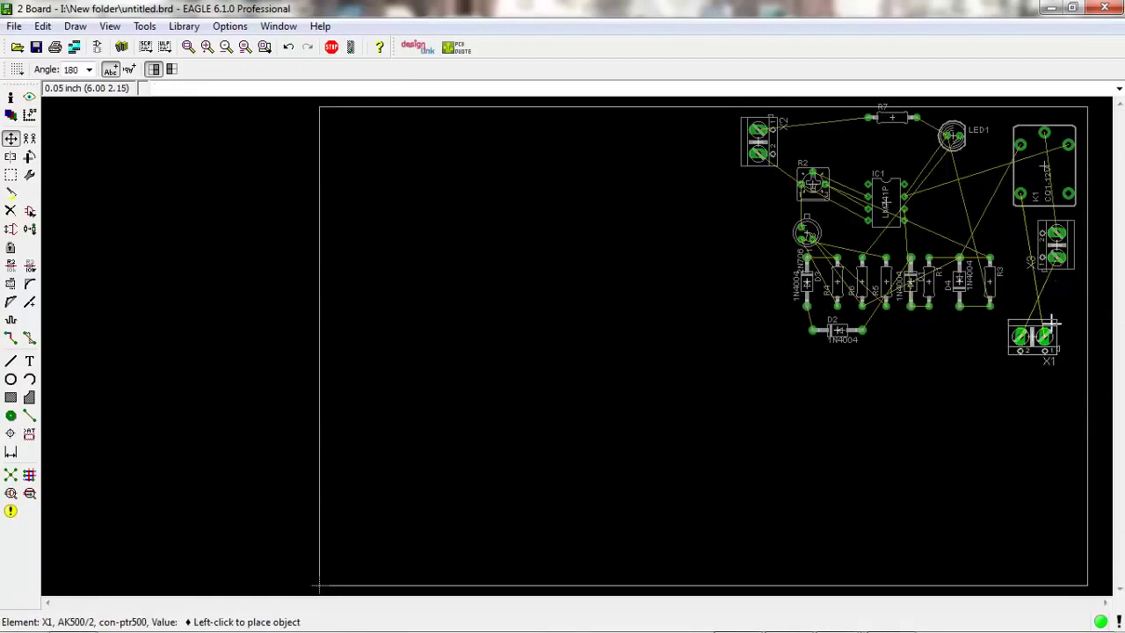
right_click(1047, 322)
right_click(1045, 320)
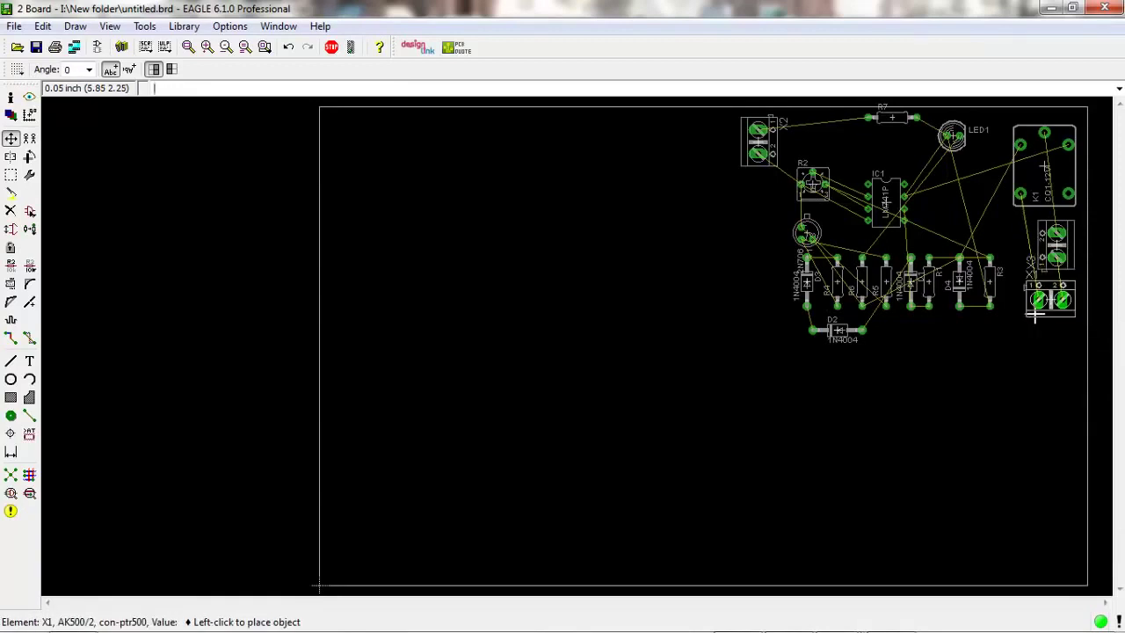
right_click(1042, 313)
left_click(1067, 318)
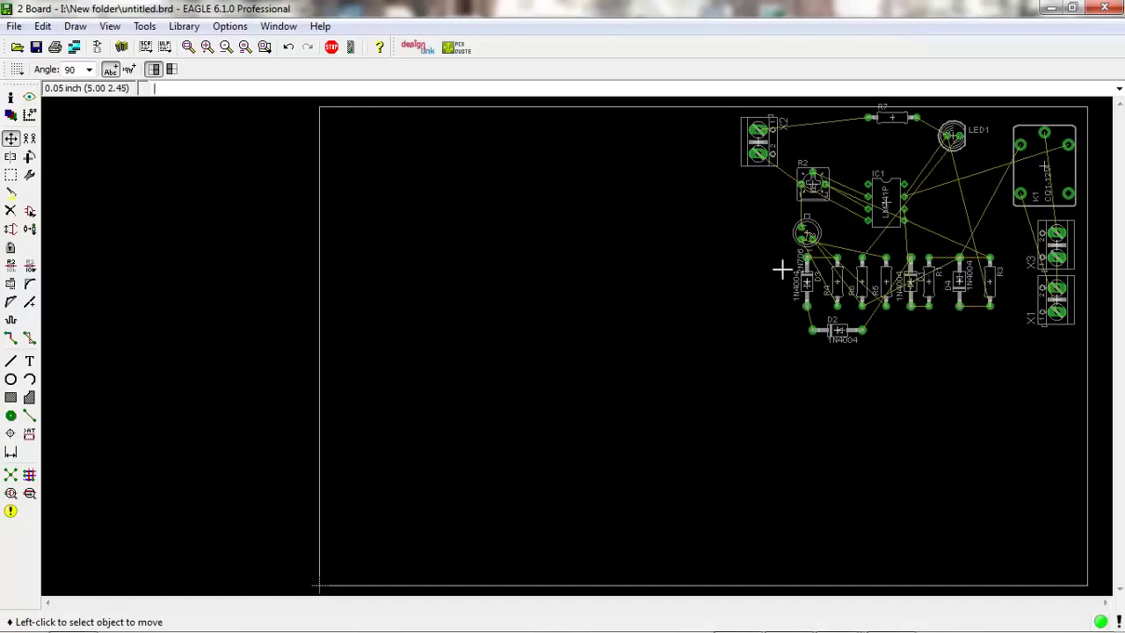
Step: Back in the schematic, rename the feedback resistor R1 to FEED
left_click(99, 49)
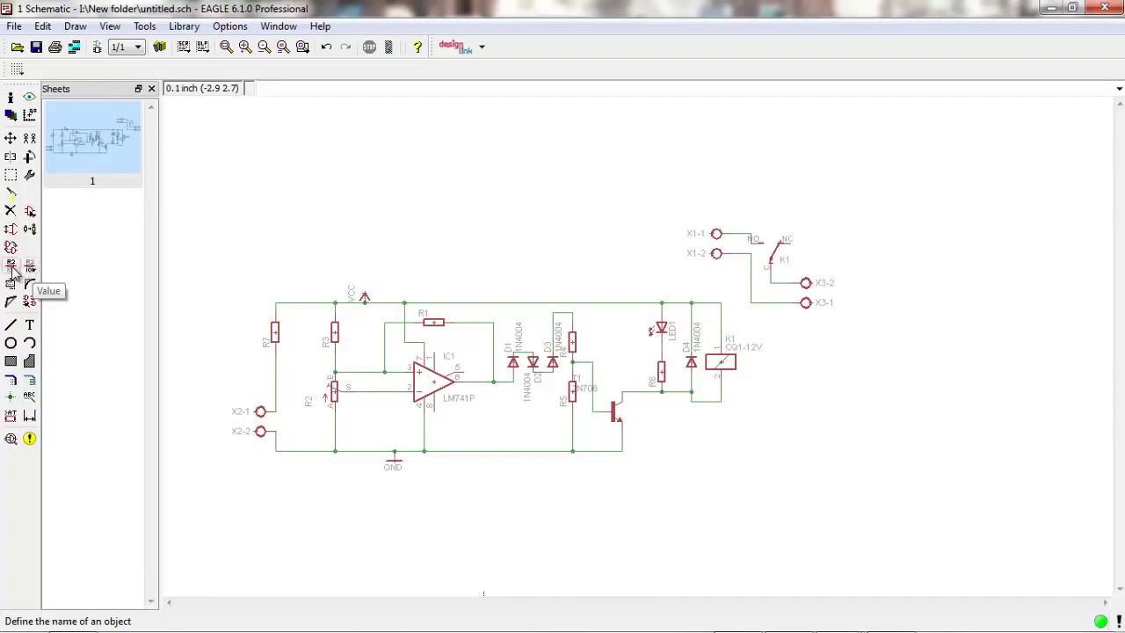
left_click(11, 265)
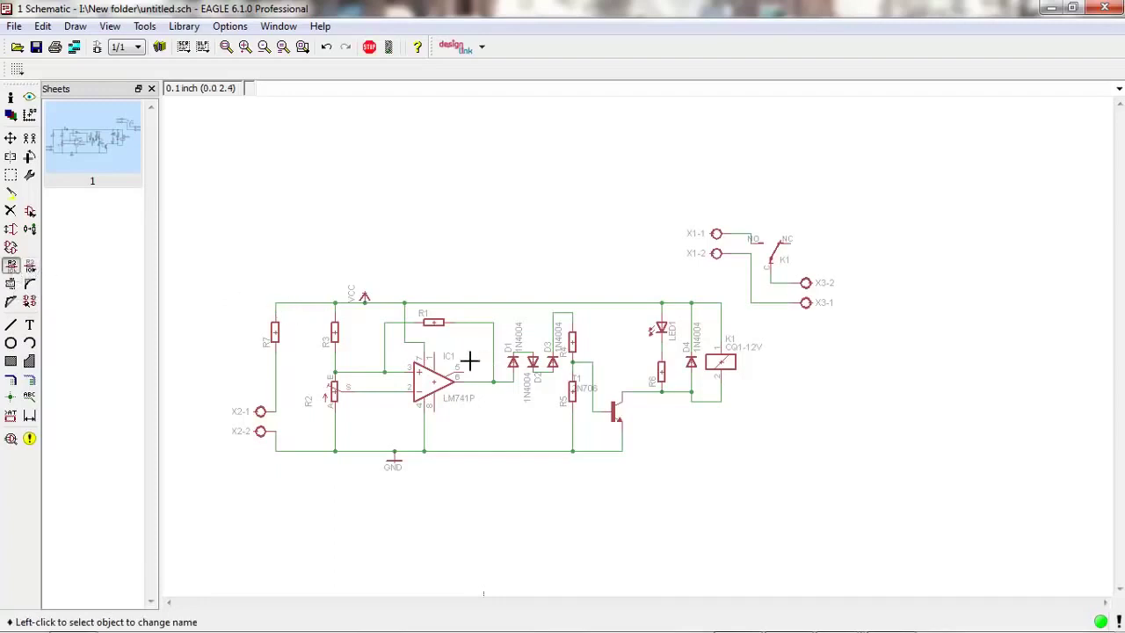
left_click(432, 323)
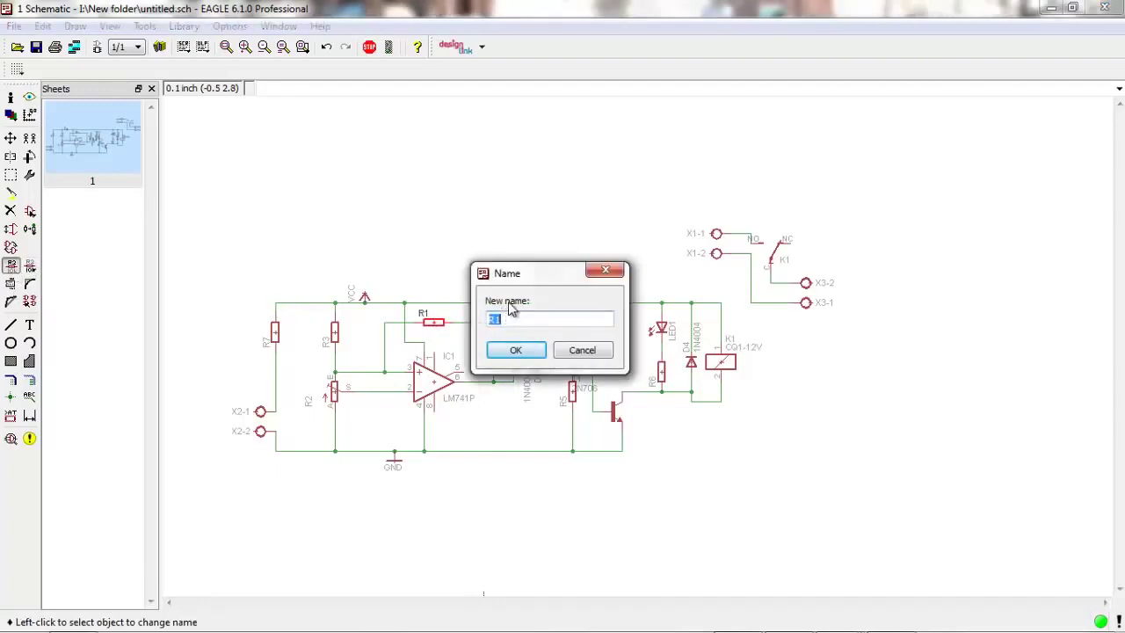
mouse_move(956, 617)
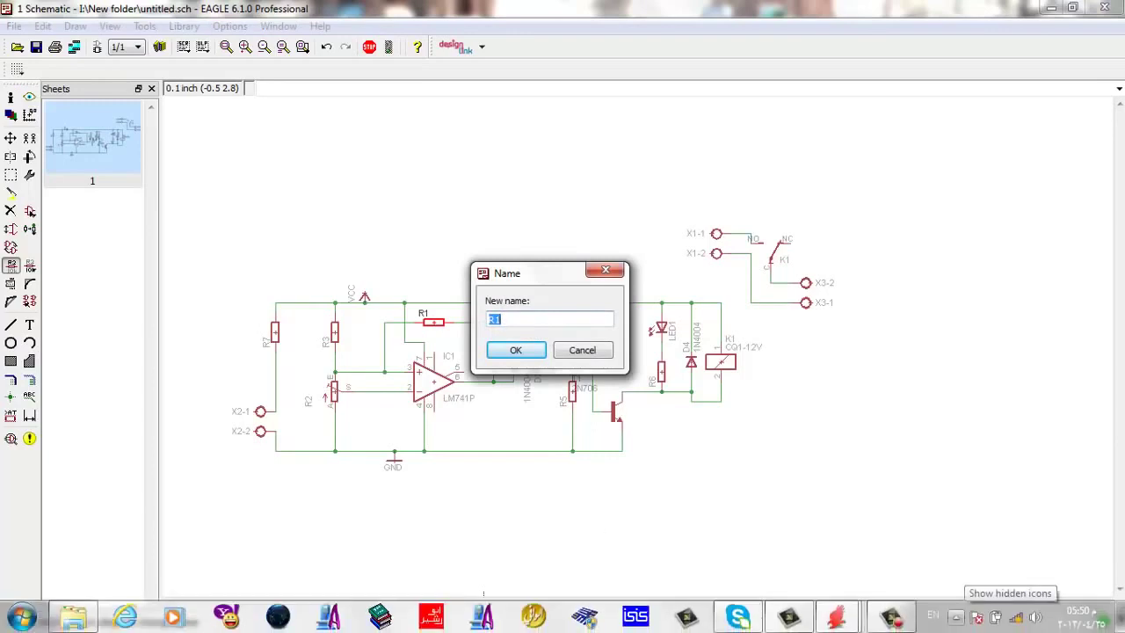
type("FEED")
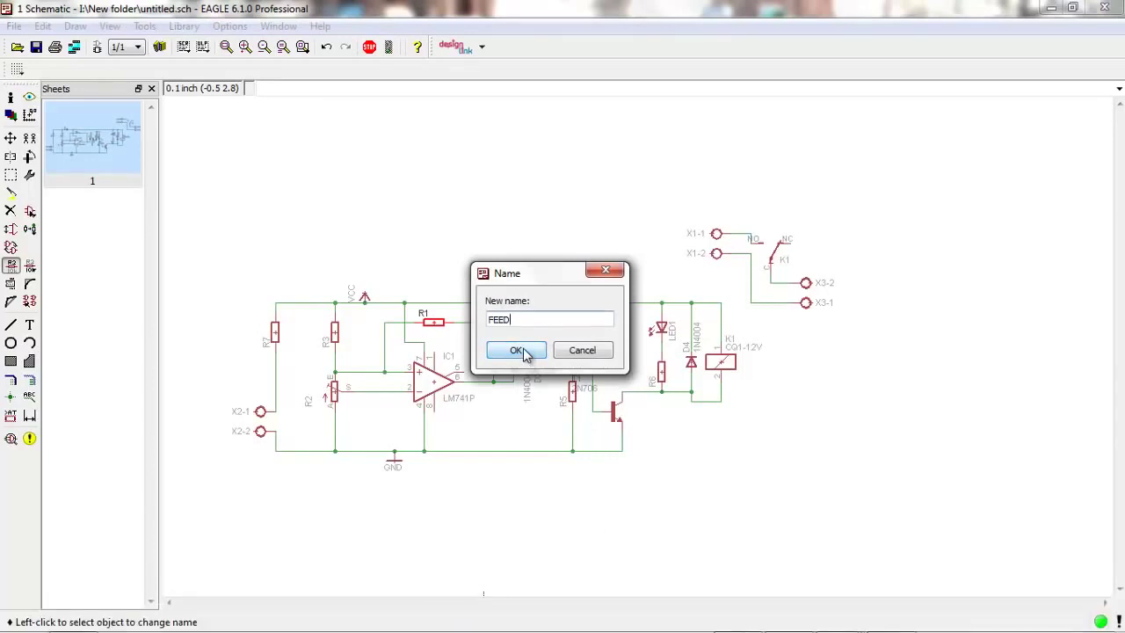
left_click(523, 351)
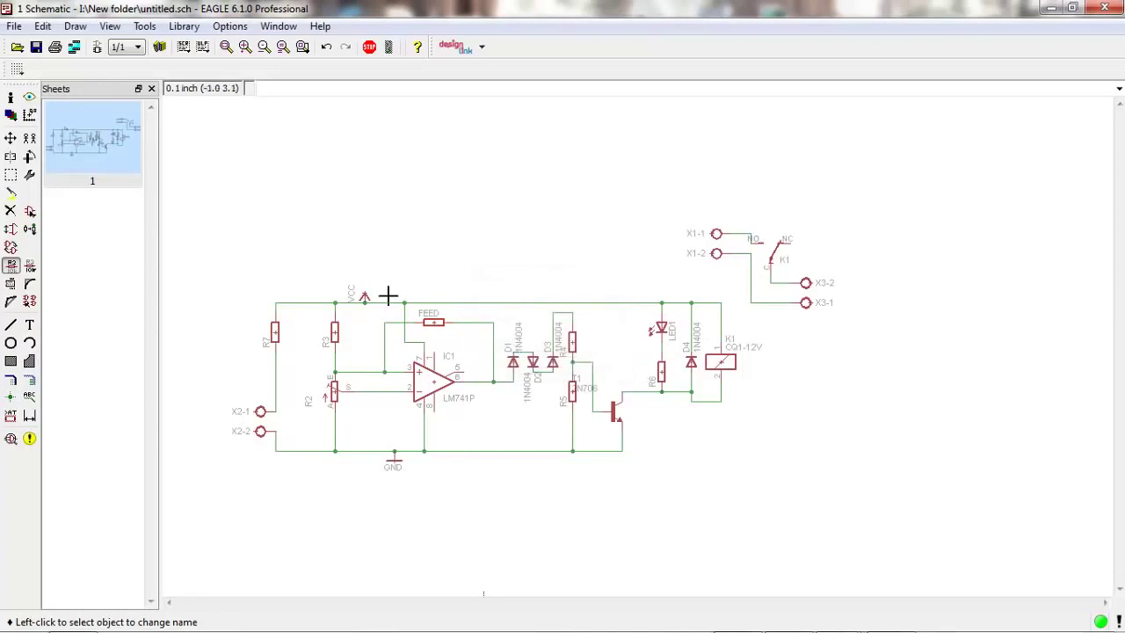
left_click(29, 264)
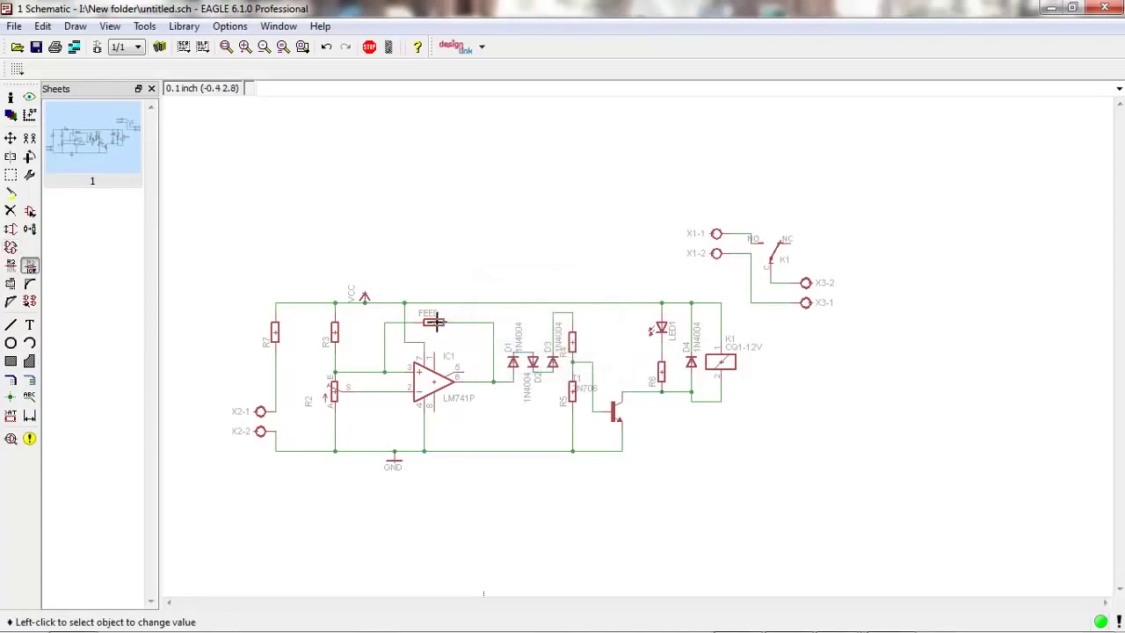
Step: Set the FEED resistor to 4.7k, R6 to 1k, and diode D4 to 1N4004
left_click(439, 326)
type("4")
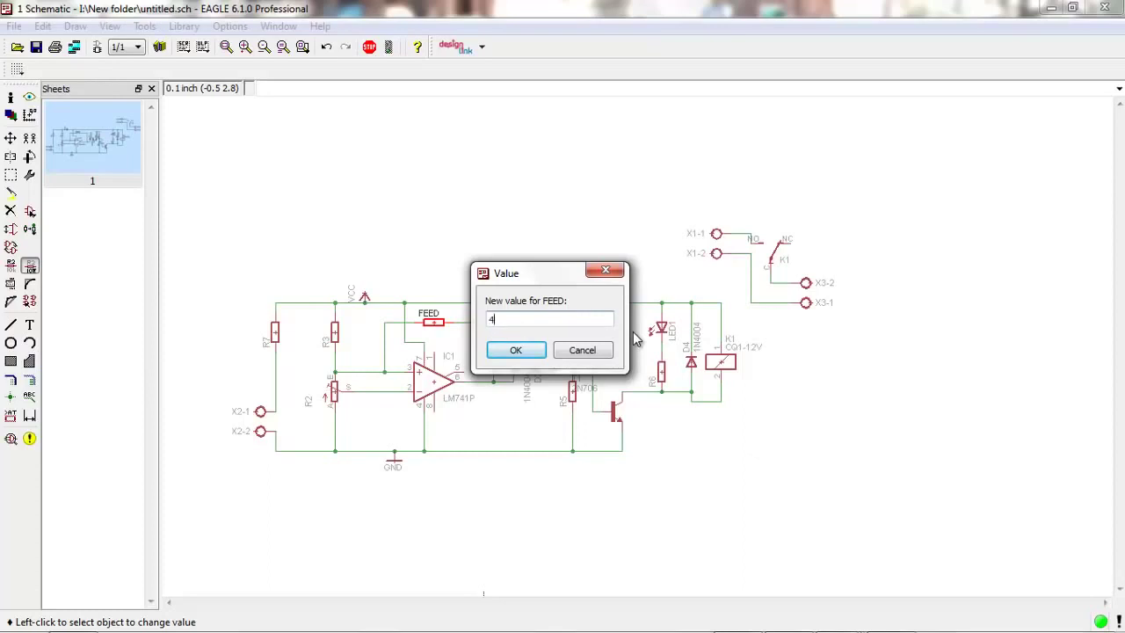
type(".7k")
left_click(518, 350)
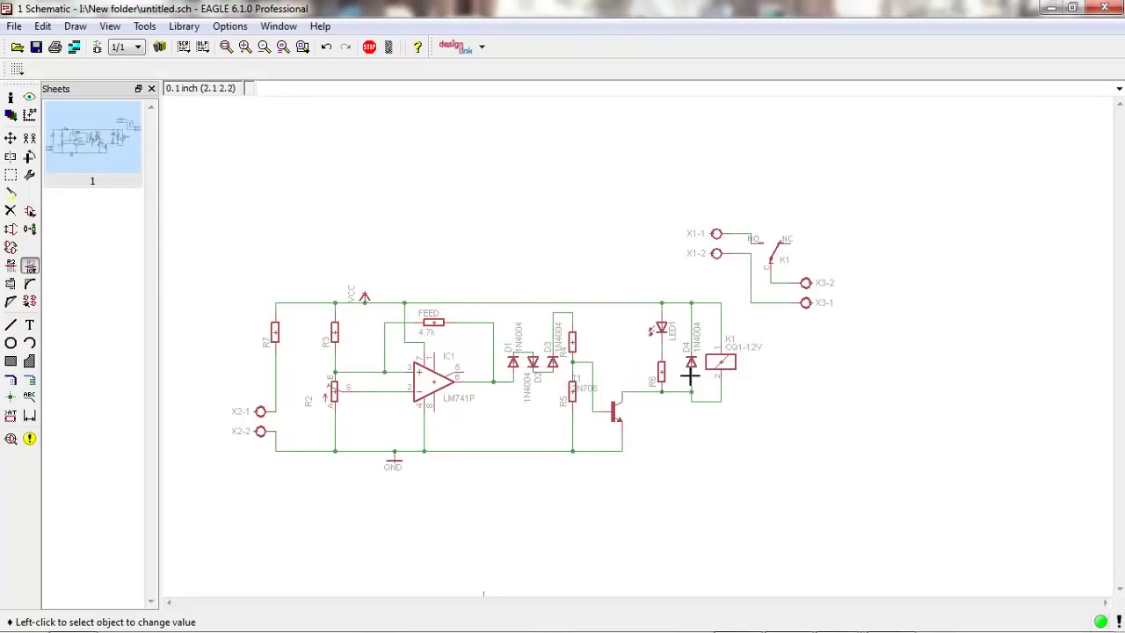
left_click(661, 376)
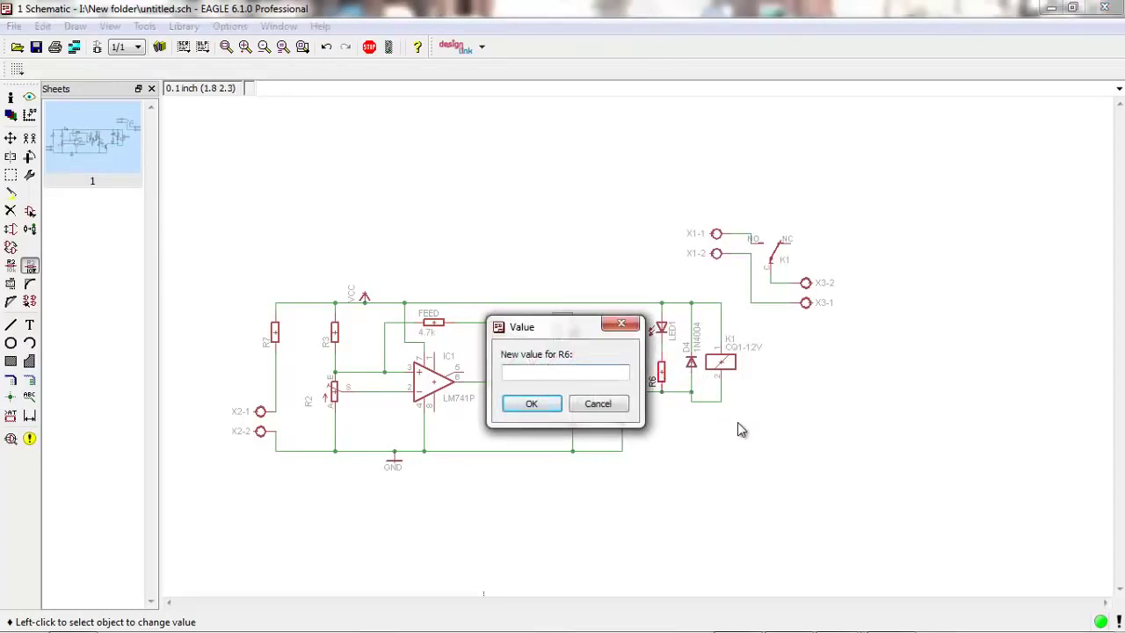
type("1")
type(".")
type("k")
left_click(517, 404)
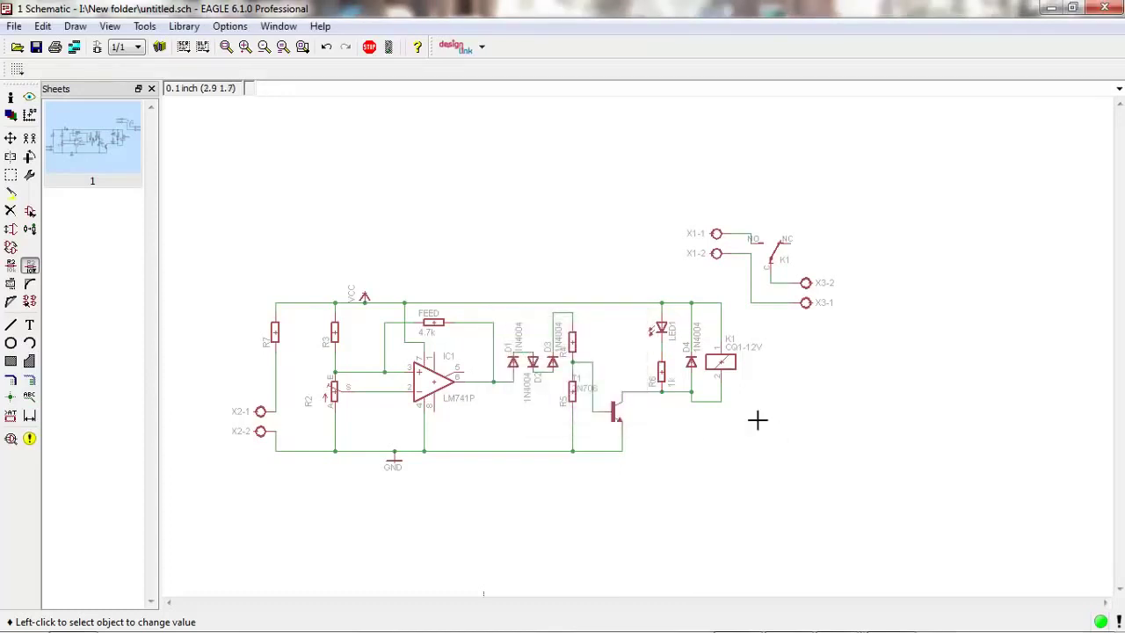
left_click(693, 368)
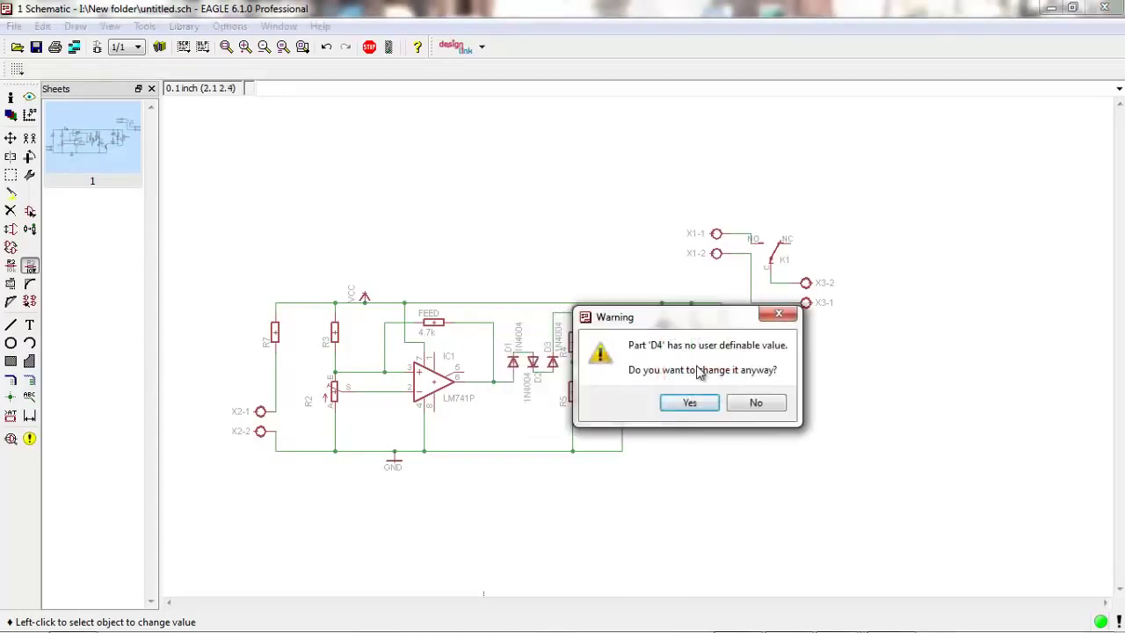
left_click(686, 399)
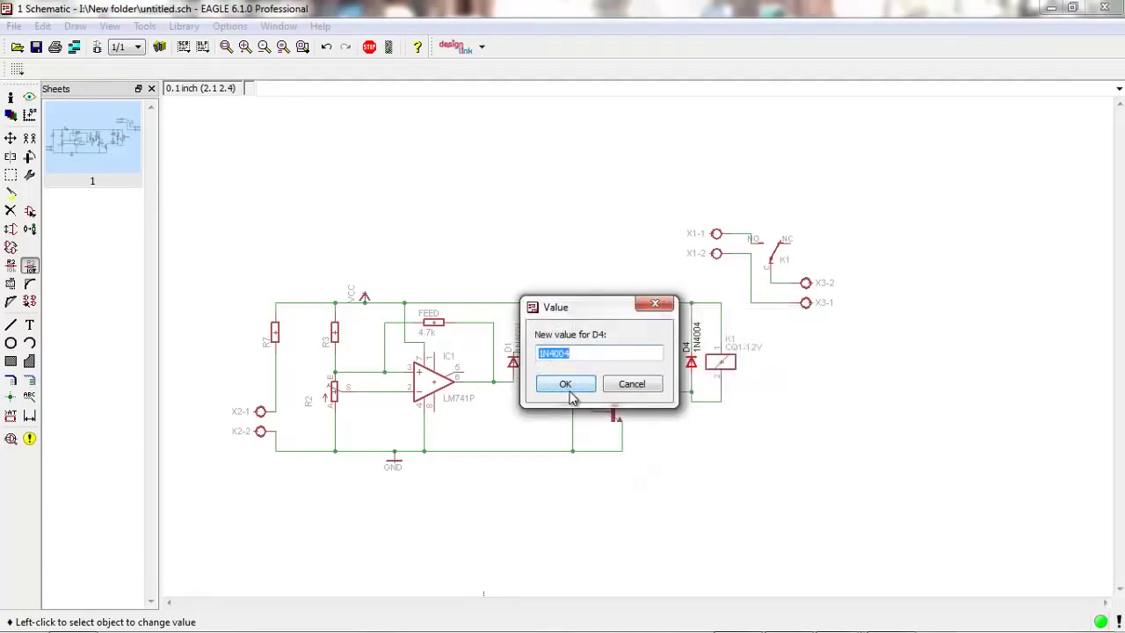
left_click(580, 386)
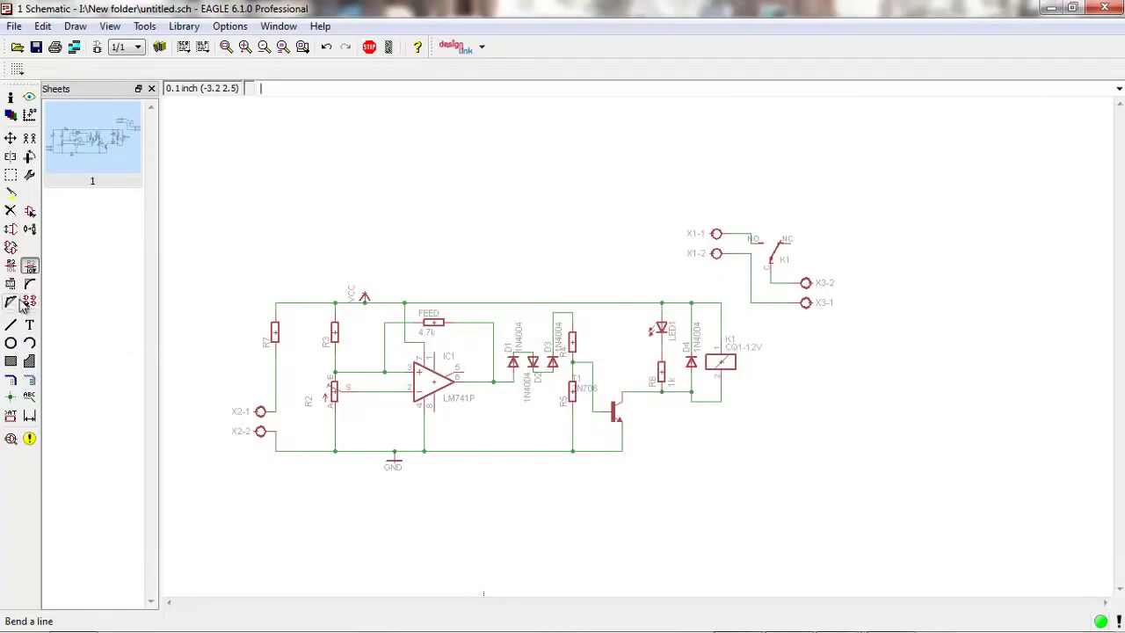
Step: Rename diode D4 to DRELAY
left_click(10, 265)
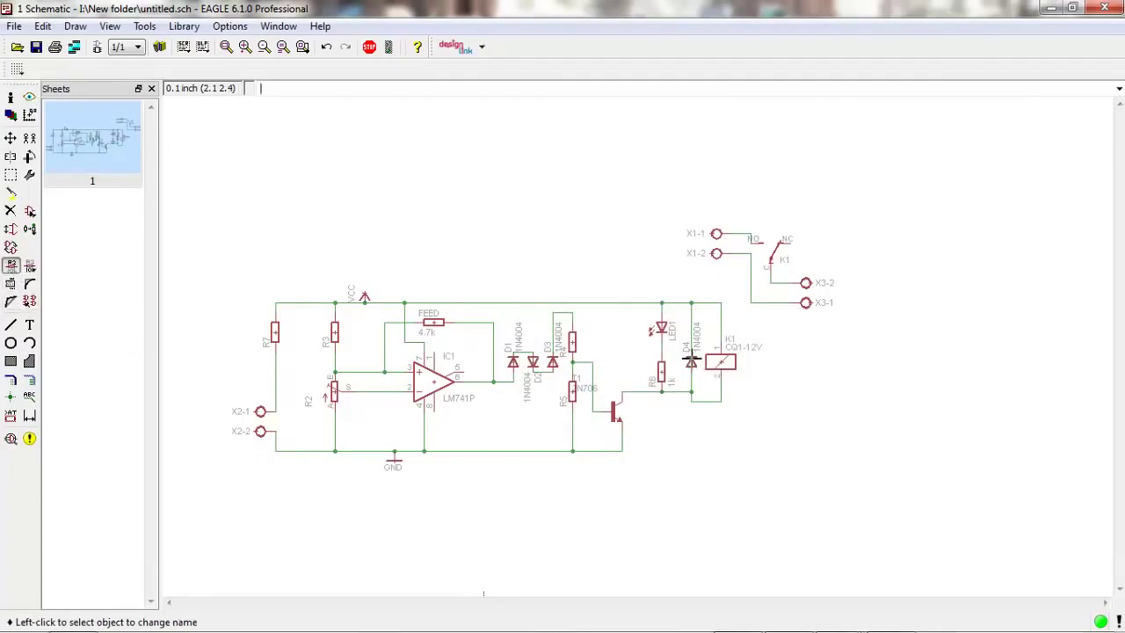
left_click(690, 359)
left_click(691, 359)
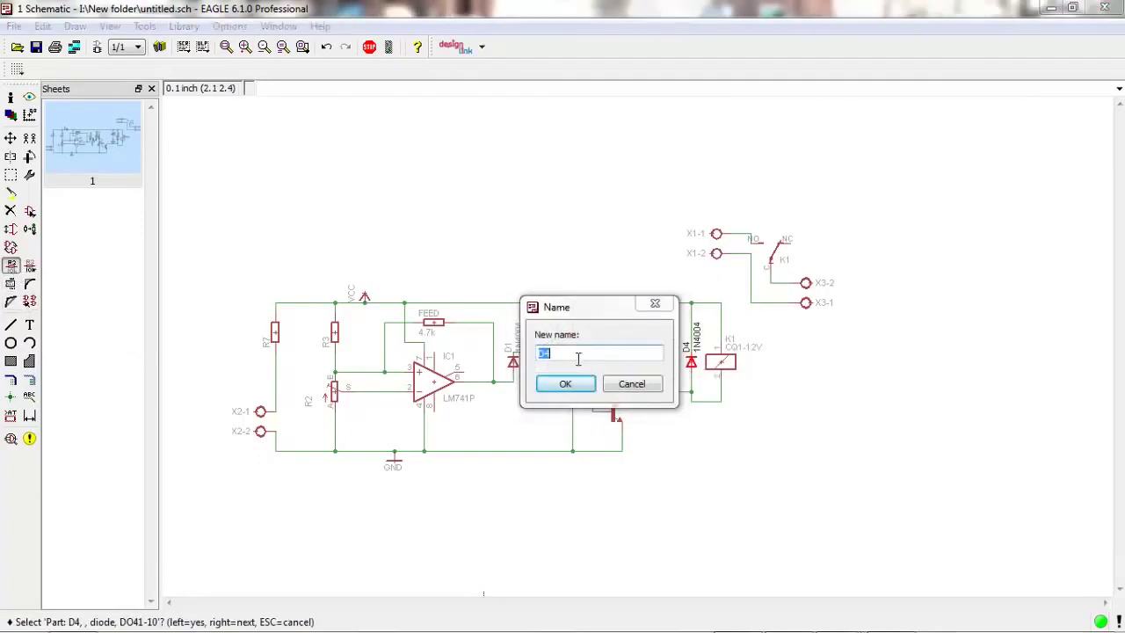
left_click(570, 355)
type("R")
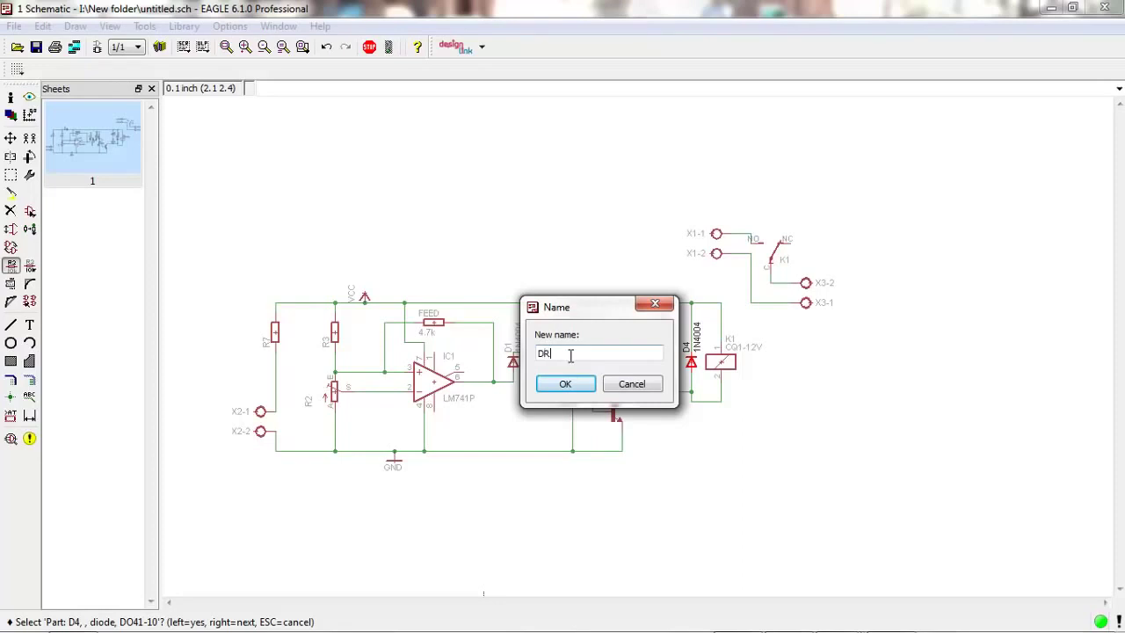
type("ELAY")
left_click(568, 383)
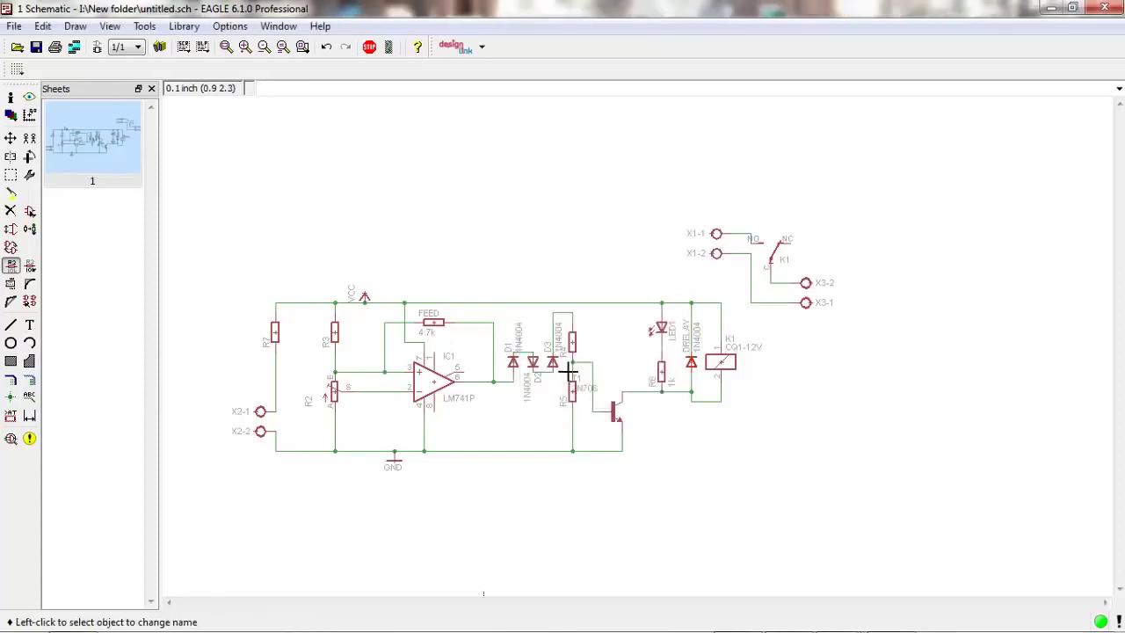
Step: Cancel renaming R3 and open R3's Value dialog instead
left_click(335, 333)
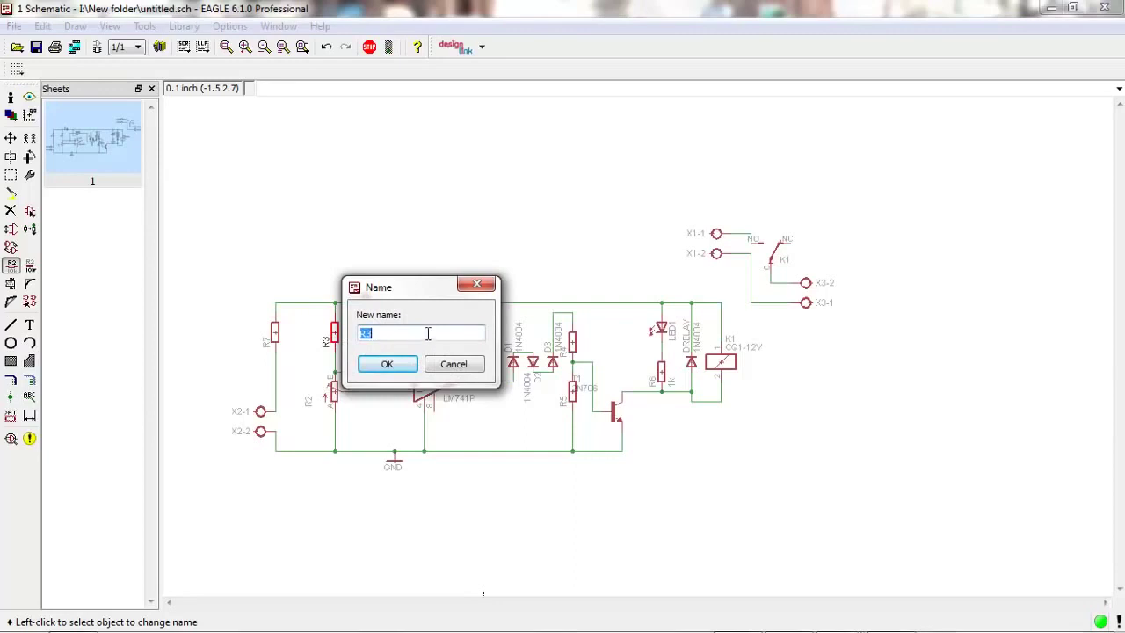
left_click(476, 284)
left_click(29, 266)
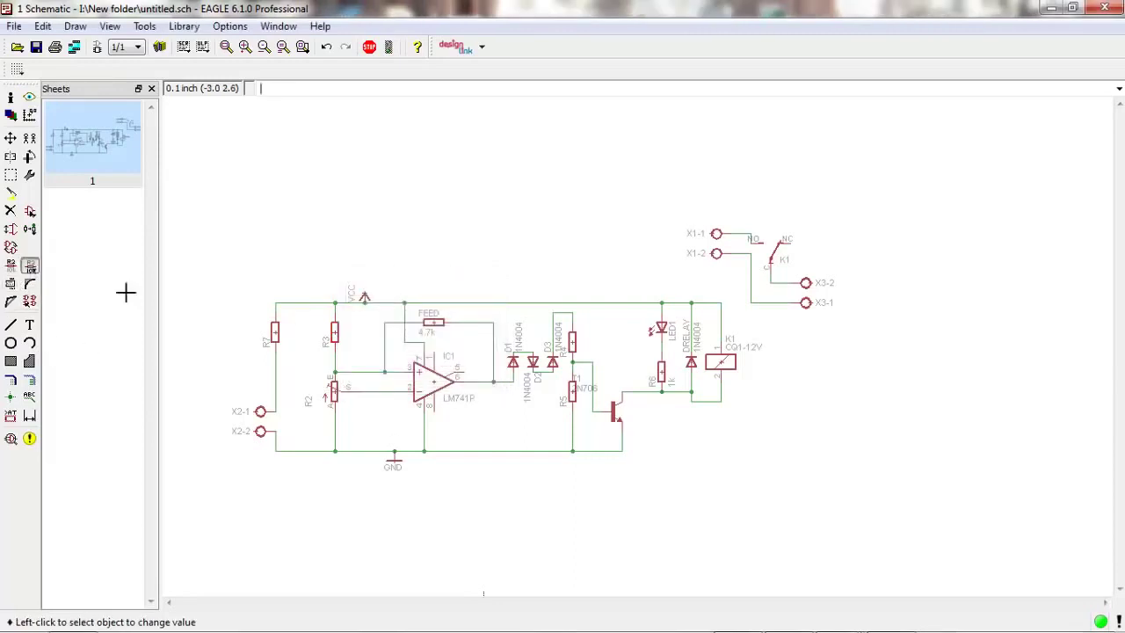
left_click(334, 335)
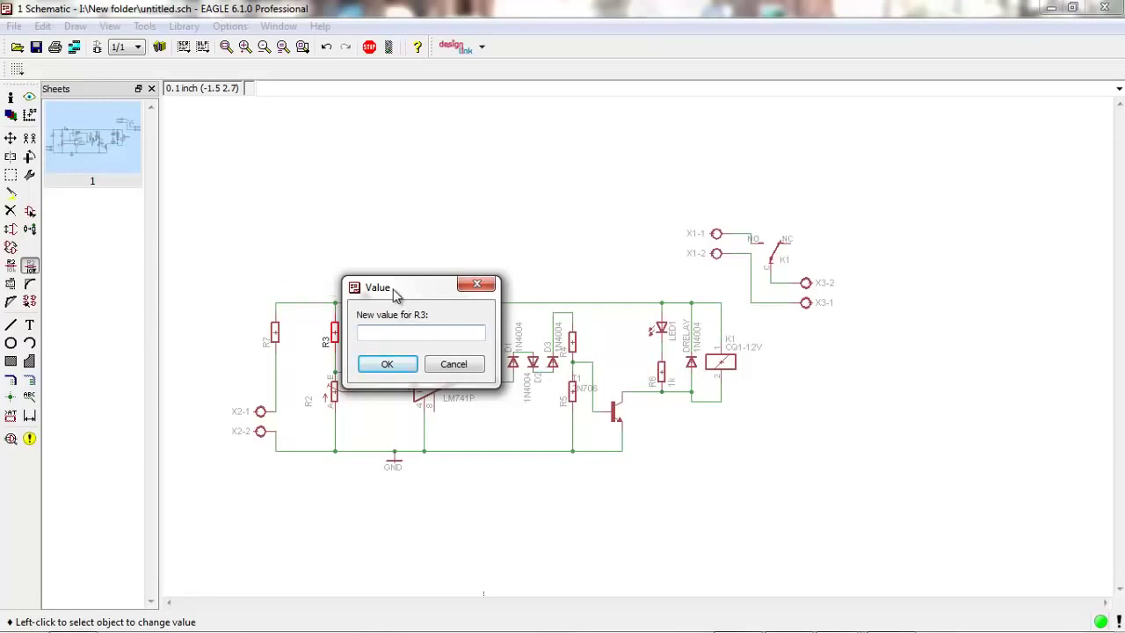
Step: Leave R3's value unchanged and set resistor R7 to 220k
left_click_drag(396, 295, 543, 299)
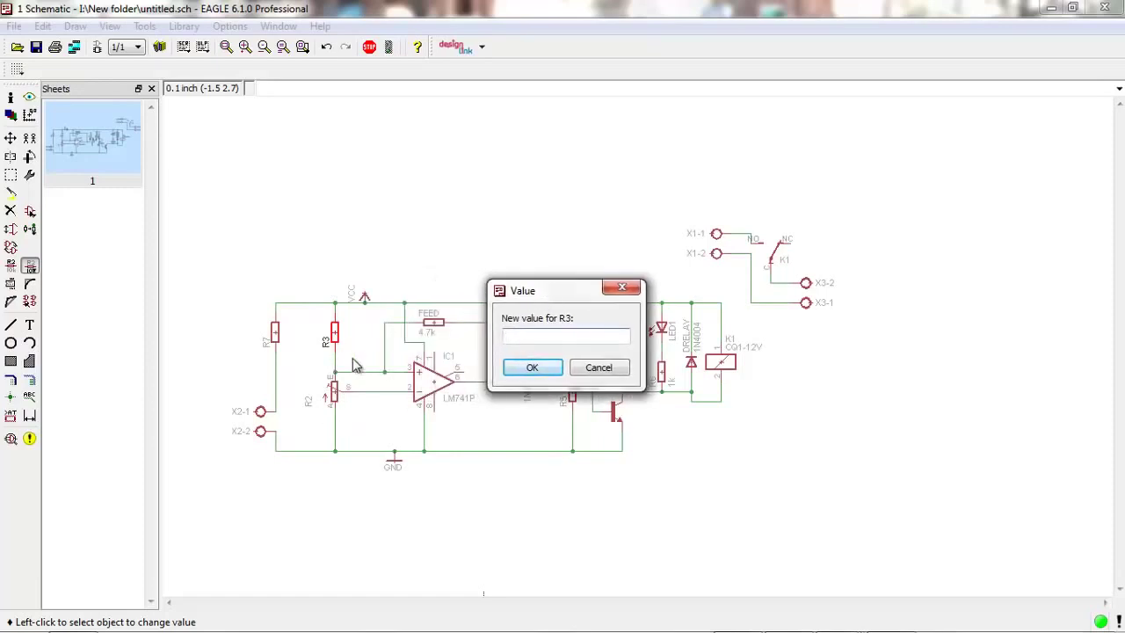
left_click(621, 287)
left_click(273, 335)
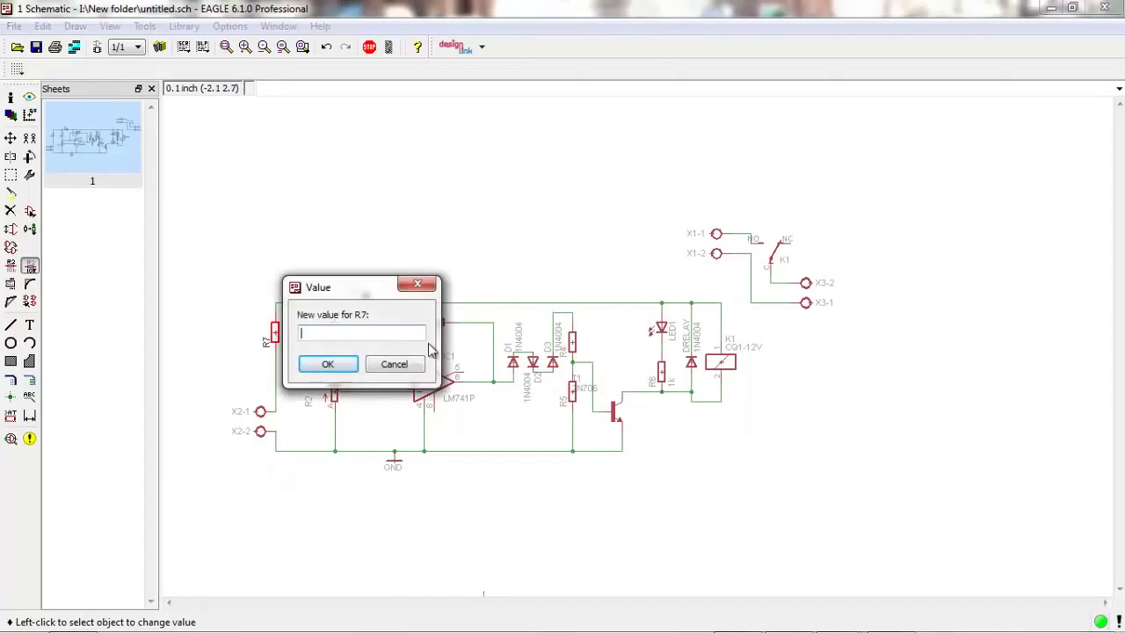
type("220")
type("k")
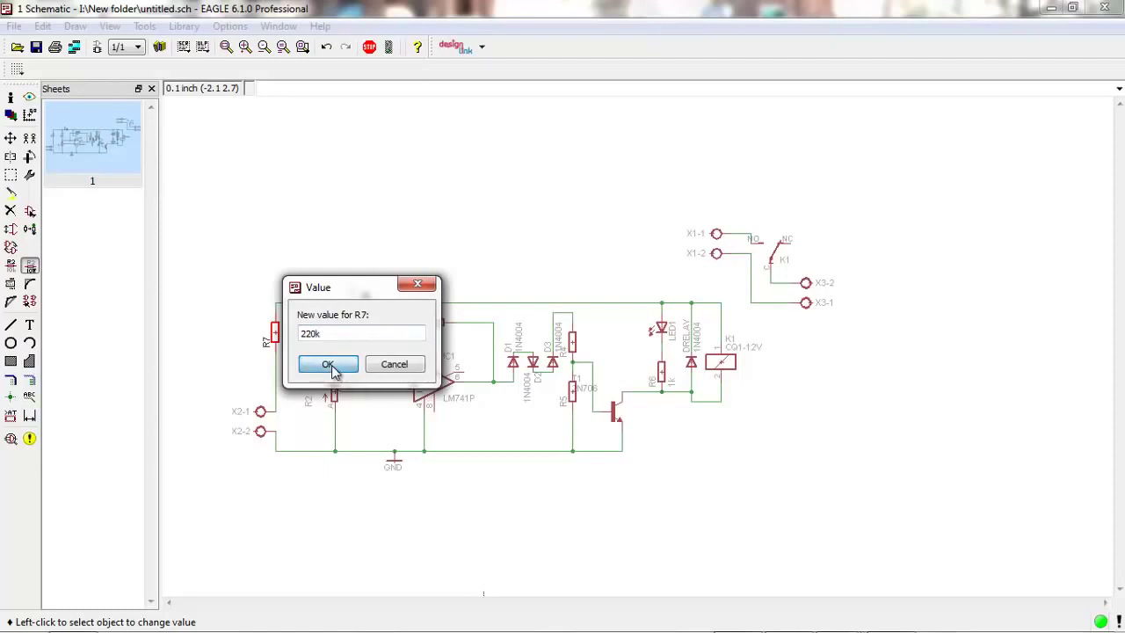
left_click(332, 367)
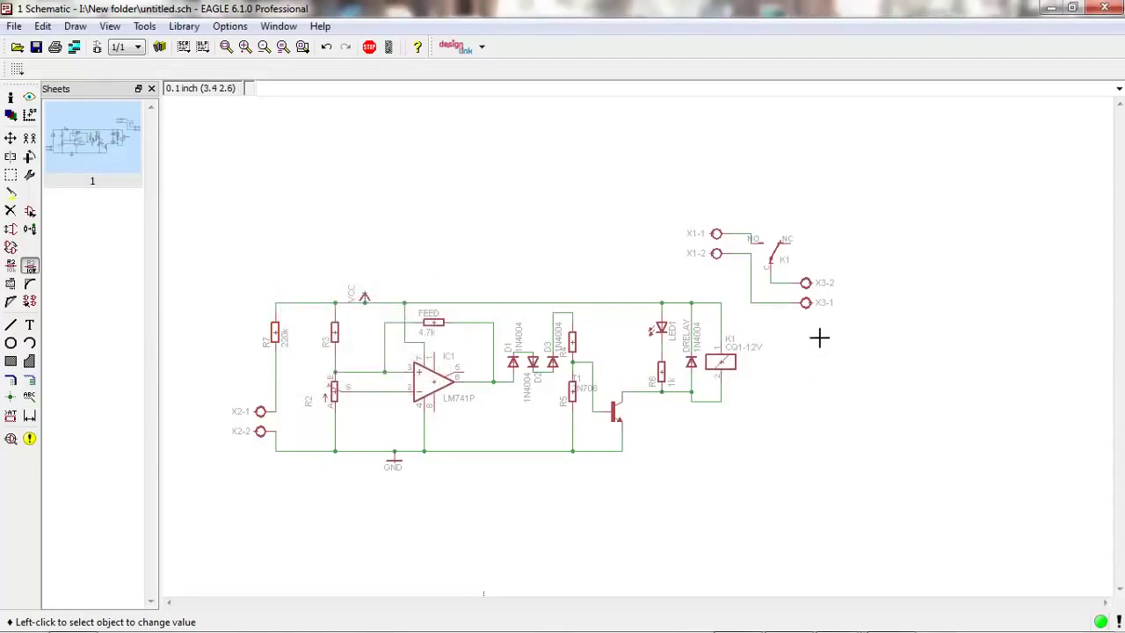
Step: Label connector X3 with the value 'in ac' and X1 with 'out put'
left_click(809, 284)
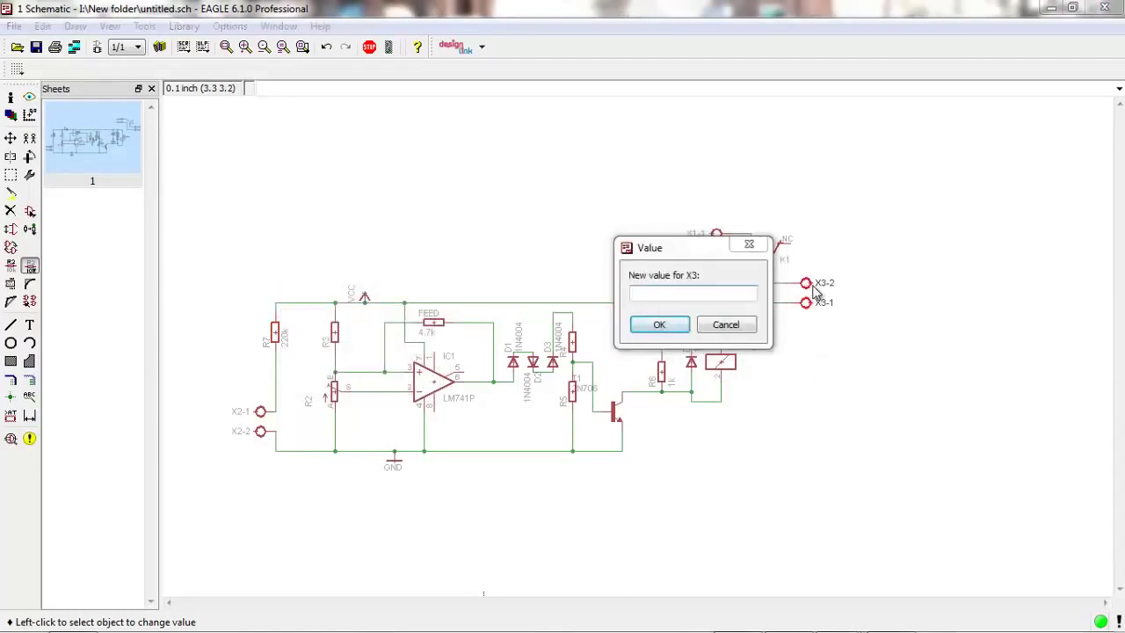
left_click_drag(678, 255, 589, 274)
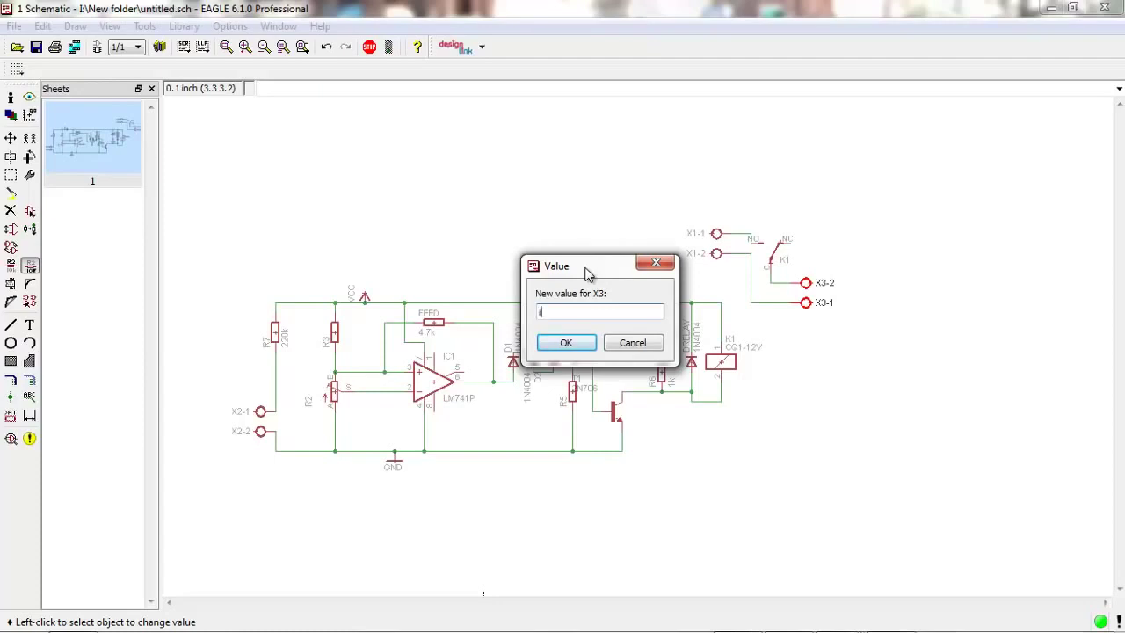
type("ina")
type("c")
left_click(546, 312)
left_click(567, 343)
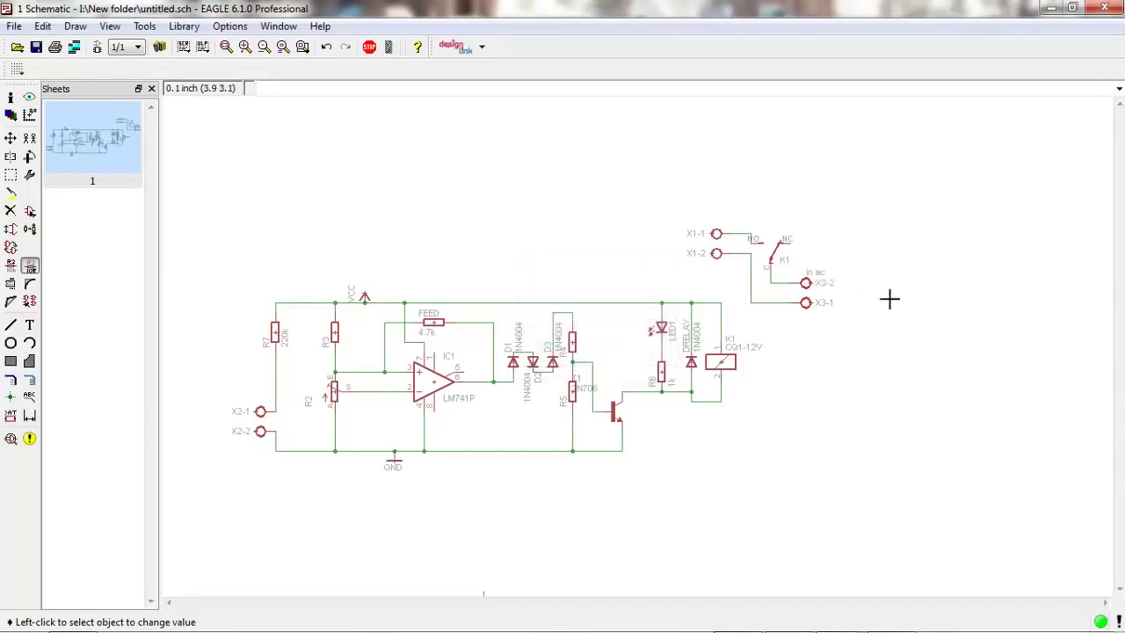
left_click(717, 253)
type("out put")
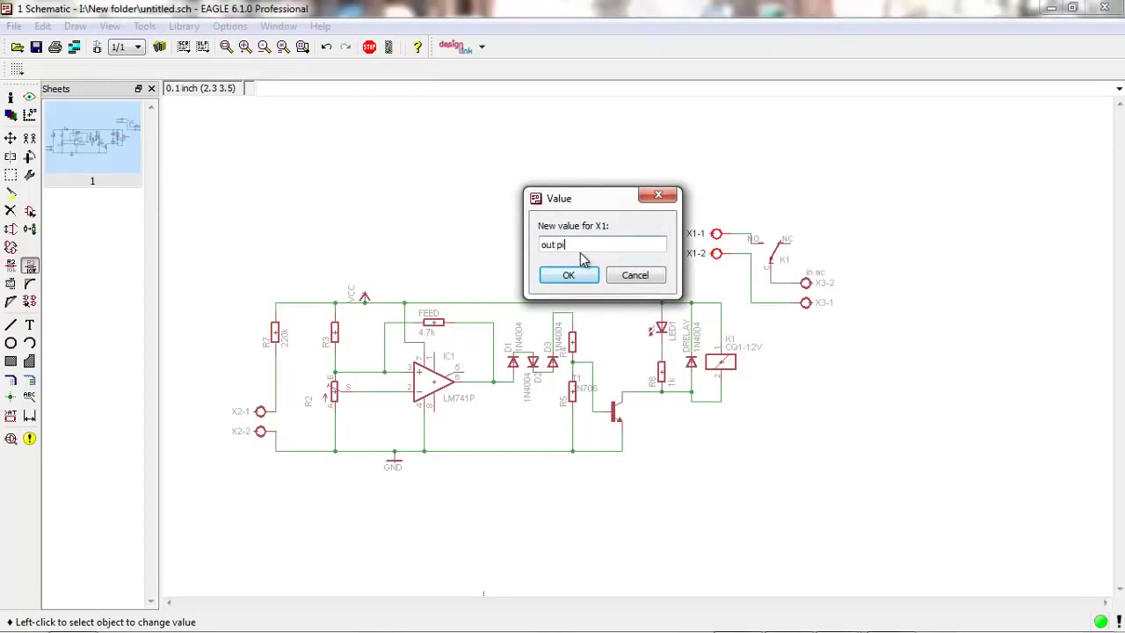
left_click(567, 275)
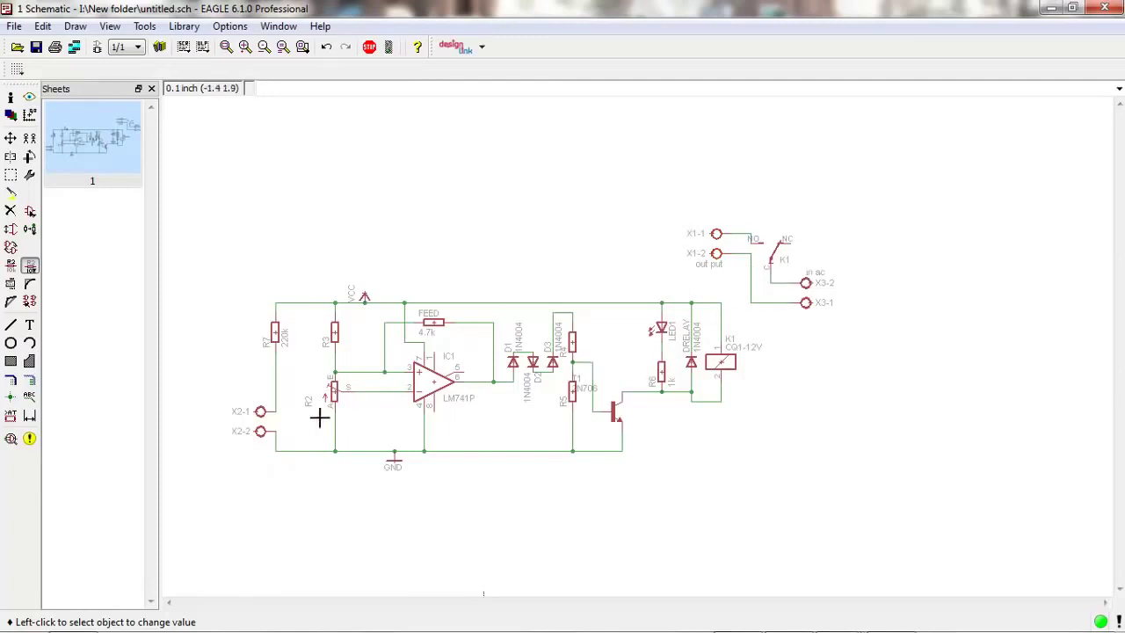
Step: Give connector X2 the value LDR, correcting an initial Led entry
left_click(262, 411)
type("Led")
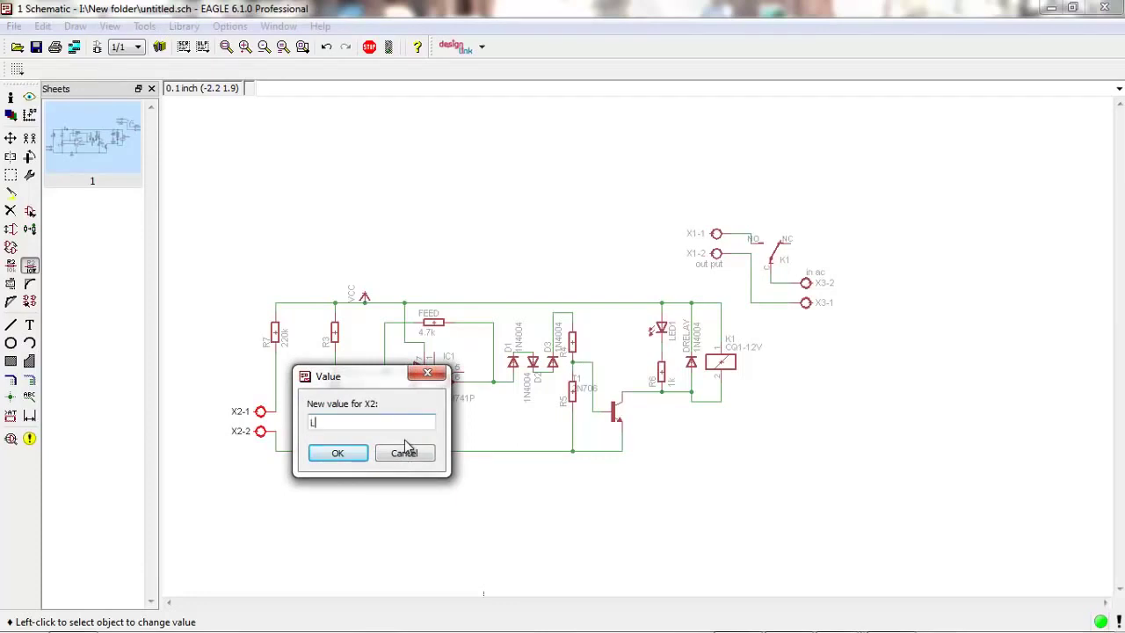
left_click(355, 452)
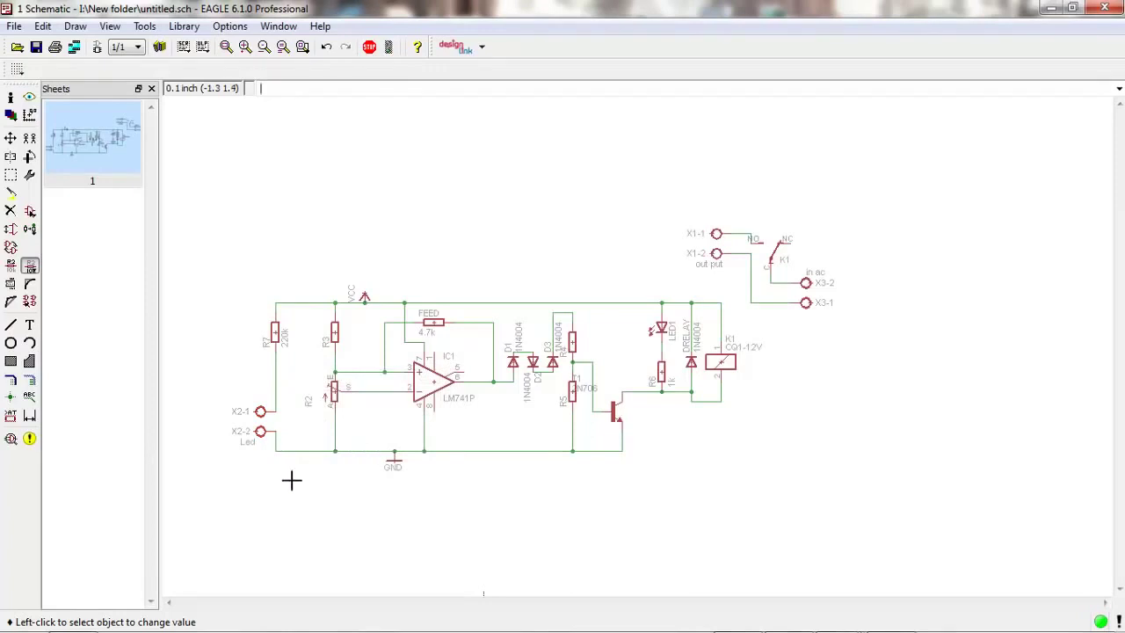
left_click(261, 430)
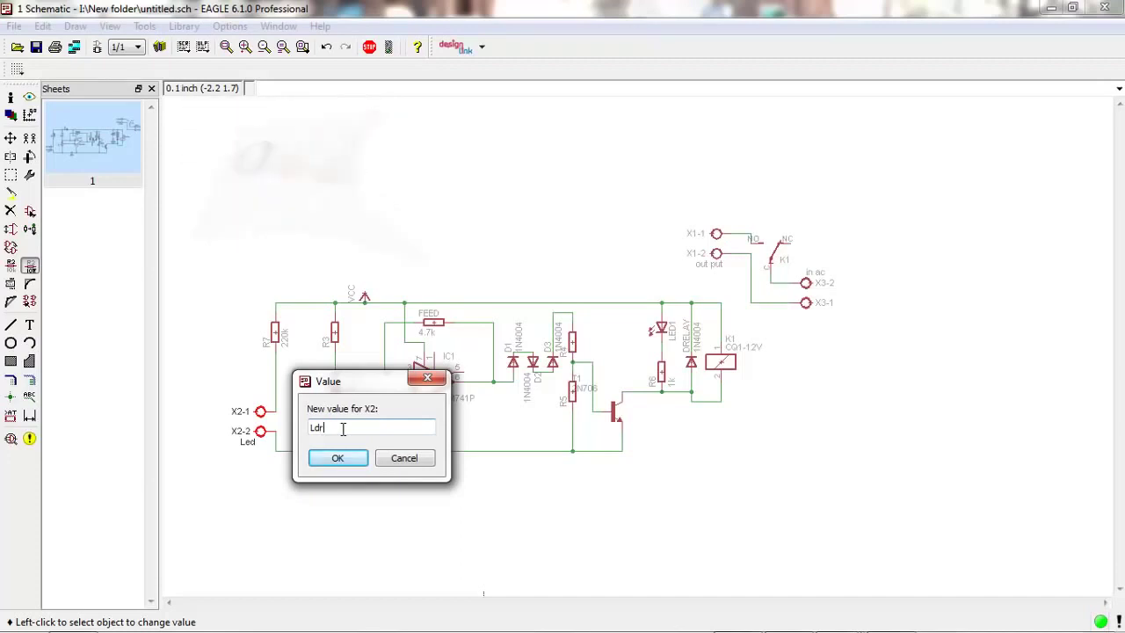
key("BackSpace")
key("BackSpace")
type("LDR")
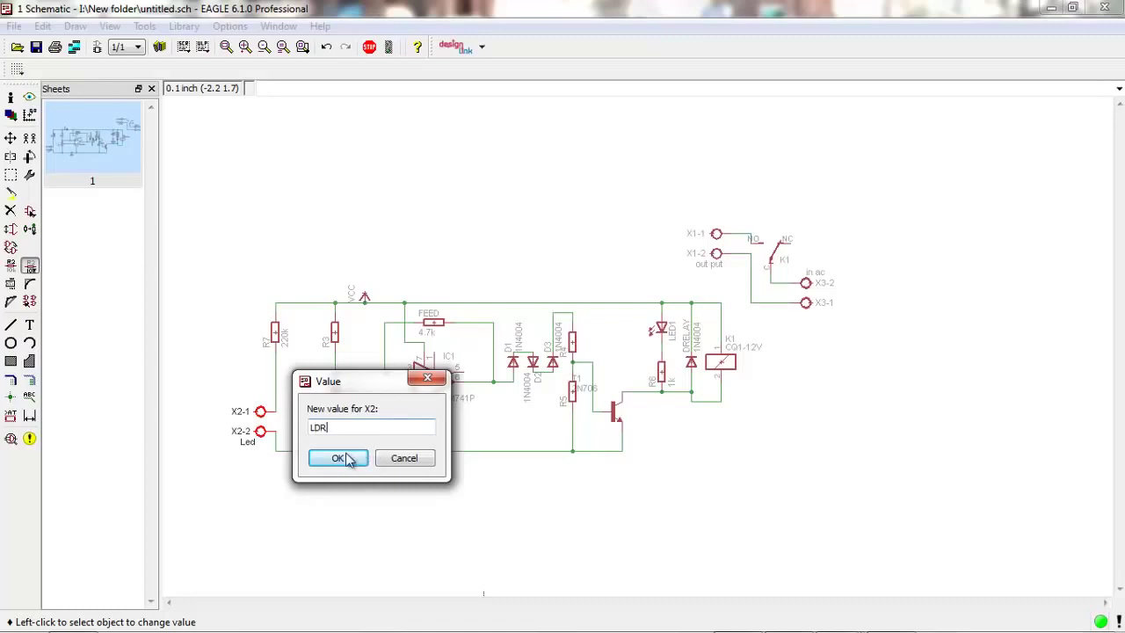
left_click(339, 456)
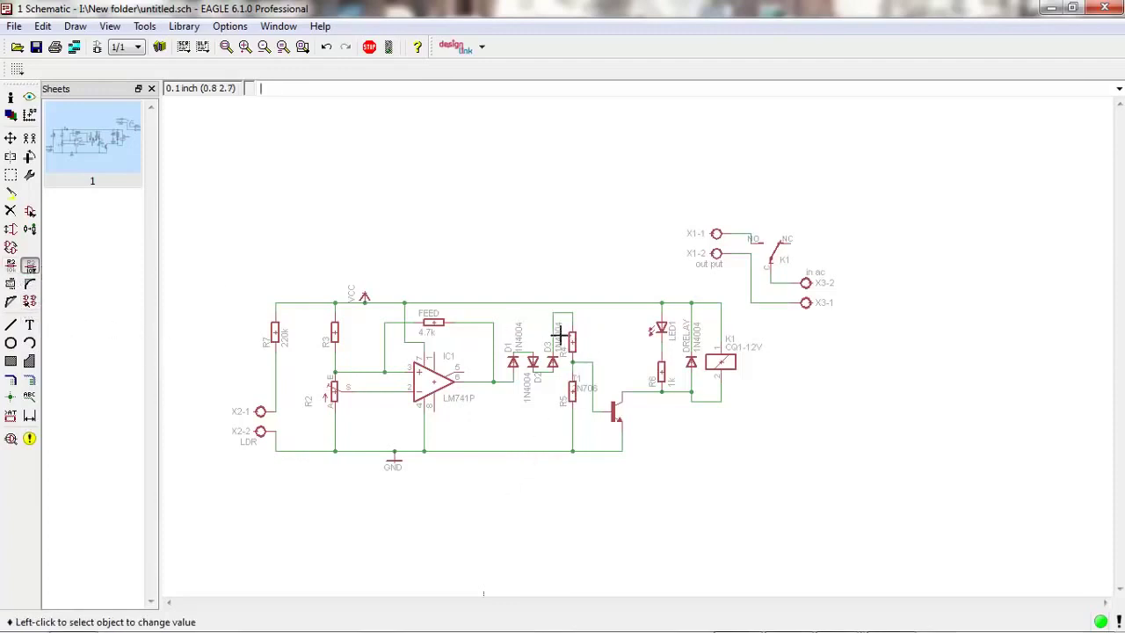
Step: Set resistor R4 to 4.7k and resistor R5 to 10k
left_click(572, 345)
type("4.7k")
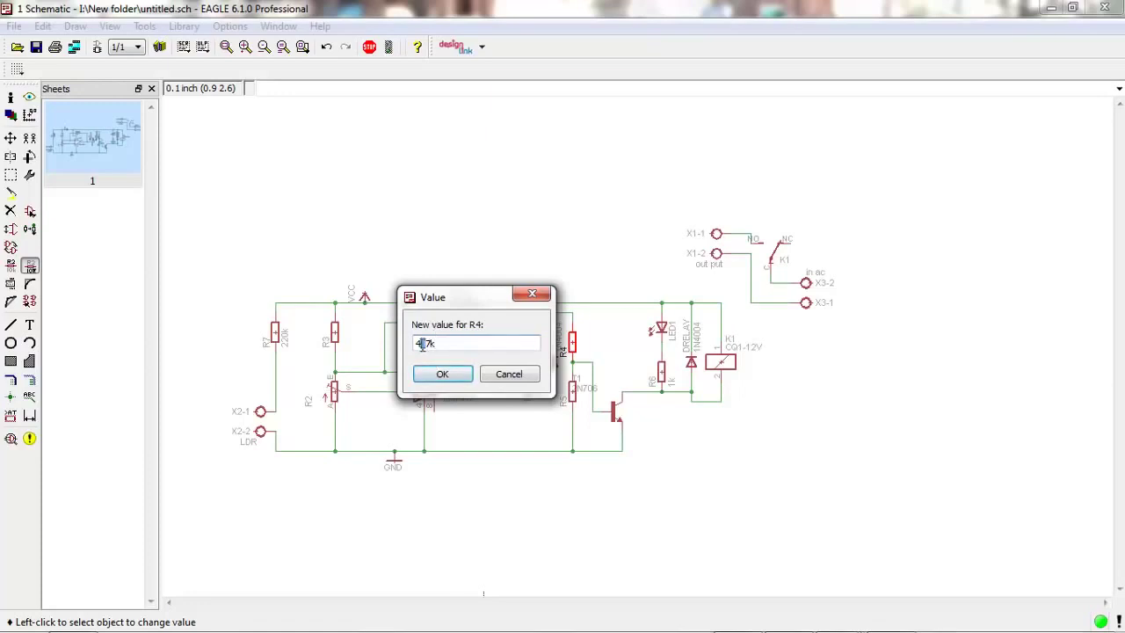
left_click(448, 376)
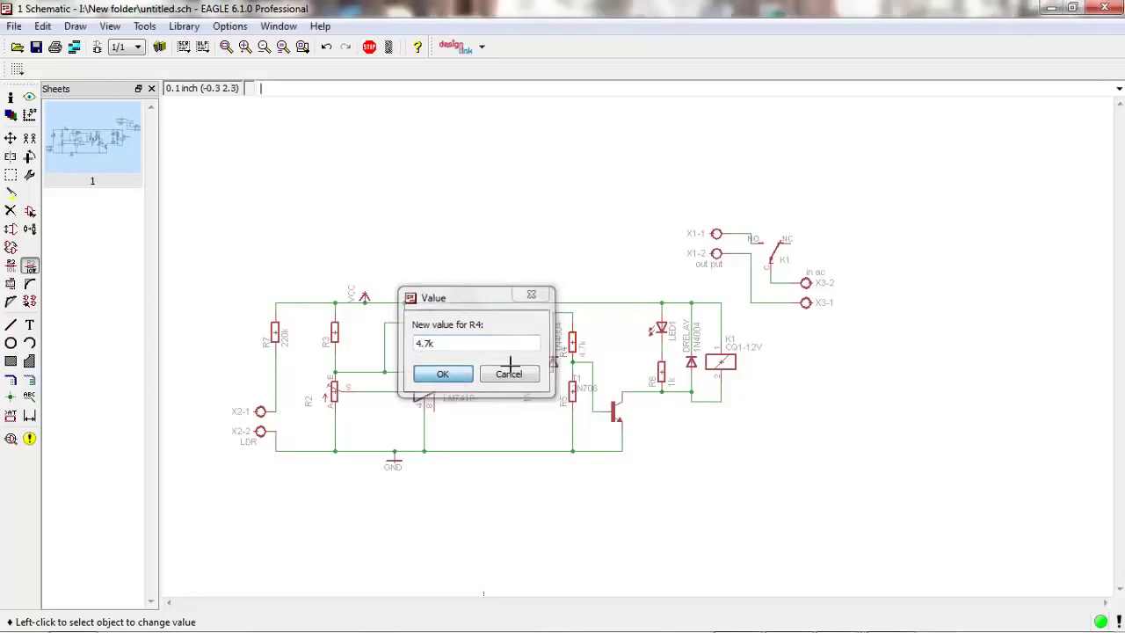
left_click(572, 392)
type("10k")
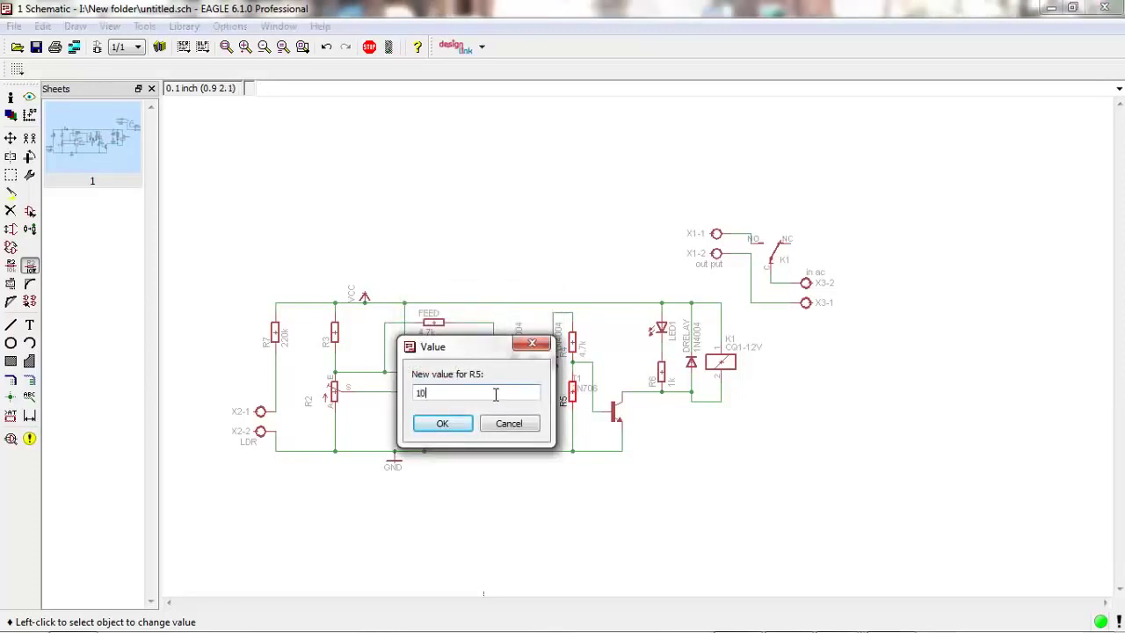
left_click(442, 423)
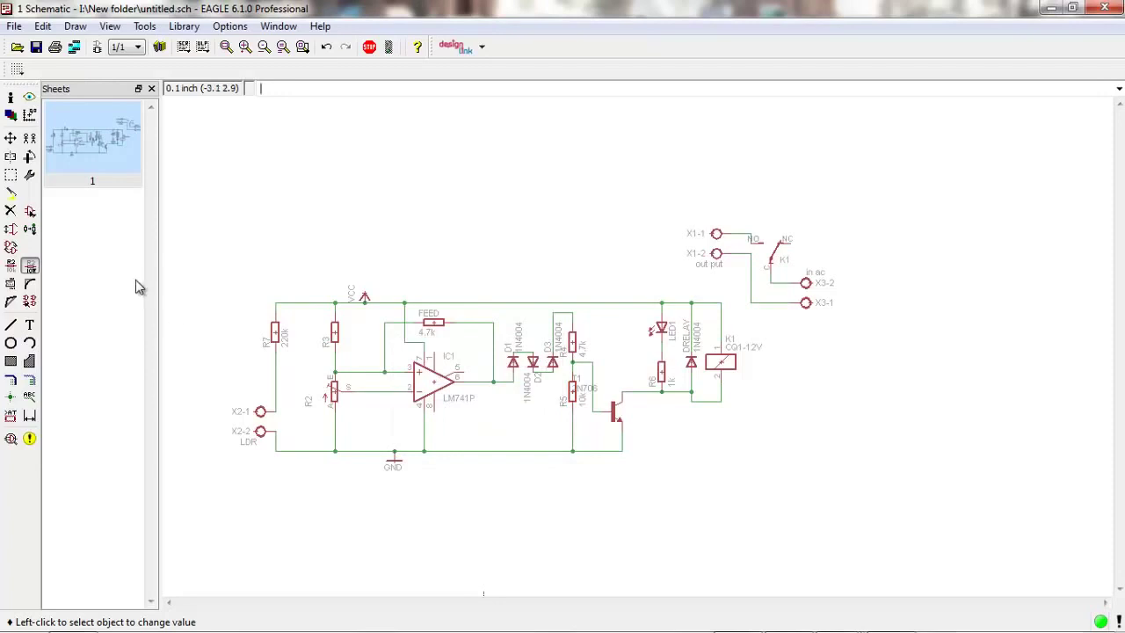
left_click(11, 211)
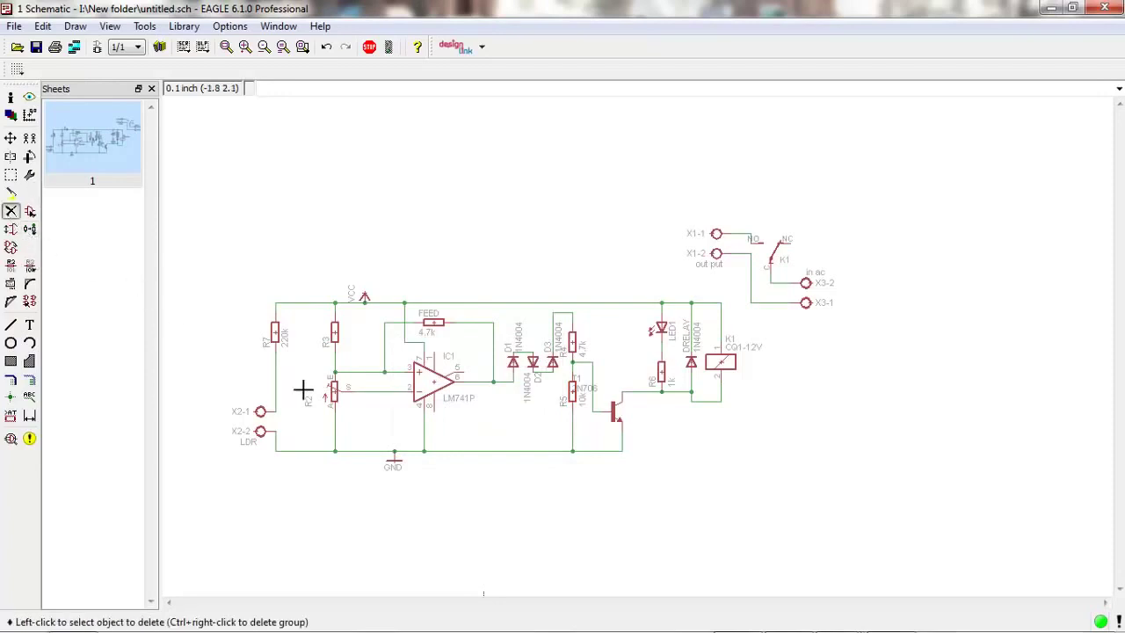
left_click(335, 332)
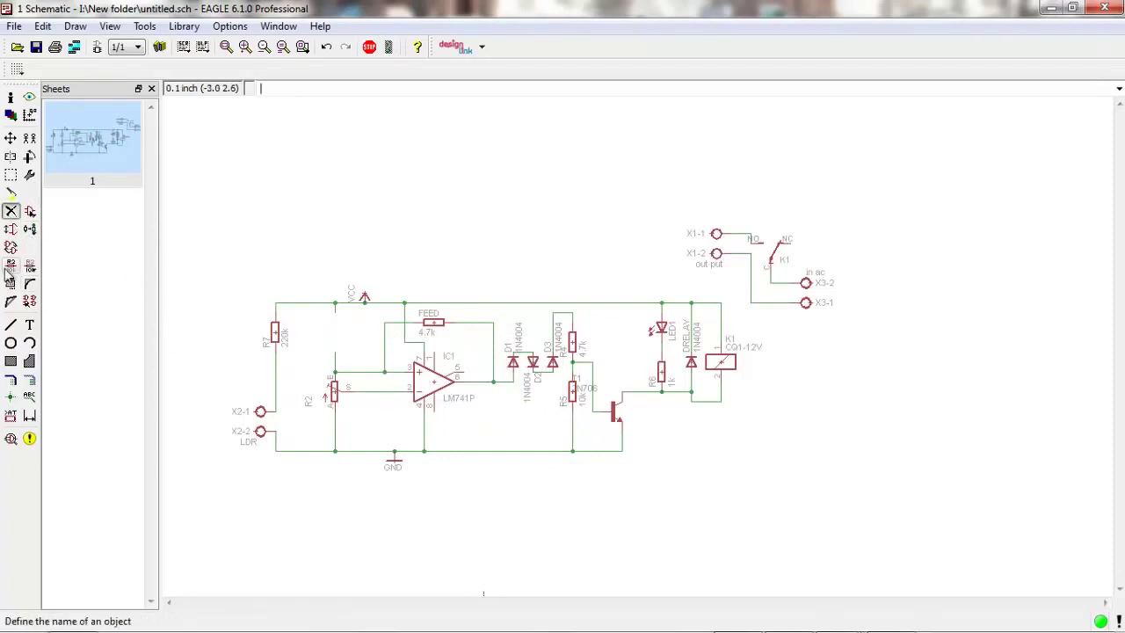
left_click(29, 379)
left_click(335, 354)
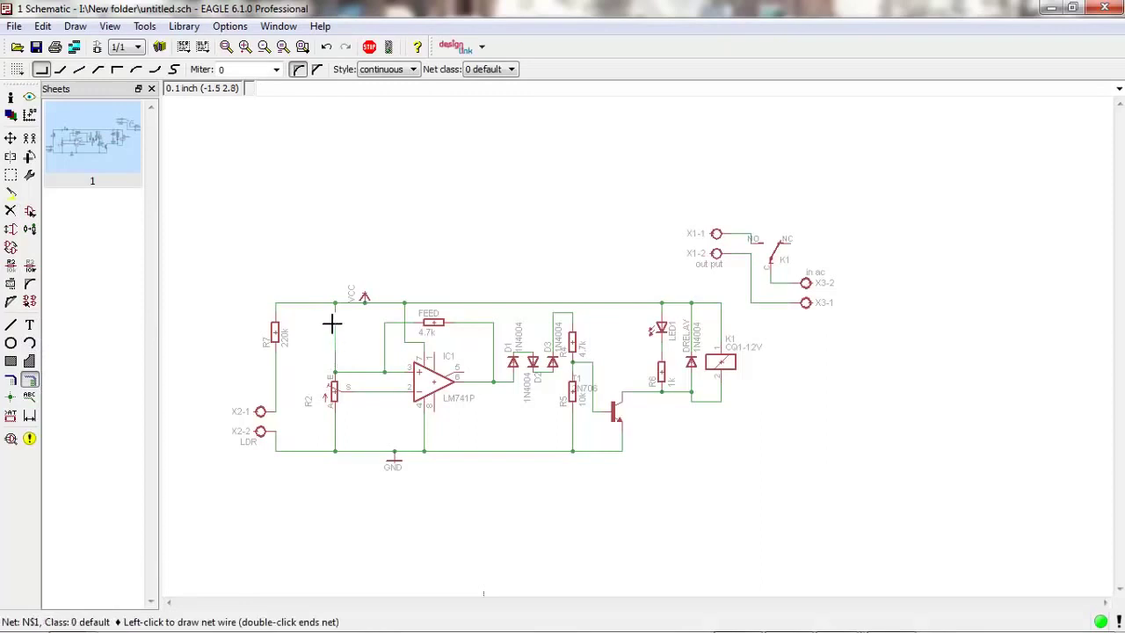
left_click(332, 306)
left_click(364, 342)
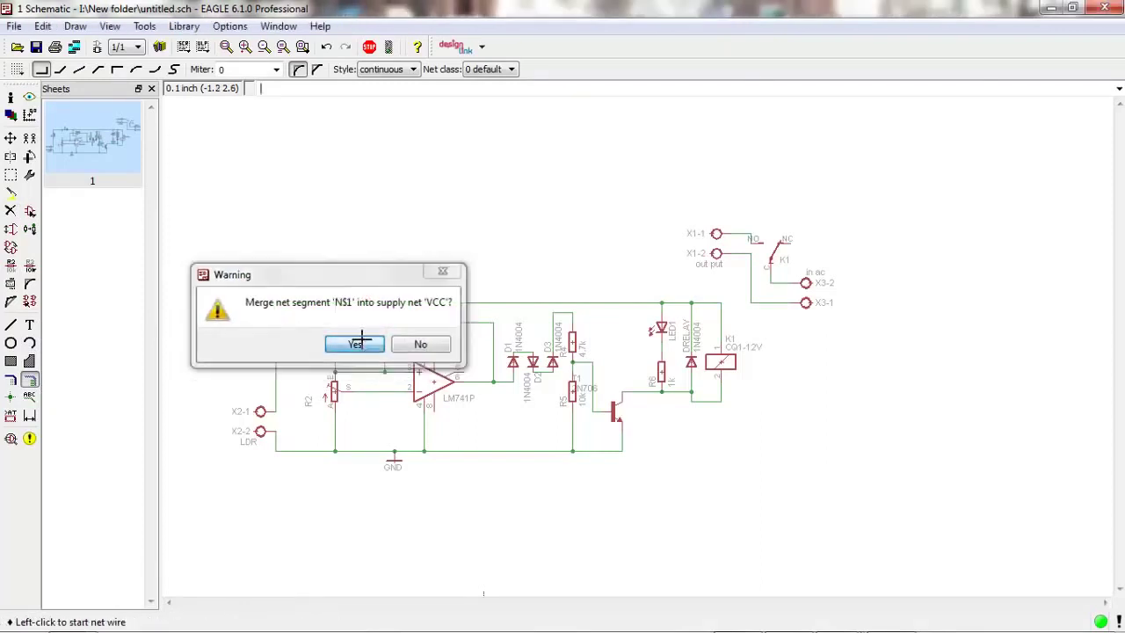
left_click(29, 97)
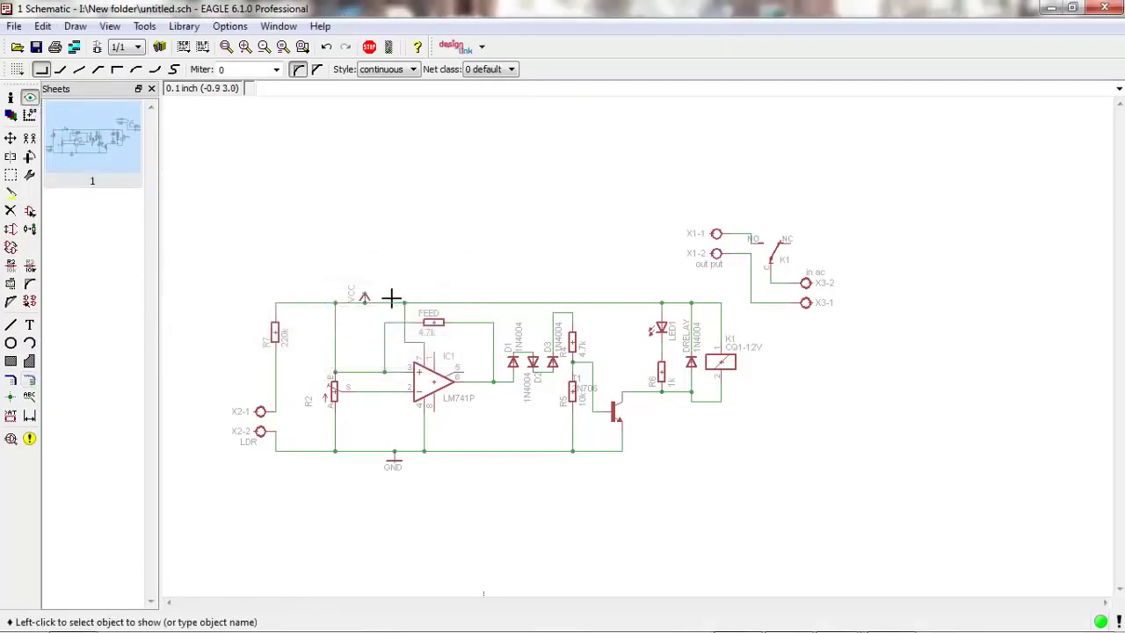
left_click(403, 300)
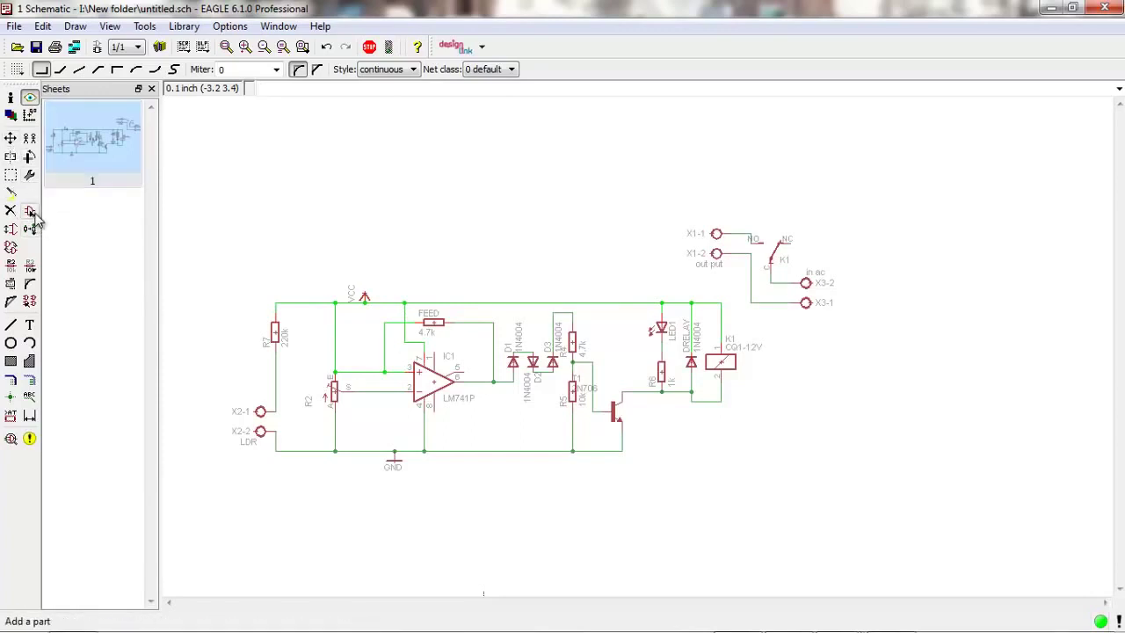
left_click(11, 138)
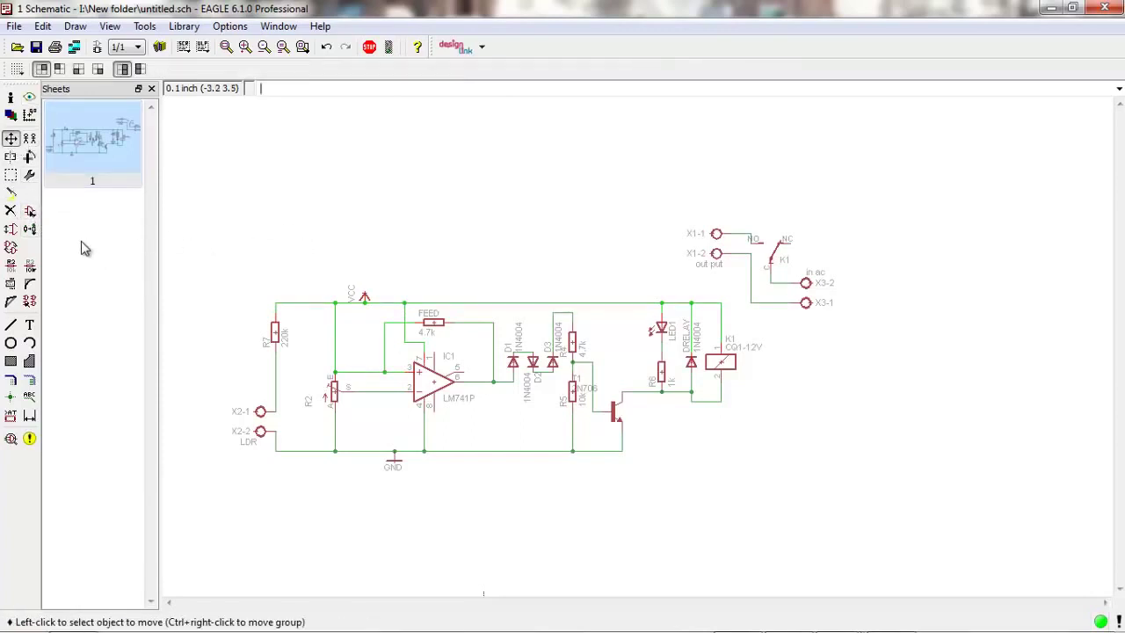
left_click(29, 211)
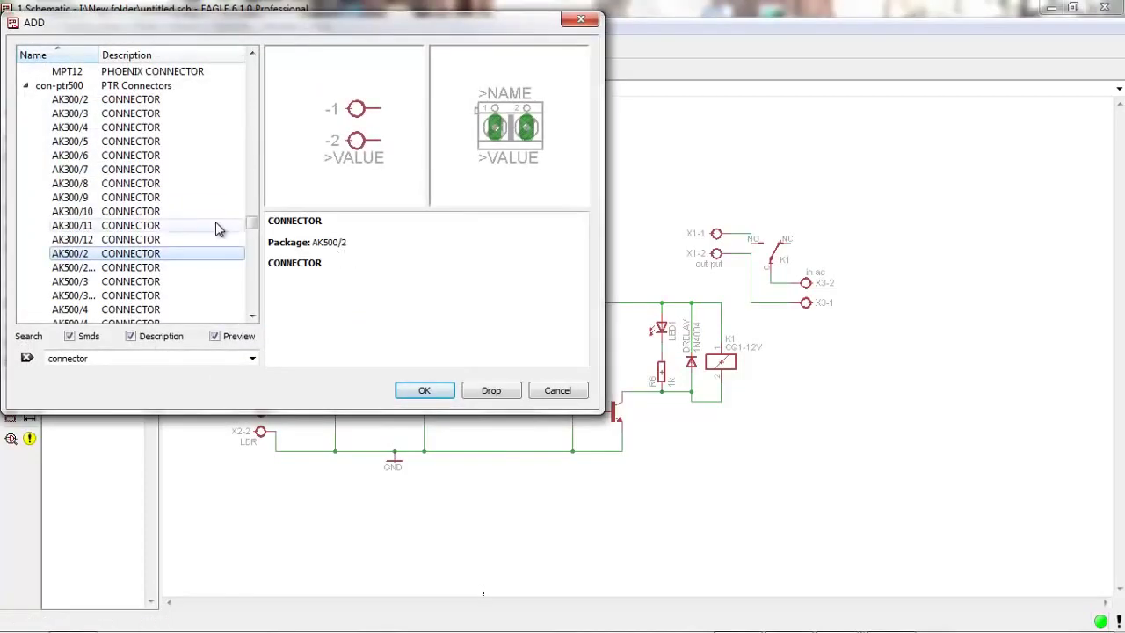
left_click_drag(252, 223, 256, 140)
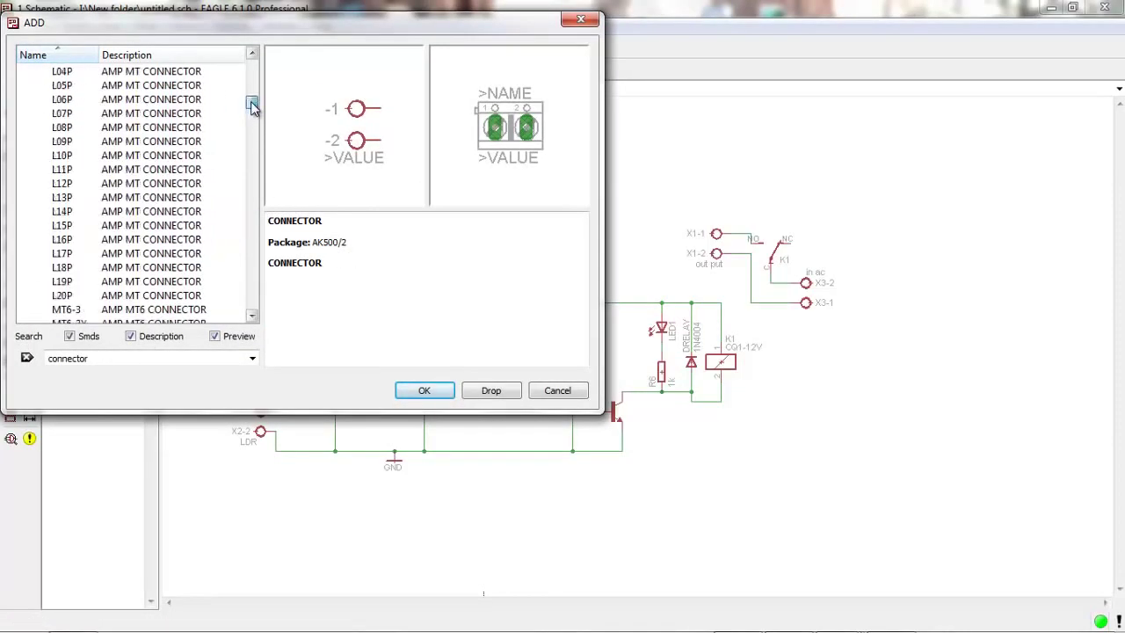
left_click(426, 389)
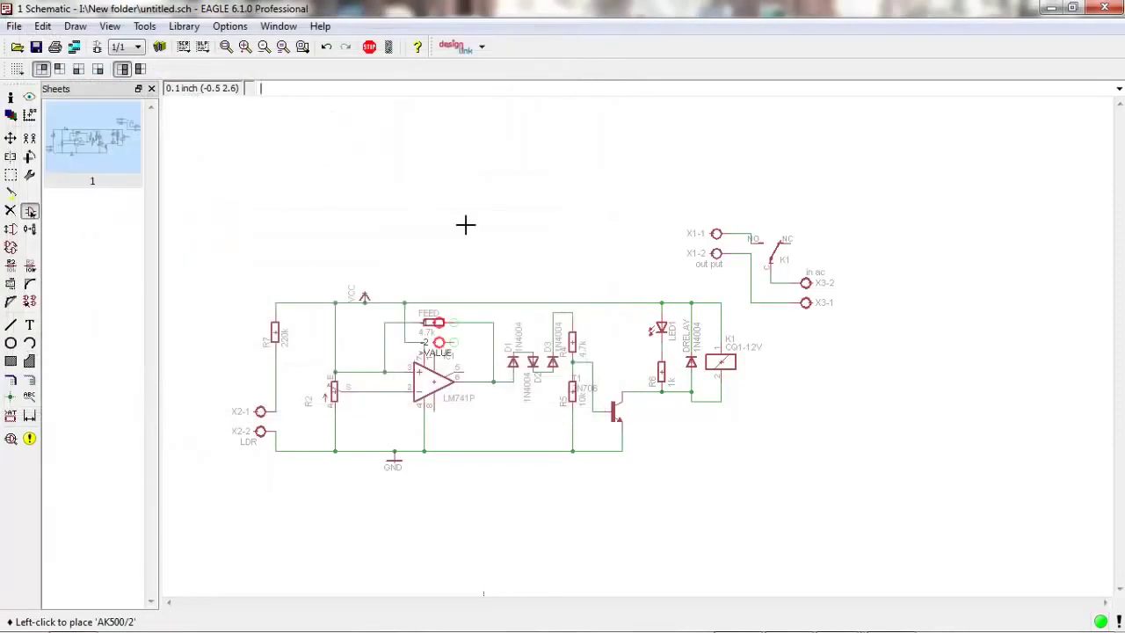
left_click(389, 156)
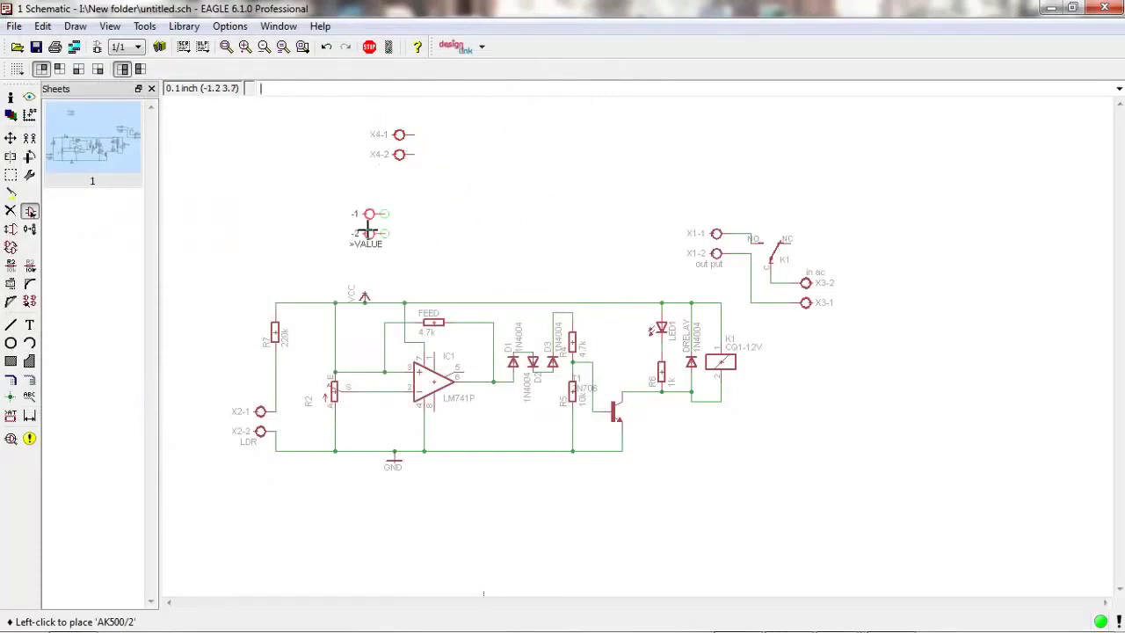
key("Escape")
key("Escape")
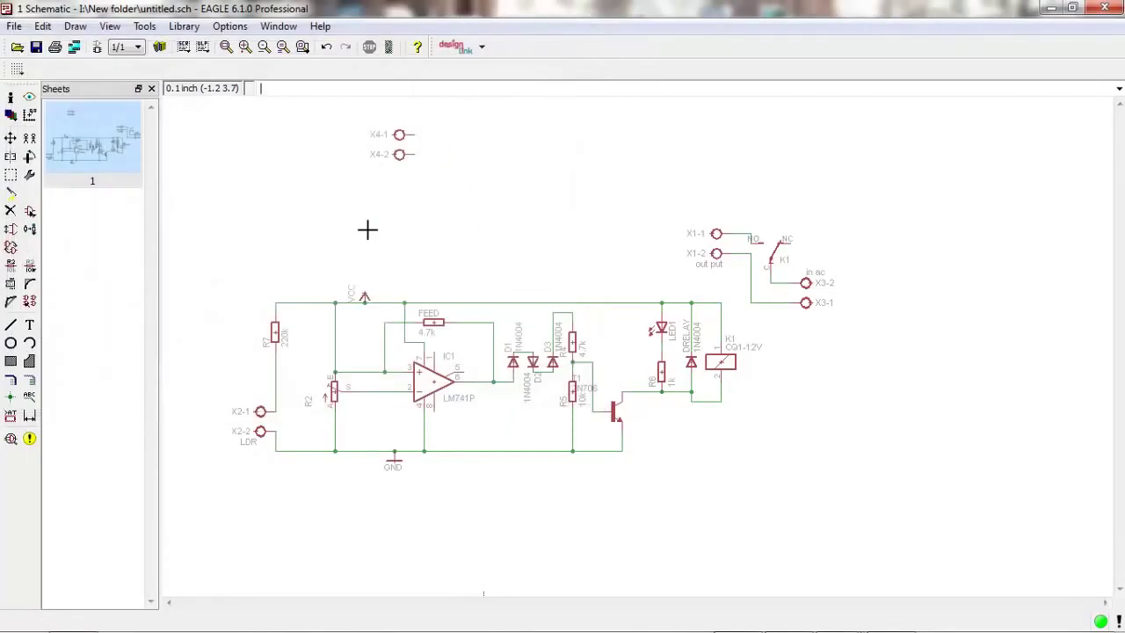
left_click(29, 138)
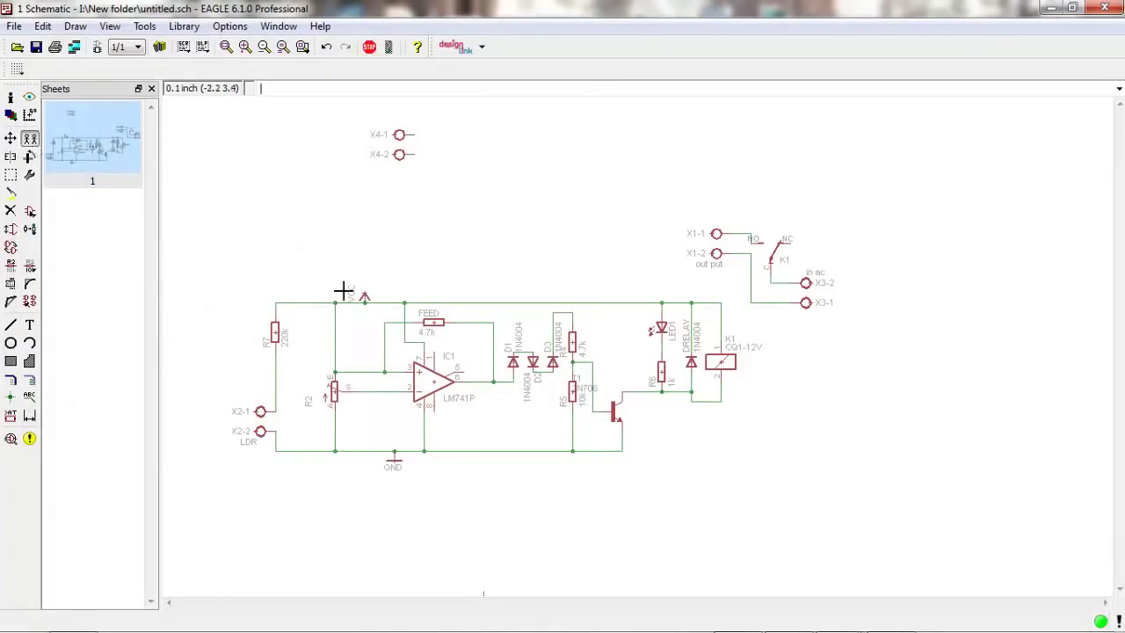
left_click(366, 296)
left_click(369, 294)
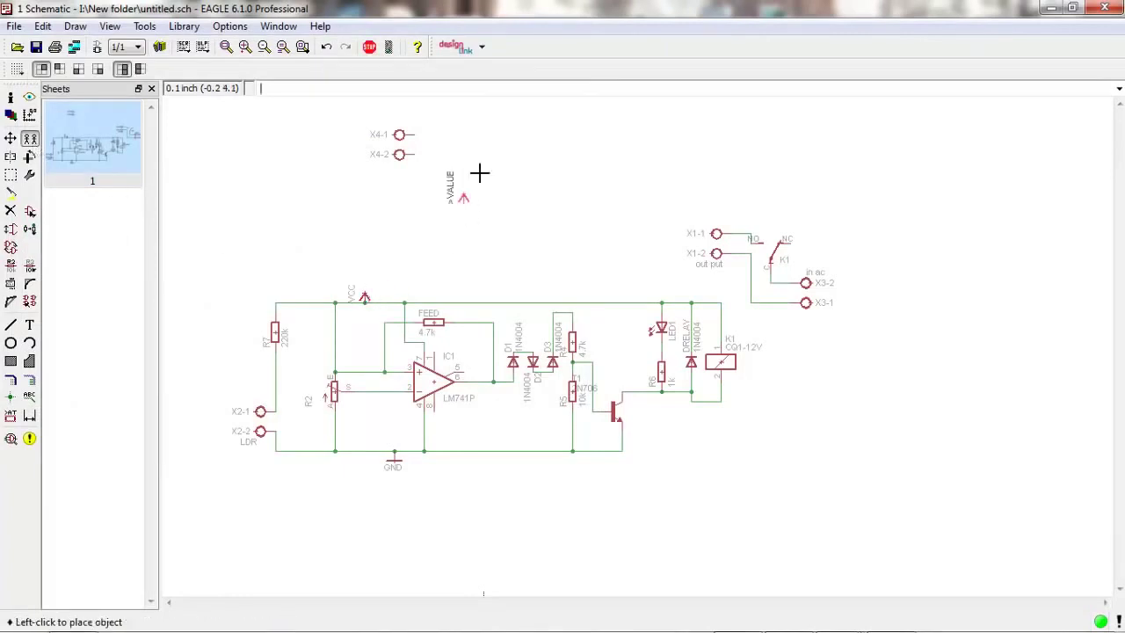
left_click(490, 134)
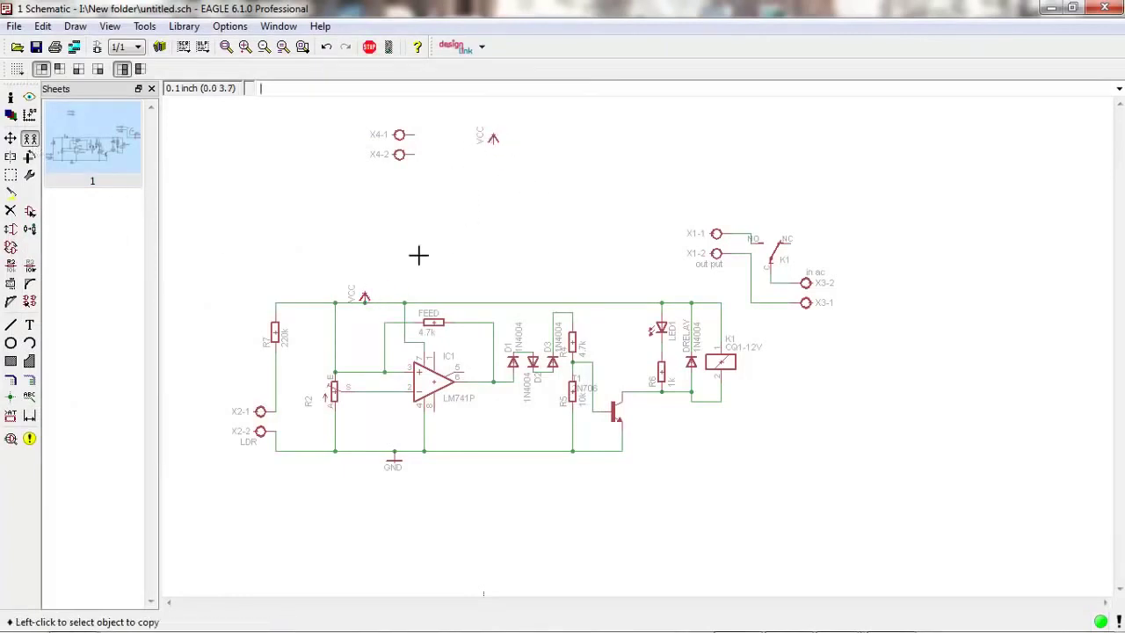
left_click(29, 380)
left_click(492, 146)
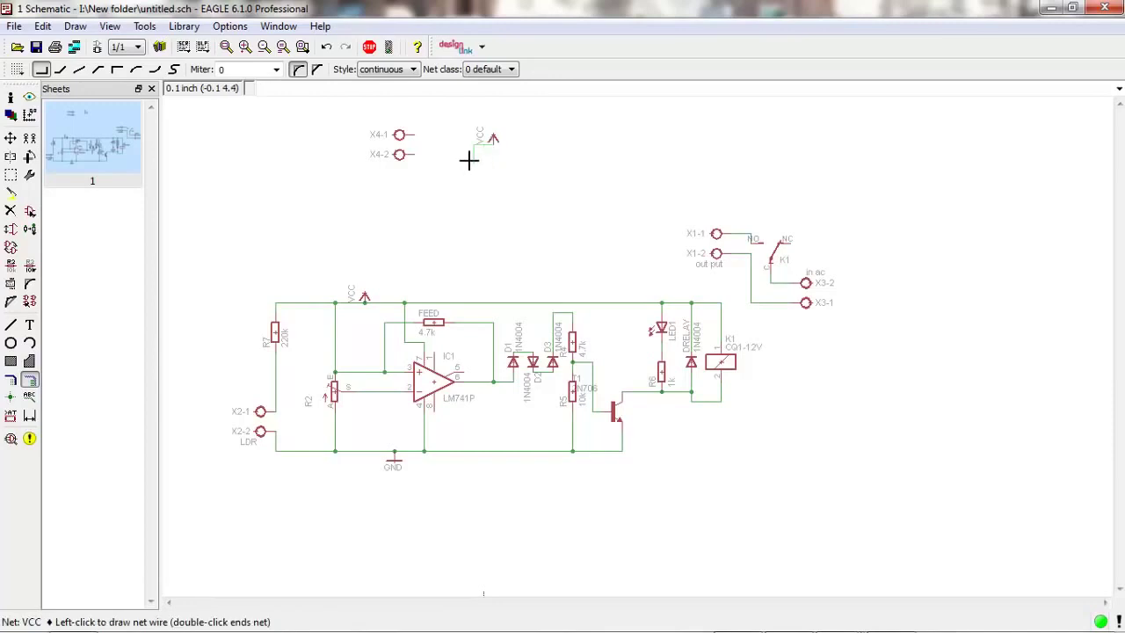
left_click(418, 156)
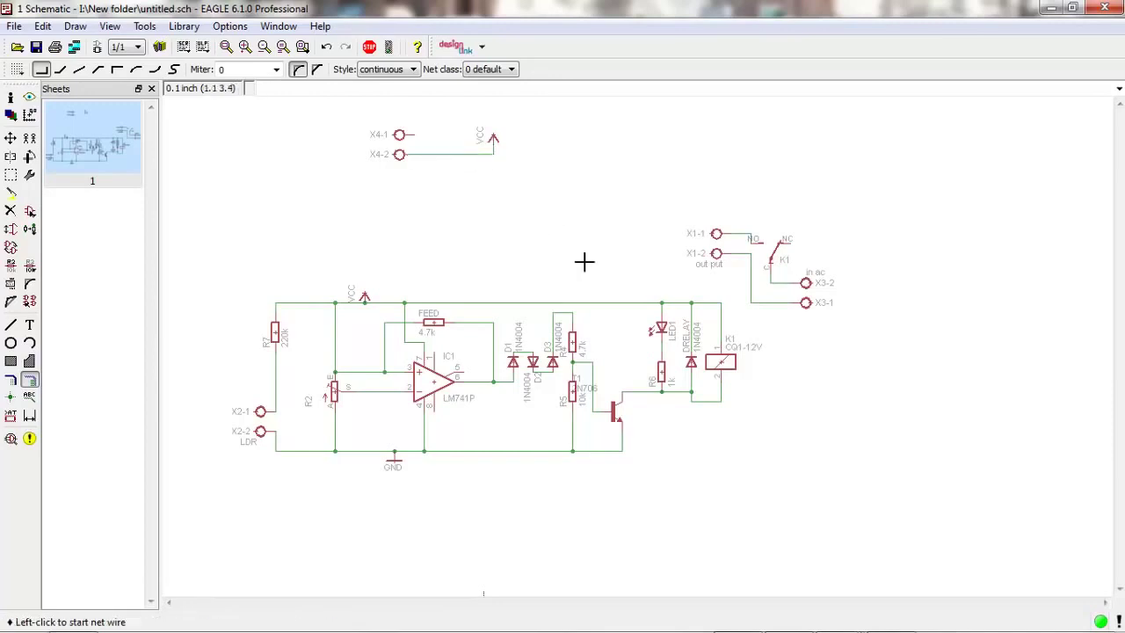
left_click(29, 97)
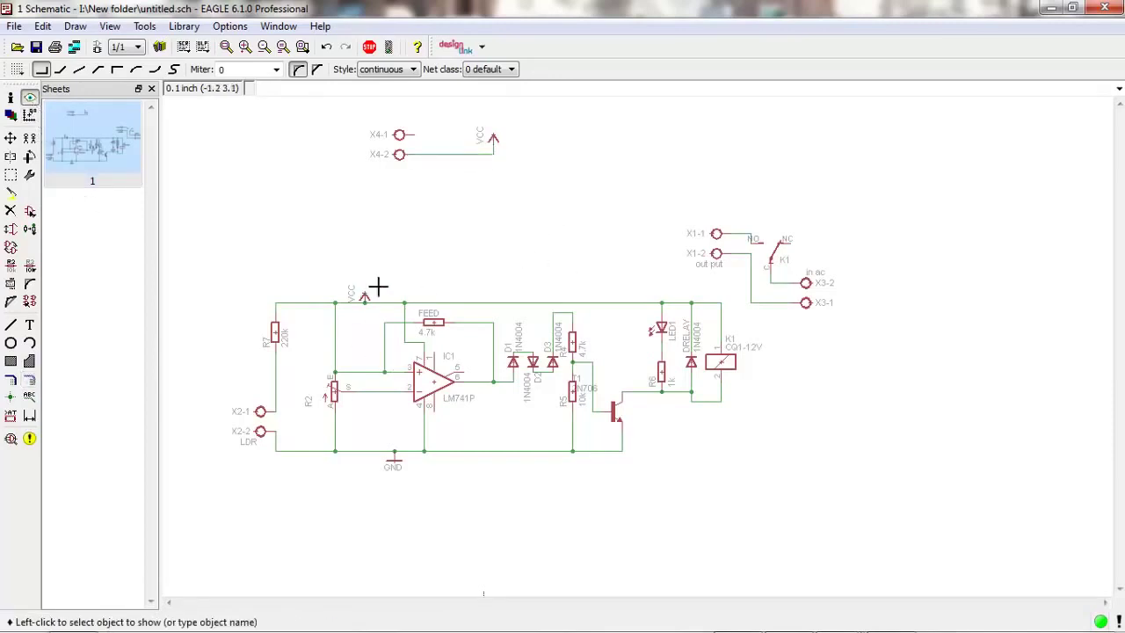
left_click(410, 307)
left_click(408, 307)
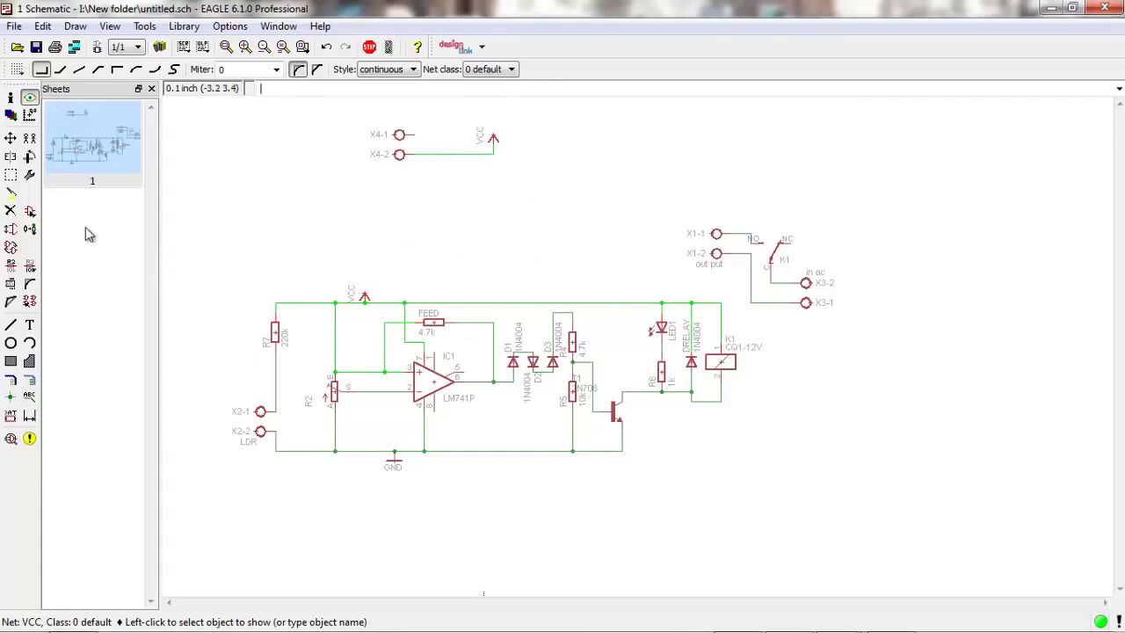
left_click(10, 210)
left_click(489, 140)
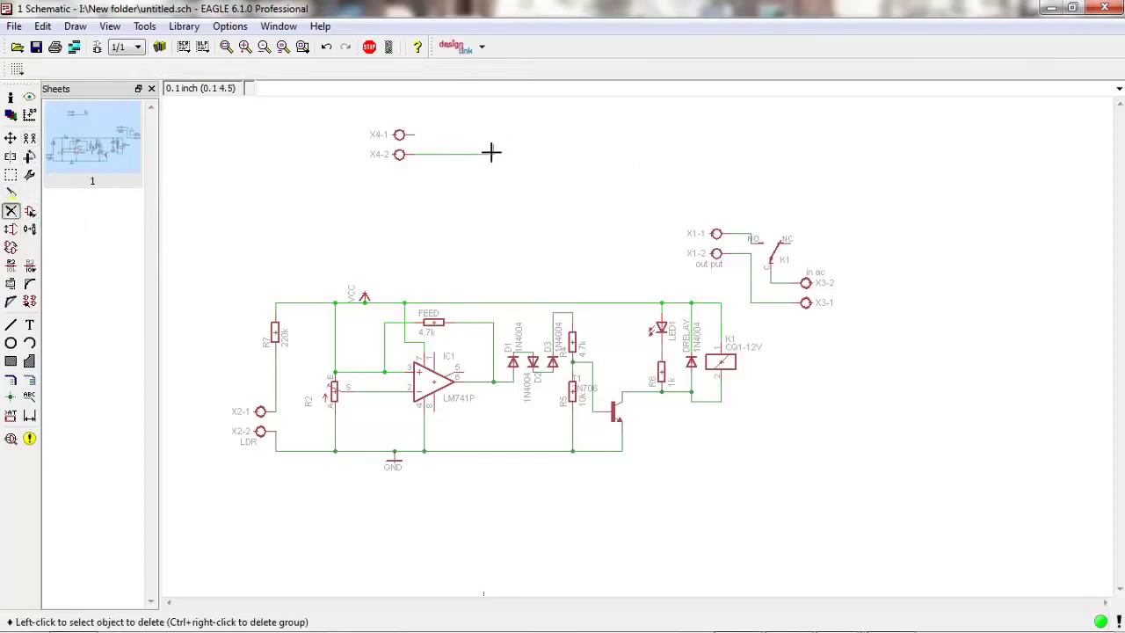
left_click(431, 155)
left_click(399, 155)
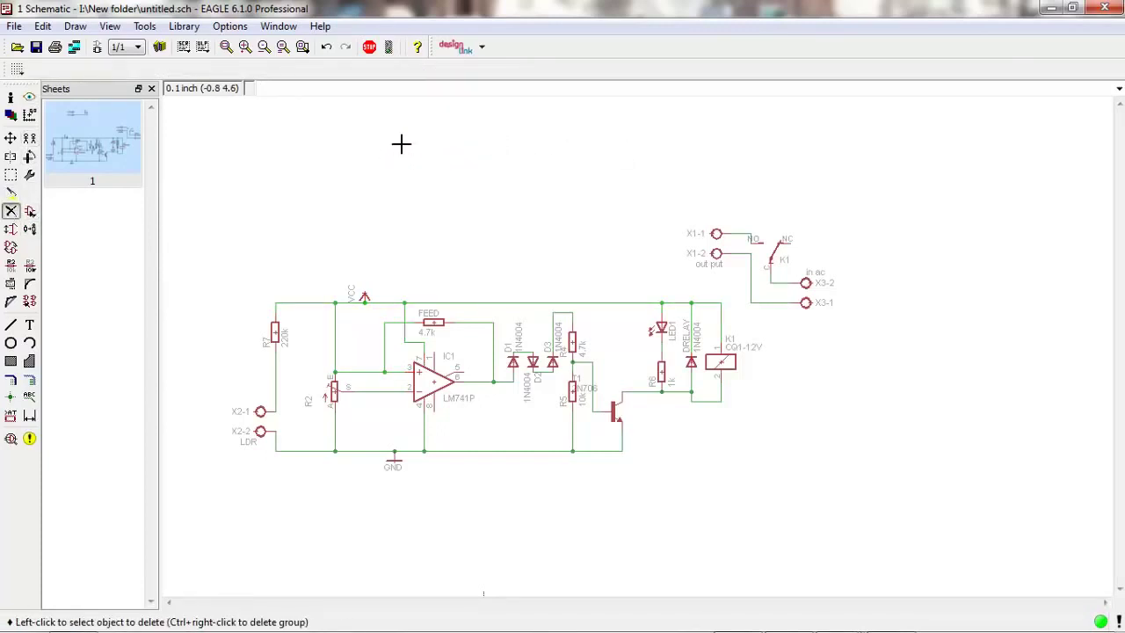
Step: Switch to the board layout and zoom around the parts showing labels like FEED, DRELAY and LDR
left_click(103, 52)
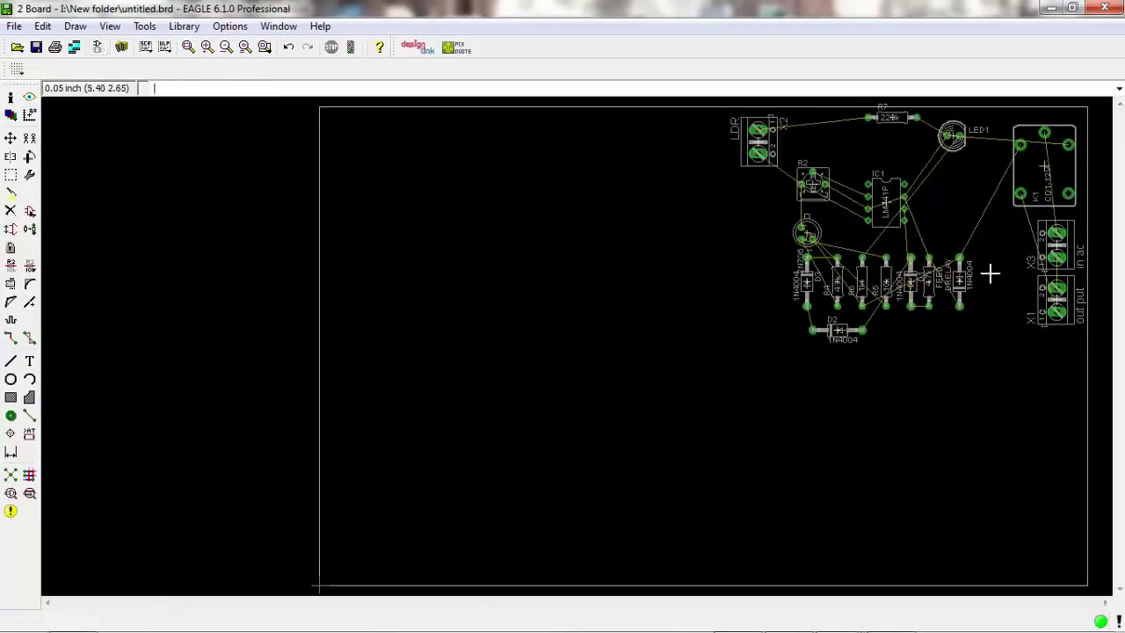
scroll(919, 297, "up", 1)
scroll(961, 286, "up", 1)
scroll(961, 286, "up", 1)
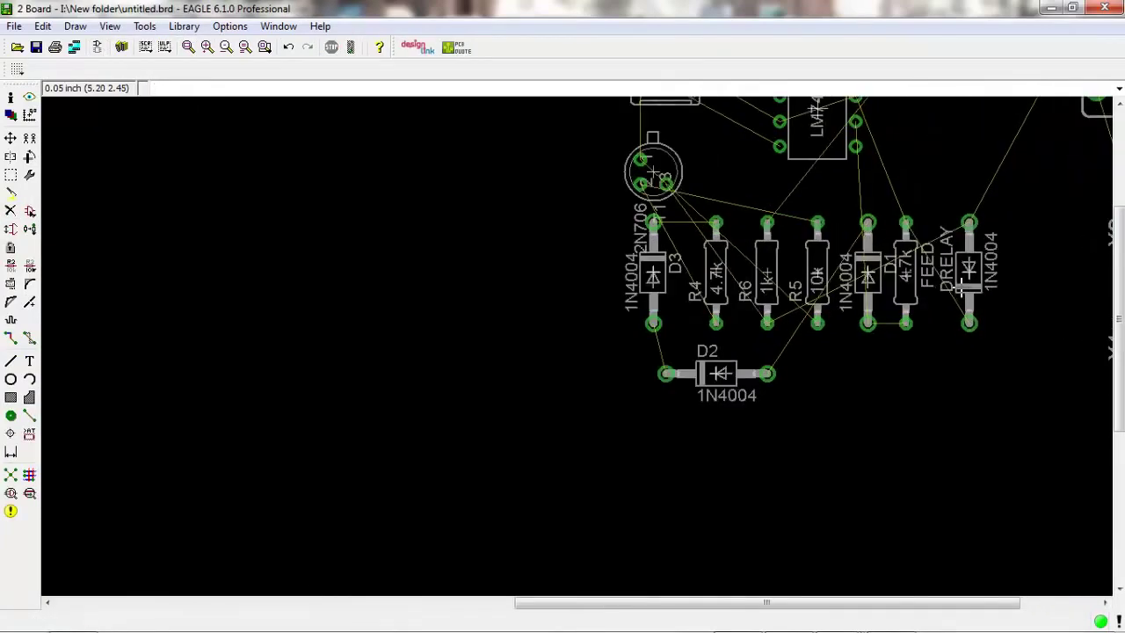
scroll(738, 316, "up", 2)
scroll(738, 316, "up", 1)
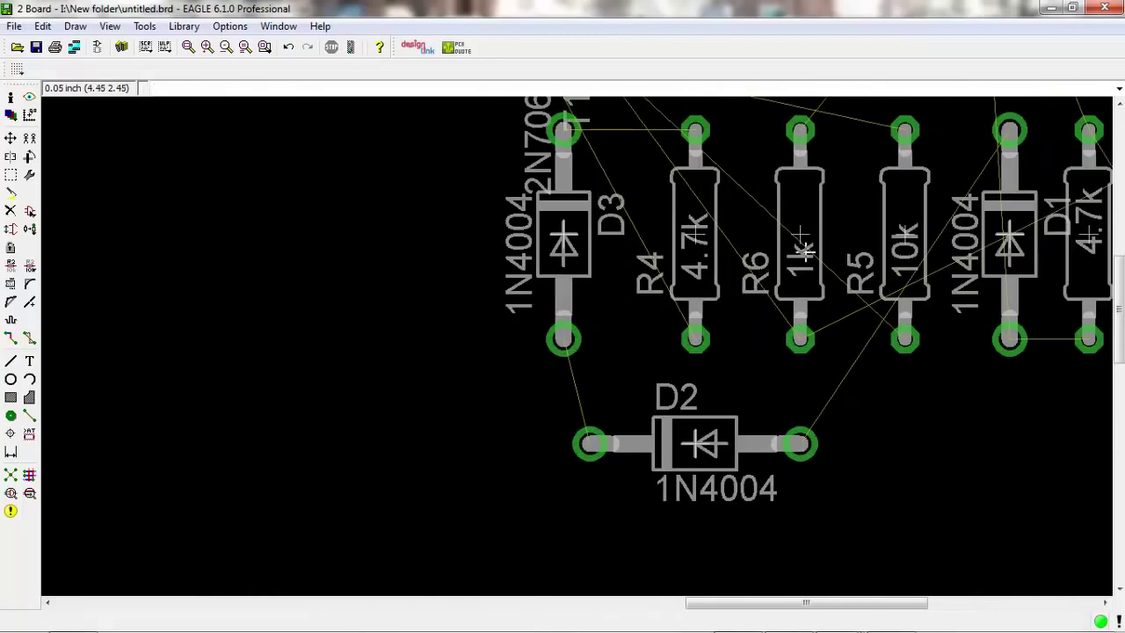
scroll(1045, 334, "down", 2)
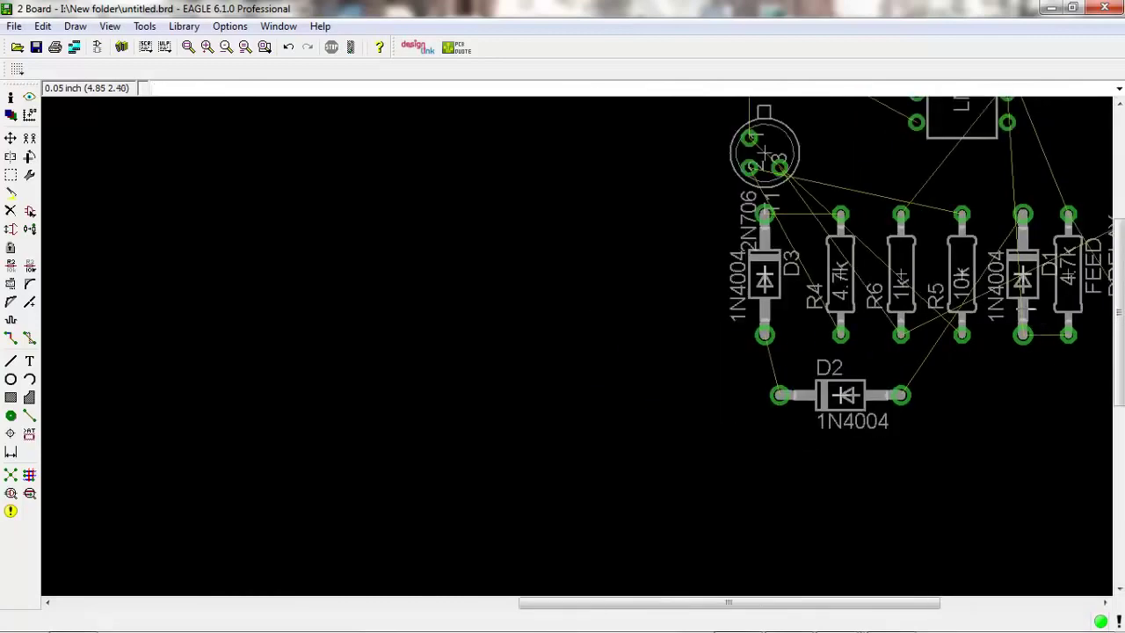
scroll(1046, 333, "down", 3)
scroll(987, 229, "down", 2)
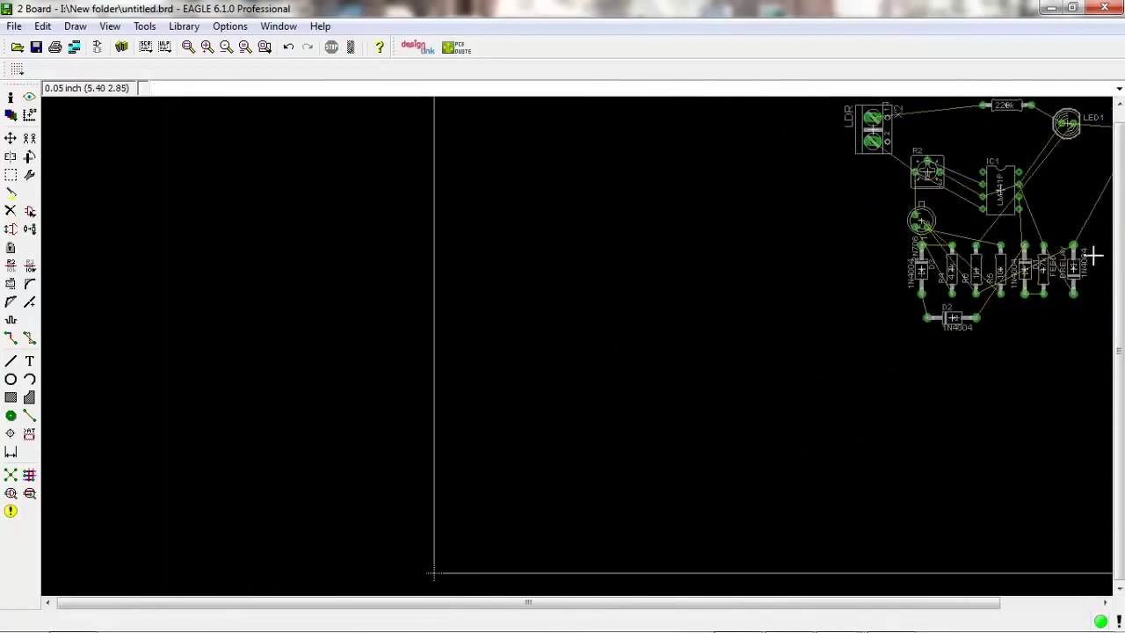
scroll(1098, 329, "up", 1)
scroll(1082, 333, "down", 1)
scroll(532, 282, "down", 2)
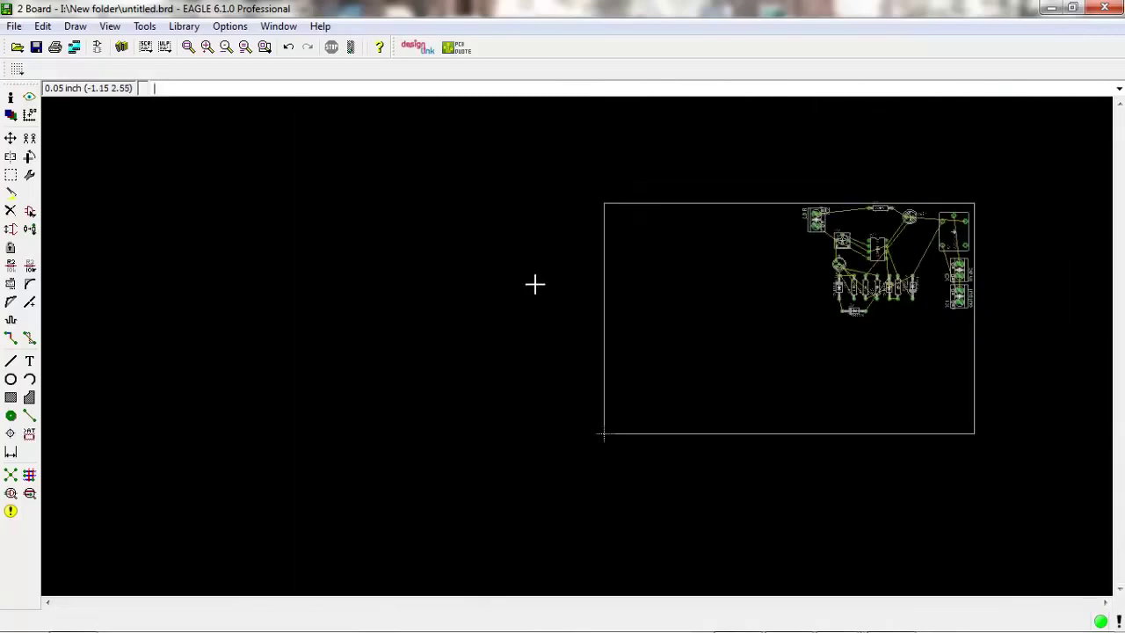
scroll(750, 275, "up", 2)
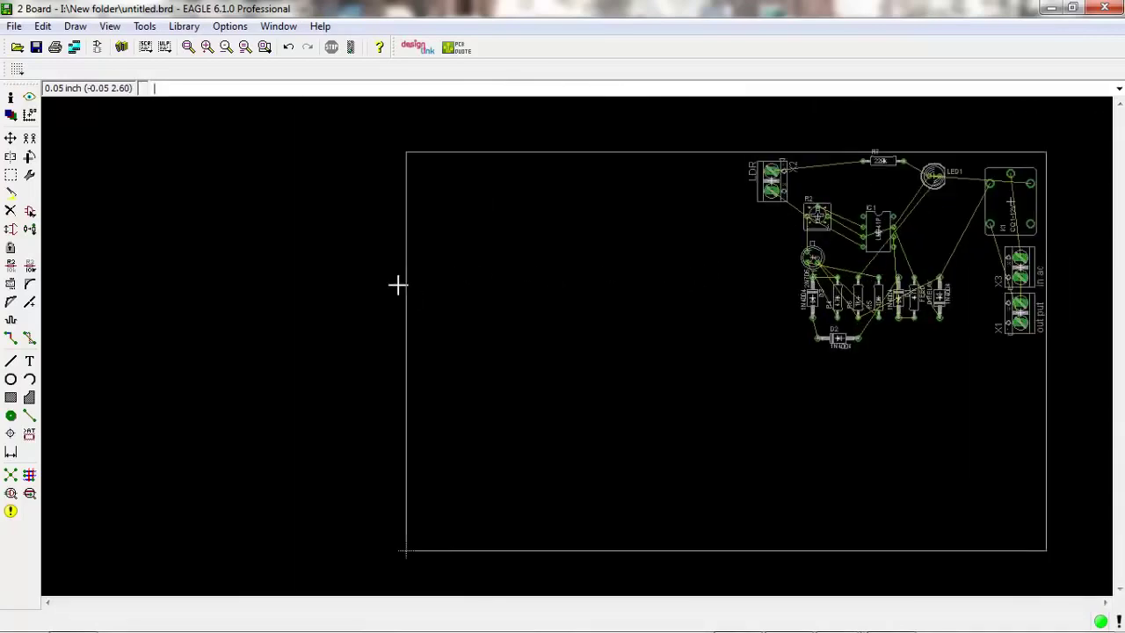
scroll(397, 284, "down", 2)
scroll(378, 287, "up", 2)
scroll(1060, 360, "down", 1)
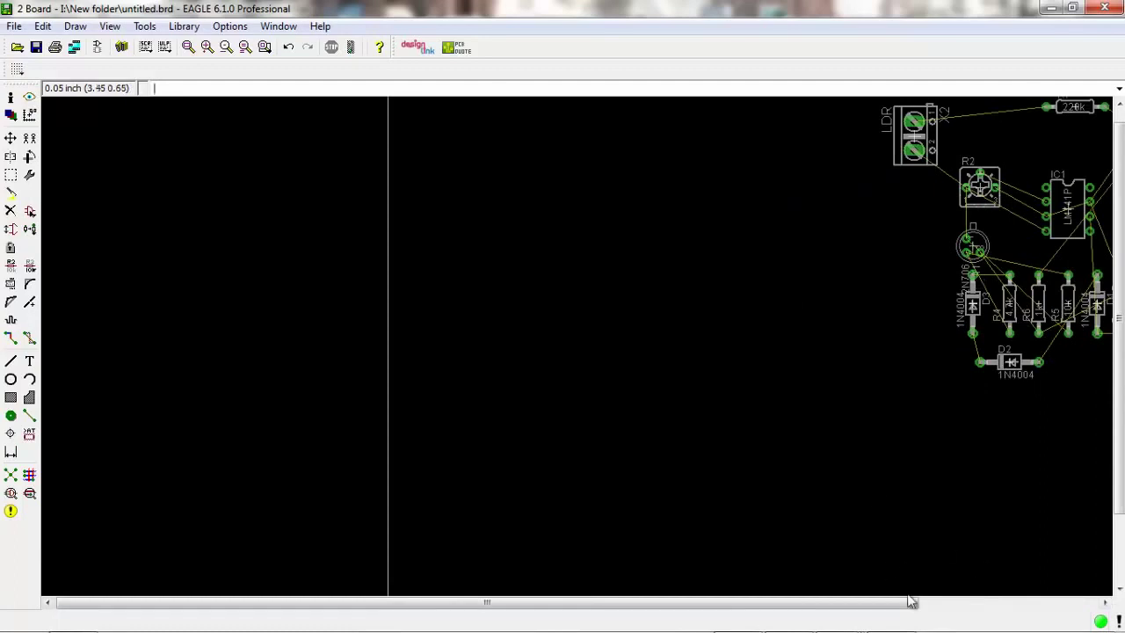
scroll(1072, 595, "up", 1)
scroll(1059, 402, "up", 1)
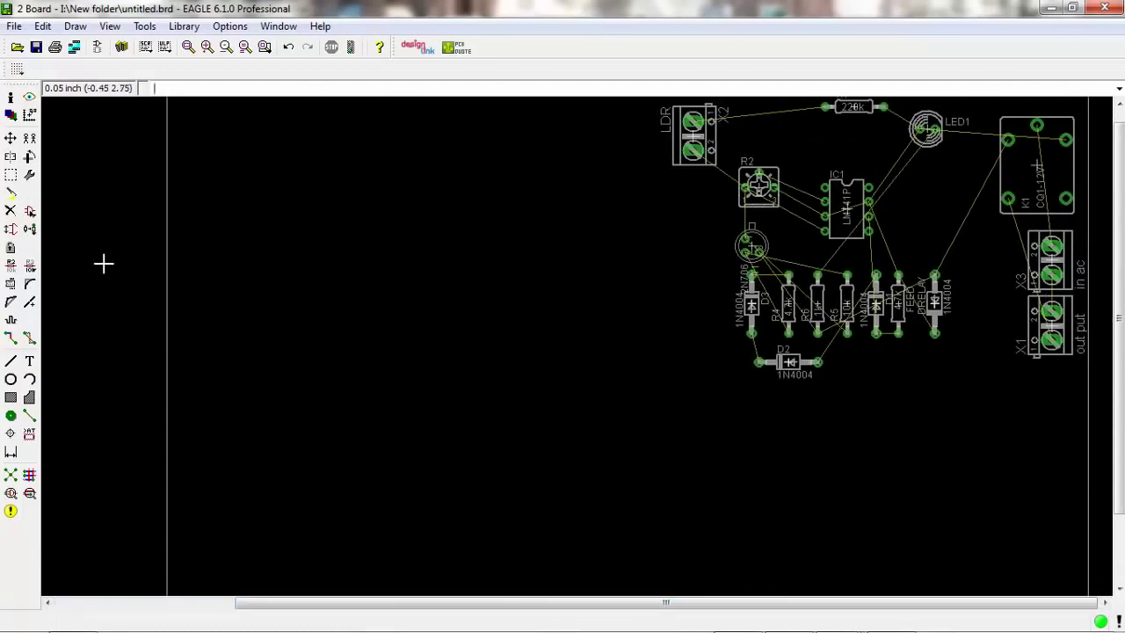
scroll(98, 257, "down", 1)
scroll(96, 256, "down", 2)
scroll(743, 374, "up", 1)
scroll(743, 375, "down", 1)
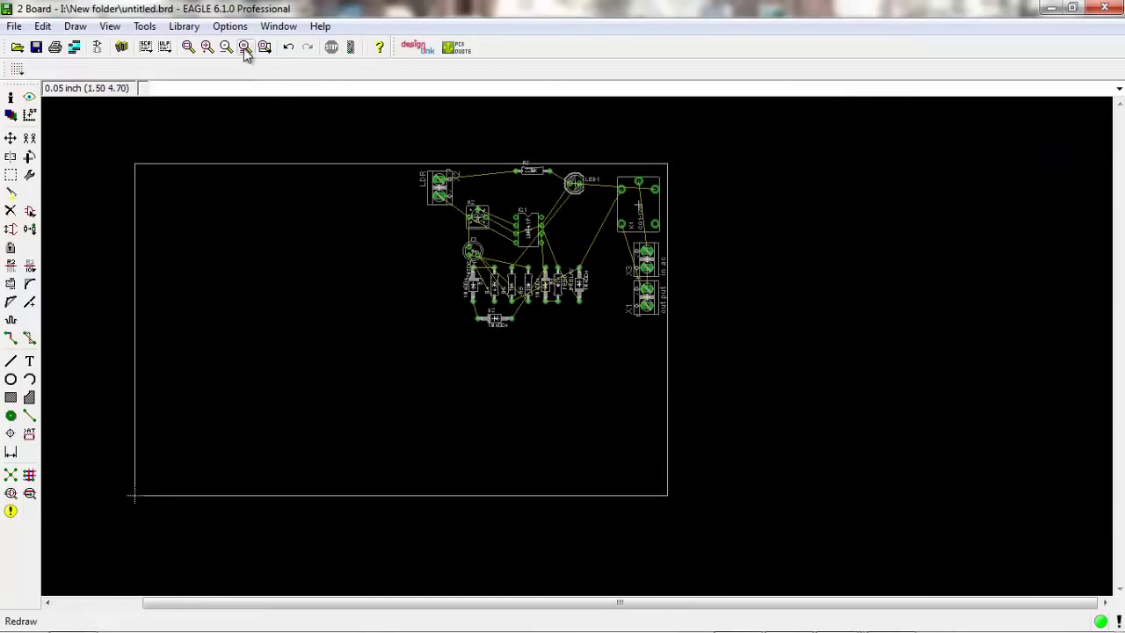
Step: Zoom to fit so the whole board outline is in view
left_click(190, 49)
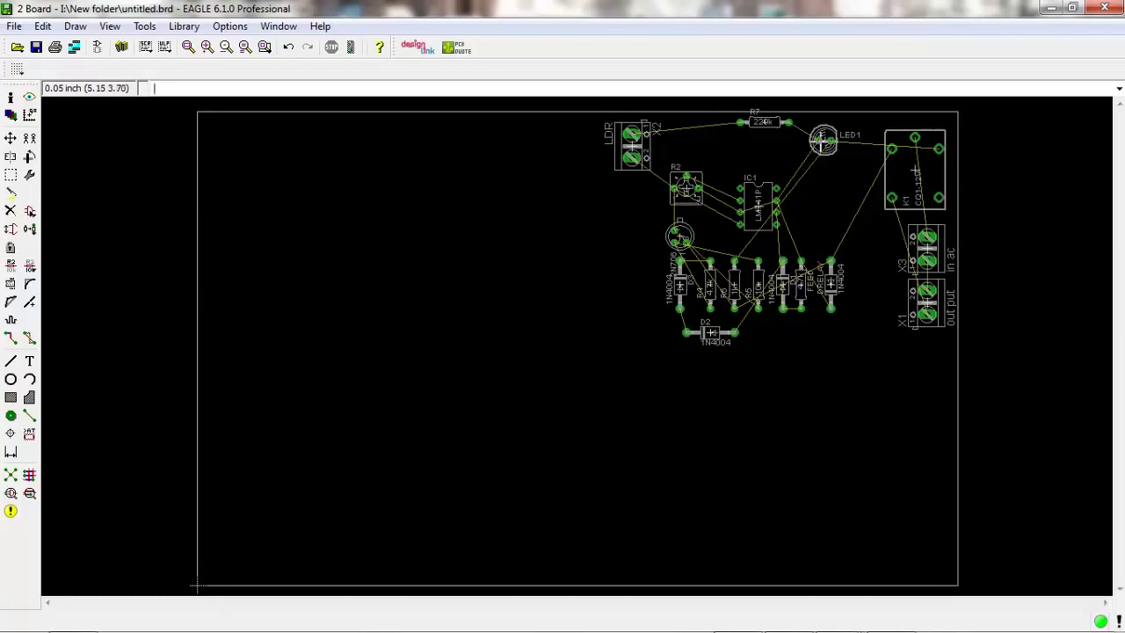
scroll(699, 148, "up", 1)
scroll(652, 165, "up", 1)
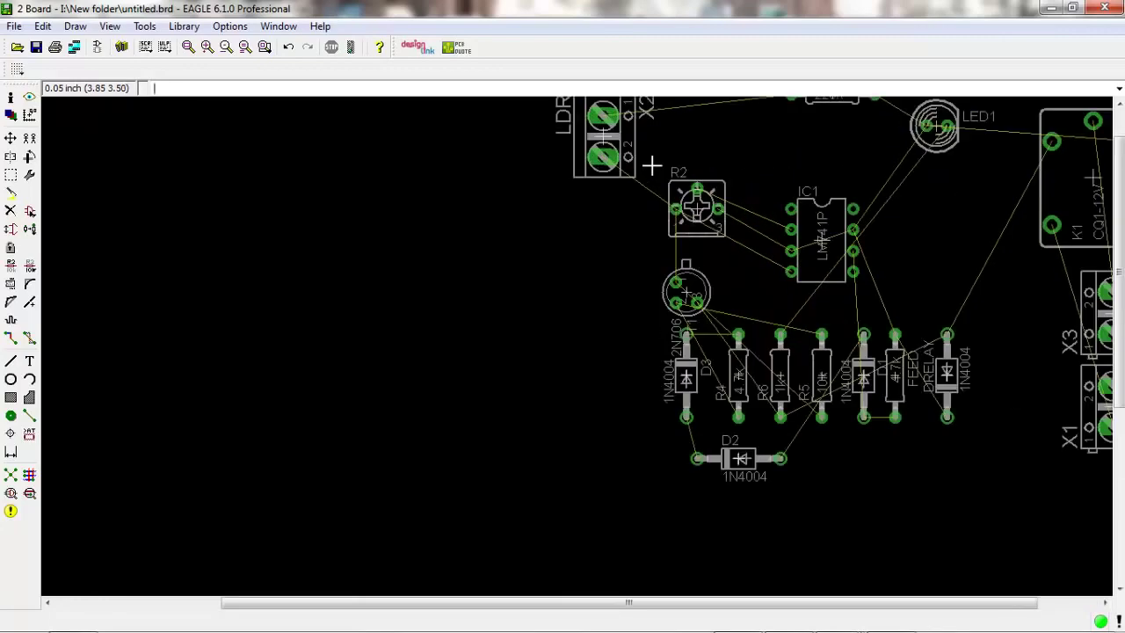
scroll(610, 133, "down", 1)
scroll(609, 134, "down", 1)
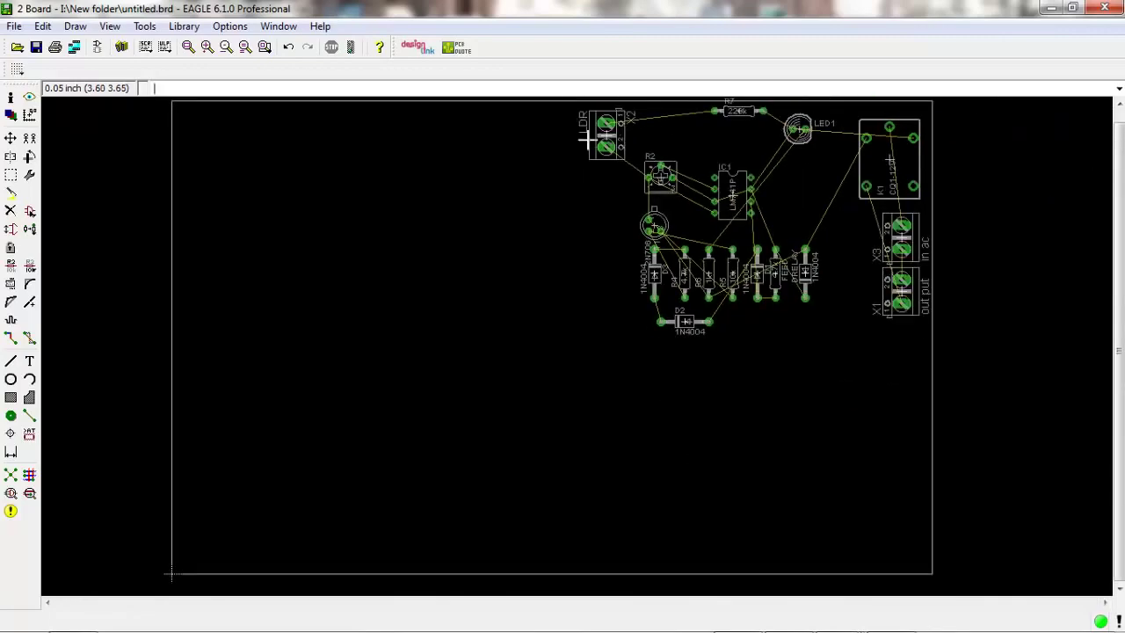
Step: Move the LDR connector X2 lower and shift transistor T1 up and left
left_click(11, 138)
left_click(606, 135)
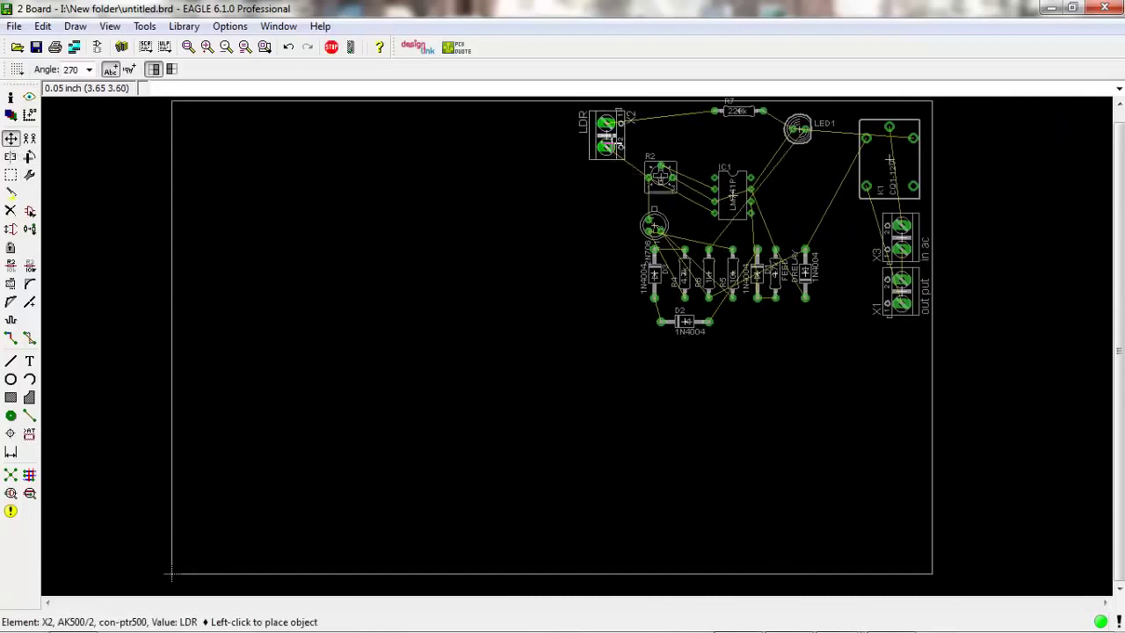
left_click(607, 141)
left_click(661, 178)
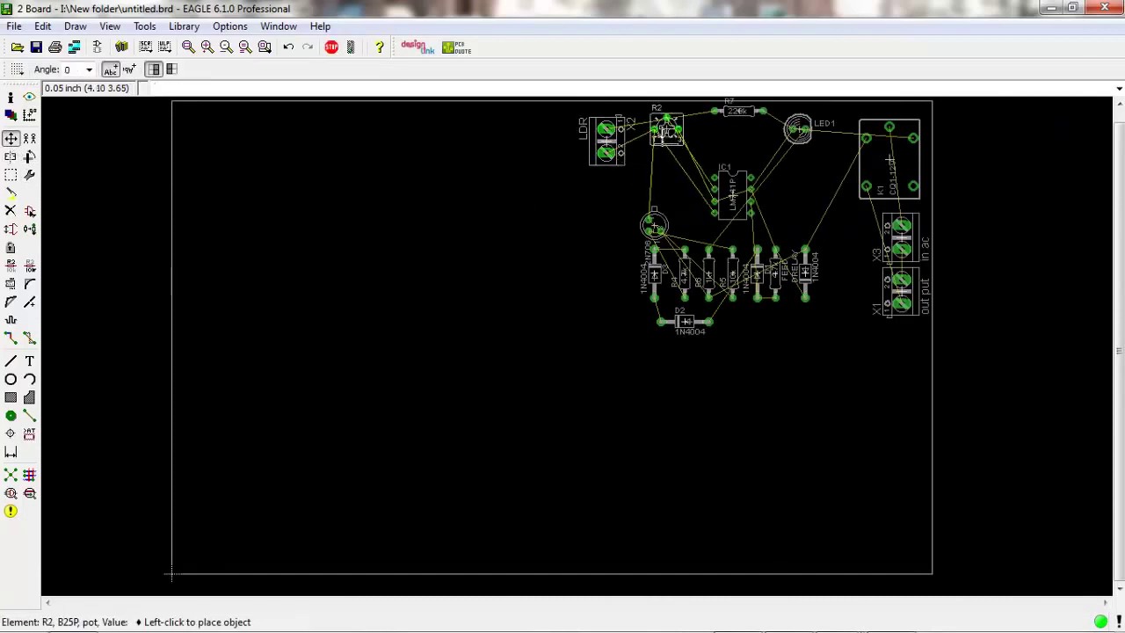
left_click(666, 141)
left_click(607, 140)
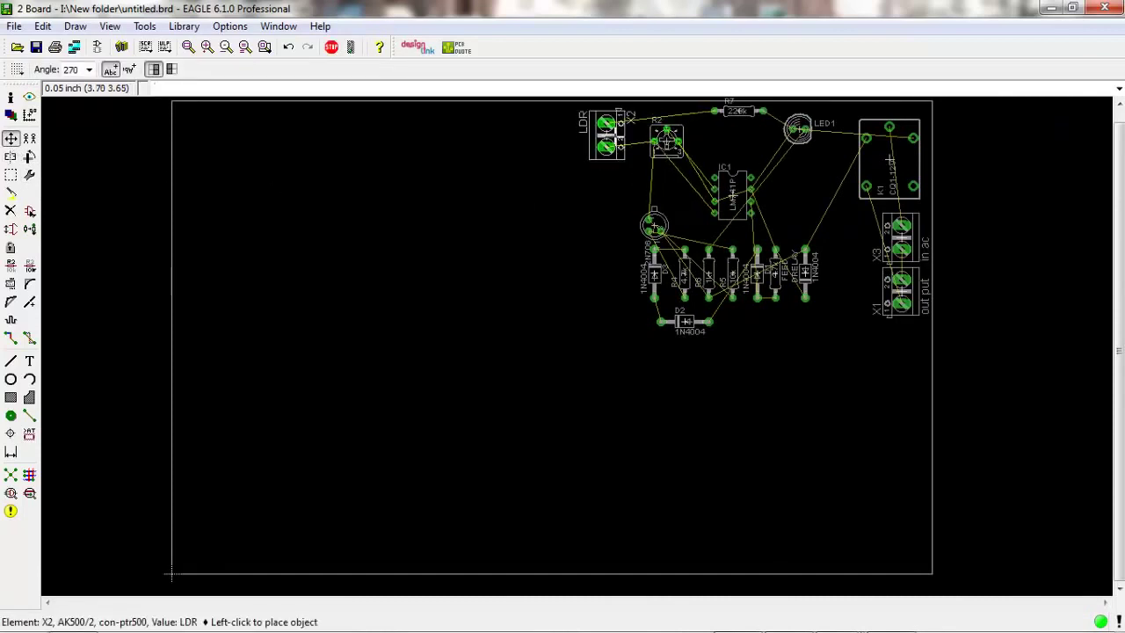
left_click(607, 135)
left_click(654, 225)
left_click(629, 189)
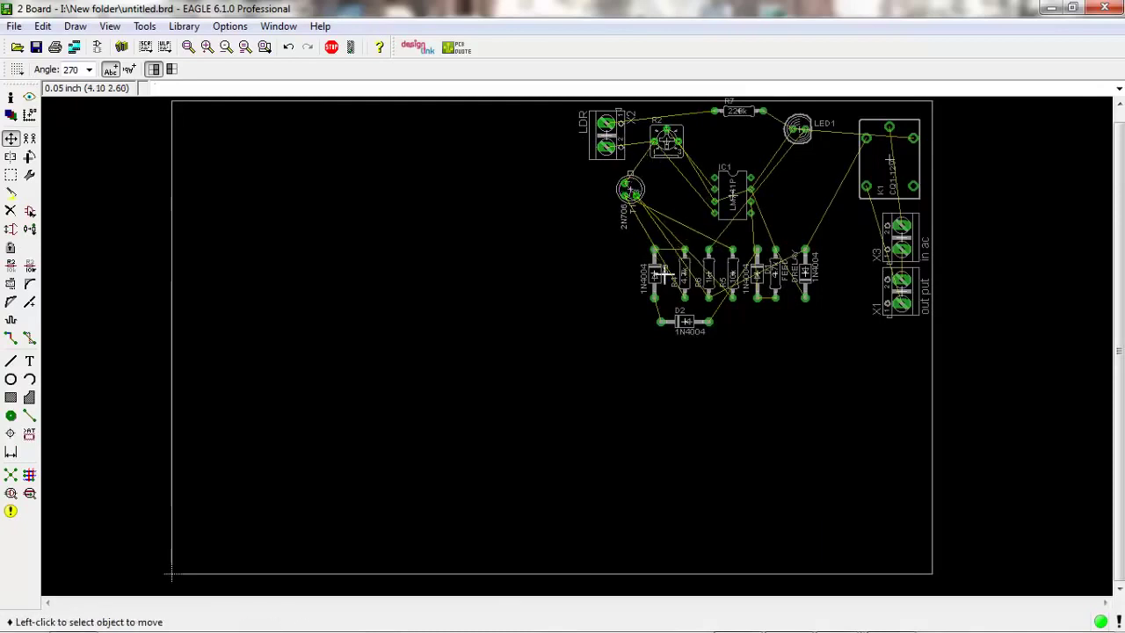
Step: Nudge D3 higher and D2 left, then place LED1 beside relay K1
left_click(661, 275)
left_click(655, 263)
left_click(686, 322)
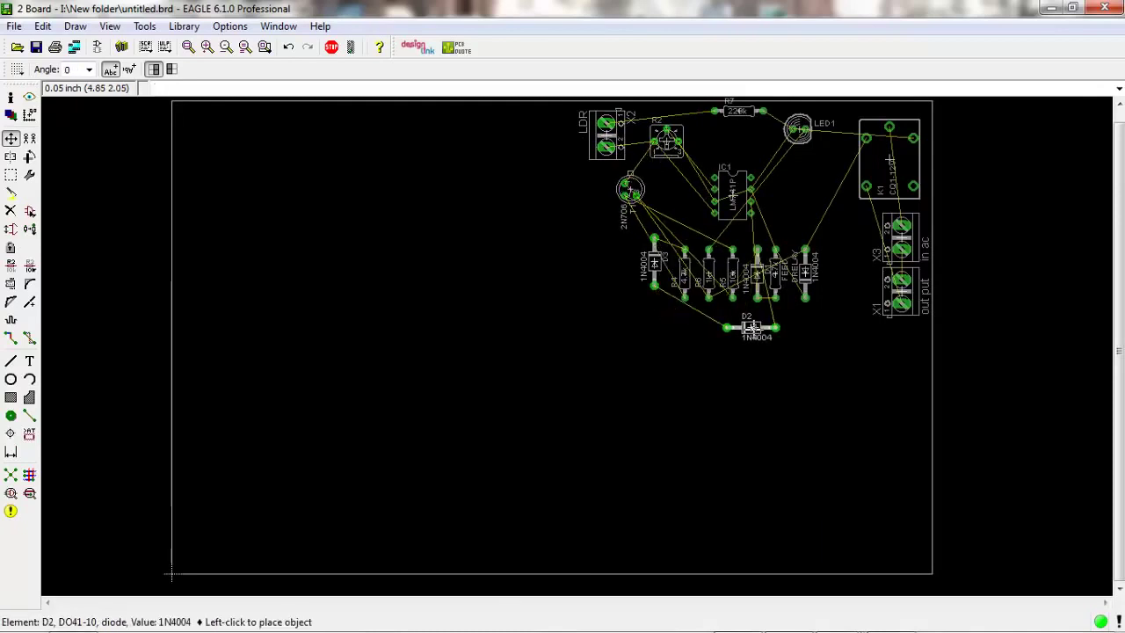
left_click(727, 329)
left_click(890, 165)
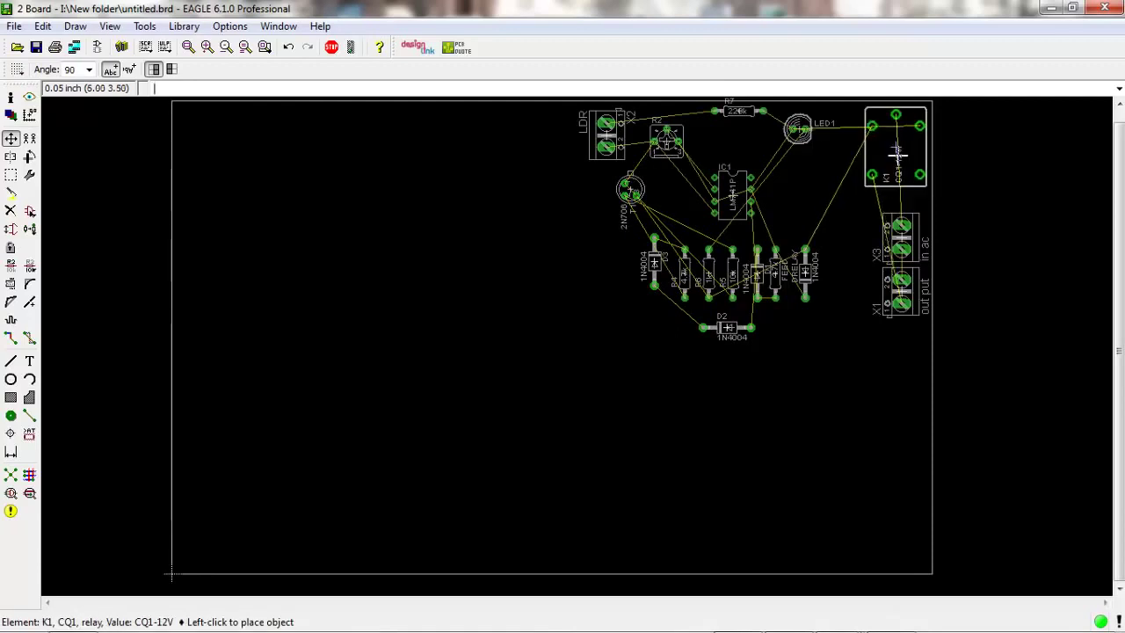
left_click(896, 154)
left_click(798, 130)
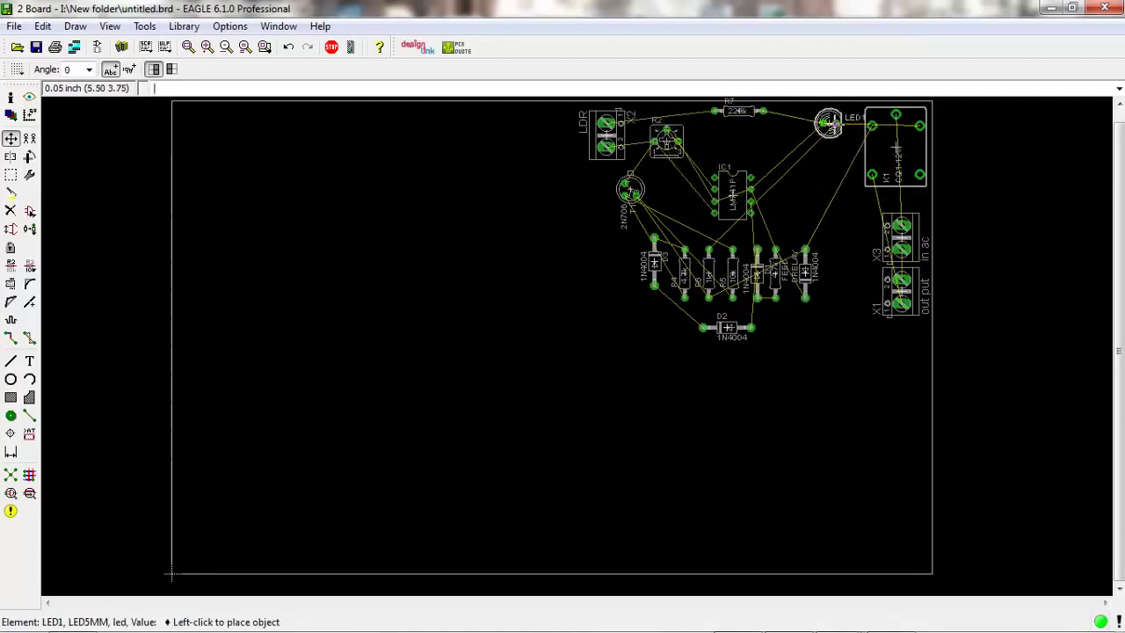
left_click(828, 123)
Step: Move R2 right, rotate IC1 up near R2, shift T1 right, and group the lower row
left_click(666, 141)
left_click(687, 142)
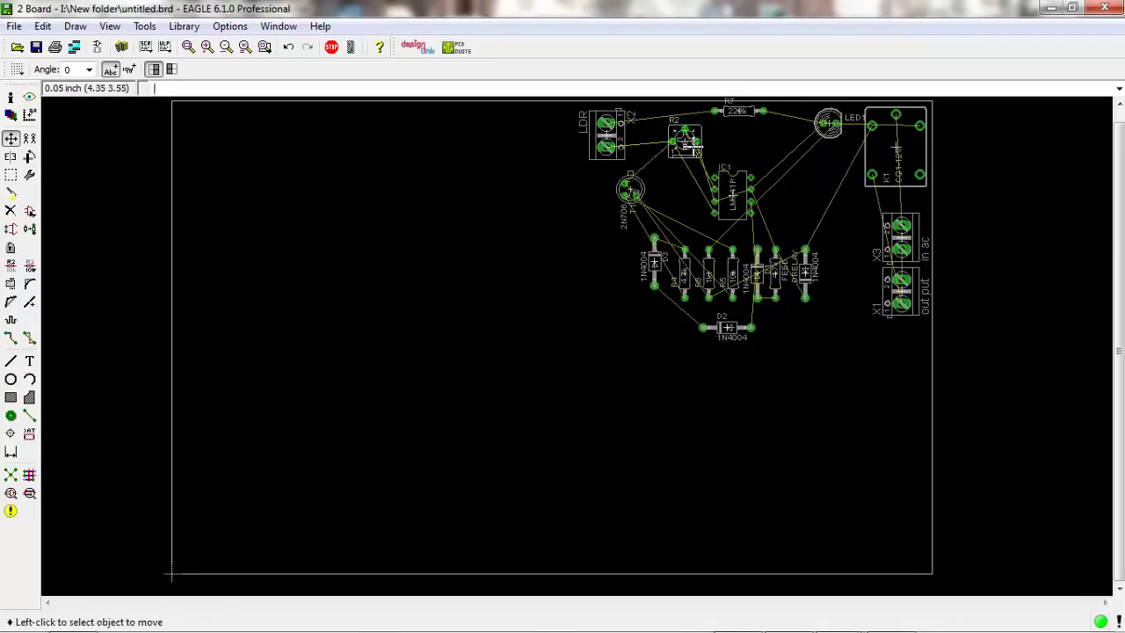
left_click(732, 193)
right_click(747, 186)
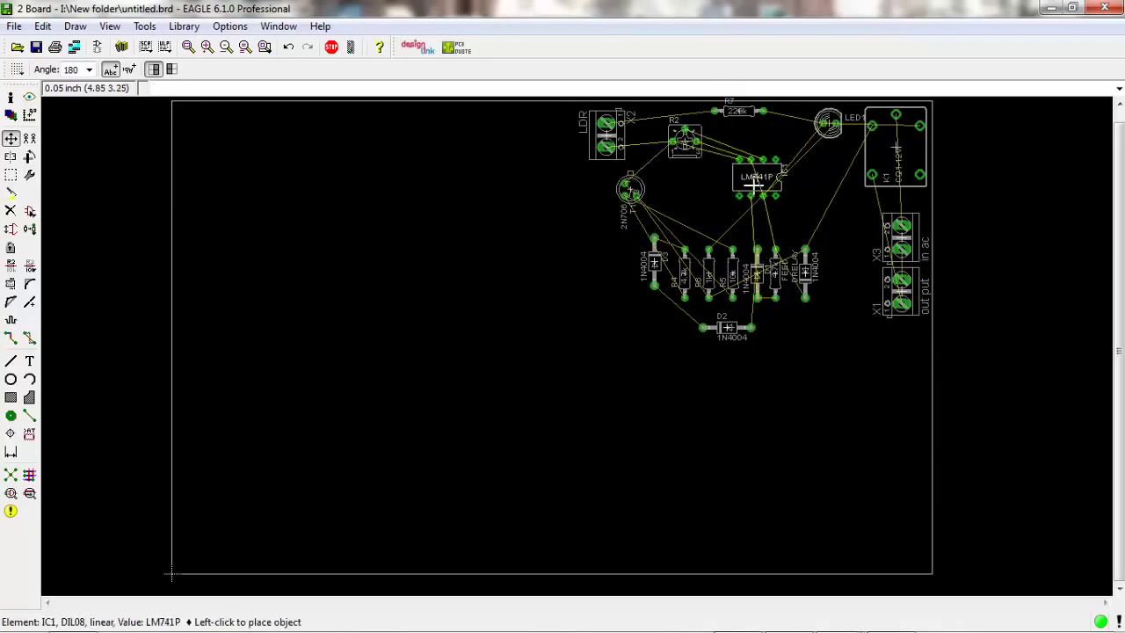
left_click(761, 163)
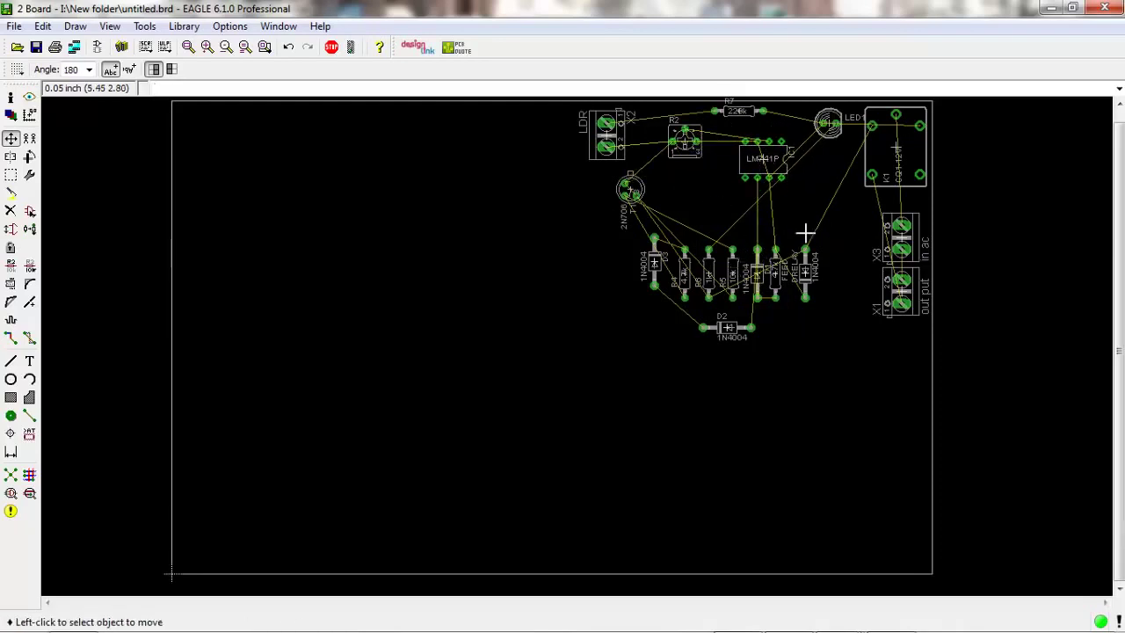
left_click(638, 181)
left_click(692, 182)
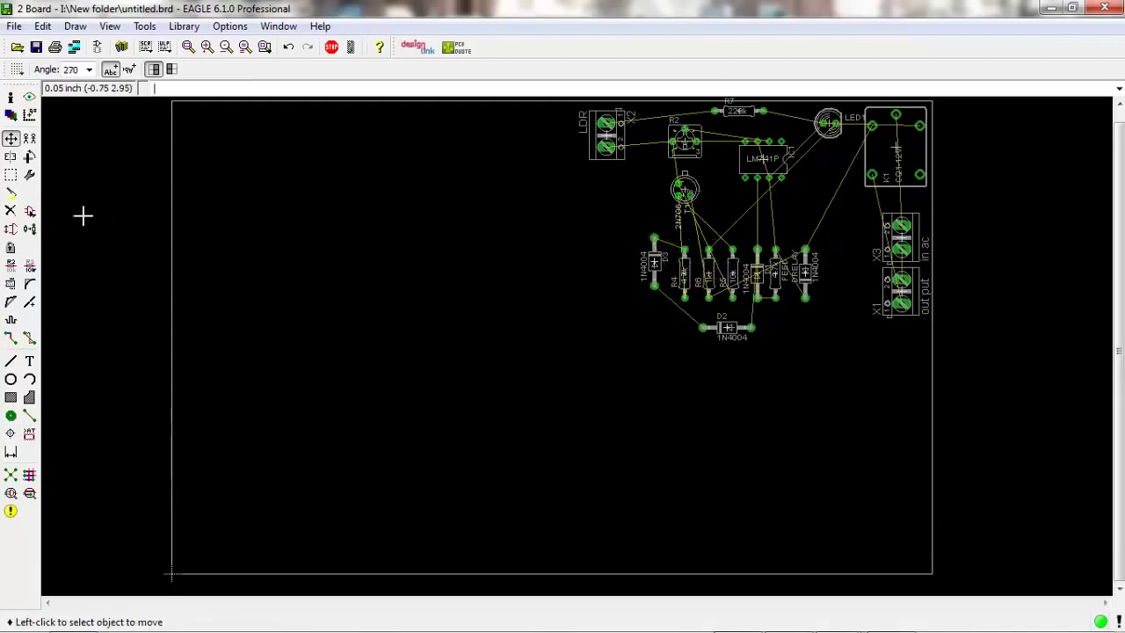
left_click(11, 174)
left_click_drag(545, 220, 852, 351)
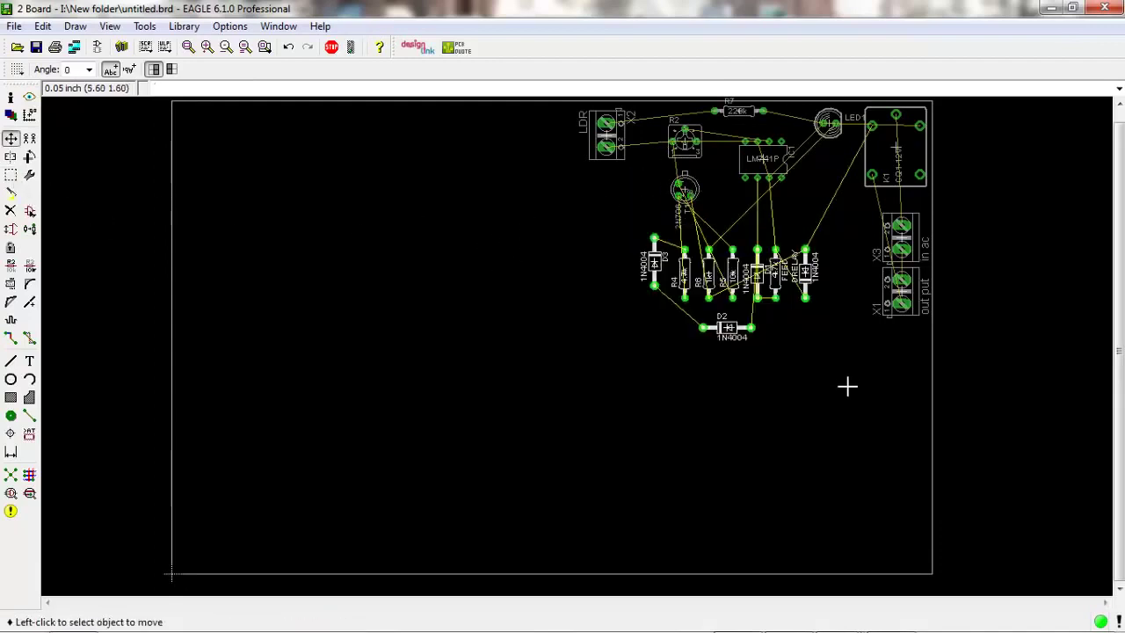
Step: Move the grouped resistors and diodes up-right, nudge T1 up-left, and zoom out
right_click(777, 283)
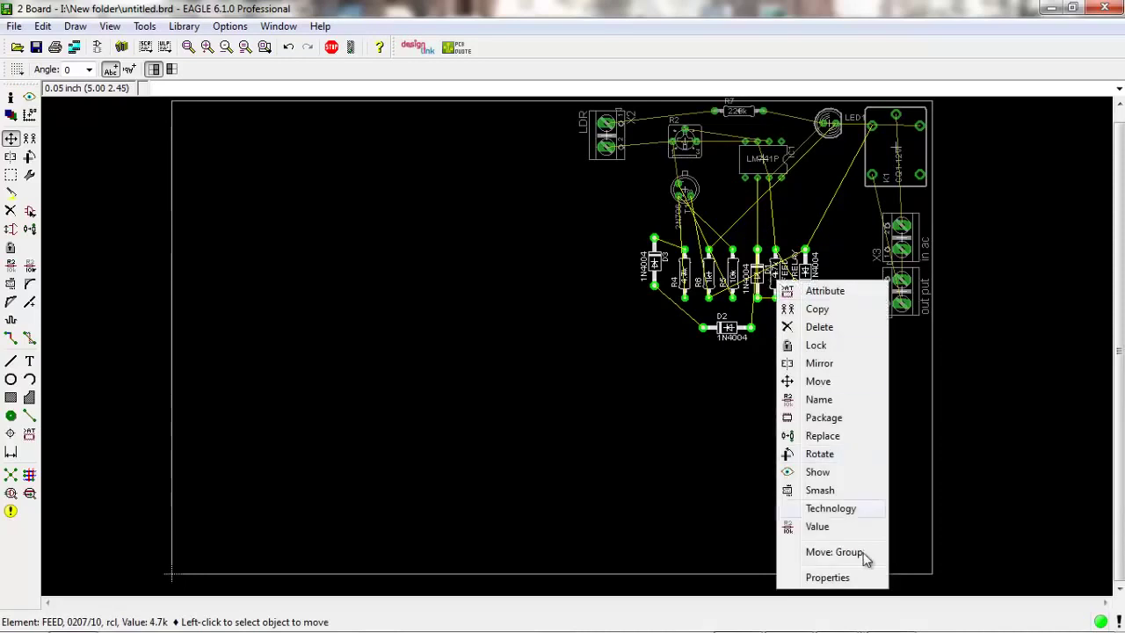
left_click(835, 552)
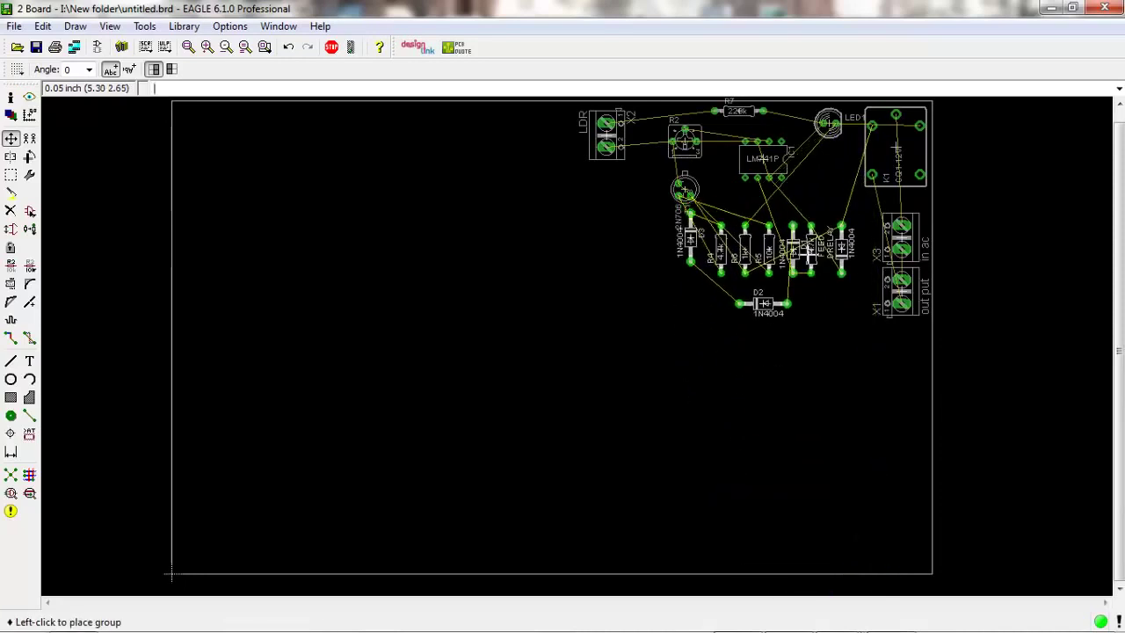
left_click(822, 258)
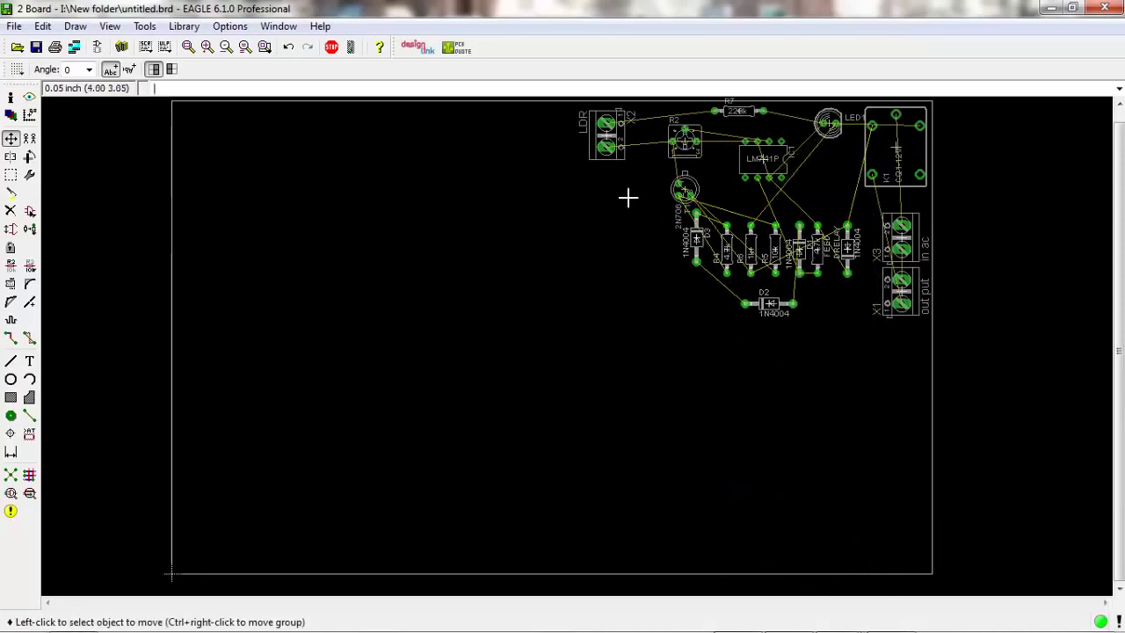
left_click(673, 188)
left_click(654, 183)
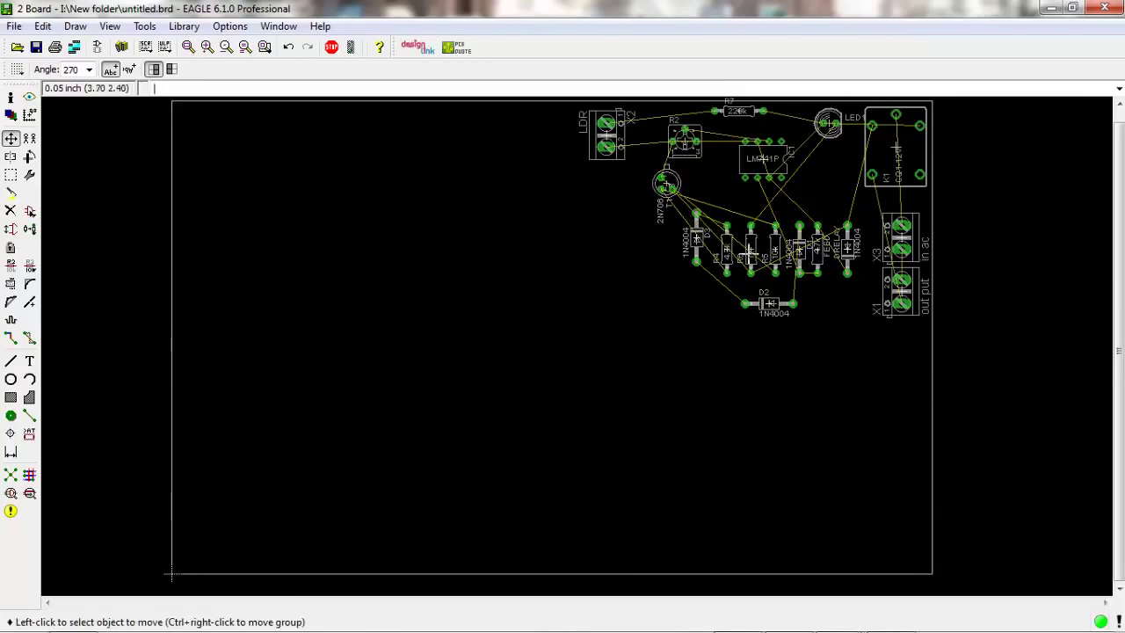
scroll(747, 252, "down", 1)
scroll(747, 252, "down", 1)
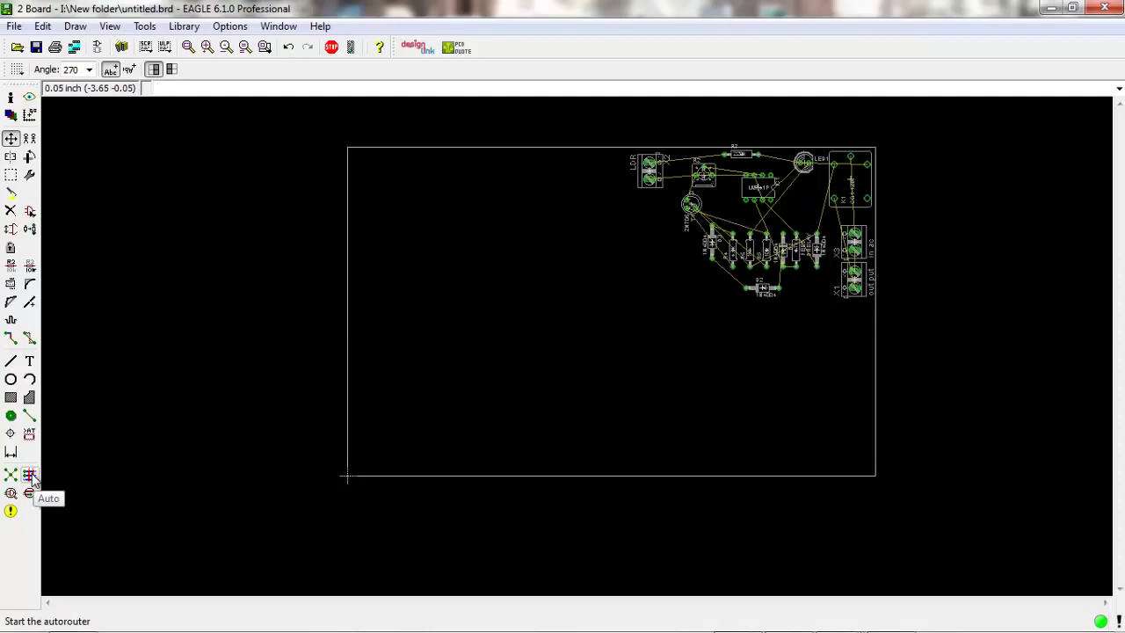
Step: Run the autorouter after reviewing its General and Follow-me settings
left_click(30, 476)
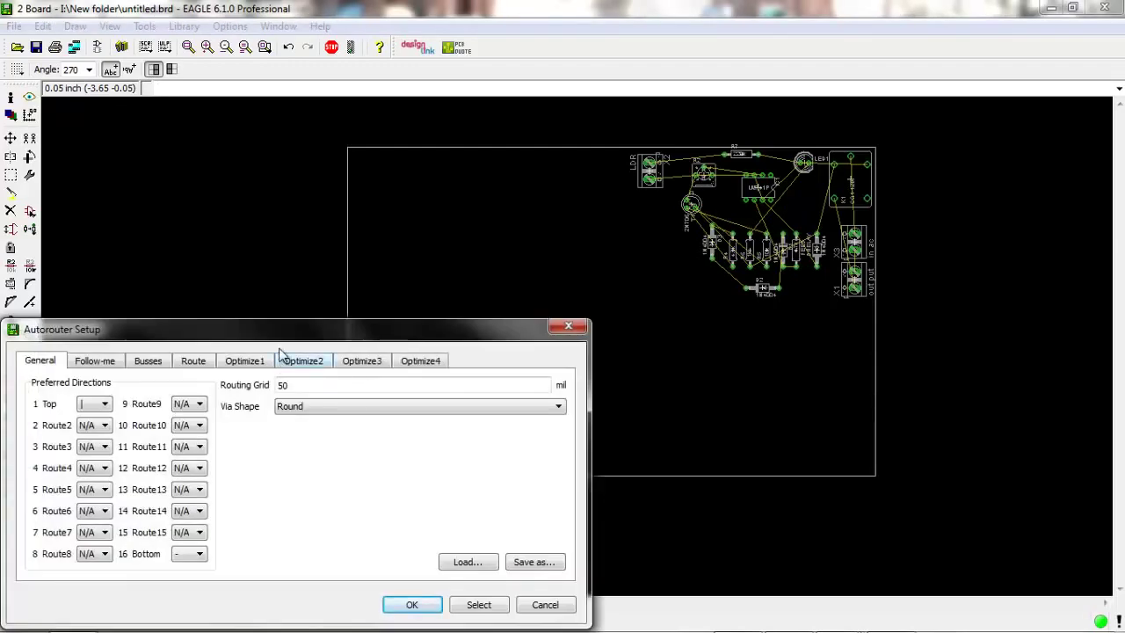
left_click_drag(283, 333, 313, 274)
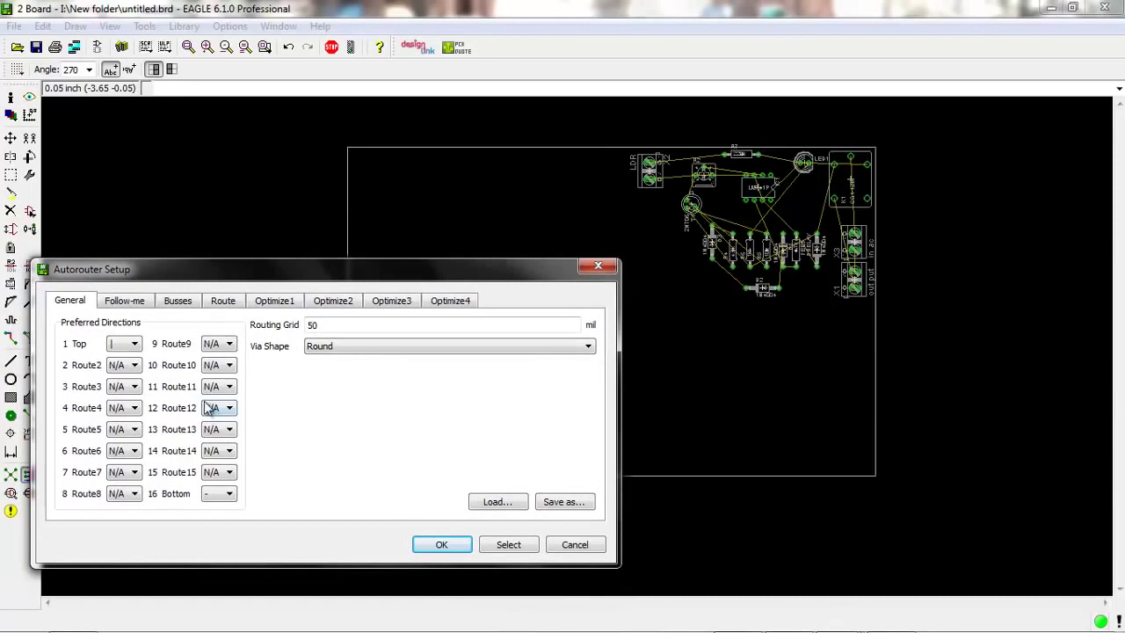
left_click(124, 301)
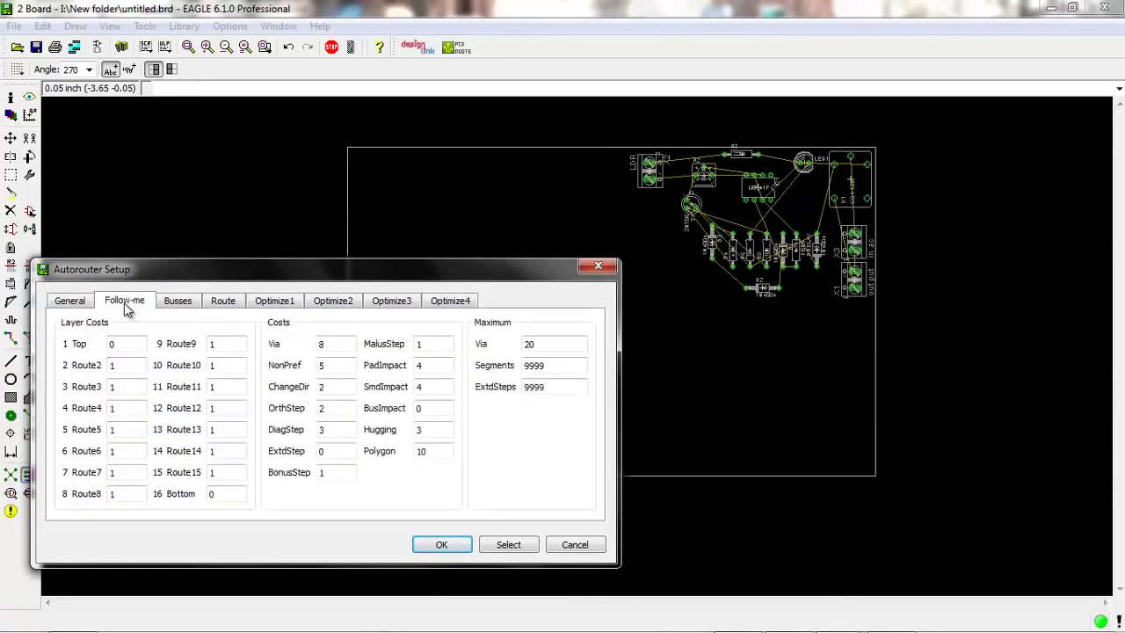
left_click(598, 265)
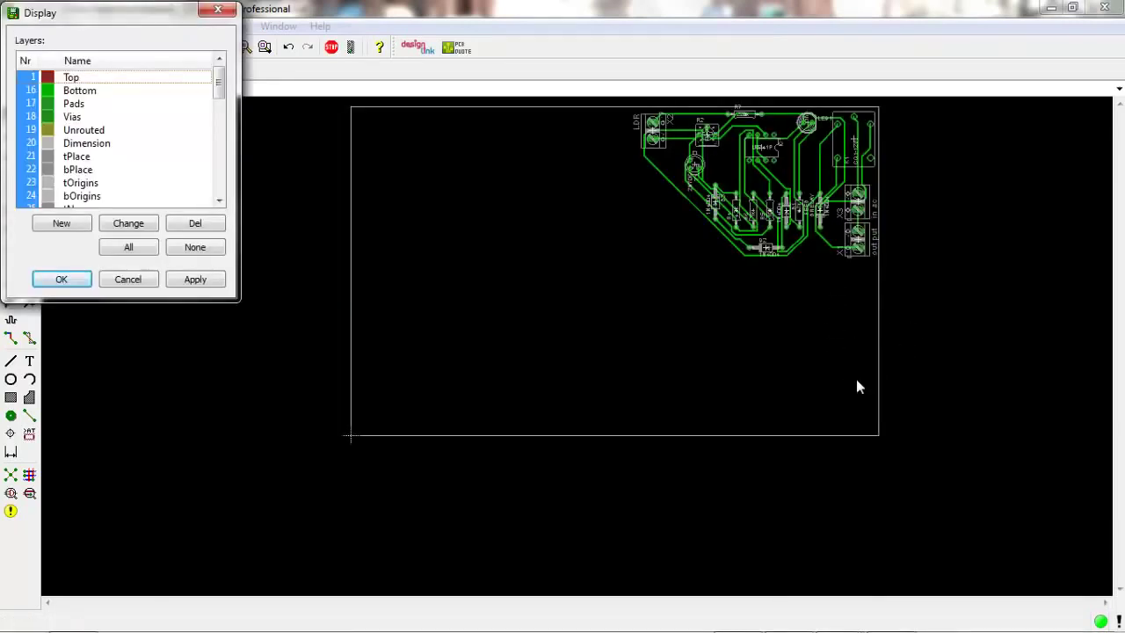
Step: Change the Bottom layer colour to blue in the Display settings
left_click(10, 113)
left_click(50, 95)
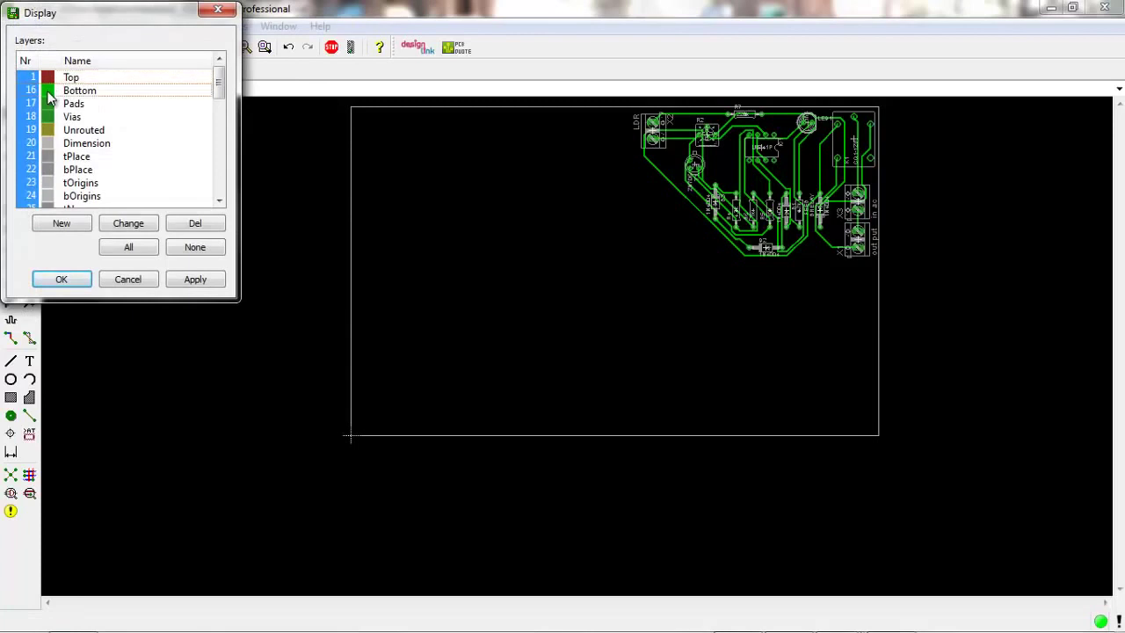
double_click(50, 95)
left_click(63, 120)
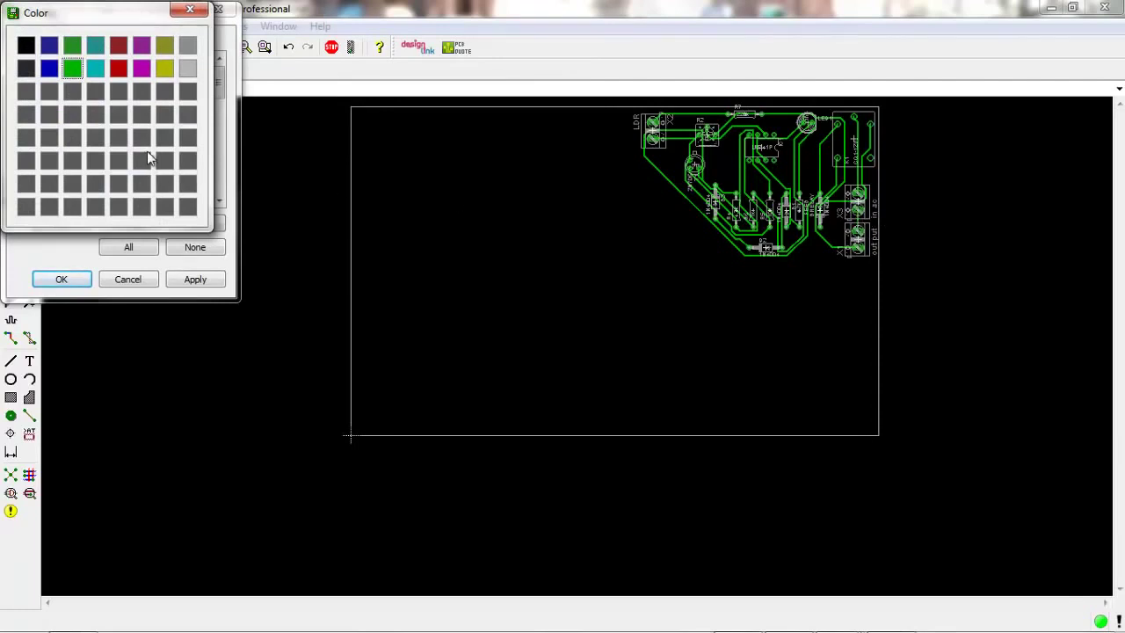
left_click(46, 70)
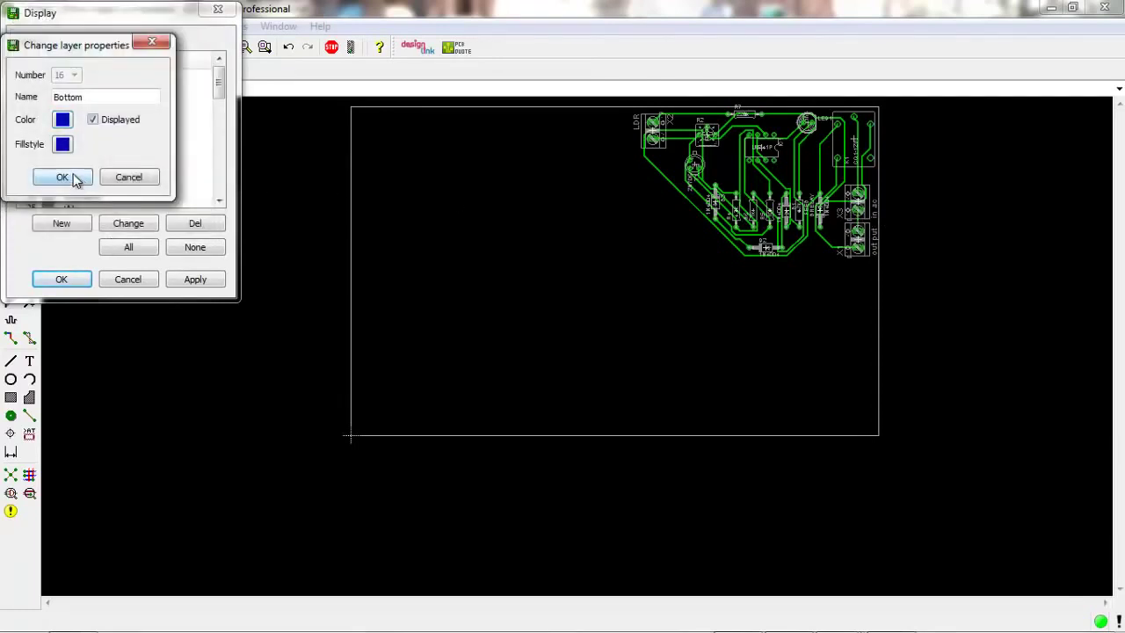
left_click(76, 180)
left_click(61, 279)
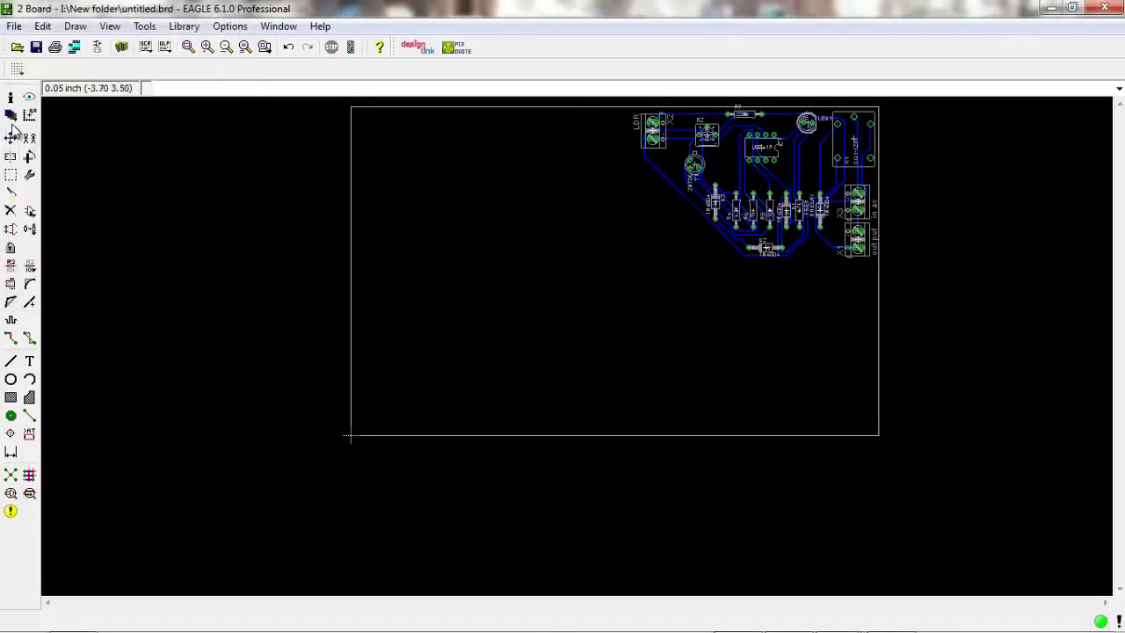
Step: Set the Bottom layer colour back to green and close the Display settings
left_click(11, 116)
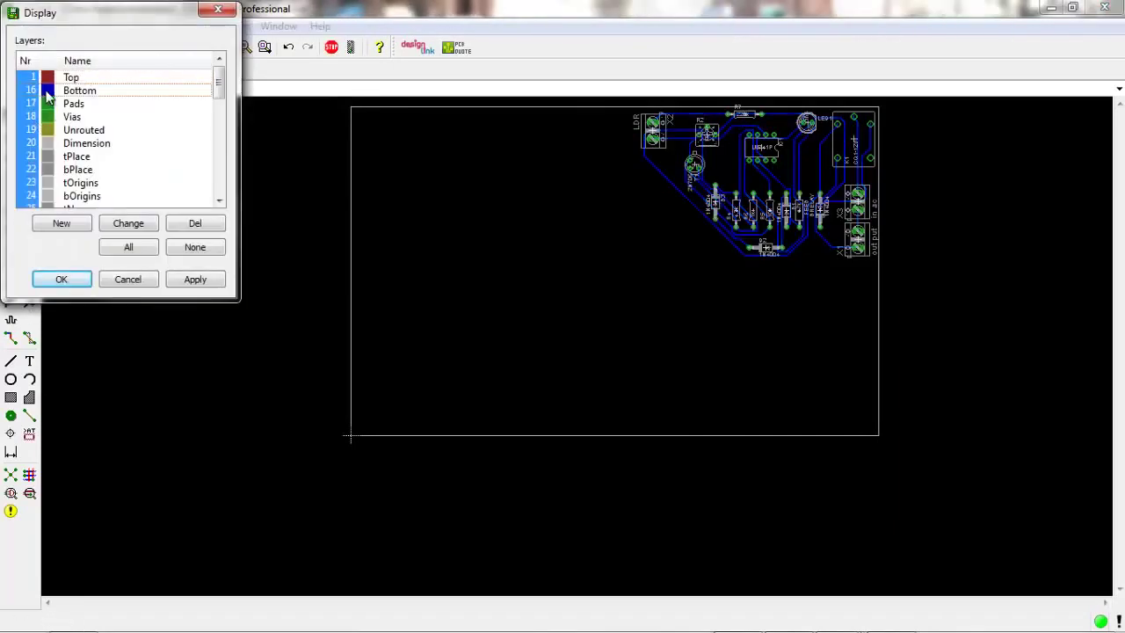
double_click(48, 96)
left_click(61, 118)
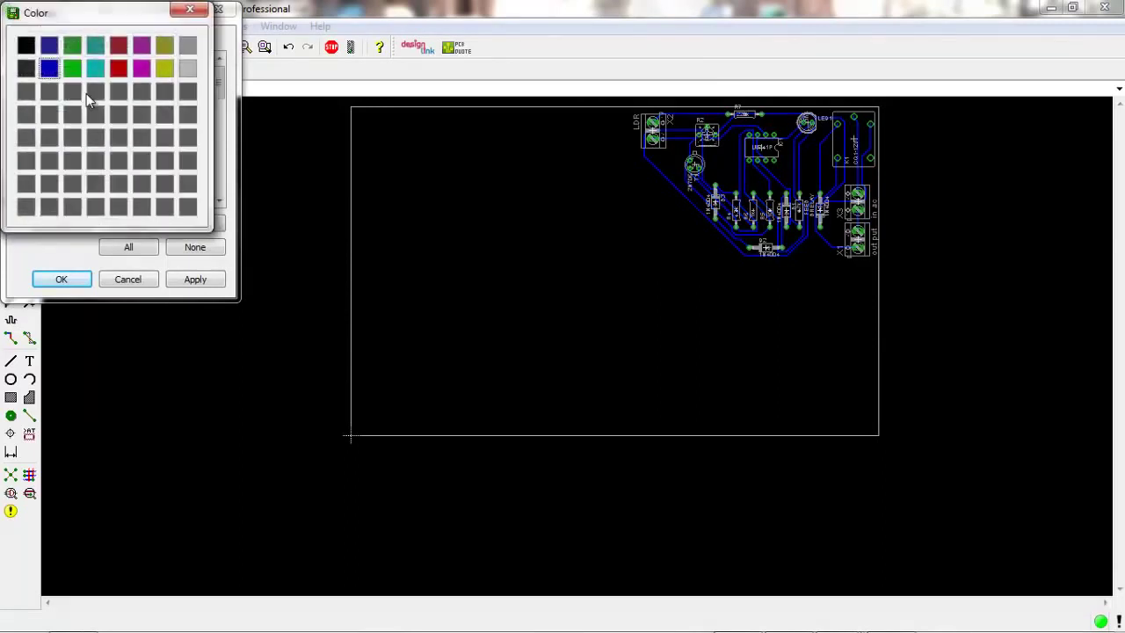
left_click(72, 70)
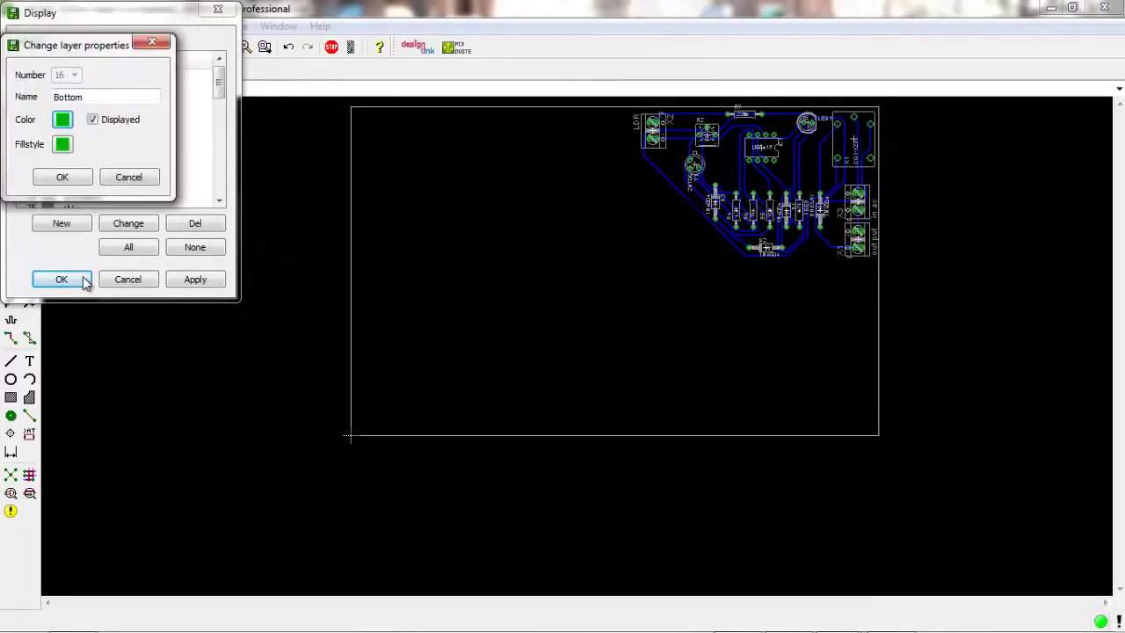
left_click(61, 176)
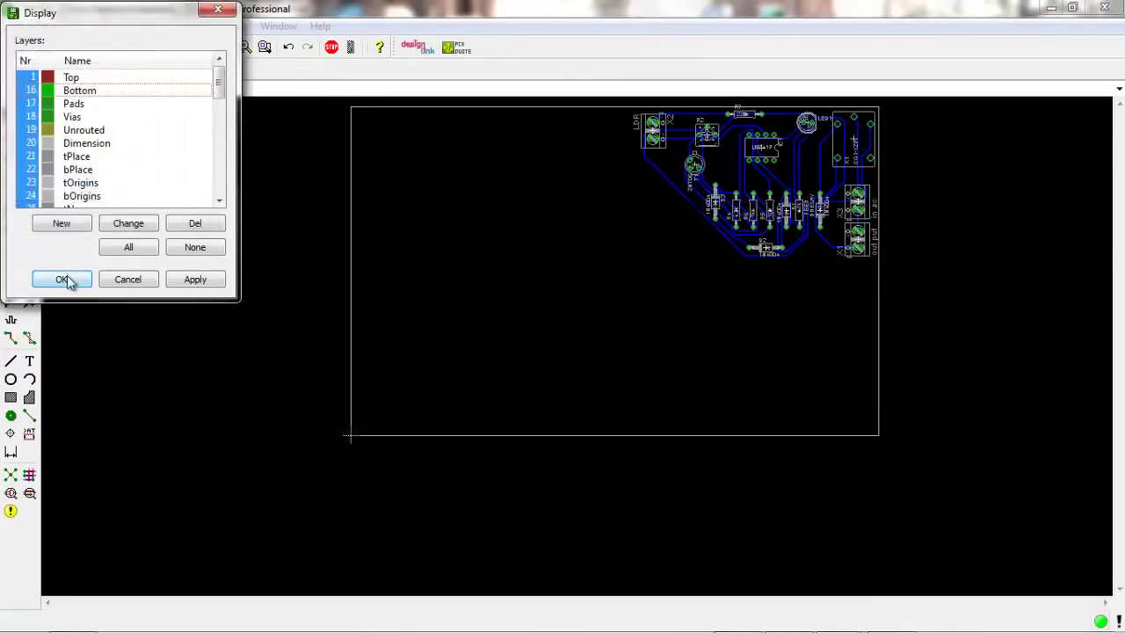
left_click(63, 278)
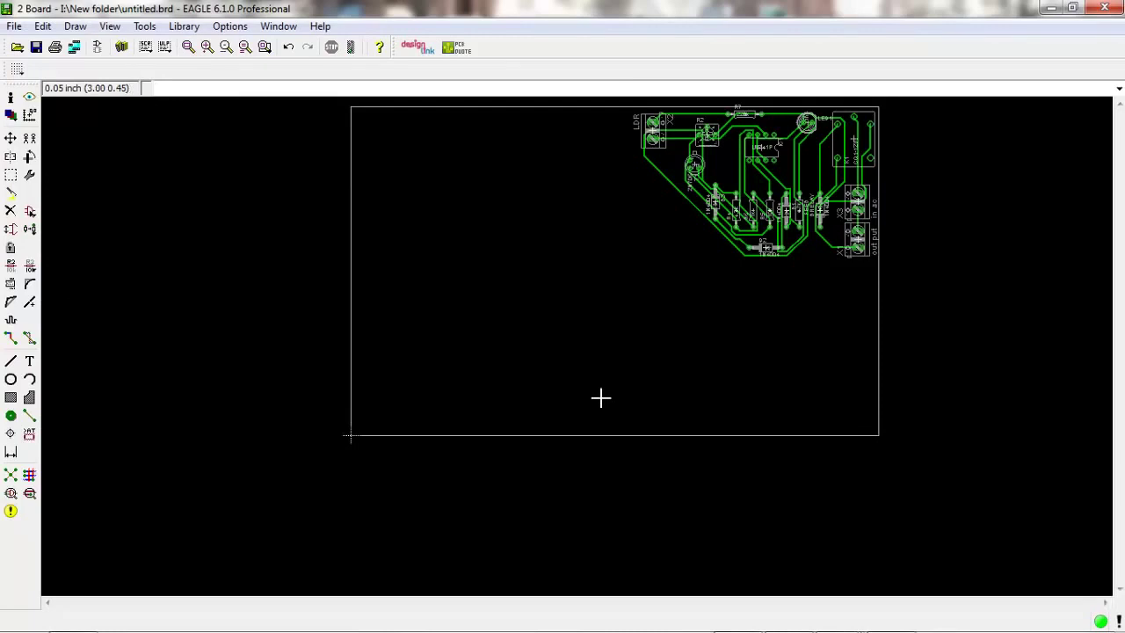
Step: Zoom in on the circuit and pick Move, then the Ripup tool
scroll(893, 148, "up", 2)
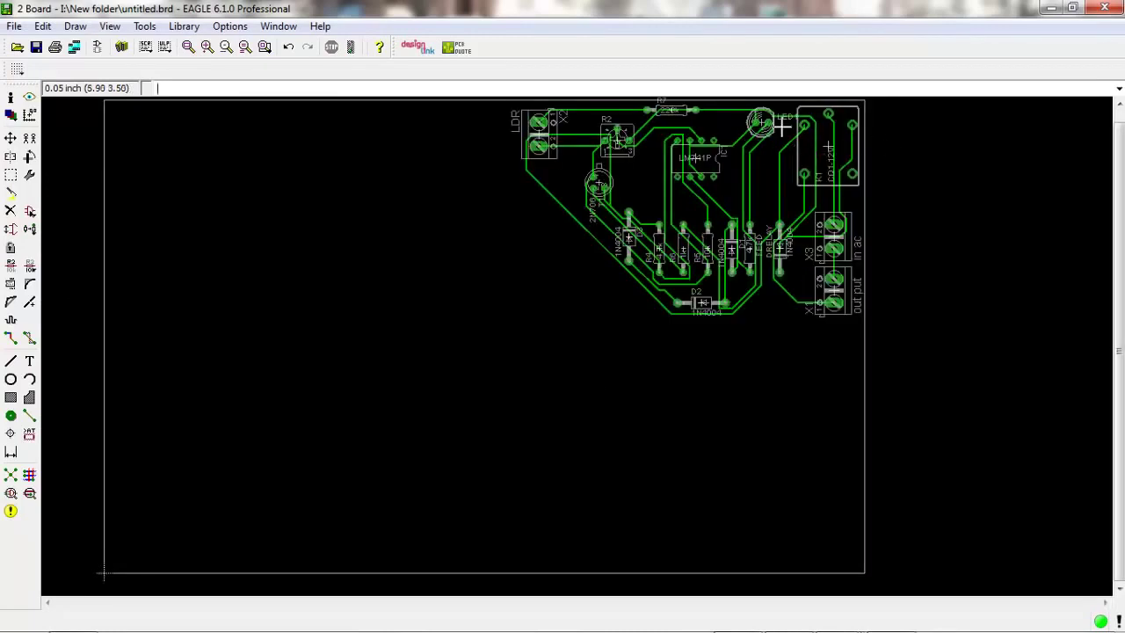
scroll(755, 128, "down", 1)
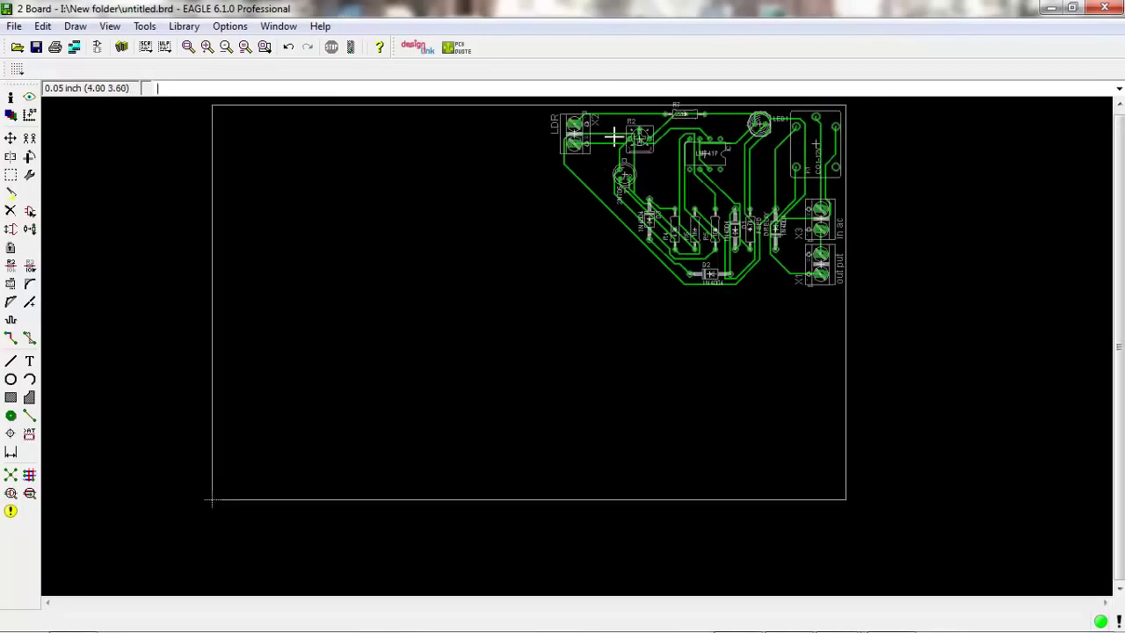
scroll(618, 134, "up", 2)
scroll(617, 134, "up", 2)
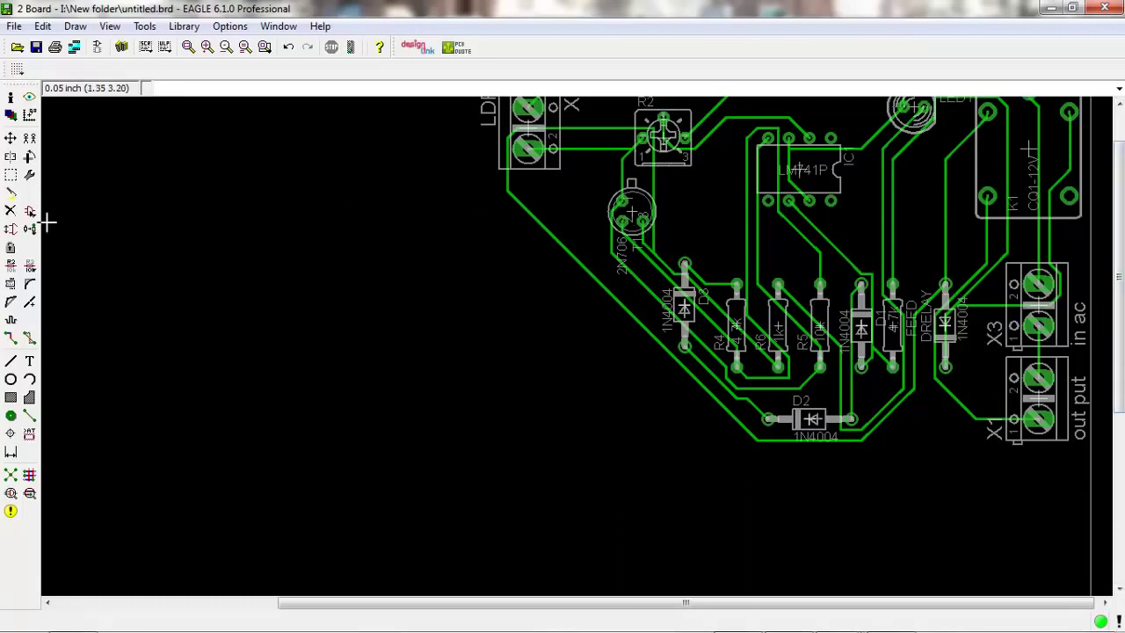
left_click(17, 137)
left_click(18, 138)
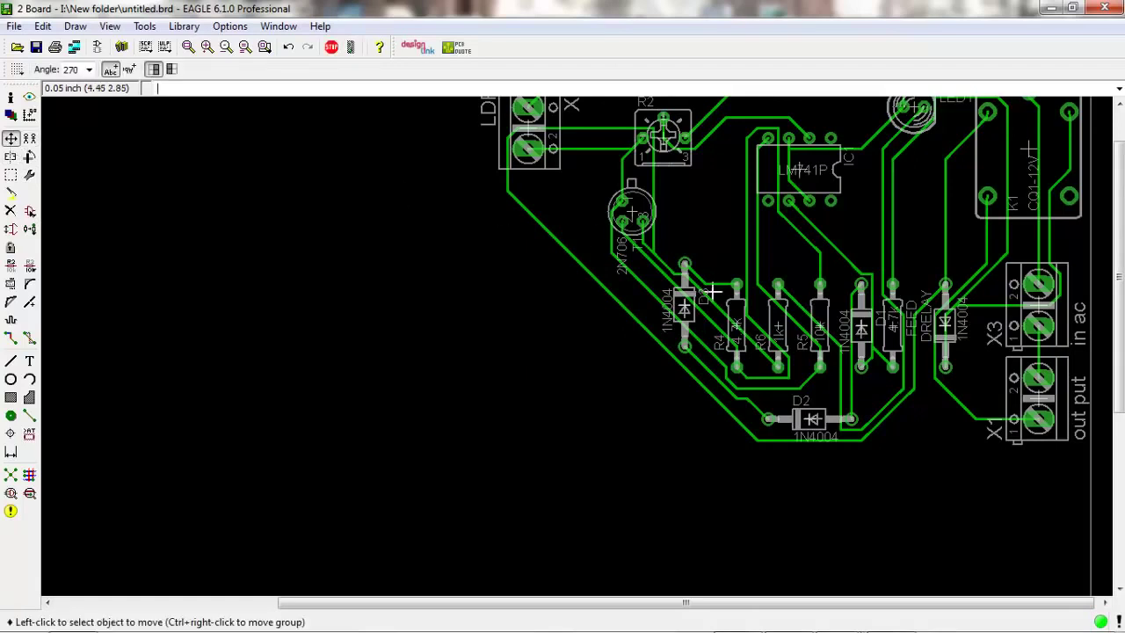
left_click(29, 340)
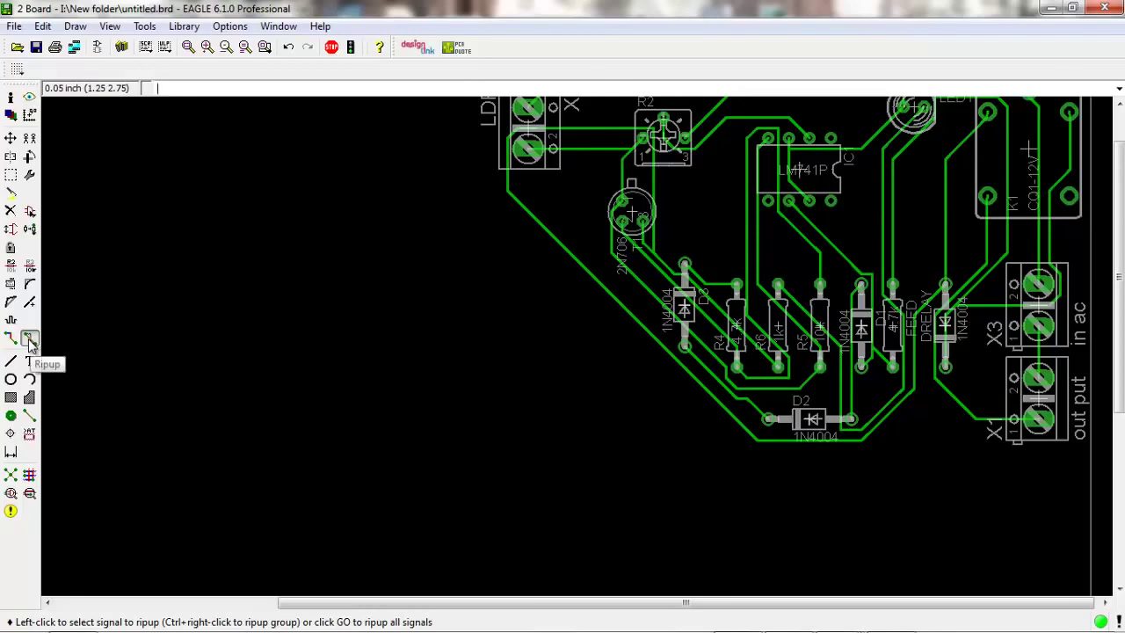
Step: Rip up the D3–R4 trace, reroute it by hand, then undo so only the airwire remains
left_click(716, 285)
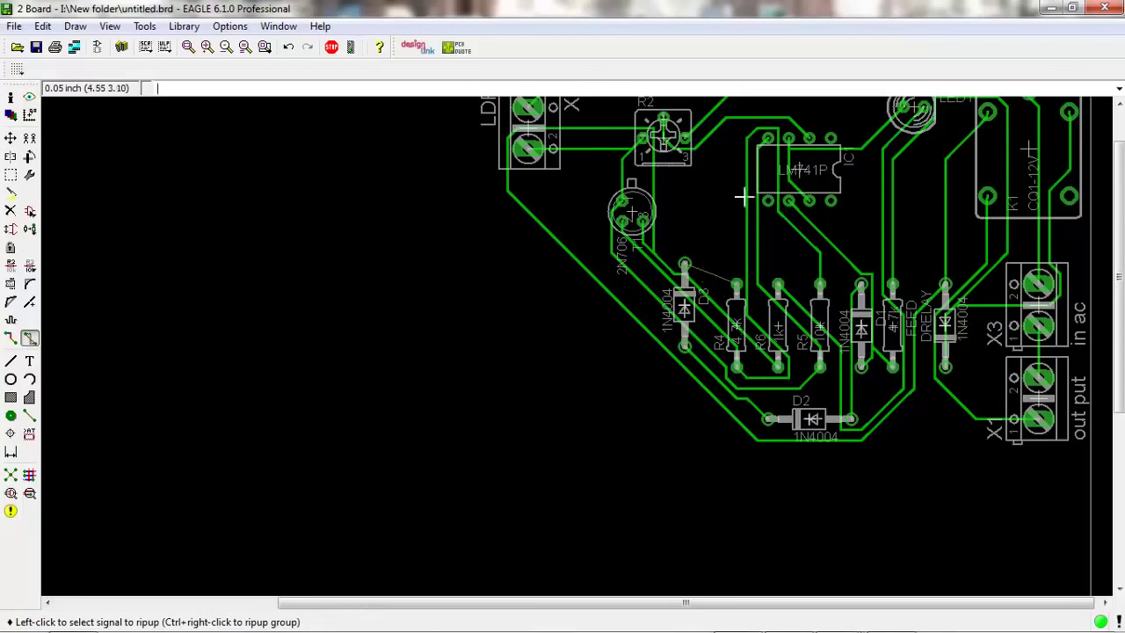
left_click(12, 339)
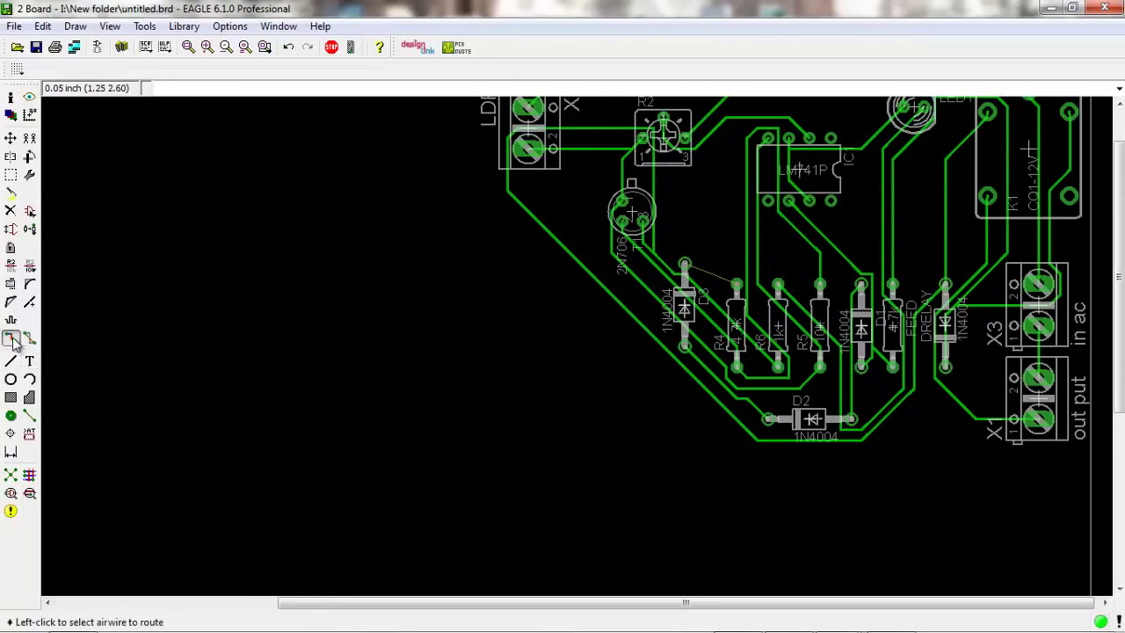
left_click(730, 281)
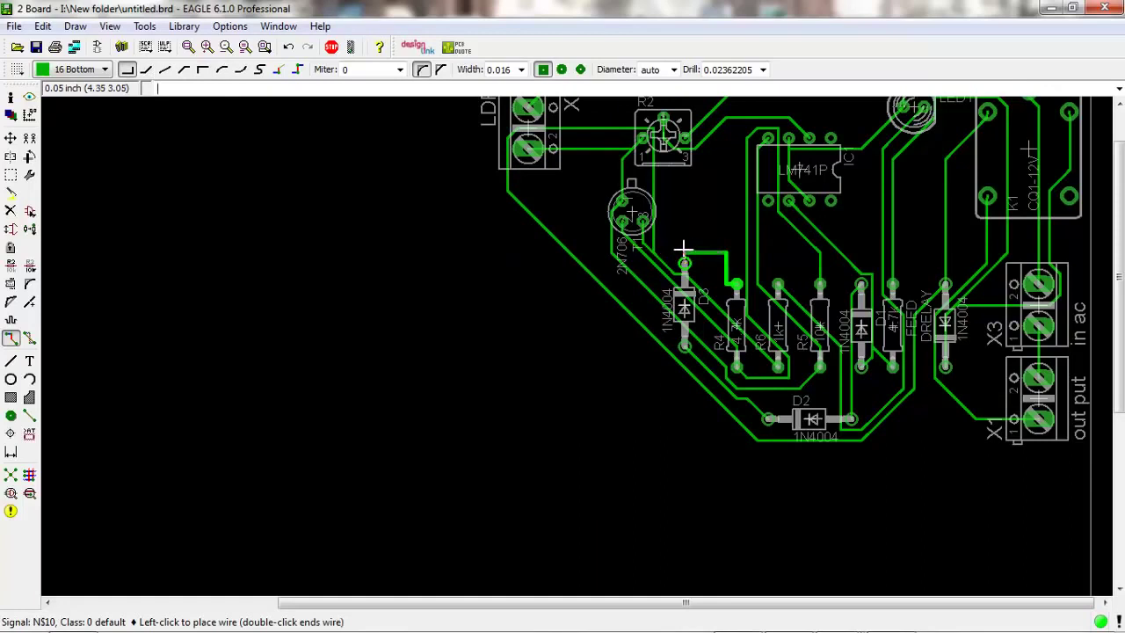
left_click(685, 262)
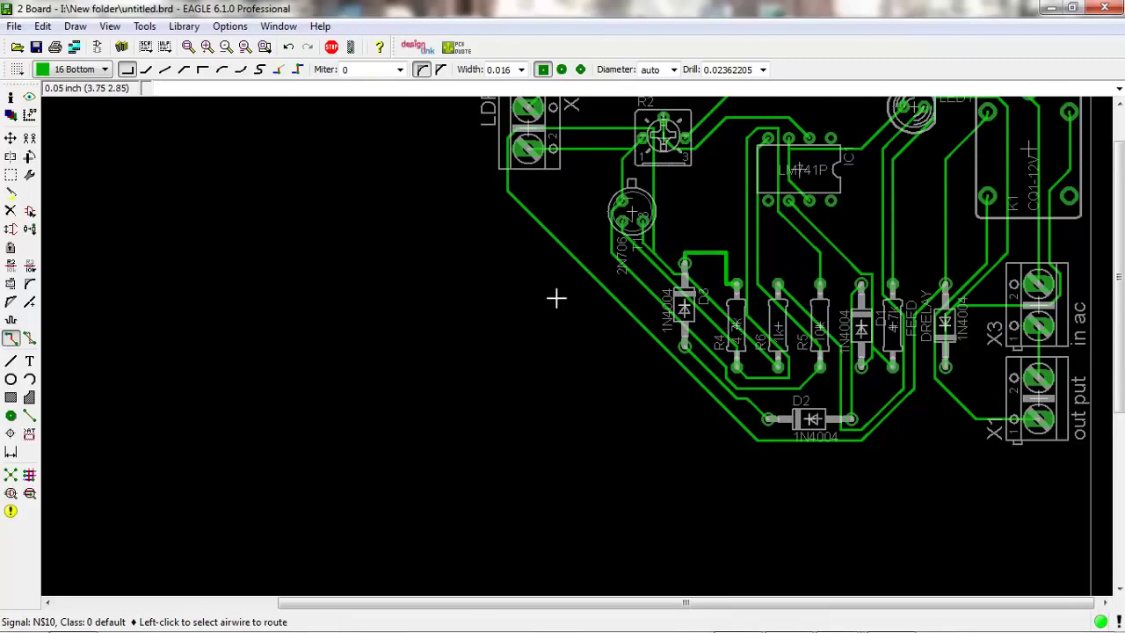
key("ctrl+z")
key("ctrl+z")
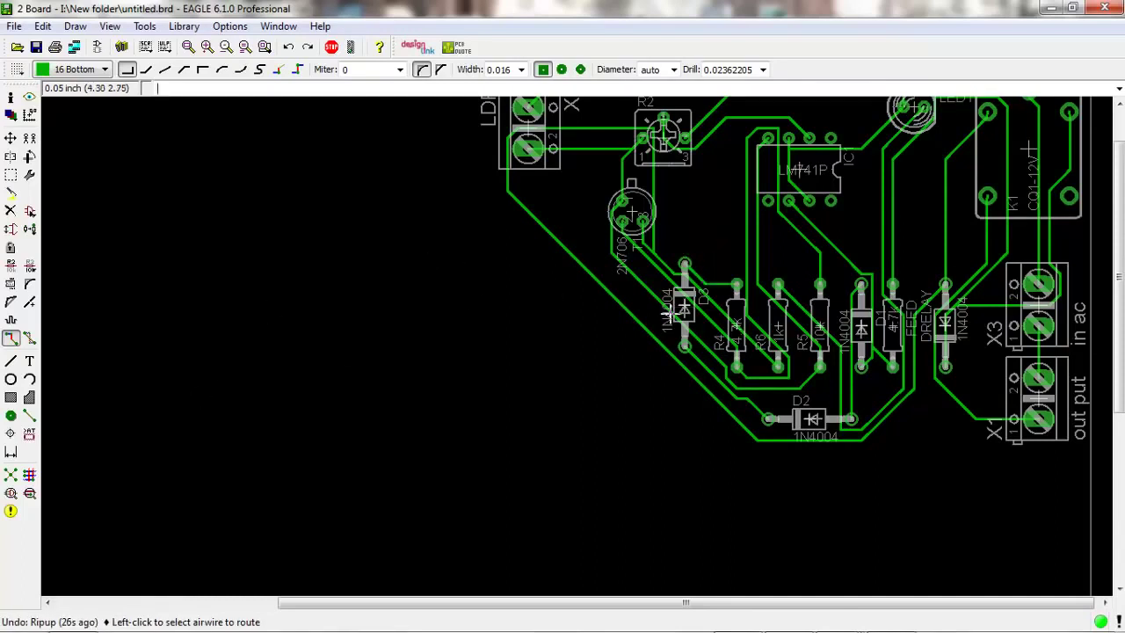
scroll(567, 236, "up", 2)
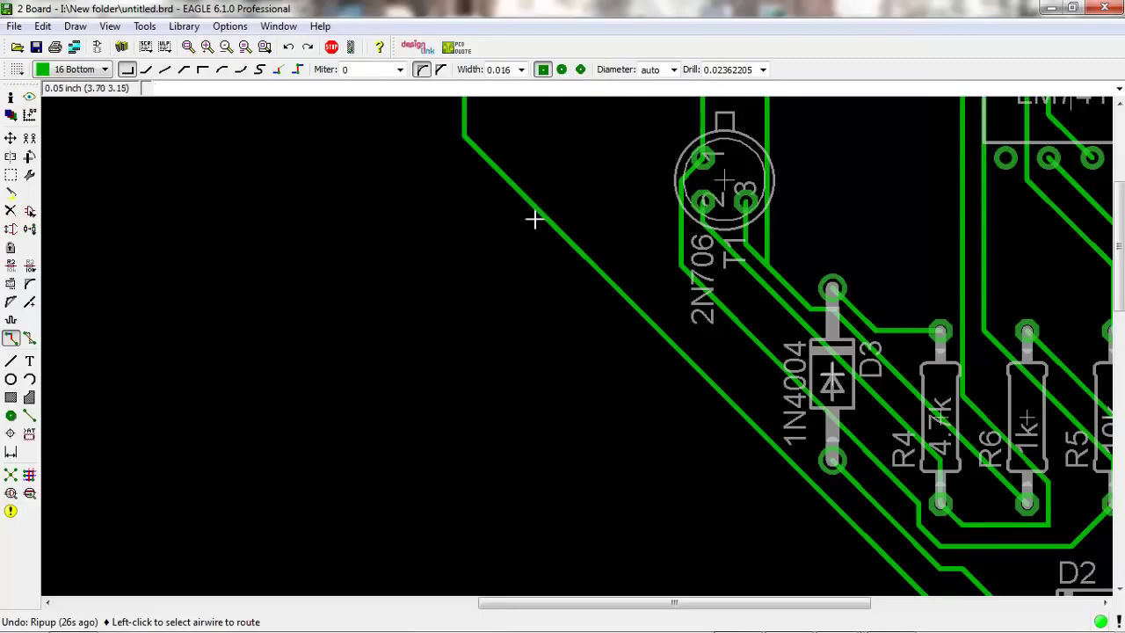
scroll(562, 224, "down", 2)
scroll(572, 226, "down", 2)
scroll(575, 202, "down", 1)
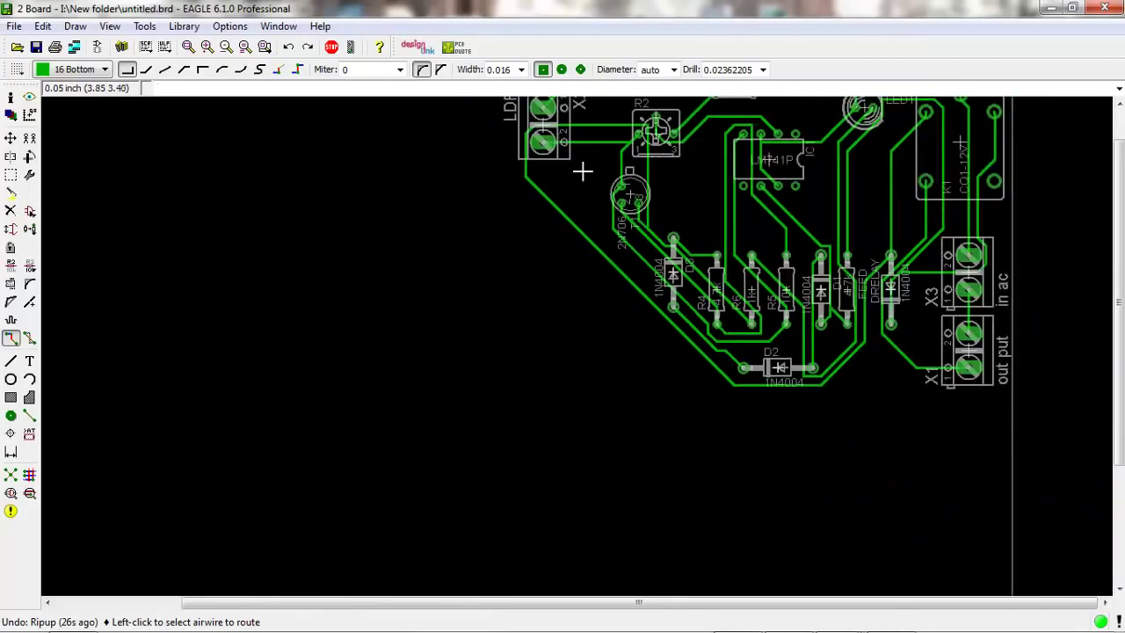
scroll(580, 176, "up", 2)
scroll(496, 229, "up", 1)
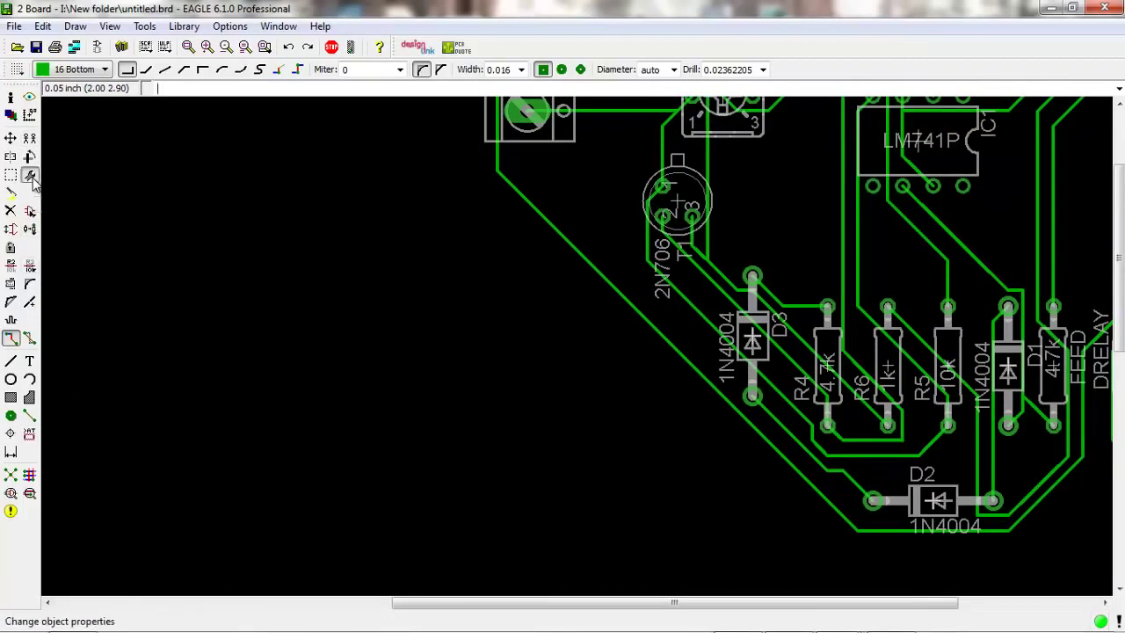
Step: Widen the lower-left diagonal trace and the segments below and right of D2 to 0.05
left_click(31, 176)
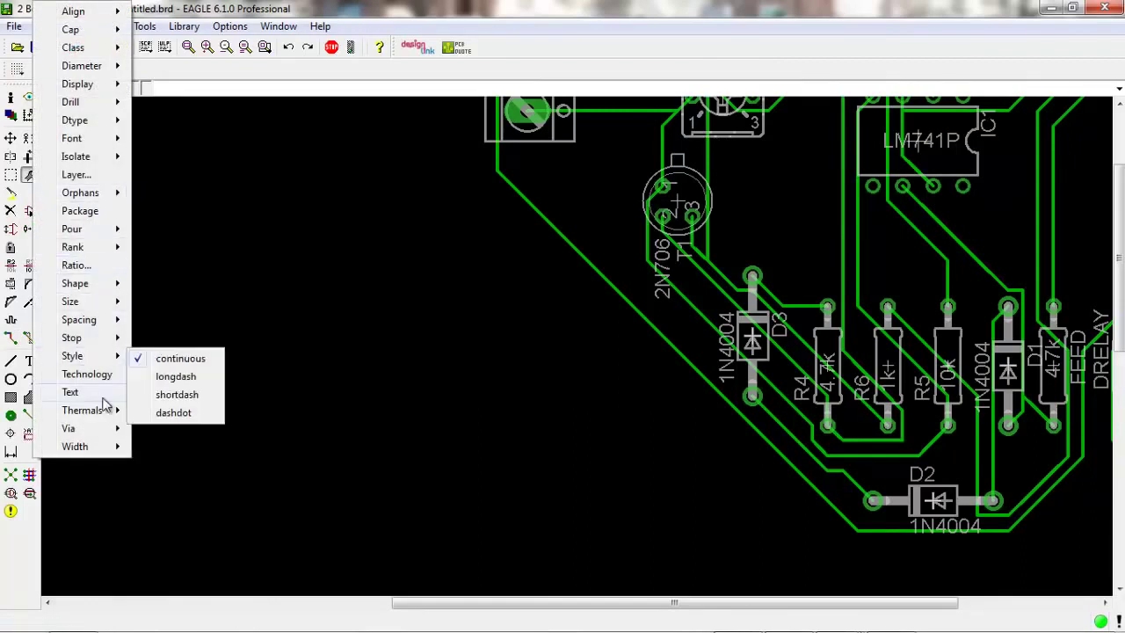
mouse_move(75, 446)
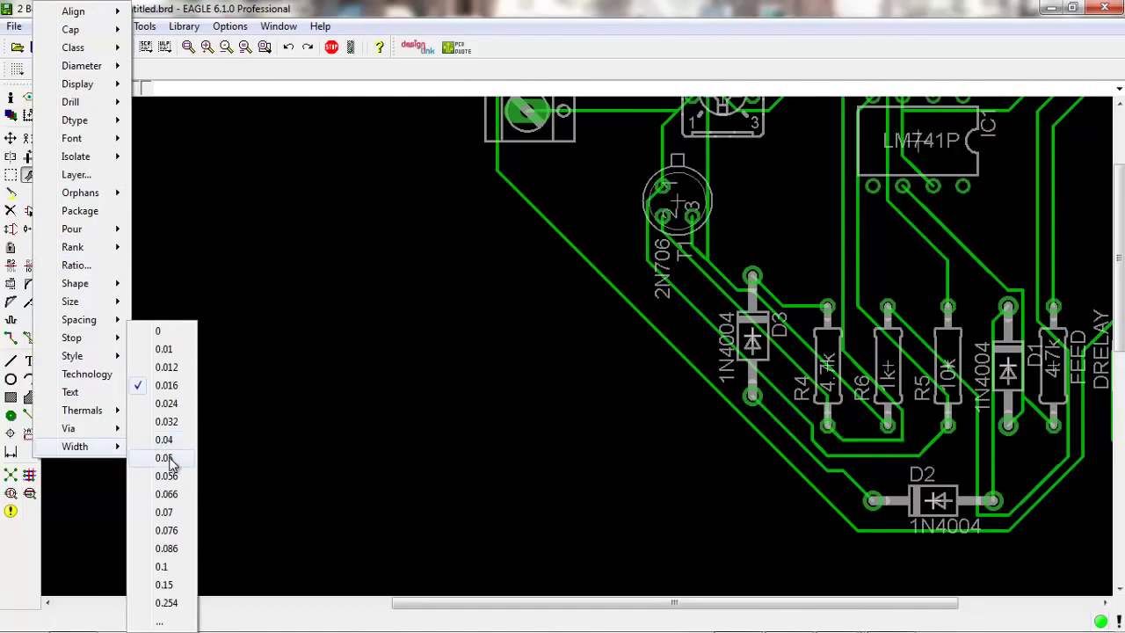
left_click(164, 458)
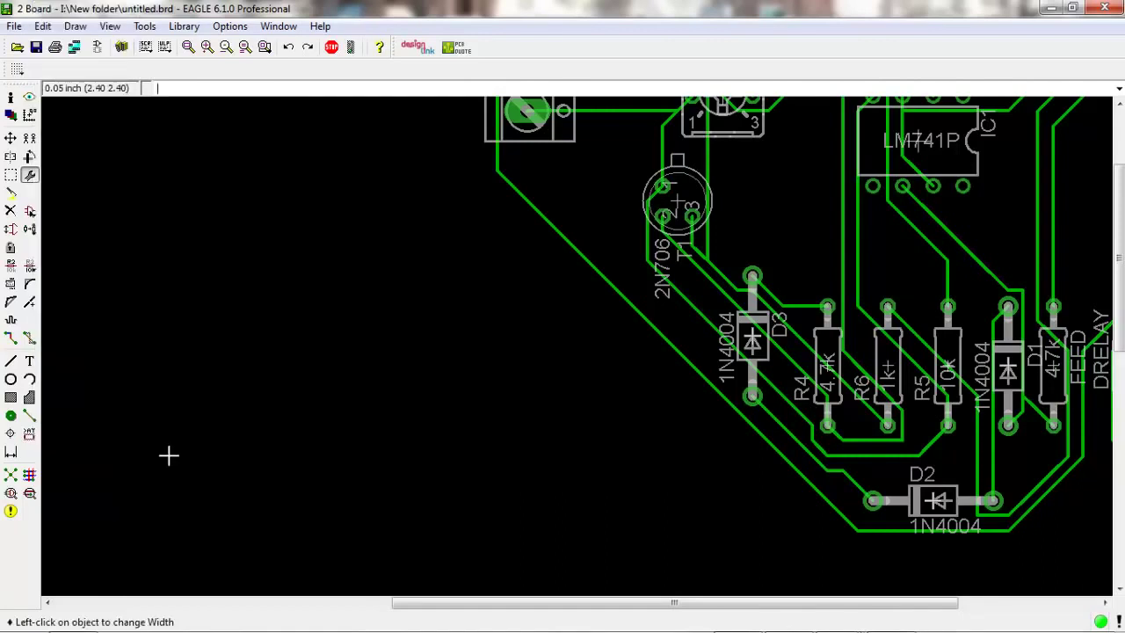
left_click(592, 263)
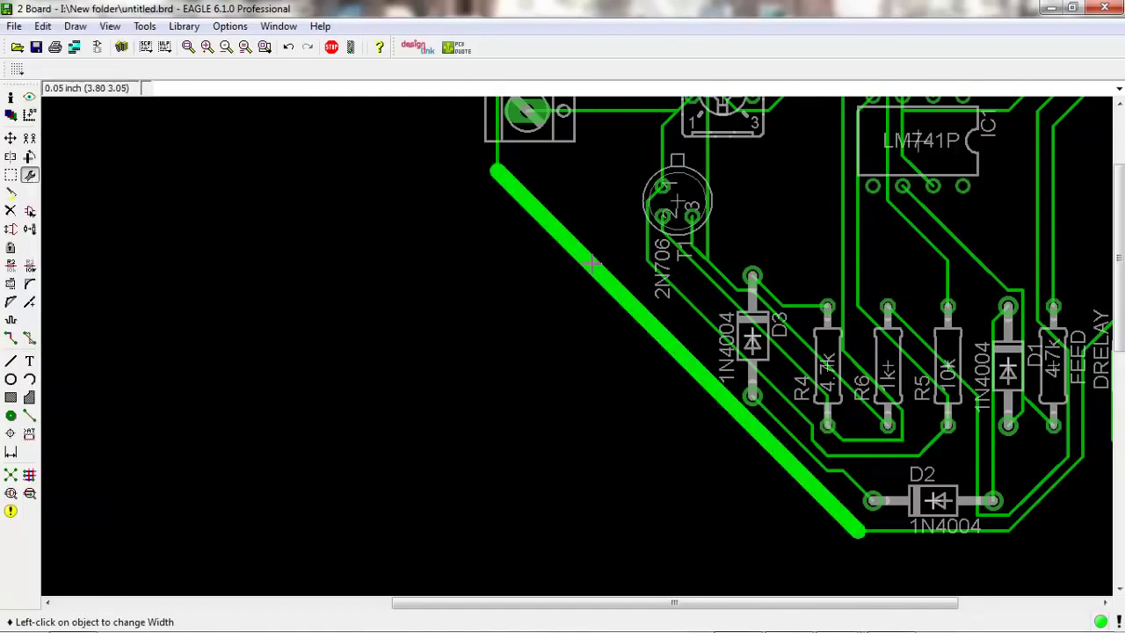
left_click(879, 528)
left_click(1029, 510)
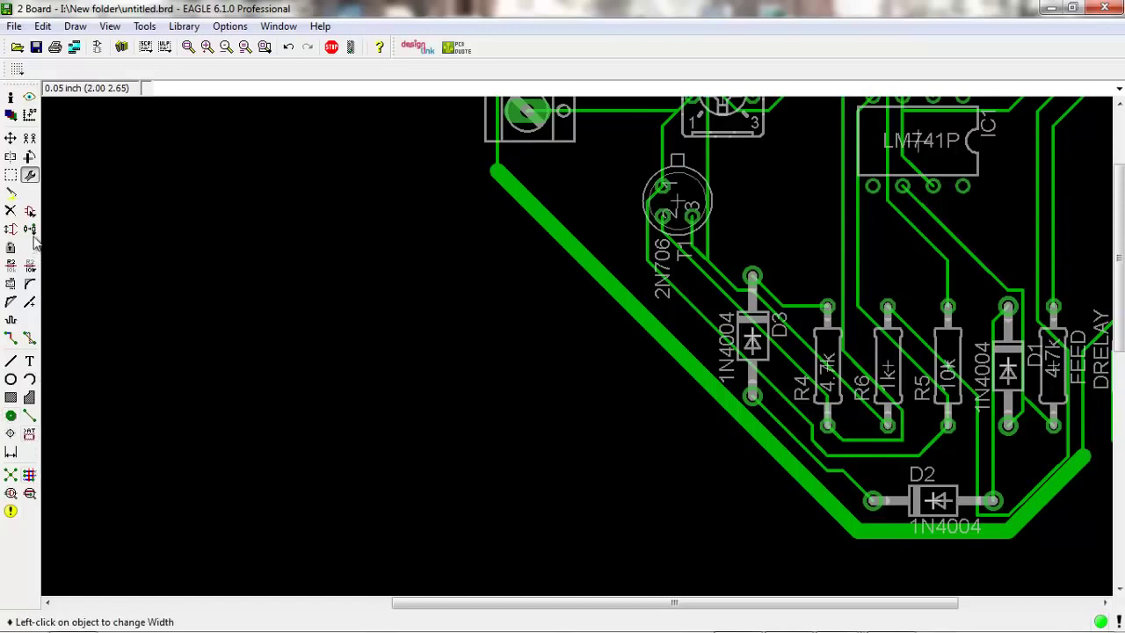
left_click(30, 176)
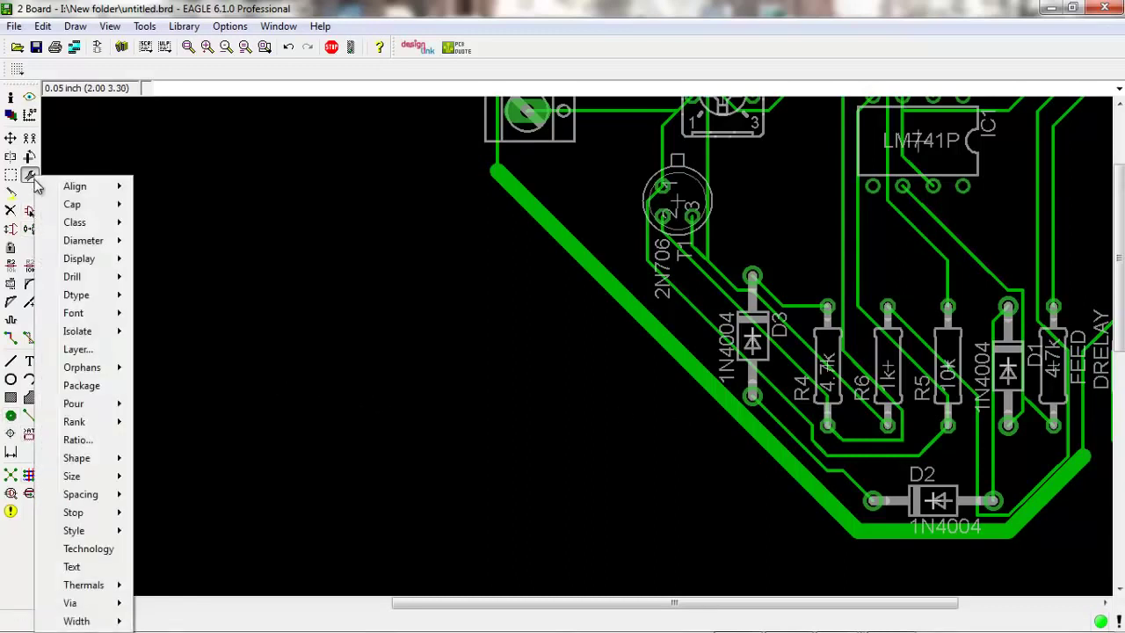
Step: Dismiss the Change list unchanged and switch to the Optimize tool
left_click(28, 340)
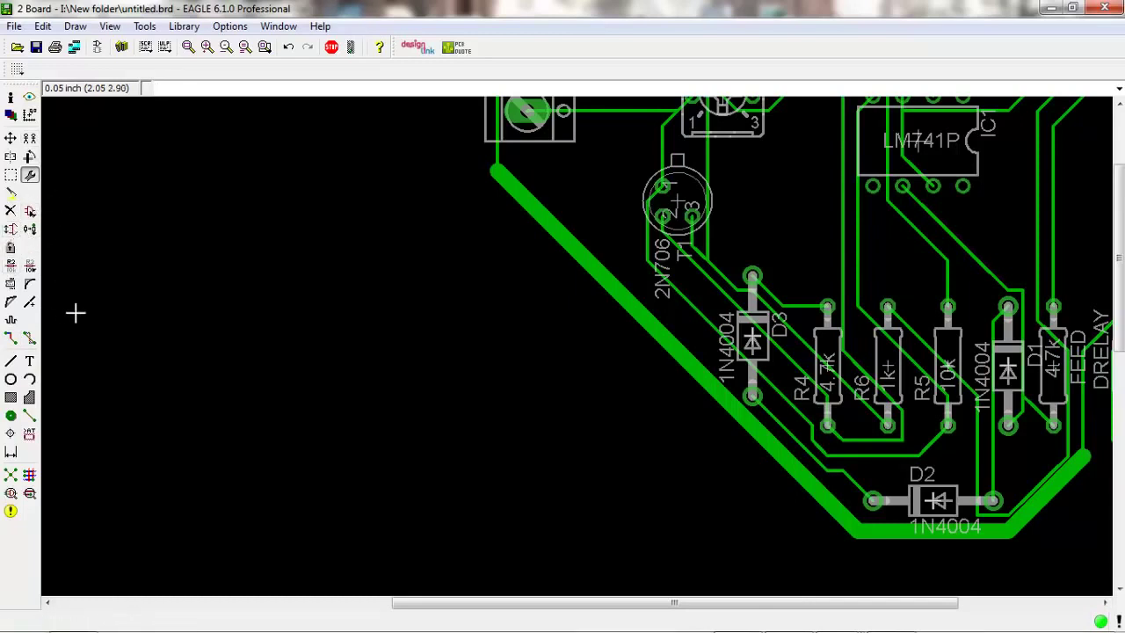
left_click(29, 302)
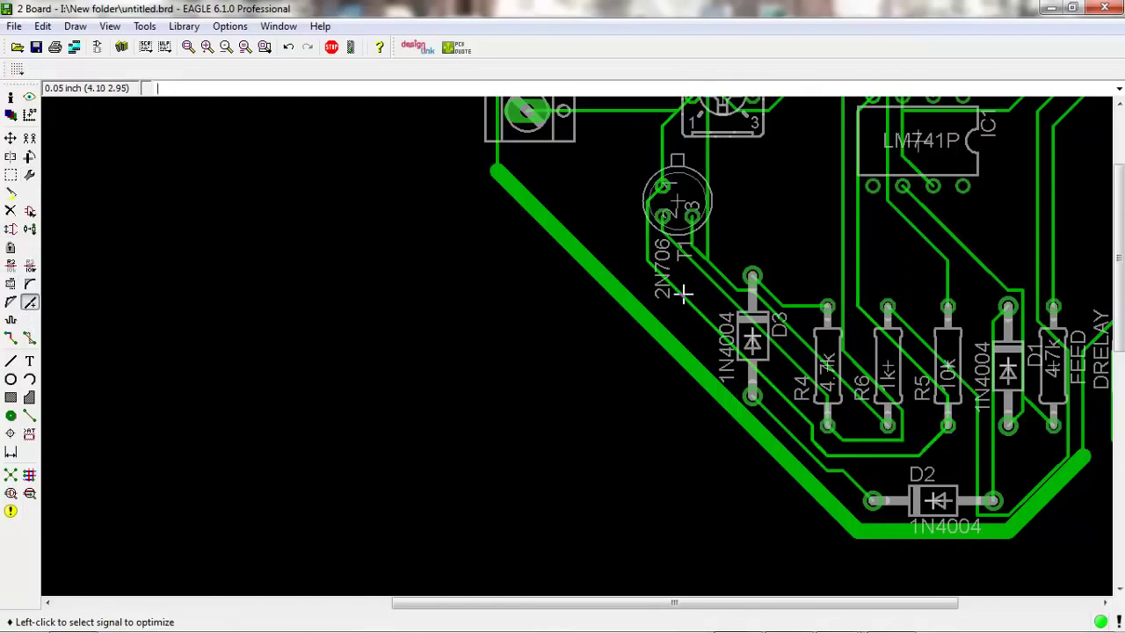
scroll(684, 295, "down", 1)
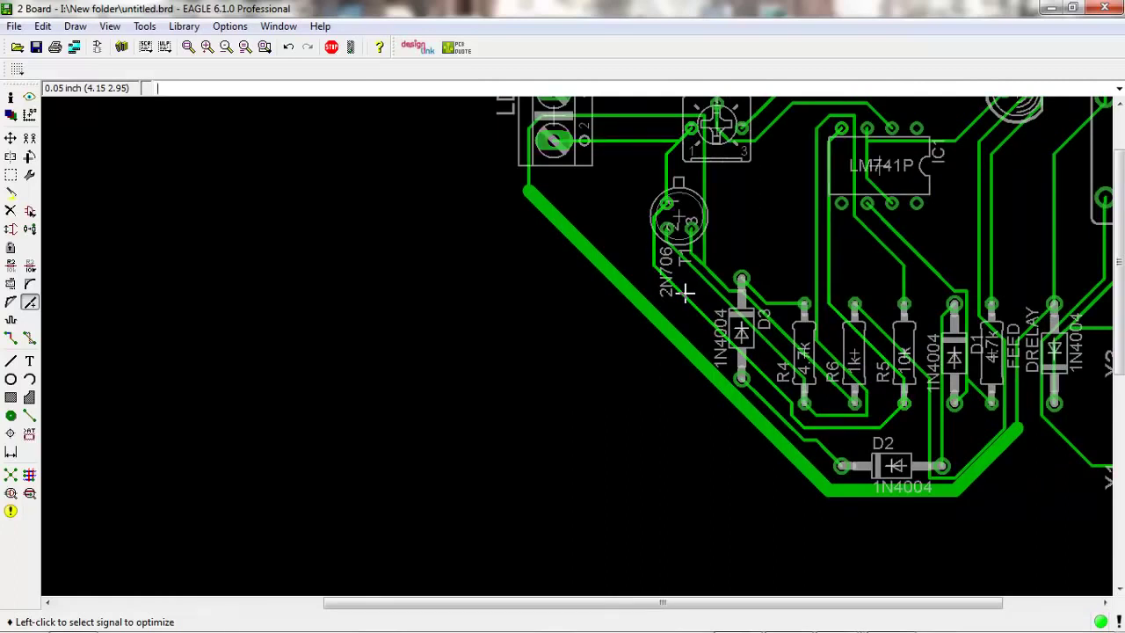
Step: Highlight the GND net from the transistor, then start a new text label
left_click(29, 97)
left_click(669, 208)
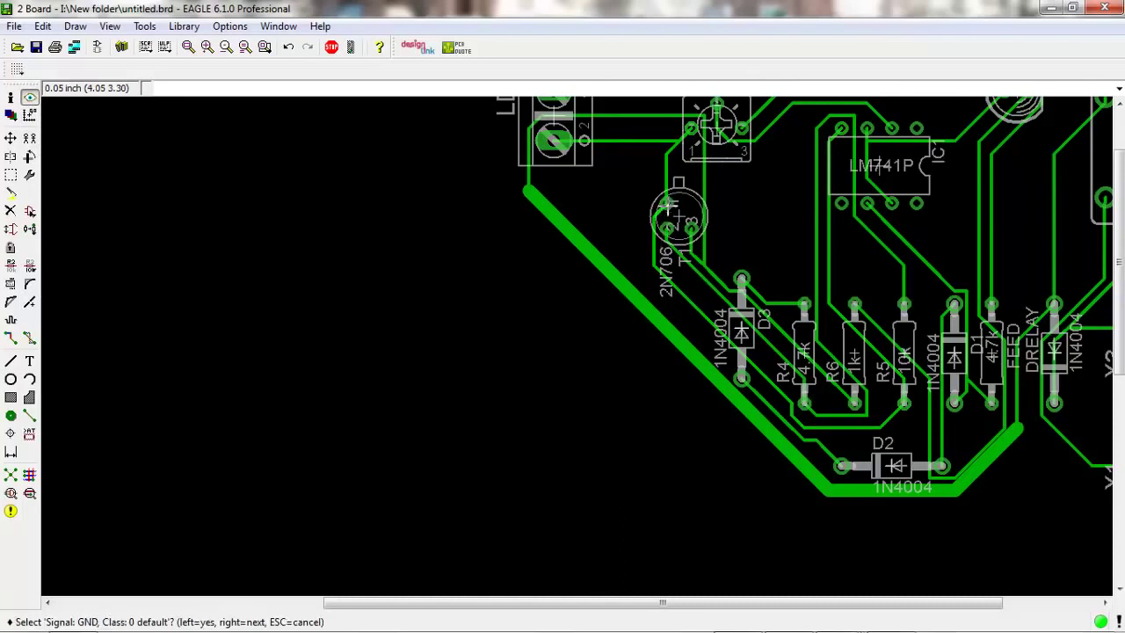
left_click(668, 208)
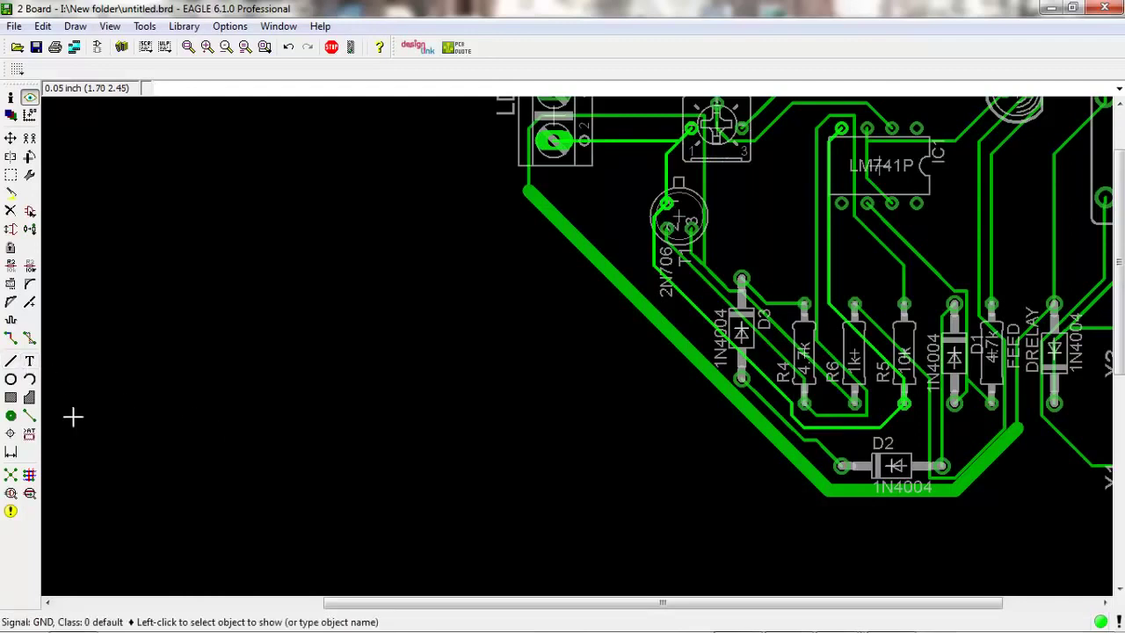
left_click(29, 360)
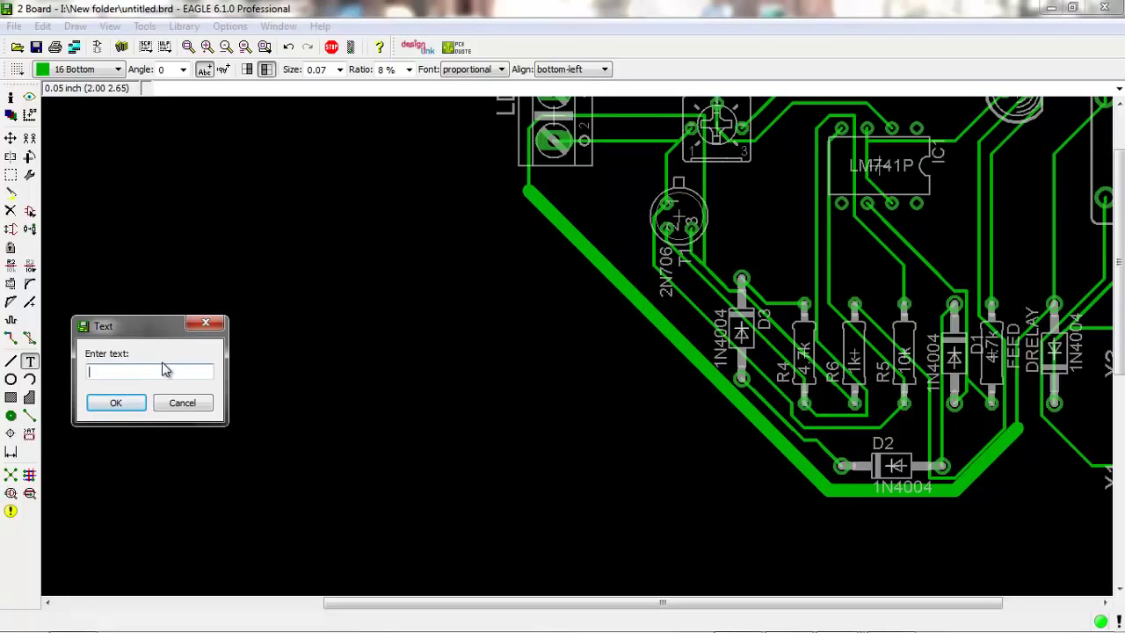
Step: Add an 'in AC' text label rotated to 270° beside connector X3
type("inAC")
left_click(115, 402)
scroll(540, 381, "down", 1)
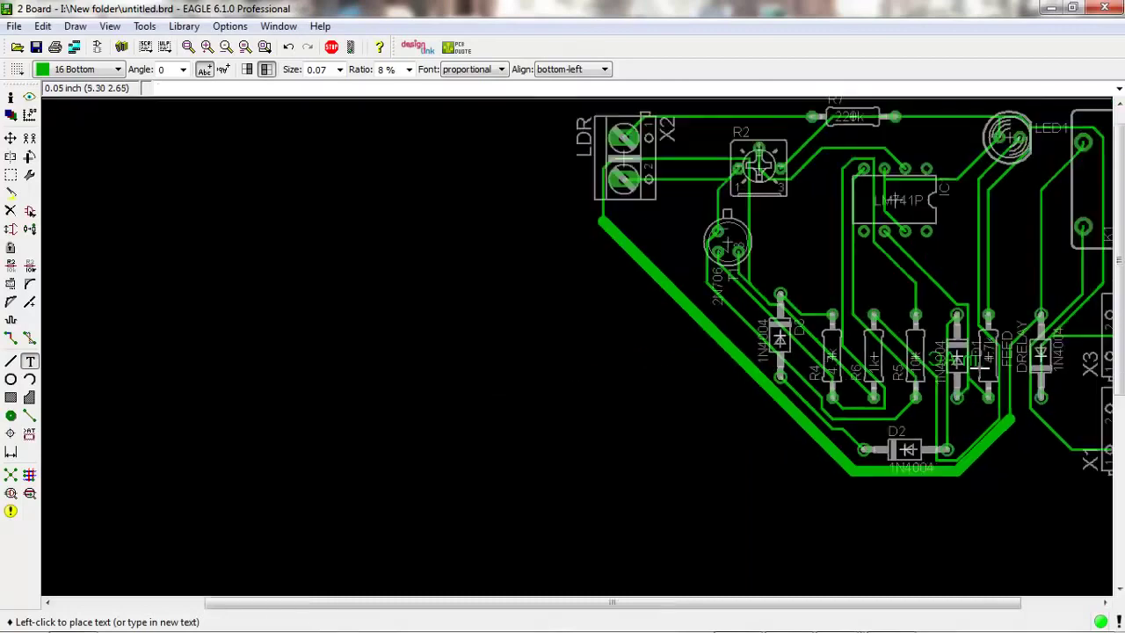
scroll(933, 298, "down", 2)
scroll(1066, 376, "up", 1)
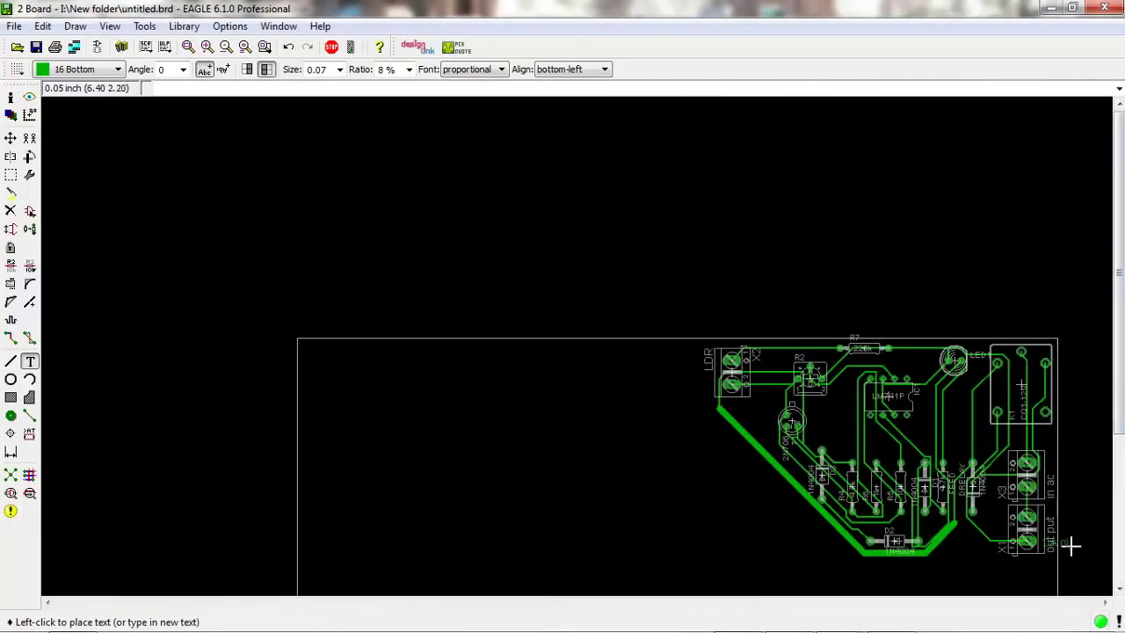
scroll(1071, 541, "up", 1)
right_click(1046, 448)
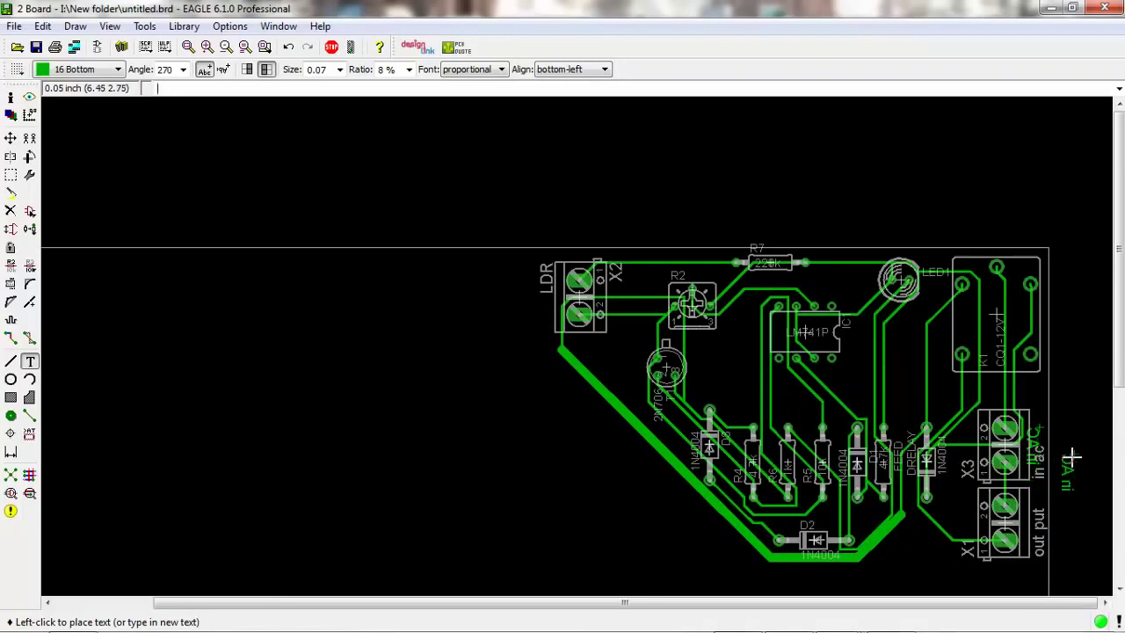
scroll(1063, 452, "up", 1)
scroll(1063, 452, "up", 2)
scroll(1064, 452, "down", 4)
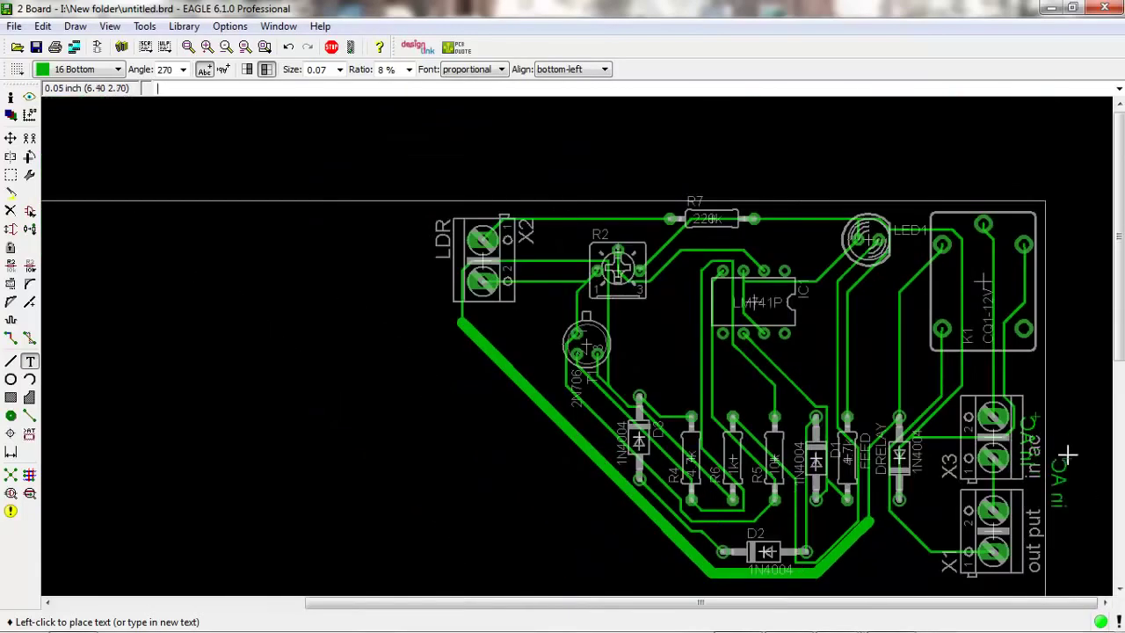
scroll(1063, 458, "up", 1)
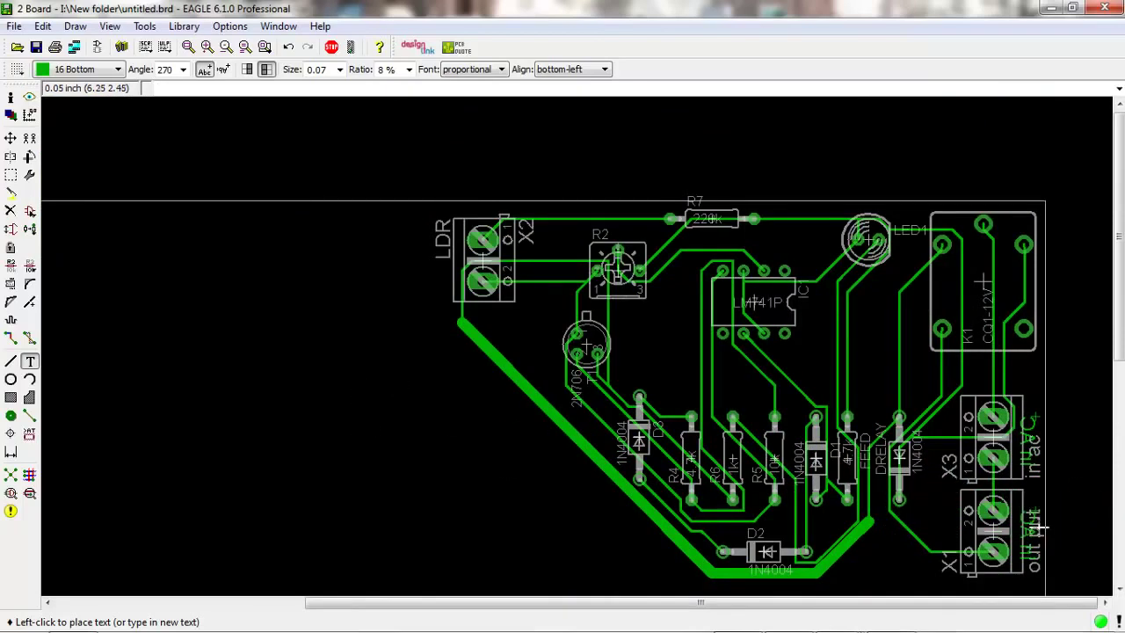
scroll(246, 296, "down", 2)
scroll(50, 357, "down", 1)
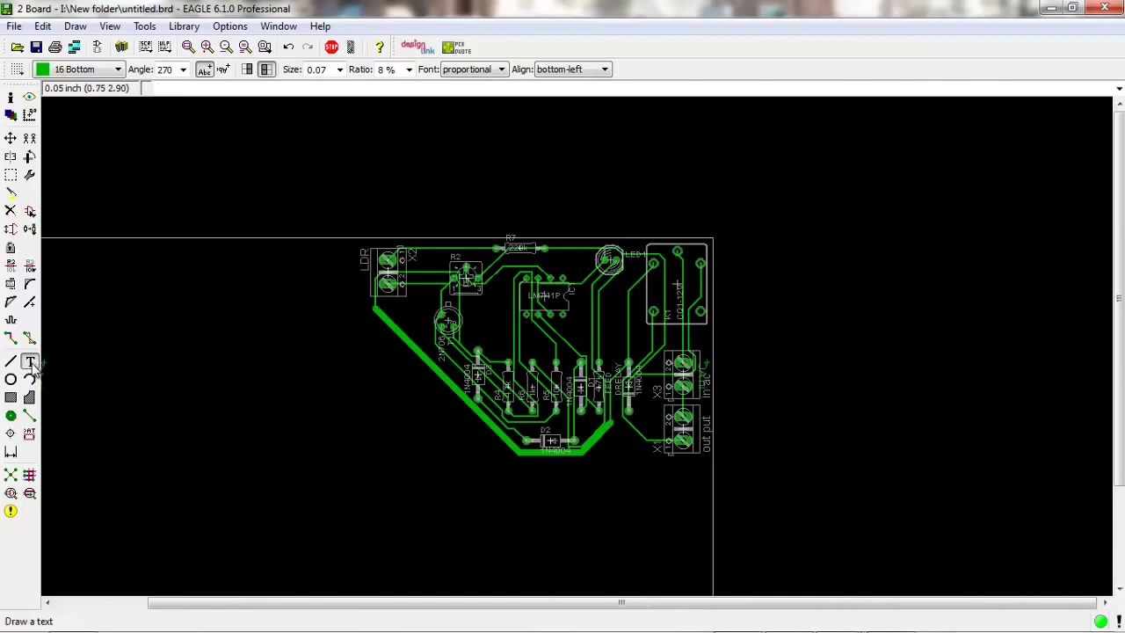
Step: Place a small text label with the designer's name below the board
left_click(30, 361)
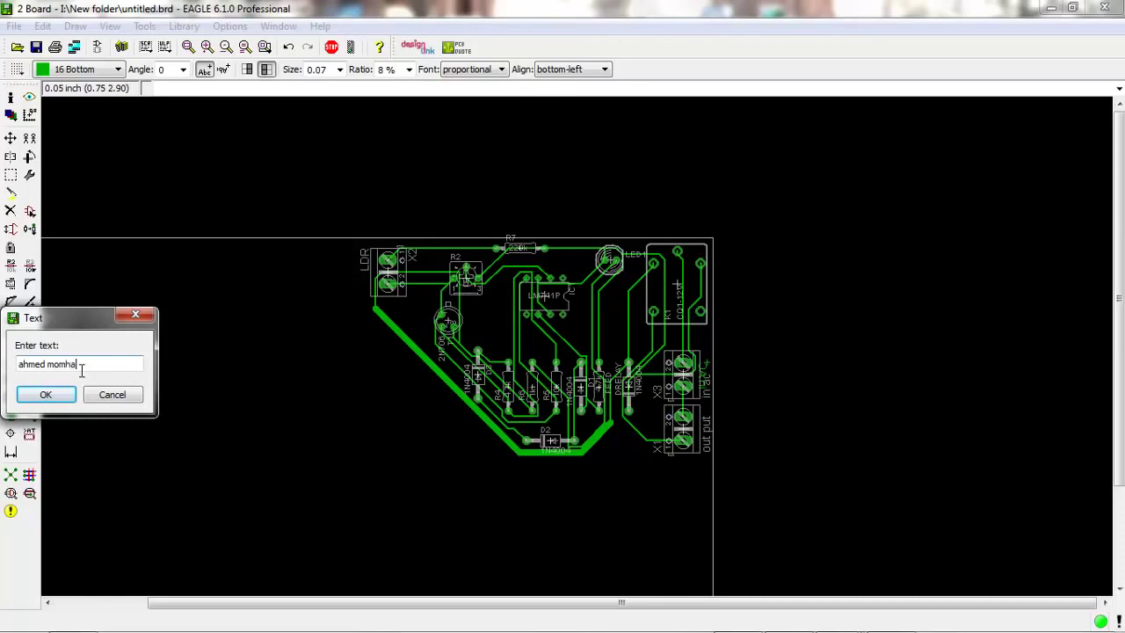
type("mmed gad")
left_click(48, 395)
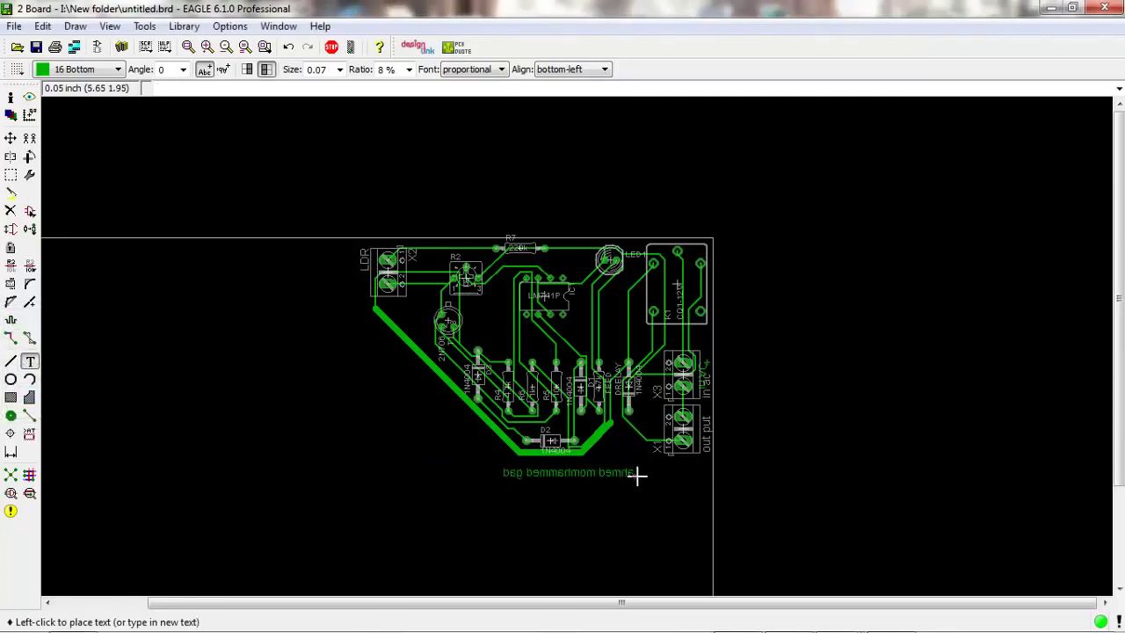
left_click(637, 474)
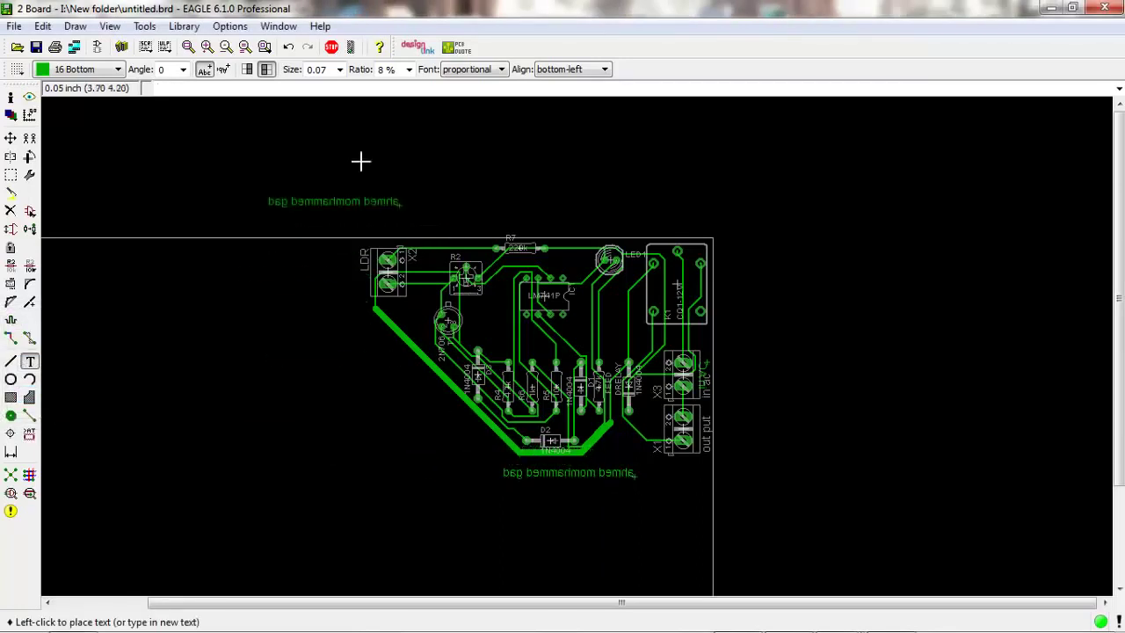
Step: Set the text size to 0.254 and place a larger name label at the board bottom
left_click(339, 70)
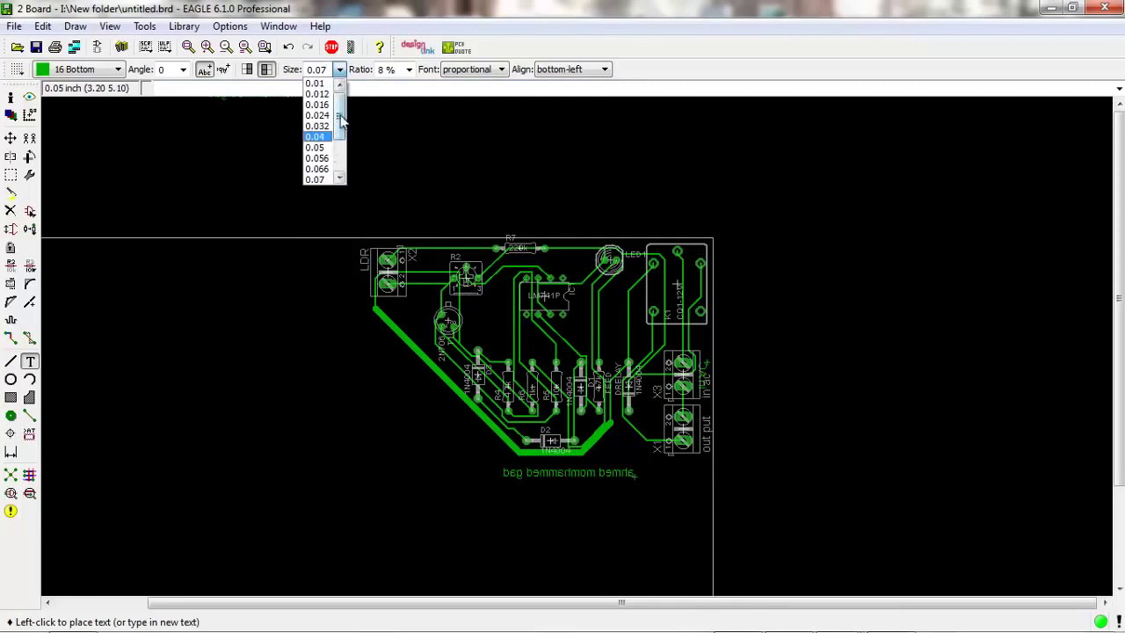
scroll(330, 141, "down", 2)
left_click(316, 179)
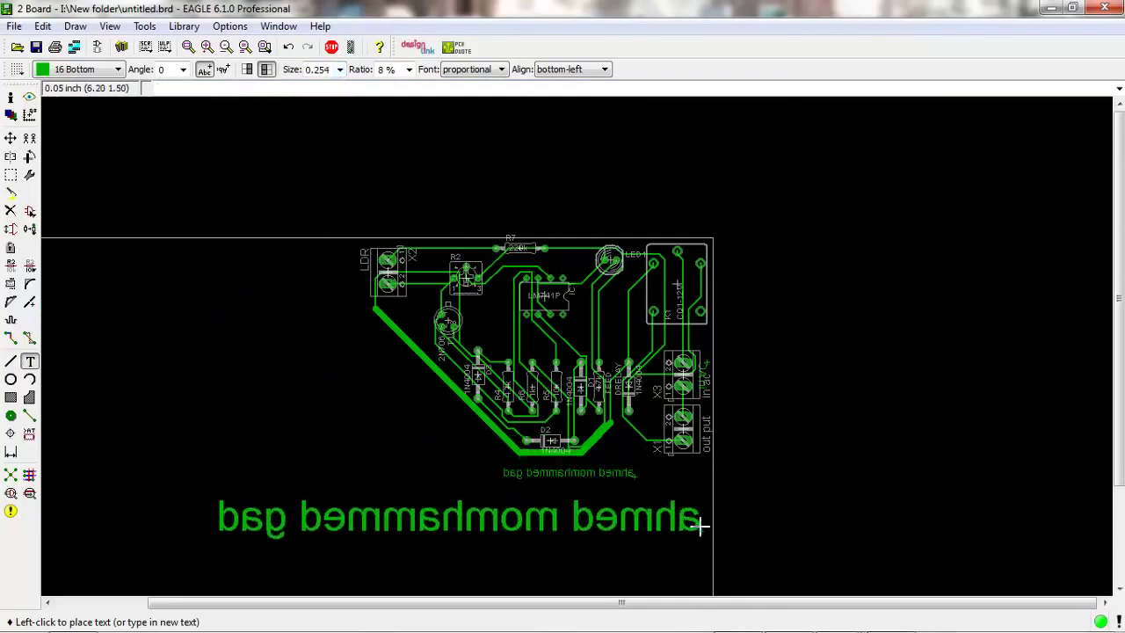
left_click(700, 524)
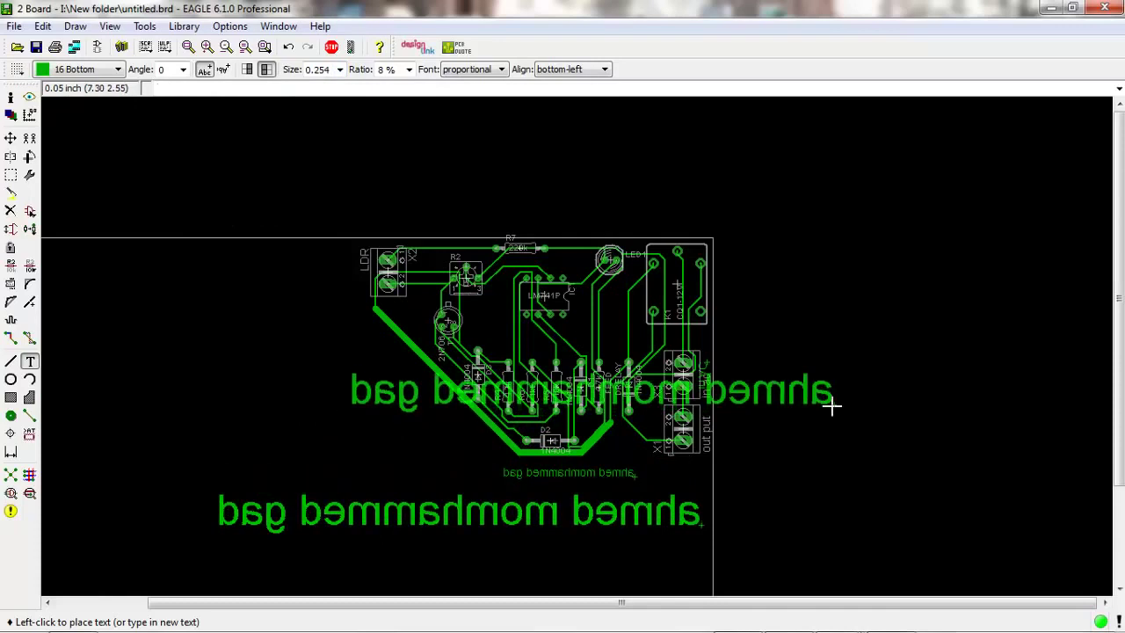
Step: Cancel the further text entry so no more labels are placed
left_click(831, 405)
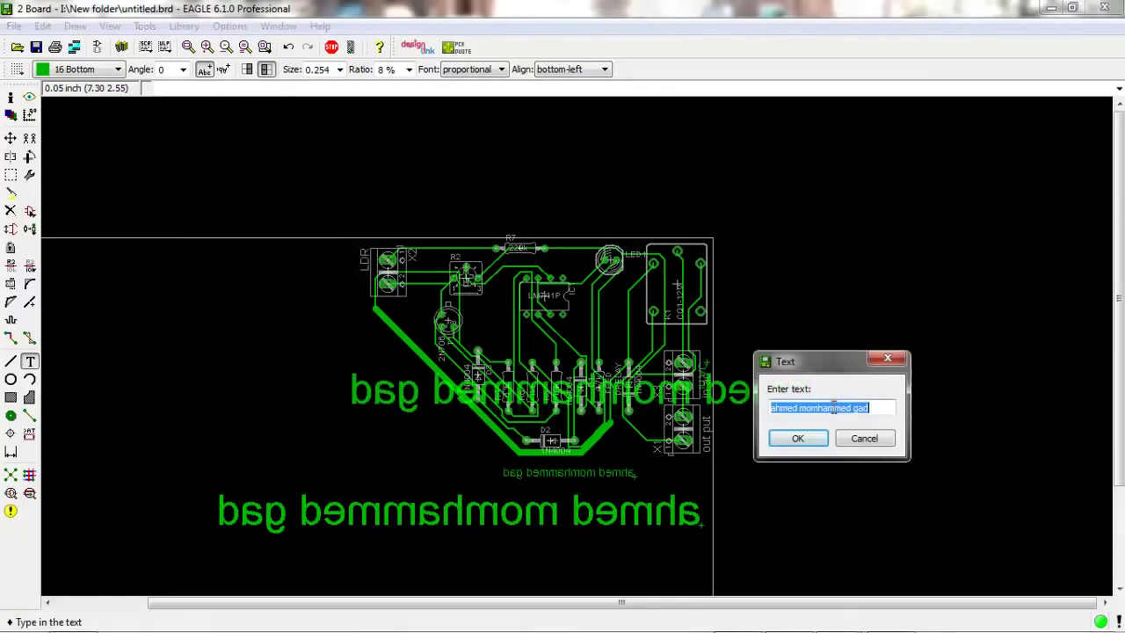
left_click(863, 440)
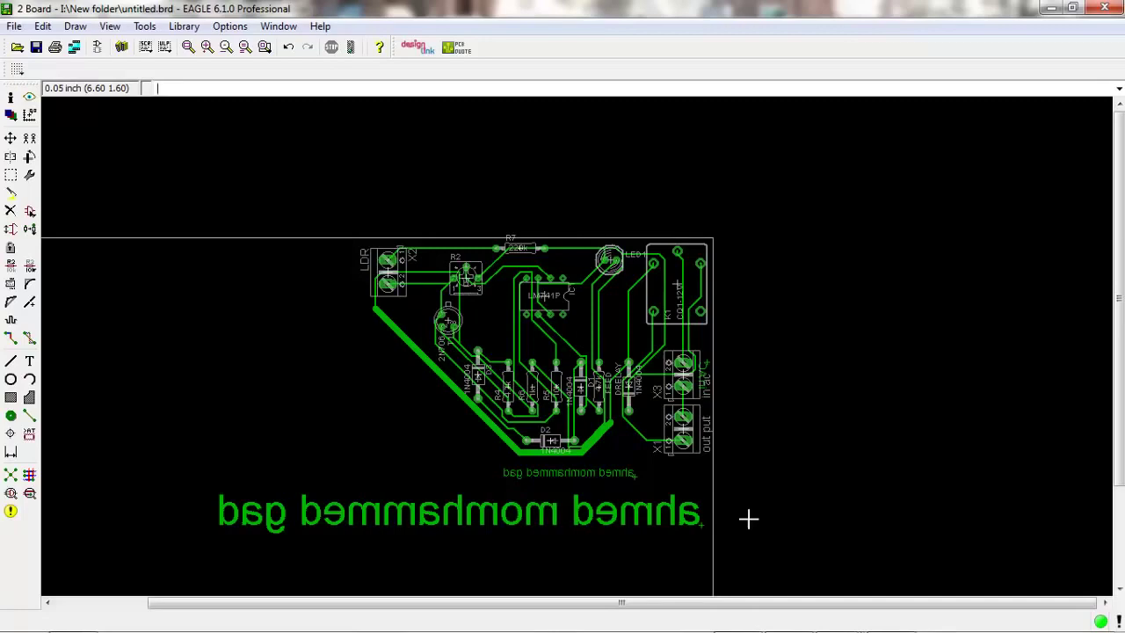
scroll(520, 354, "up", 2)
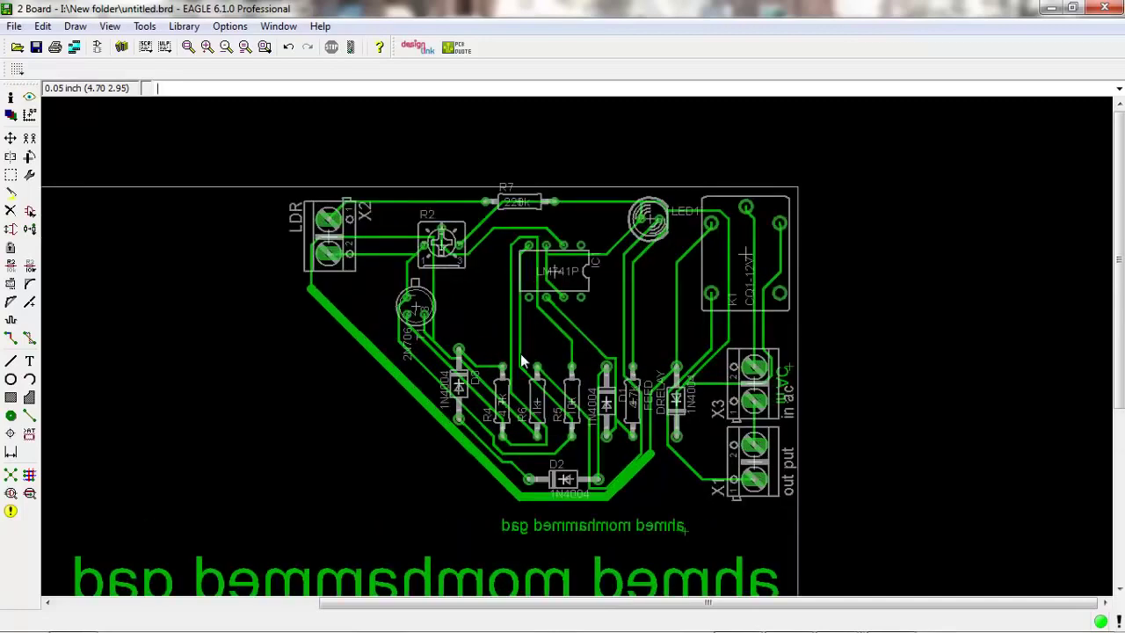
scroll(521, 353, "down", 1)
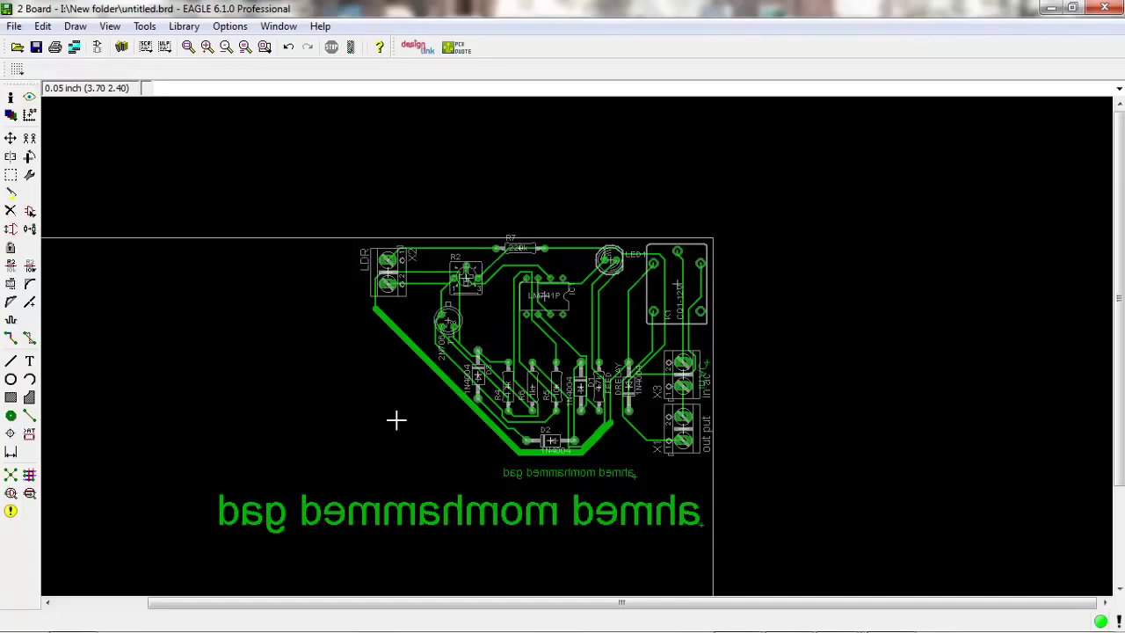
Step: Undo the two name-label placements with Ctrl+Z and zoom to check the board
key("ctrl+z")
key("ctrl+z")
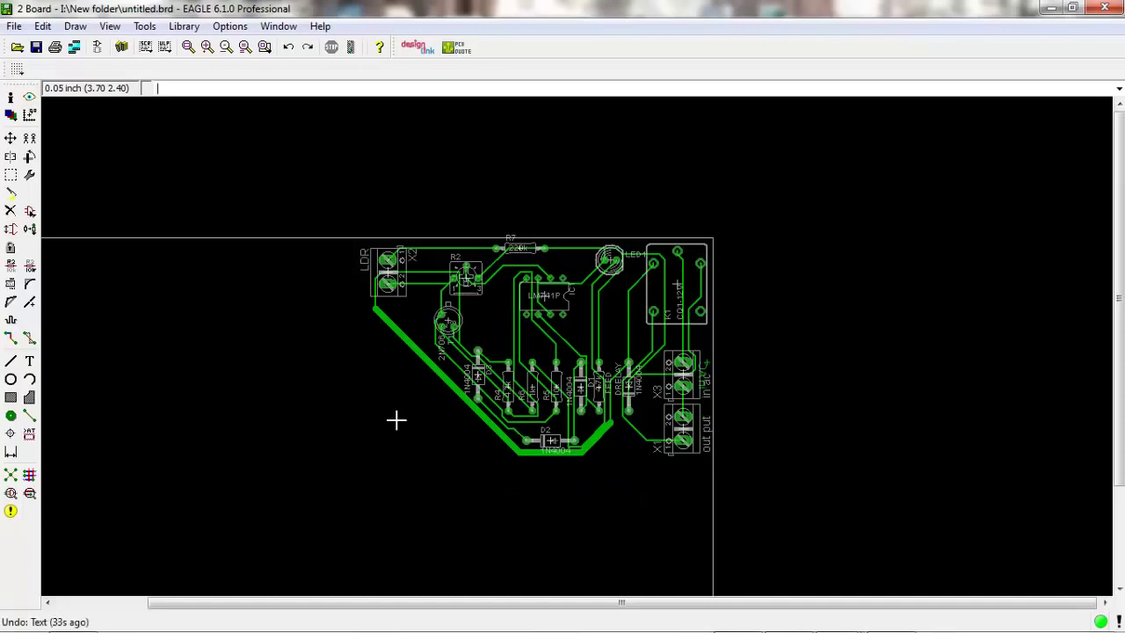
key("ctrl+z")
key("ctrl+z")
key("ctrl+z")
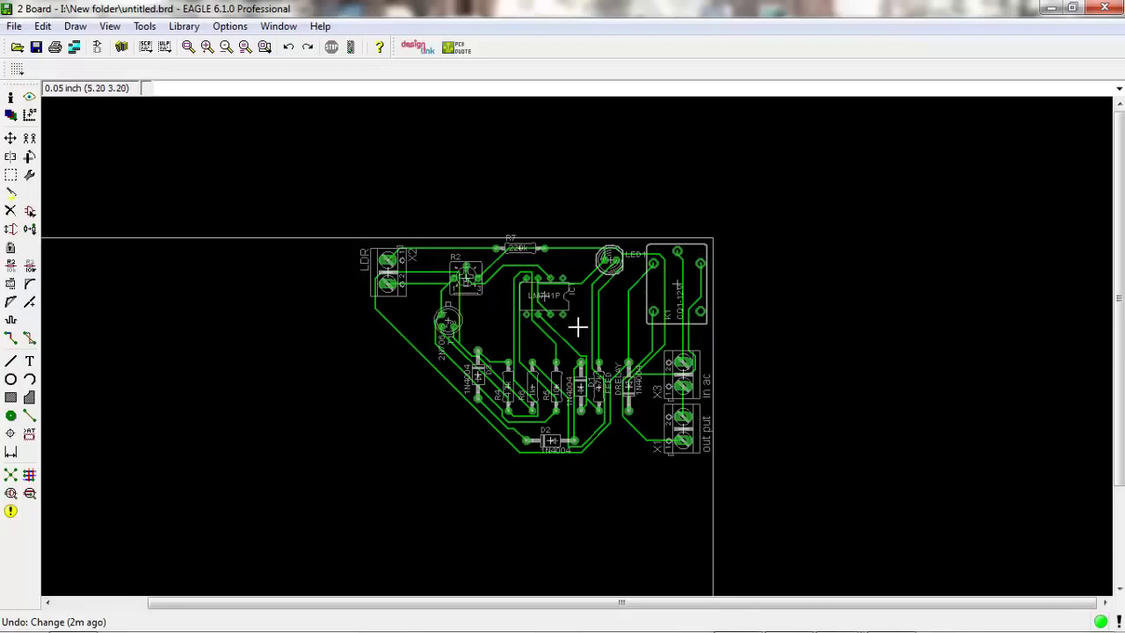
scroll(602, 303, "up", 2)
scroll(615, 302, "up", 2)
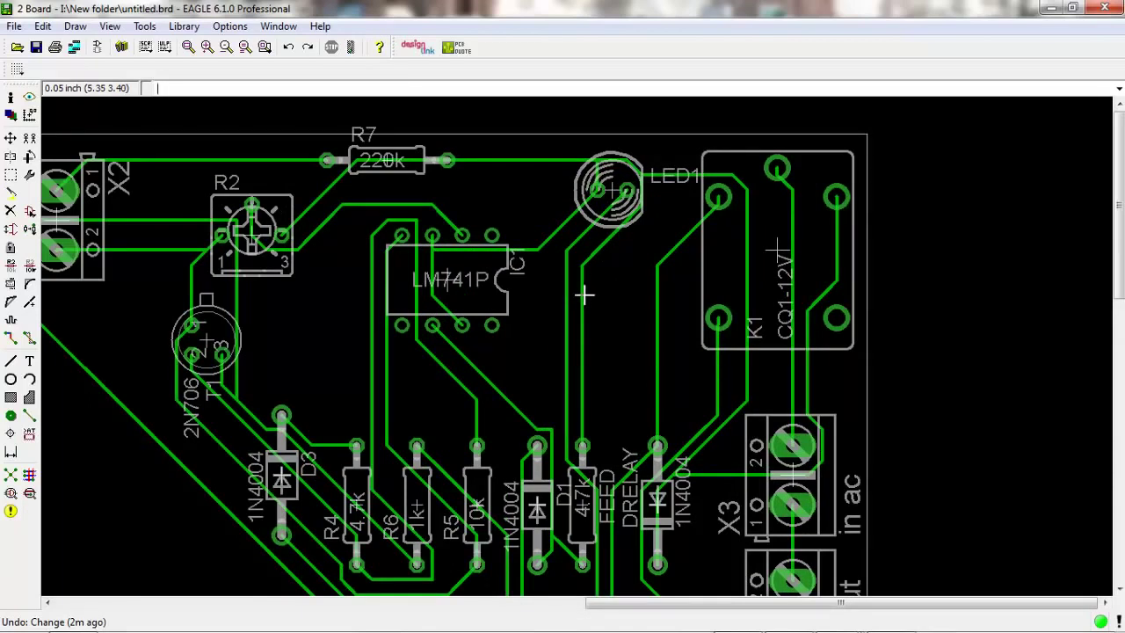
scroll(580, 296, "down", 1)
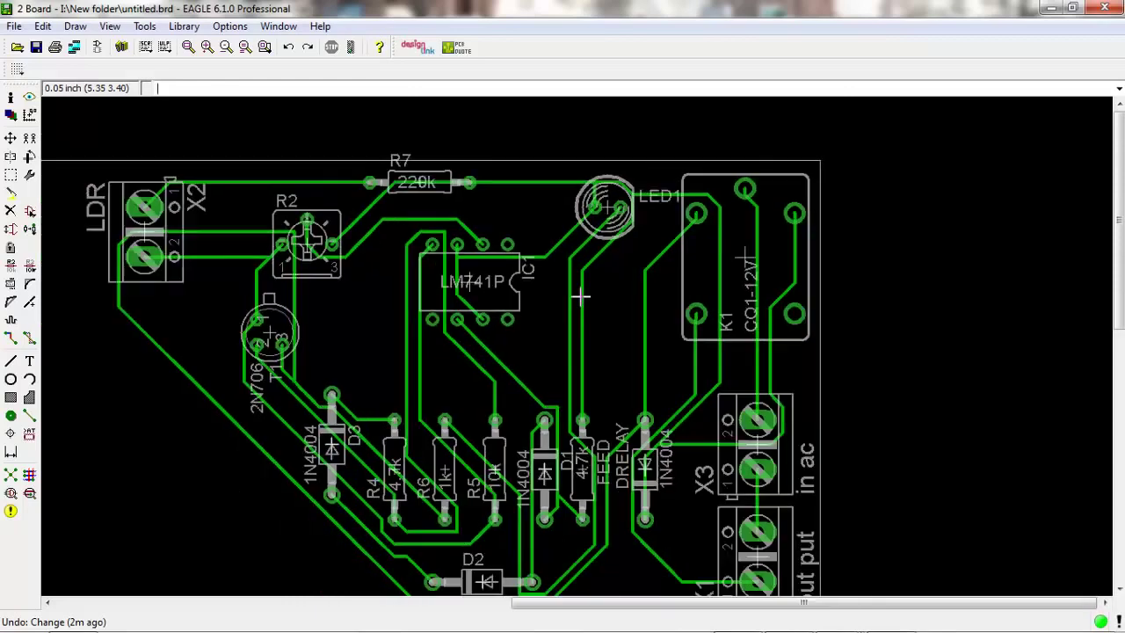
scroll(580, 297, "down", 1)
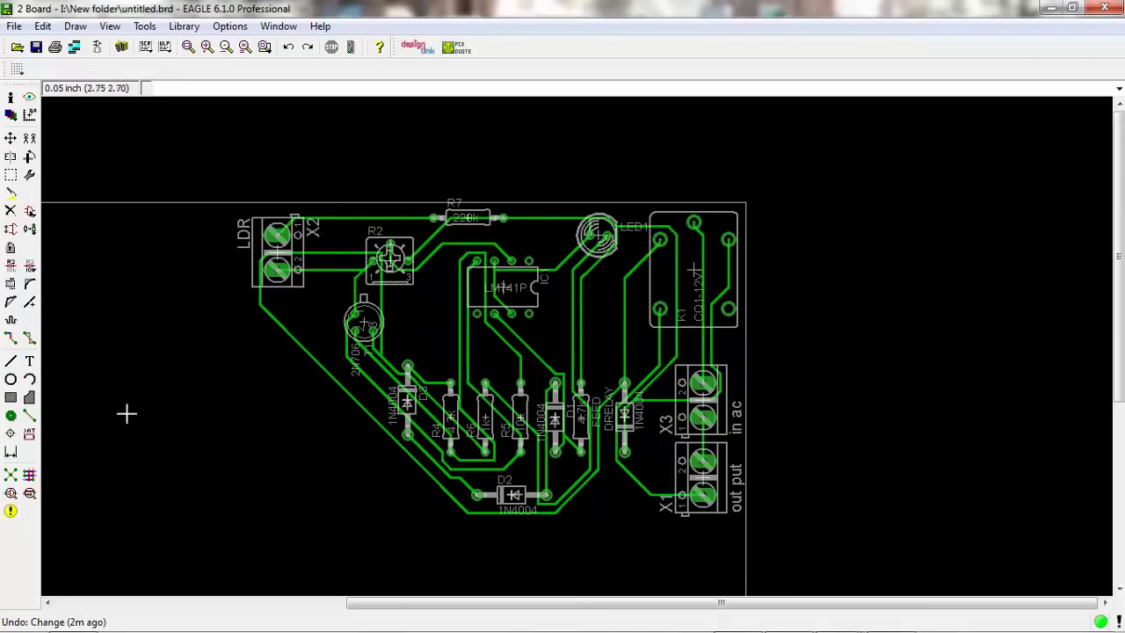
left_click(31, 399)
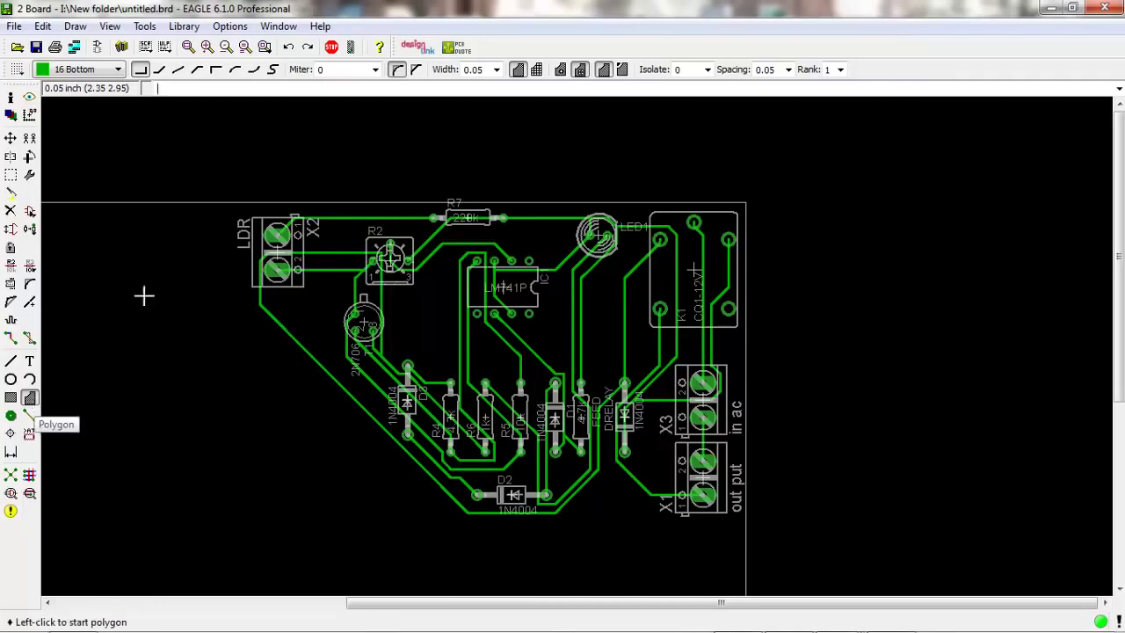
Step: Draw a GND polygon on Bottom from the board's top-left to bottom-right corner, then autoroute
left_click(213, 89)
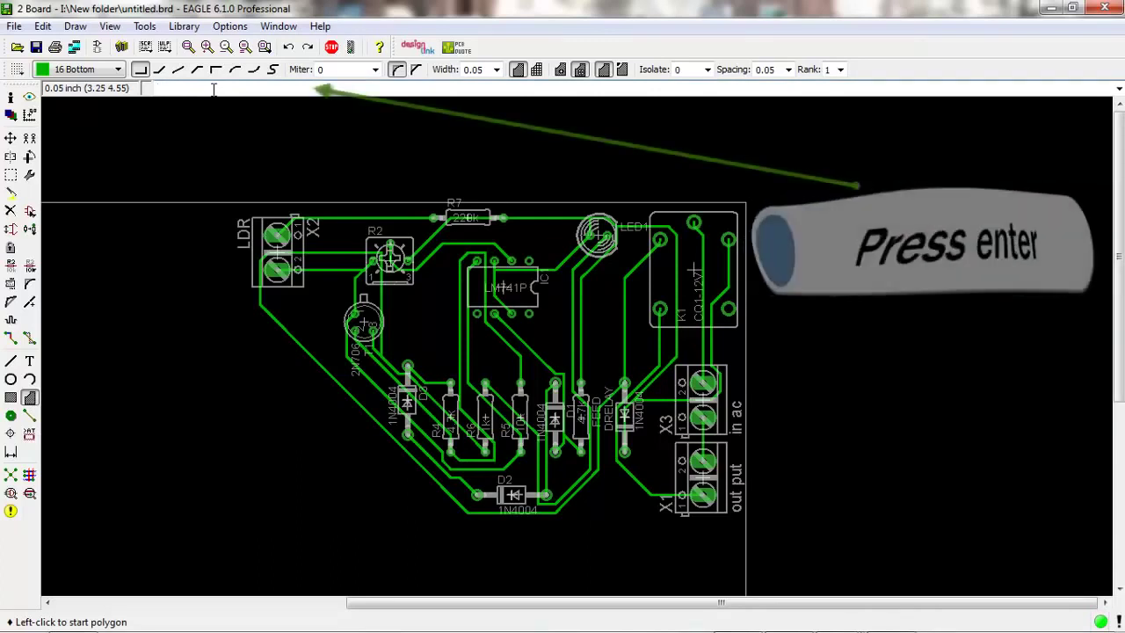
type("GND")
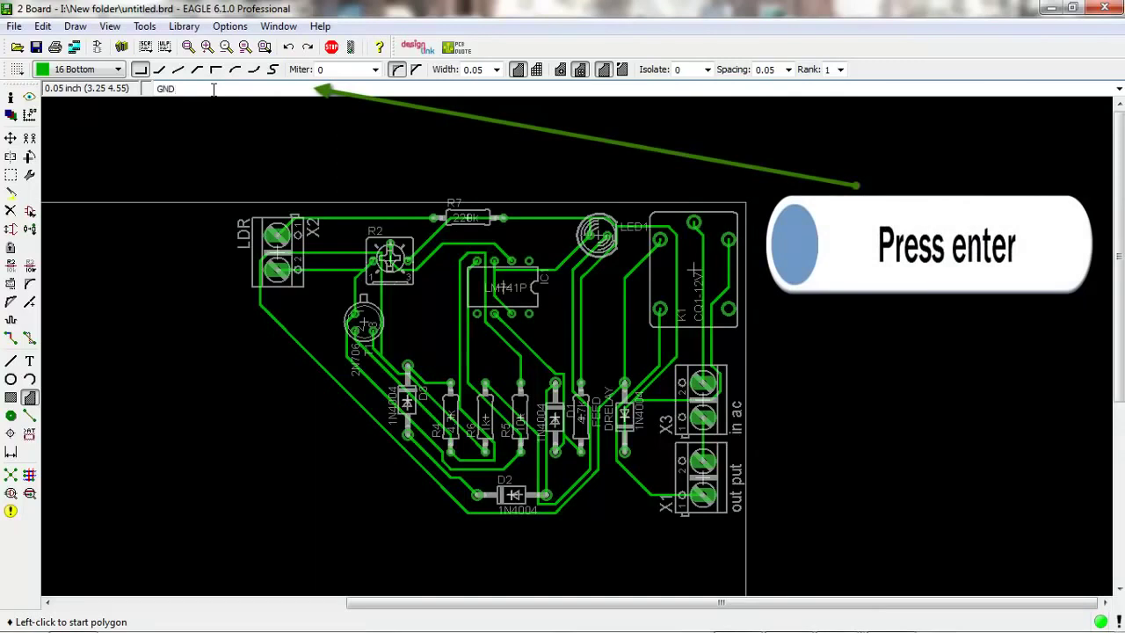
key("Return")
left_click(238, 201)
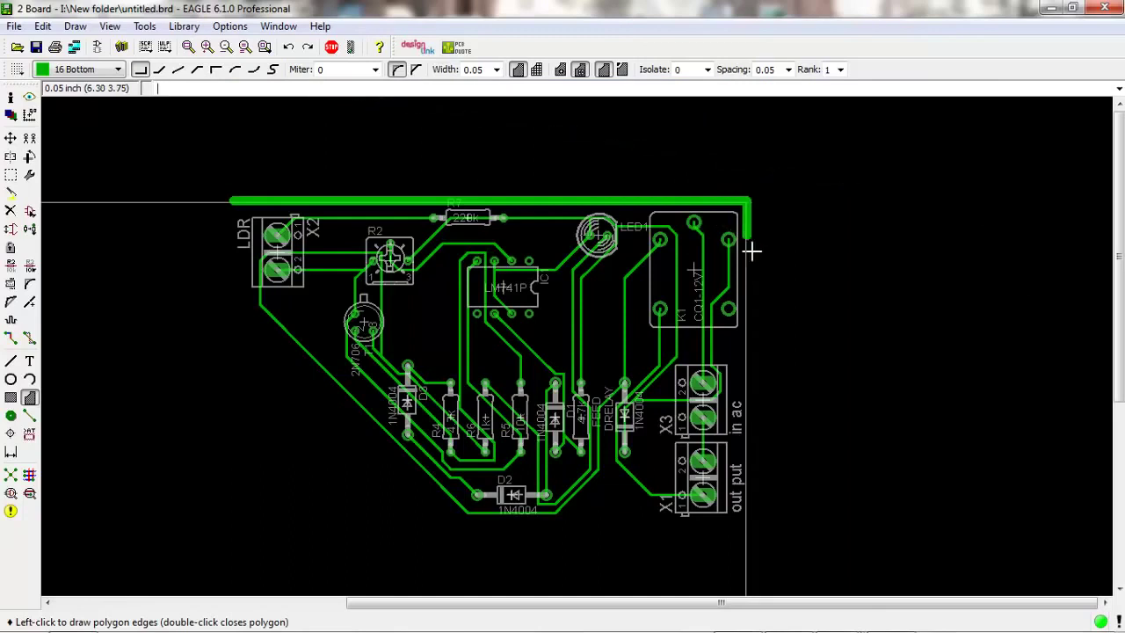
left_click(746, 538)
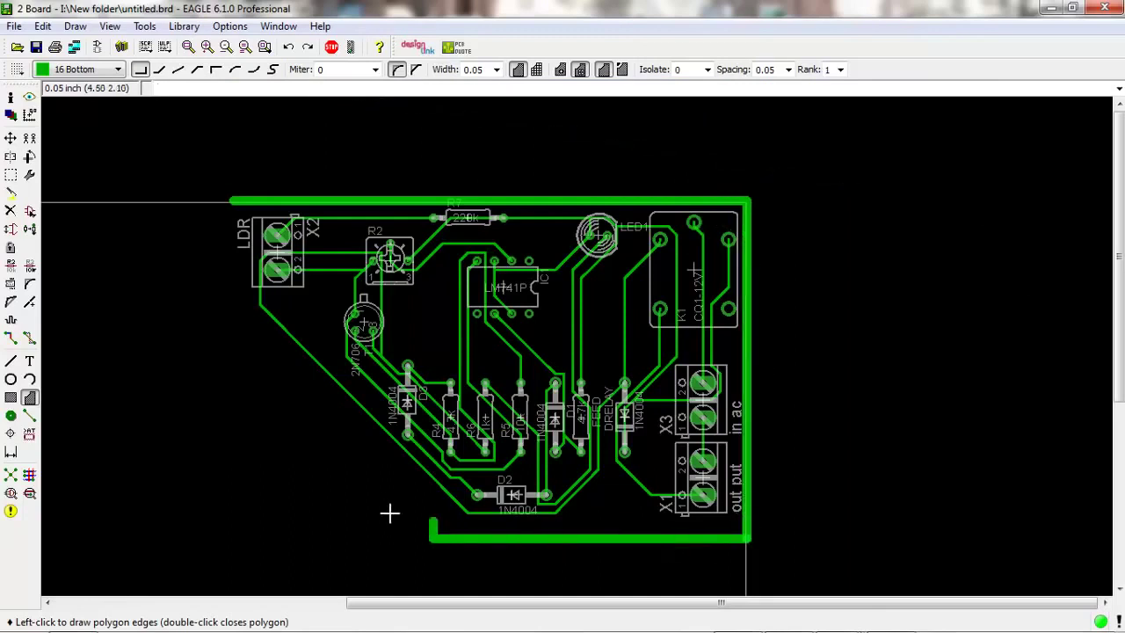
left_click(227, 207)
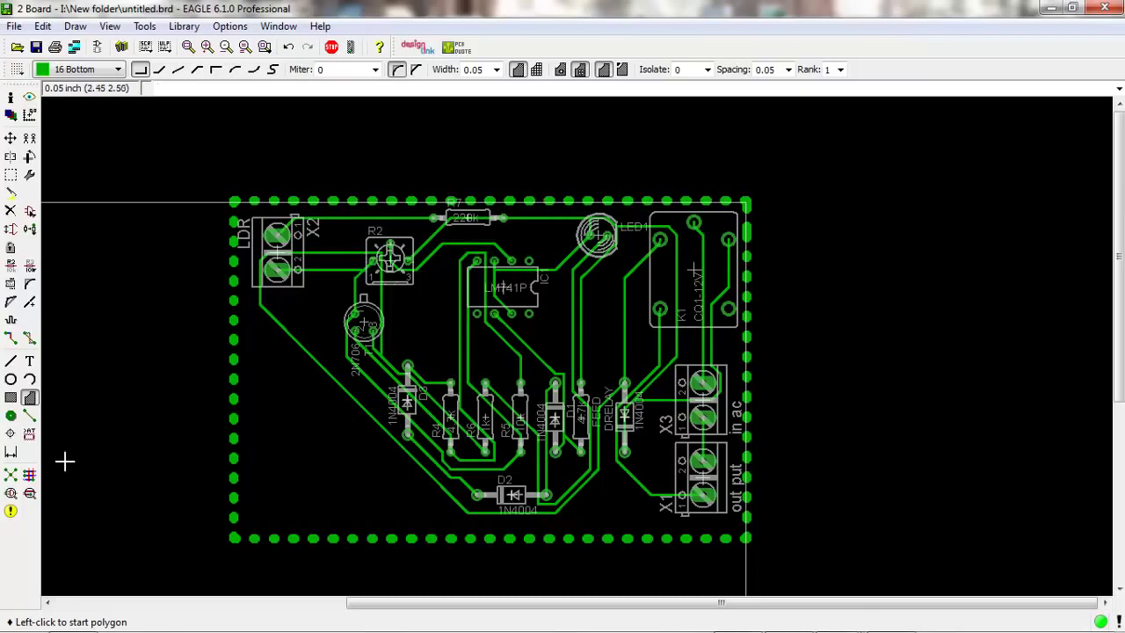
left_click(29, 475)
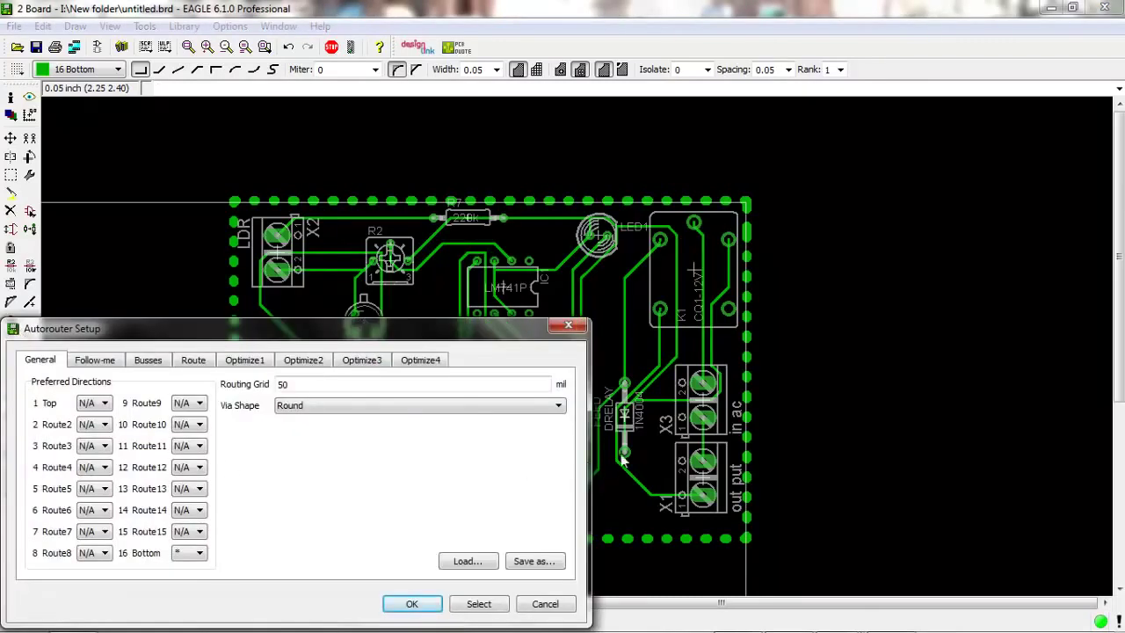
left_click(410, 606)
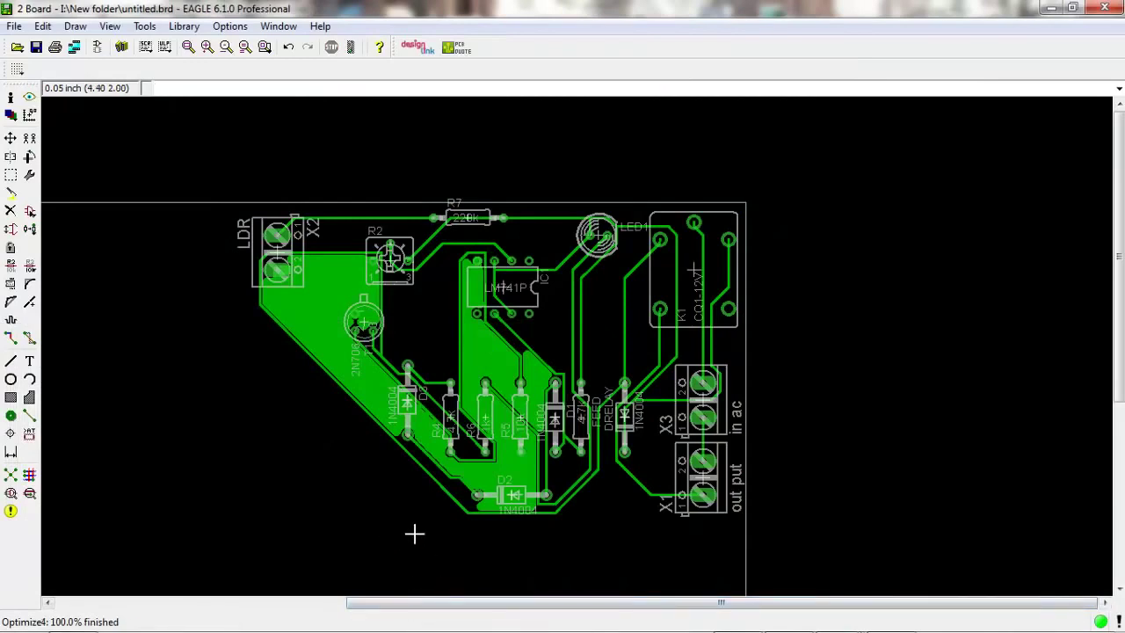
scroll(466, 338, "up", 1)
scroll(514, 327, "up", 1)
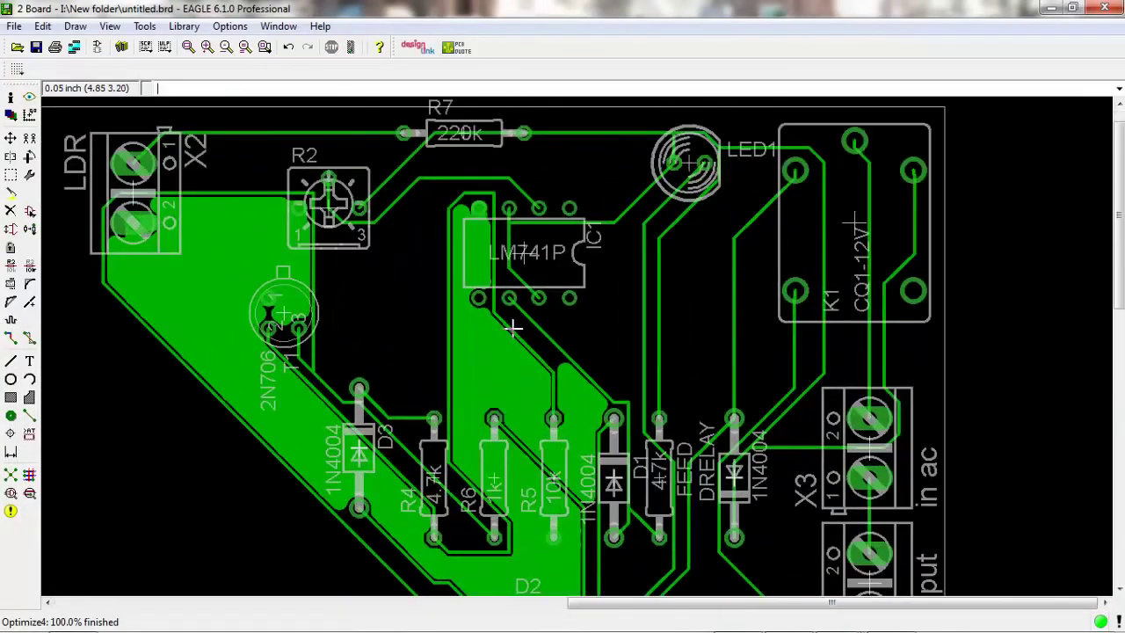
scroll(508, 316, "down", 2)
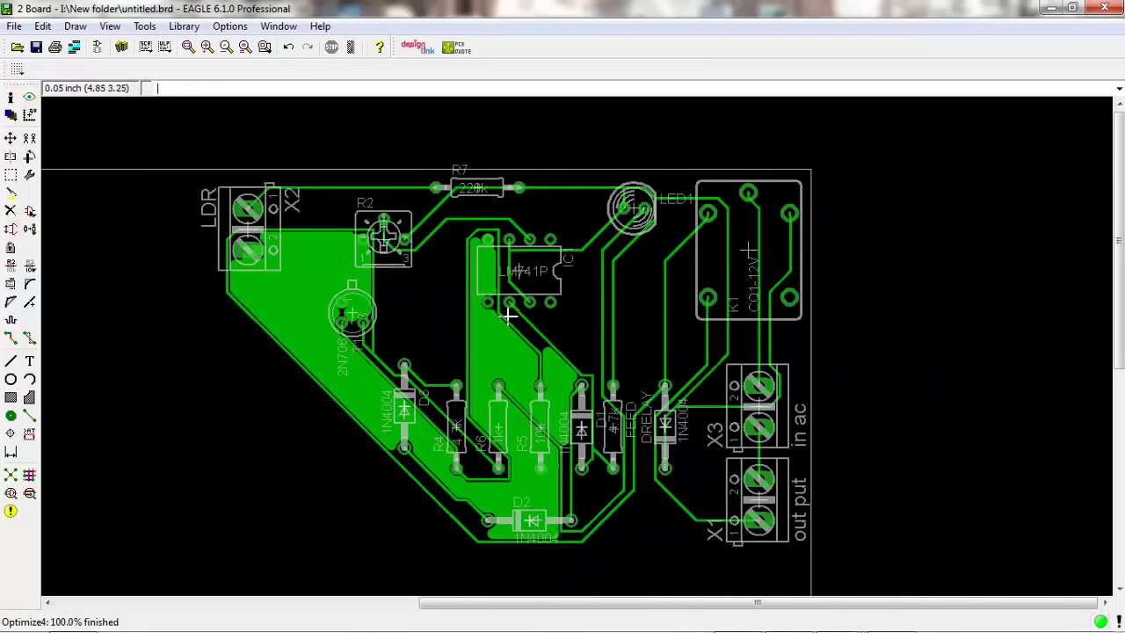
scroll(562, 397, "up", 4)
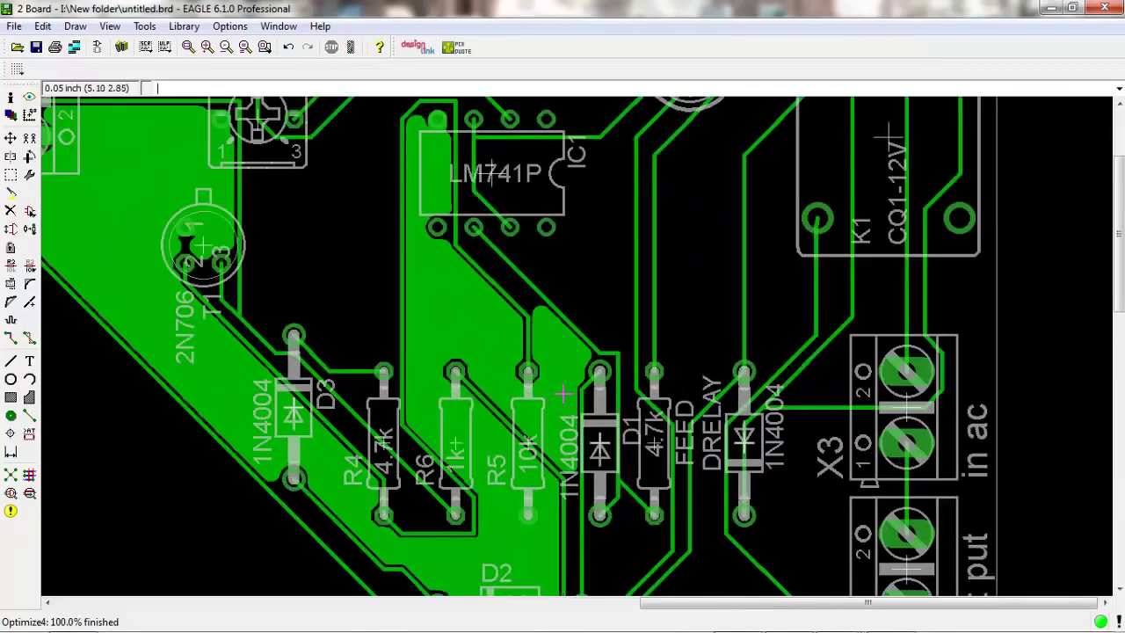
scroll(562, 395, "up", 3)
scroll(562, 395, "down", 1)
scroll(562, 395, "down", 7)
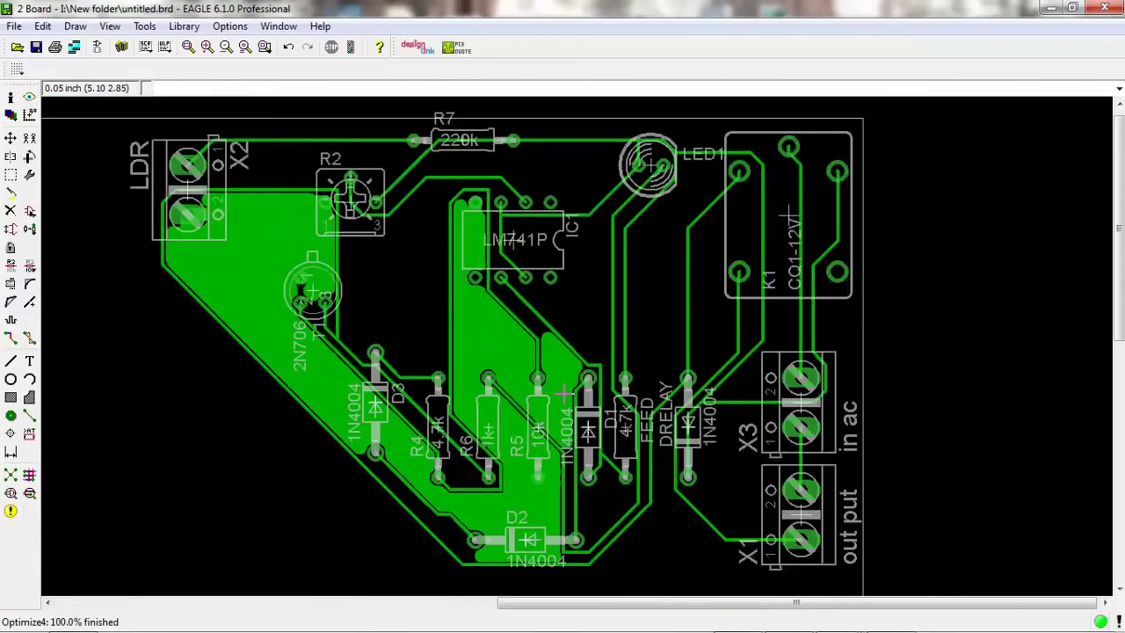
scroll(563, 395, "up", 3)
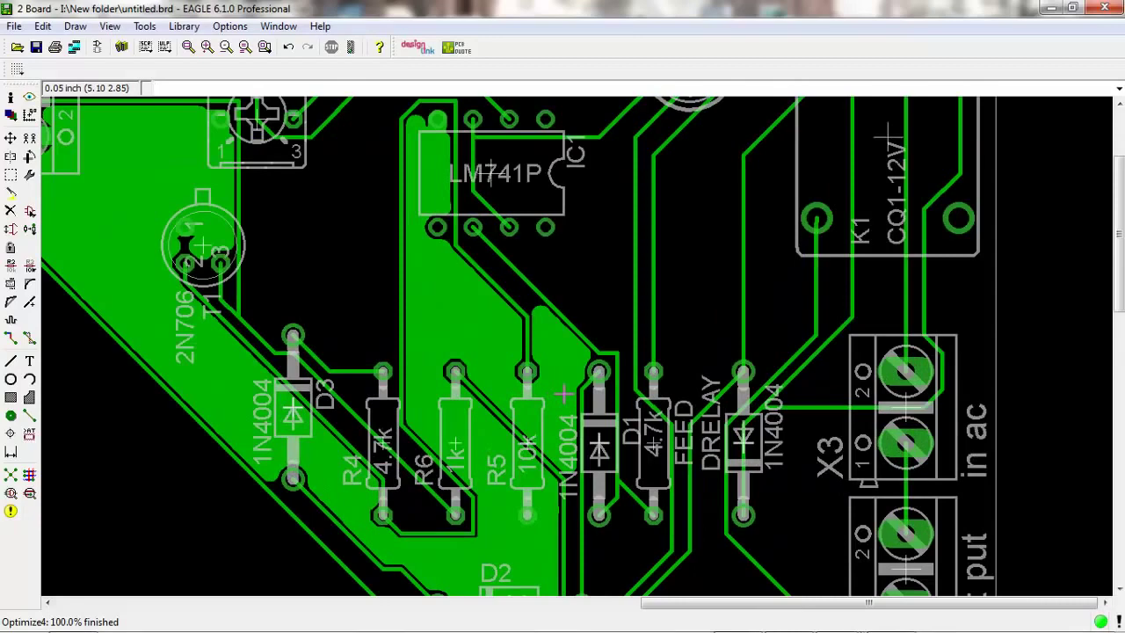
scroll(563, 395, "down", 1)
scroll(563, 395, "down", 1)
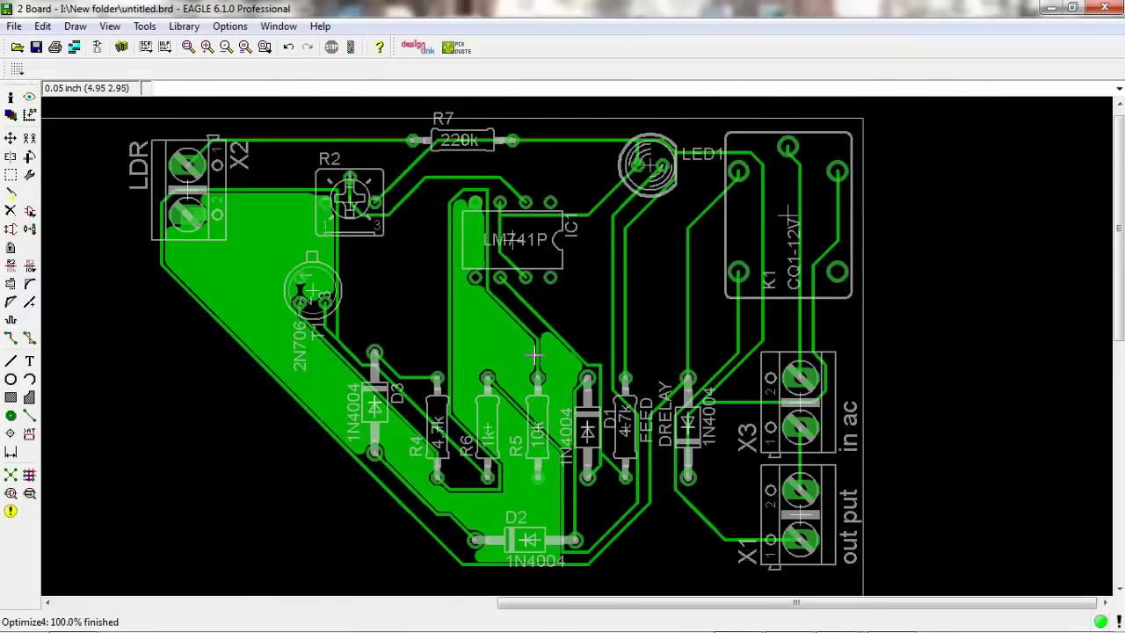
scroll(508, 312, "up", 2)
scroll(515, 306, "up", 1)
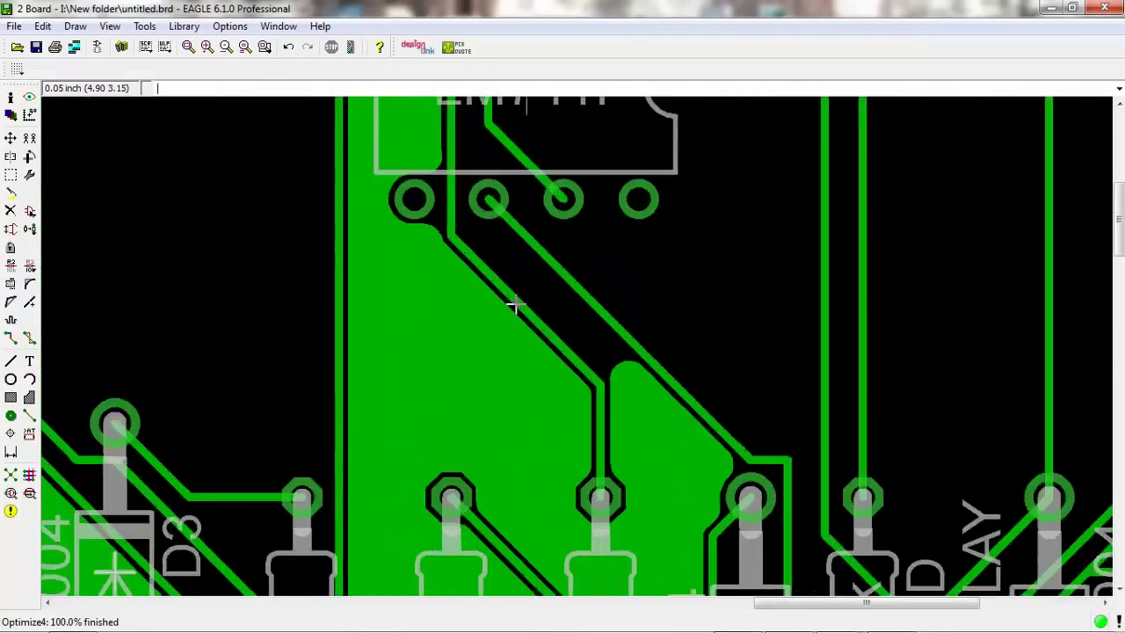
scroll(515, 307, "up", 1)
scroll(516, 301, "down", 1)
scroll(517, 296, "down", 1)
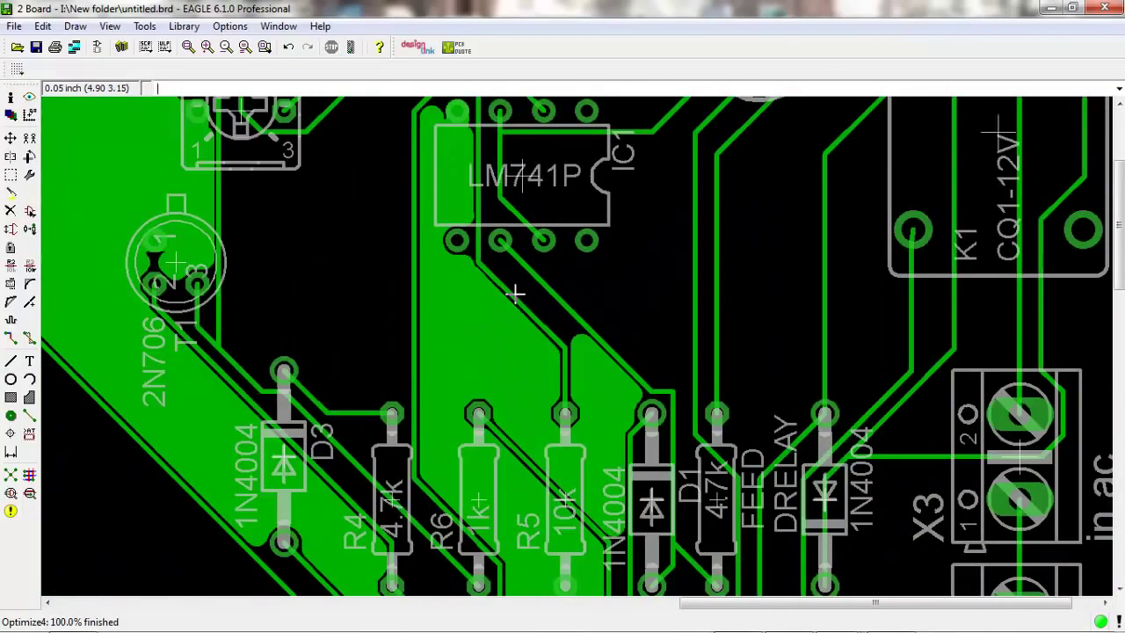
left_click(10, 138)
scroll(579, 227, "down", 1)
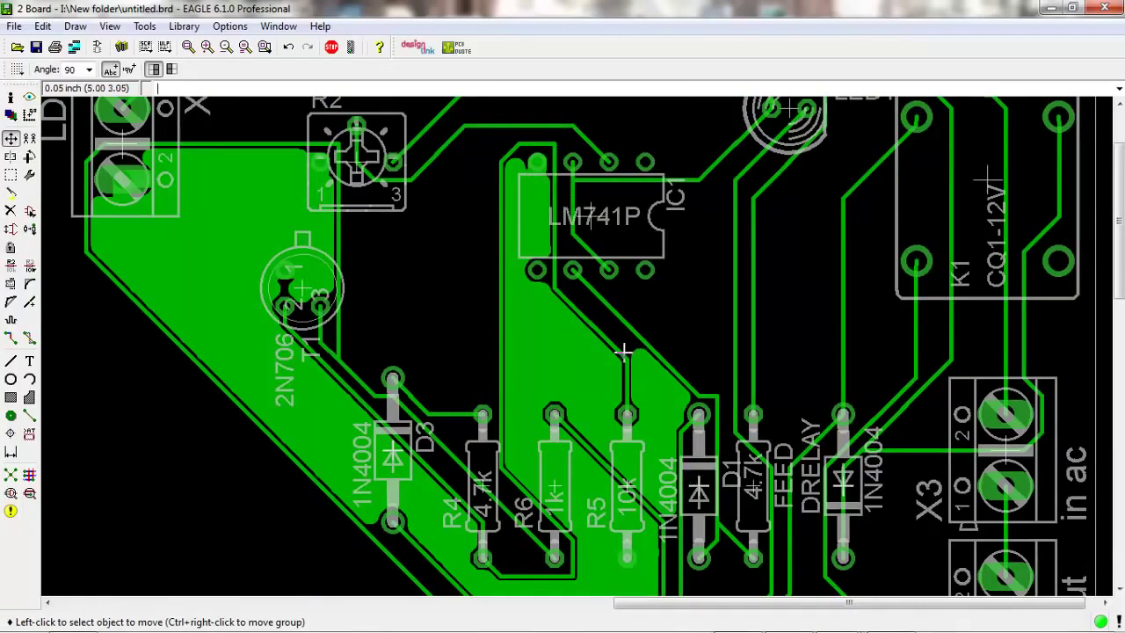
scroll(650, 378, "up", 3)
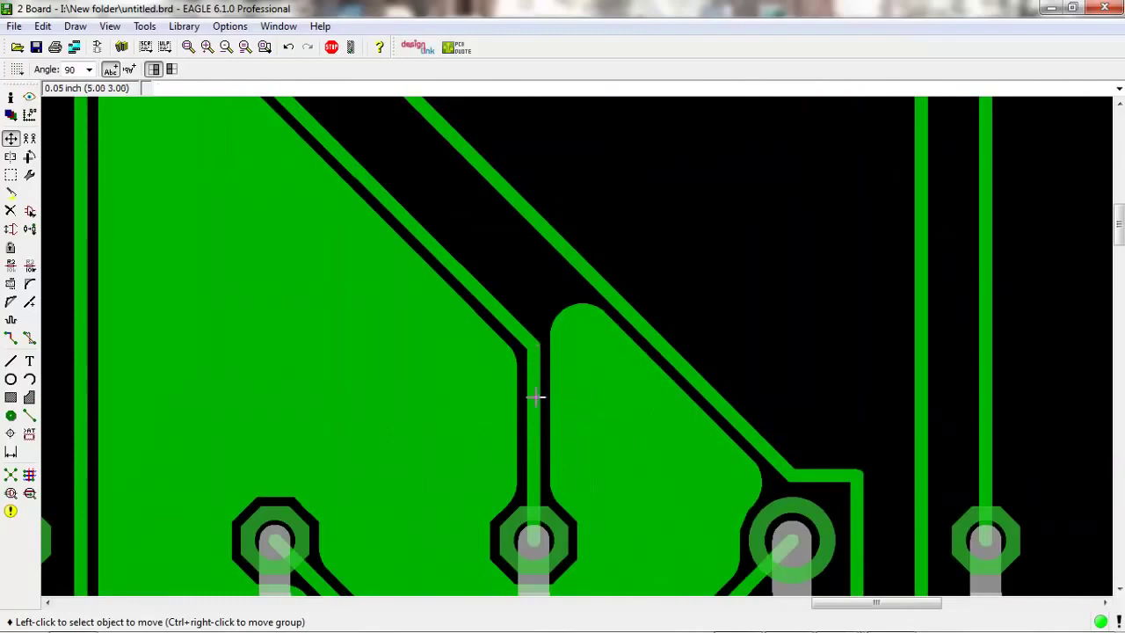
scroll(719, 420, "down", 3)
scroll(762, 452, "down", 1)
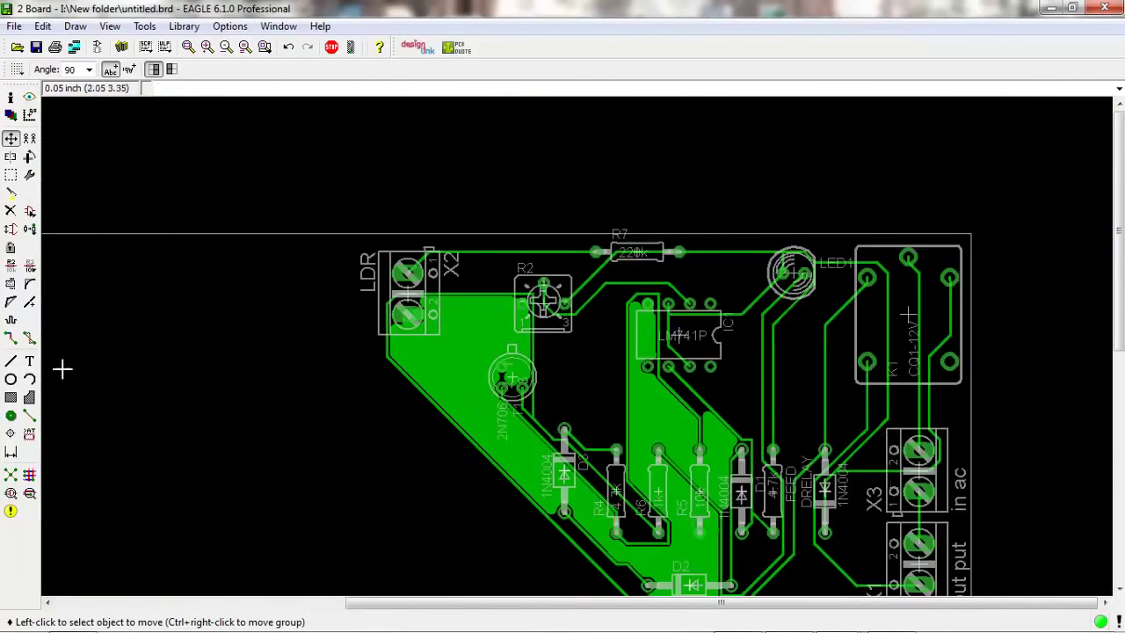
left_click(29, 397)
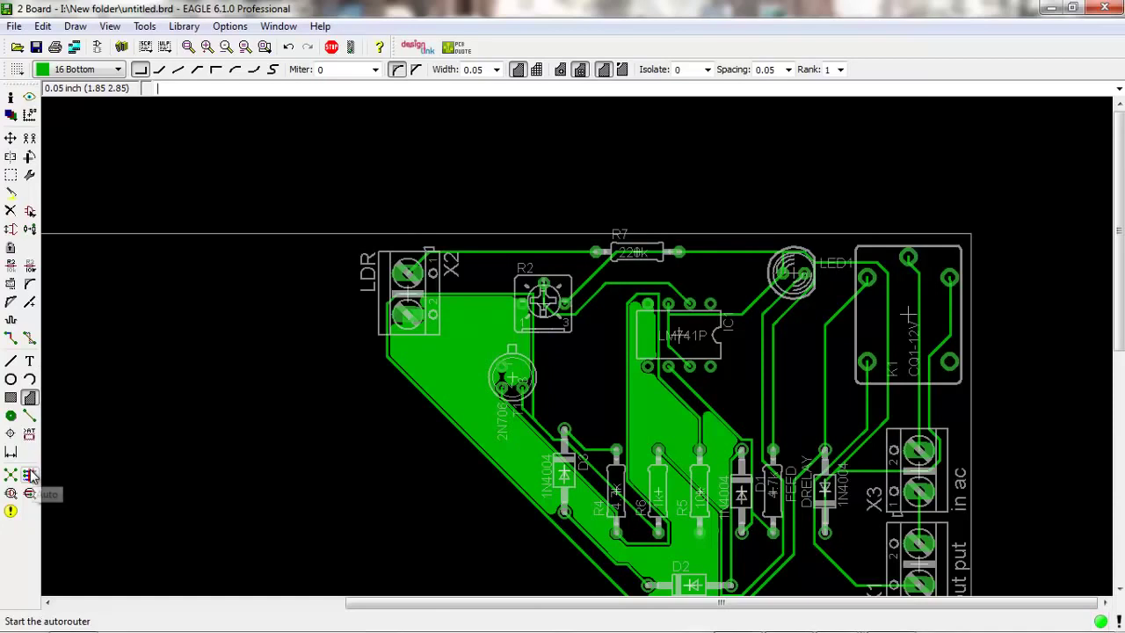
Step: Group the whole board and rip up all its routed traces
left_click(30, 340)
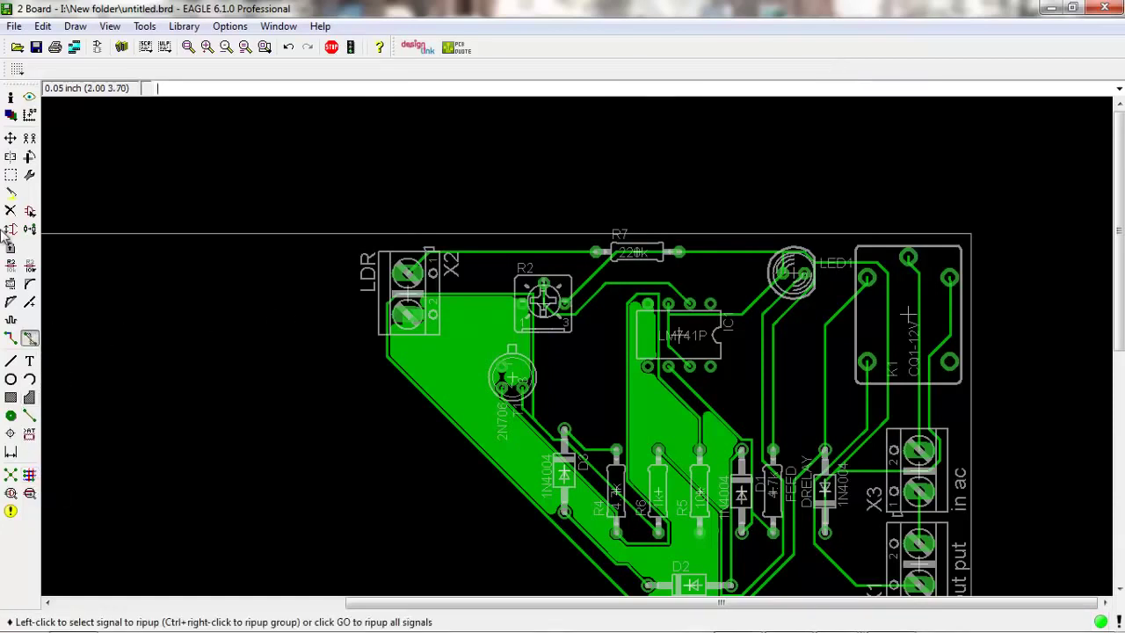
left_click(10, 174)
scroll(565, 402, "down", 2)
left_click_drag(389, 274, 866, 562)
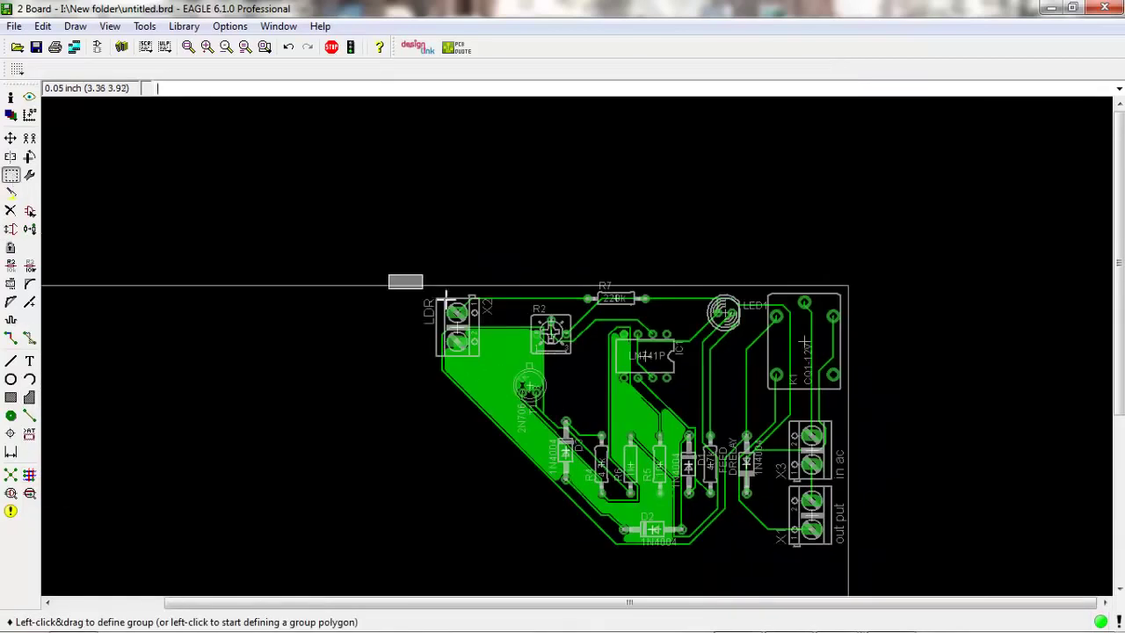
right_click(642, 421)
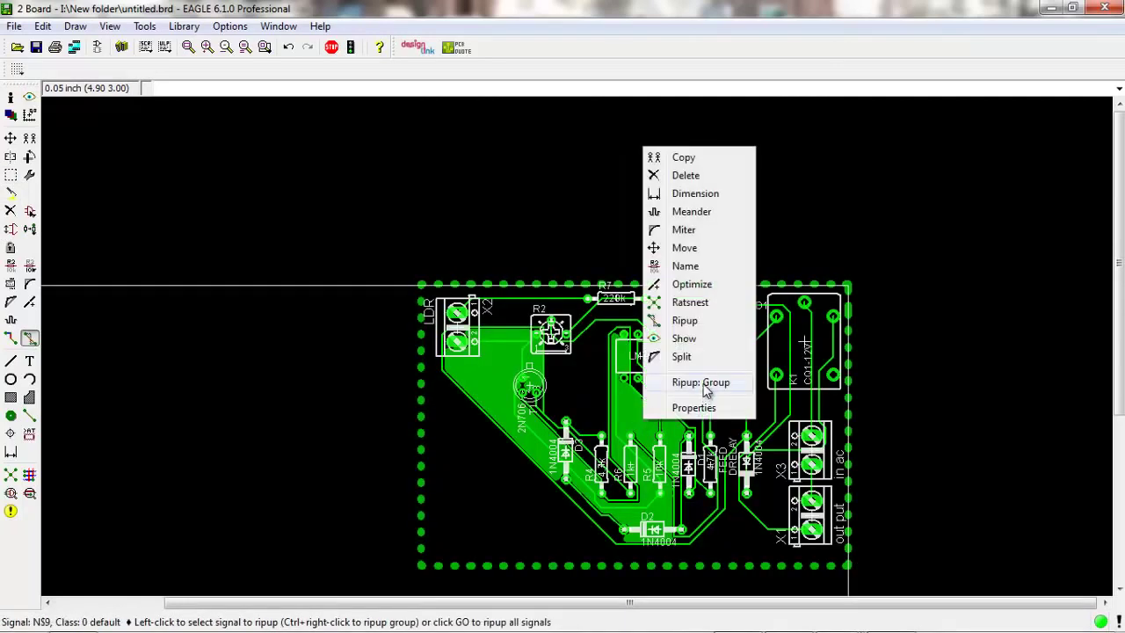
left_click(700, 383)
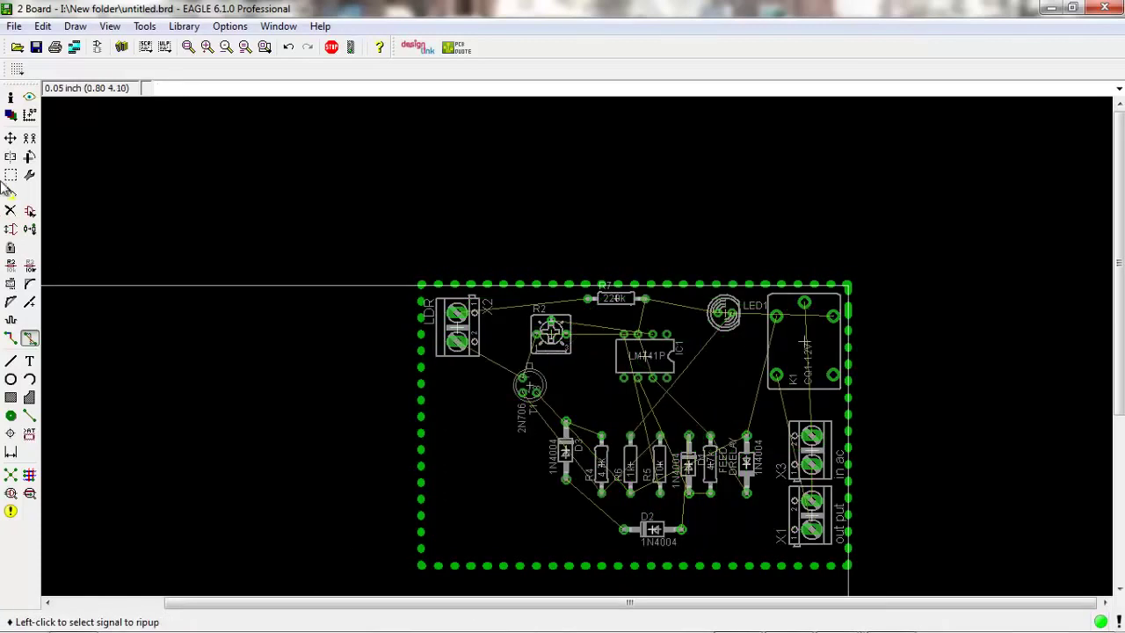
Step: Delete the old GND polygon's corners and edges
left_click(11, 211)
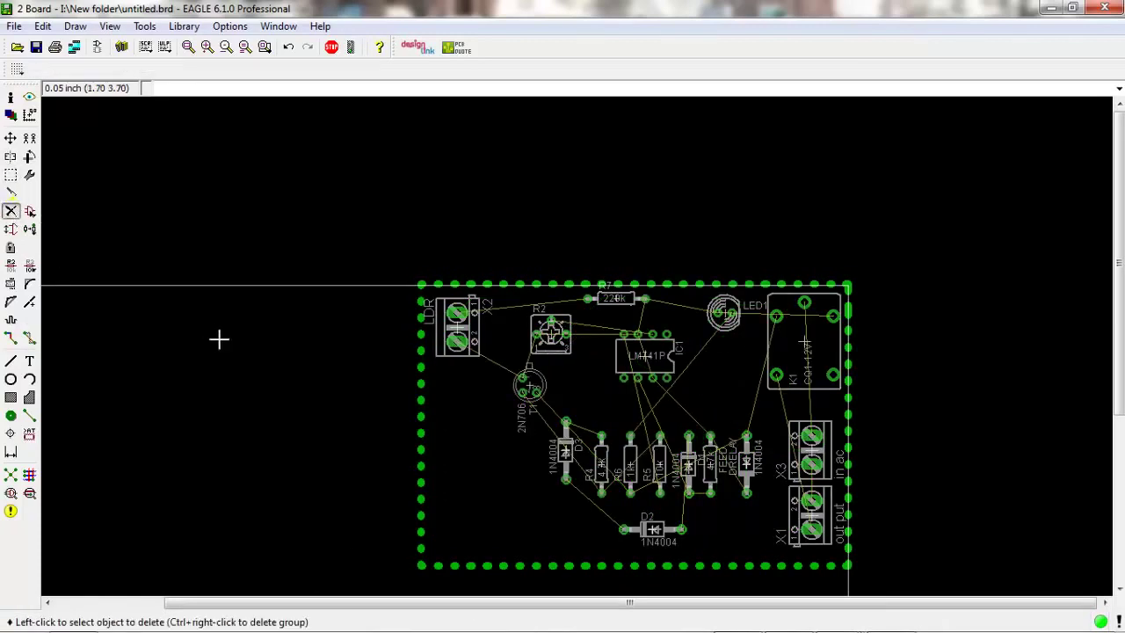
left_click(420, 395)
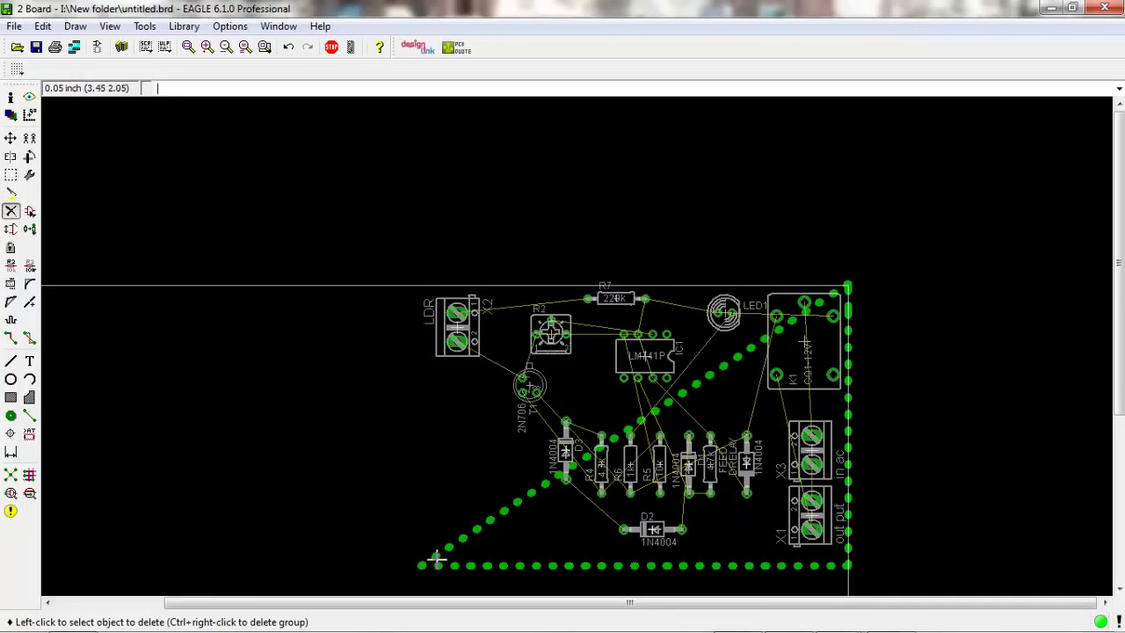
left_click(436, 559)
left_click(849, 566)
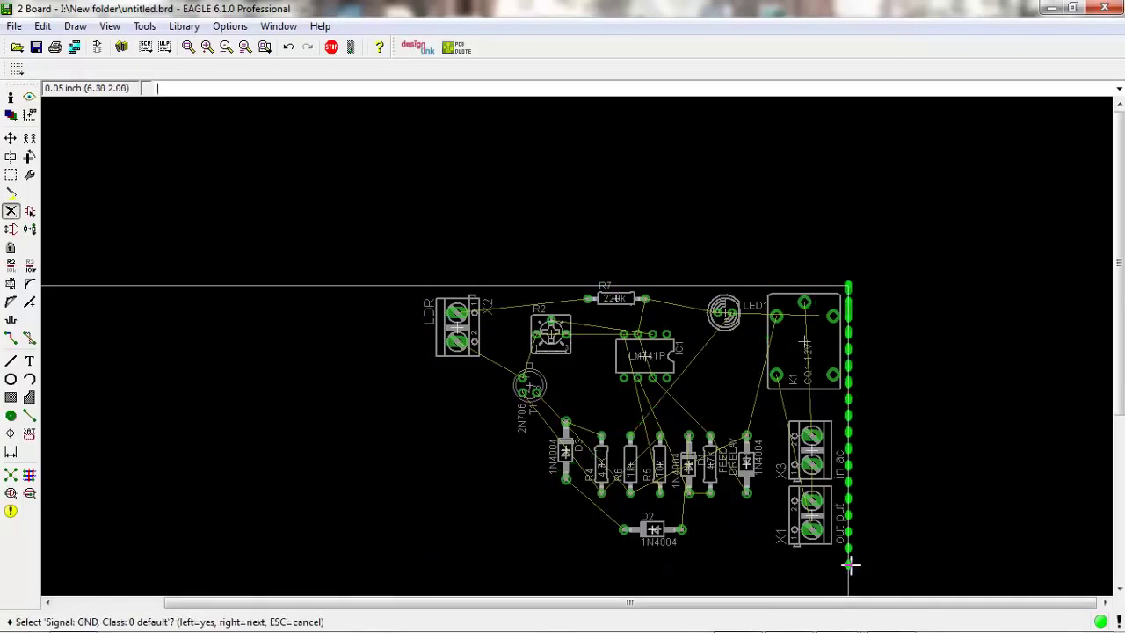
key("Escape")
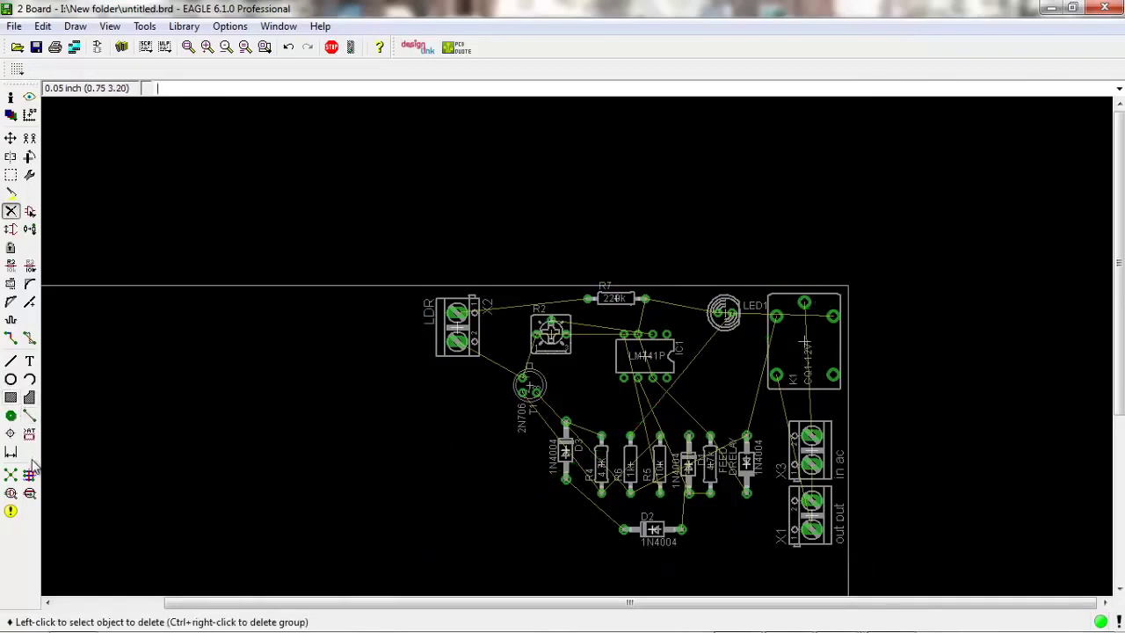
Step: Set the polygon isolate to 0.04 and outline width to 0.086
left_click(29, 397)
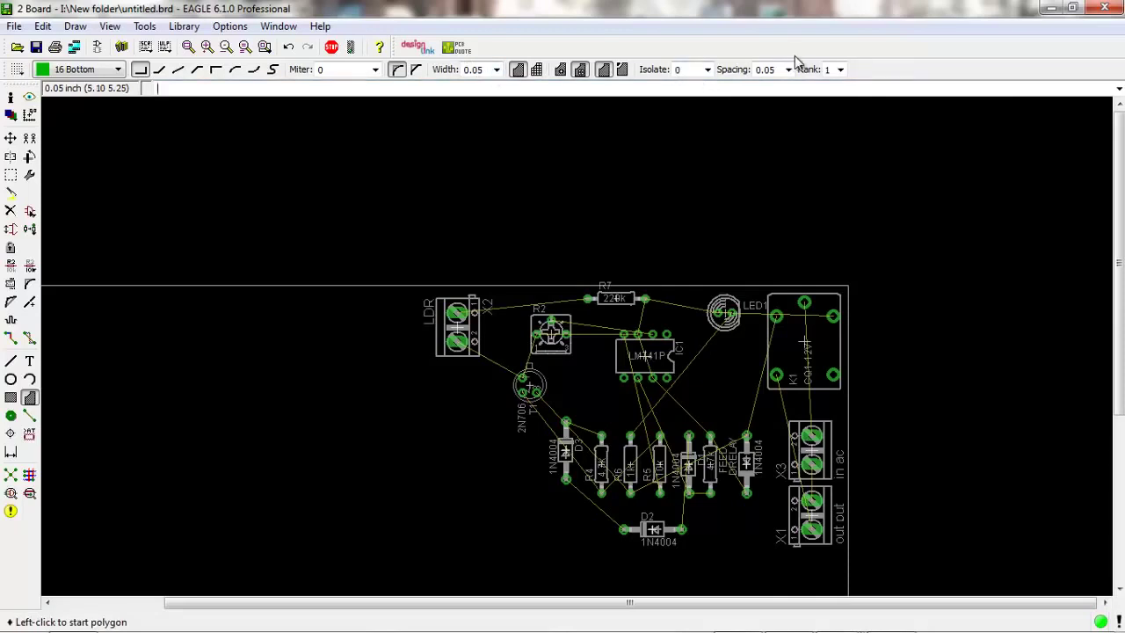
left_click(706, 76)
left_click(706, 76)
left_click(708, 71)
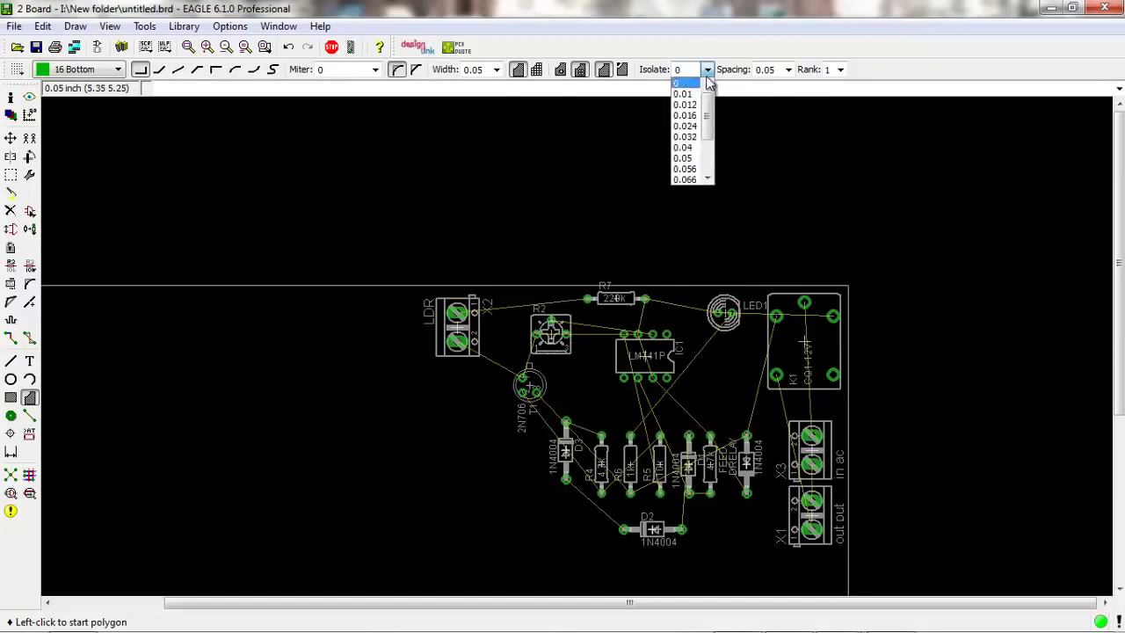
left_click(684, 147)
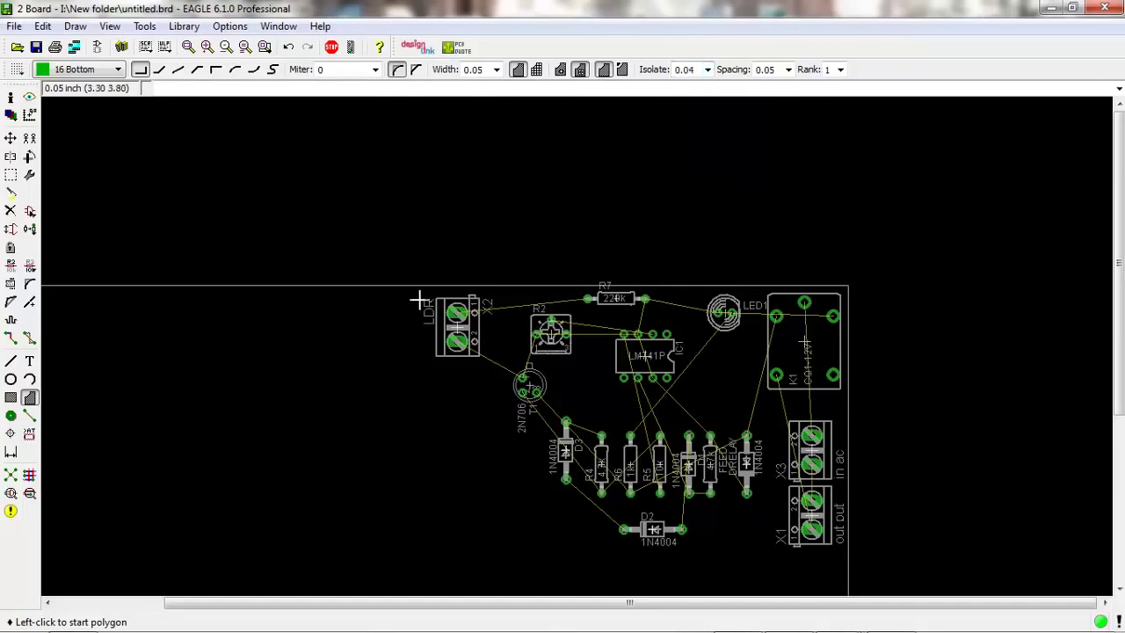
left_click(496, 70)
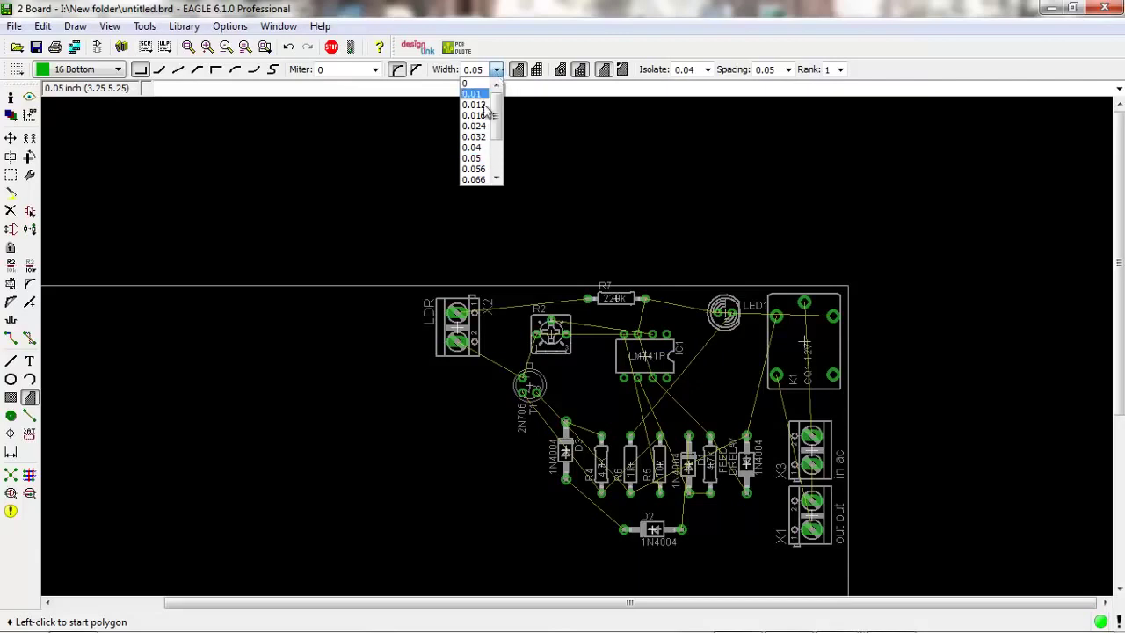
left_click_drag(497, 113, 494, 160)
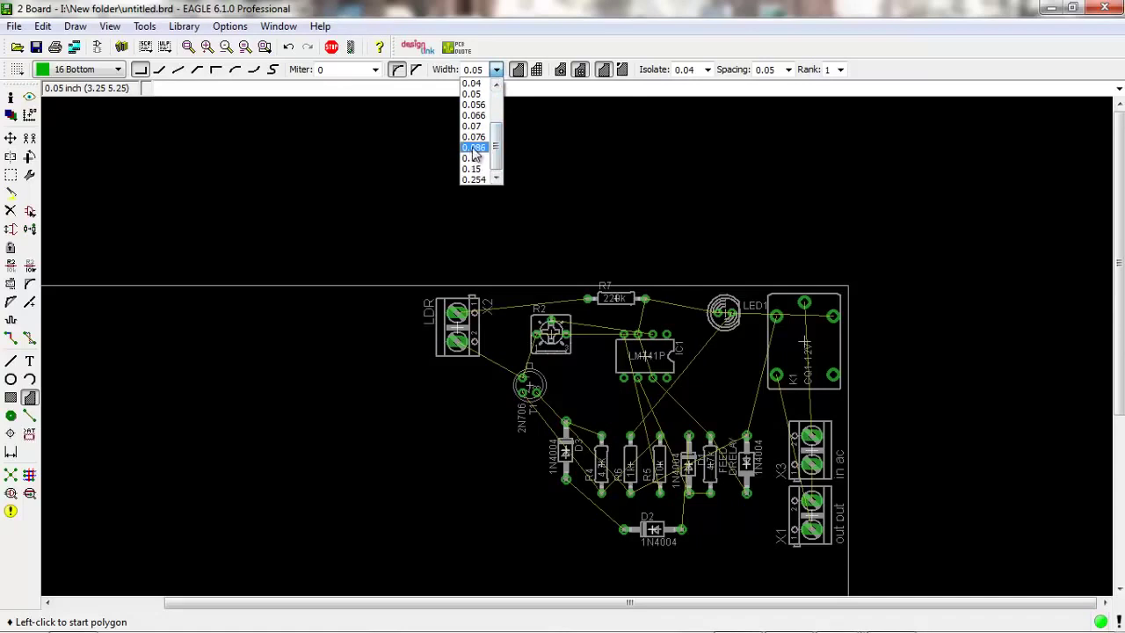
left_click(473, 147)
Step: Draw the Bottom polygon as a rectangle enclosing the whole board
left_click(418, 284)
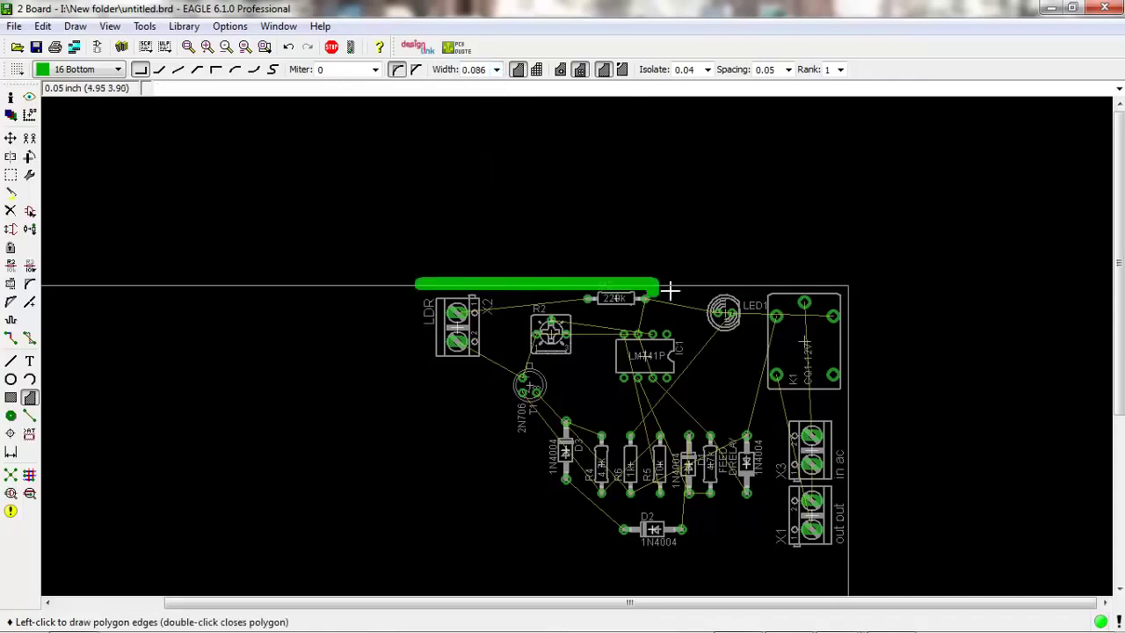
left_click(848, 578)
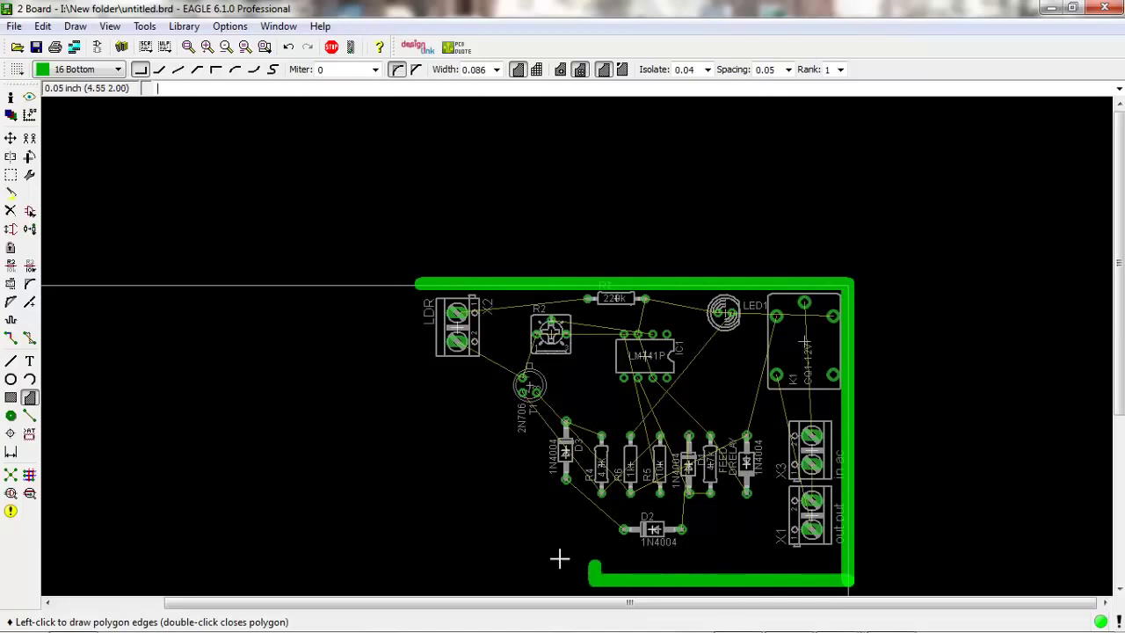
double_click(413, 281)
left_click(413, 282)
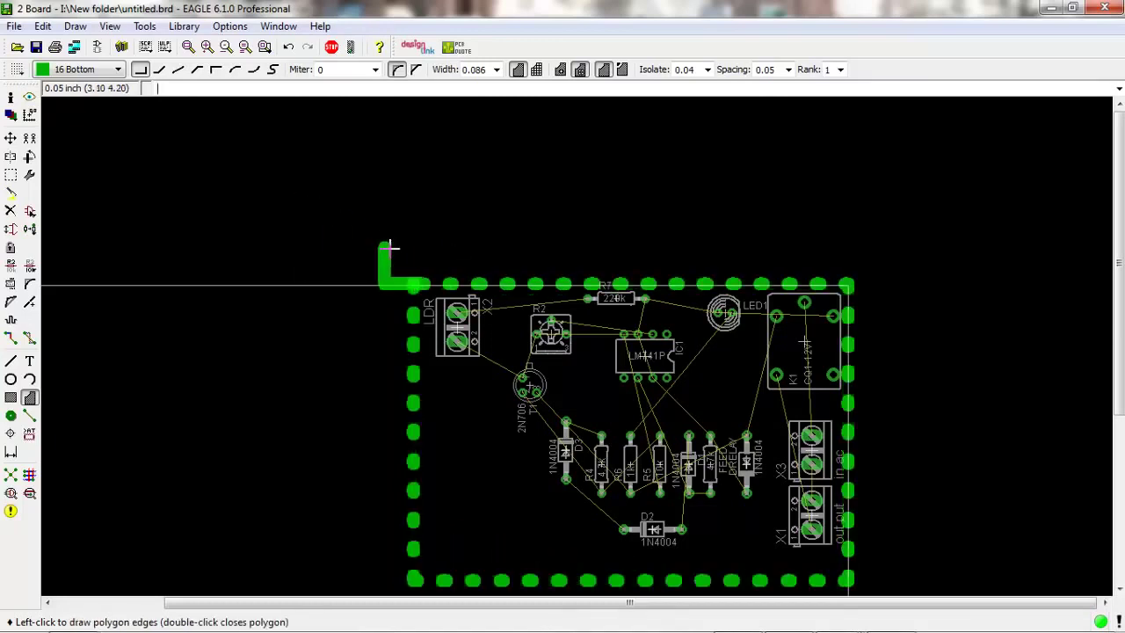
key("Escape")
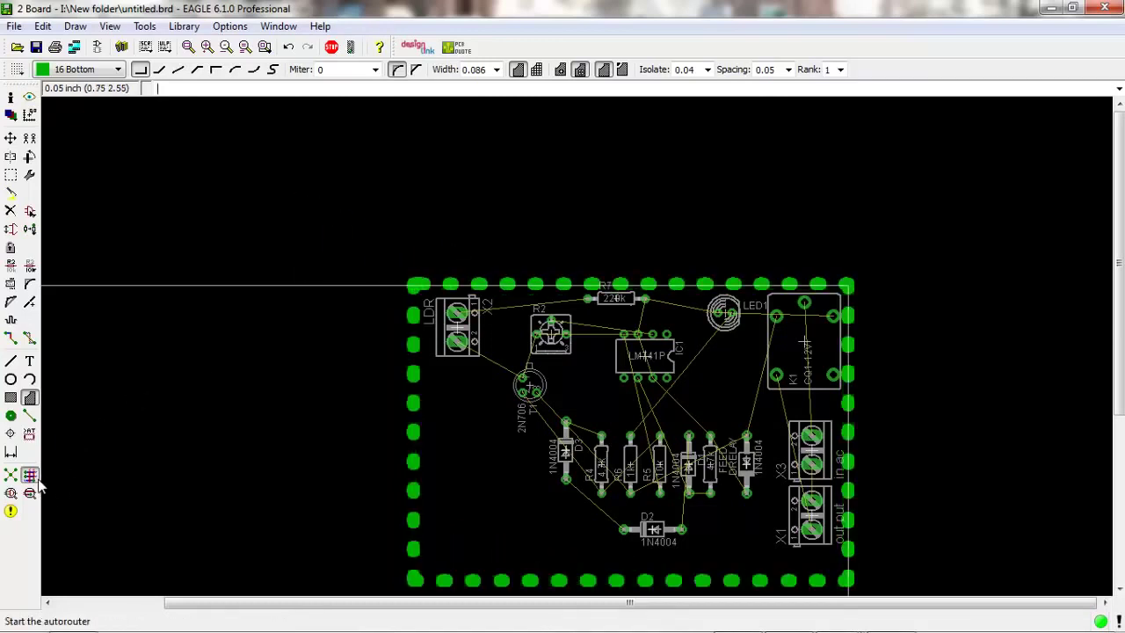
Step: Run the autorouter with the default setup and zoom in on the result
left_click(29, 474)
left_click(408, 599)
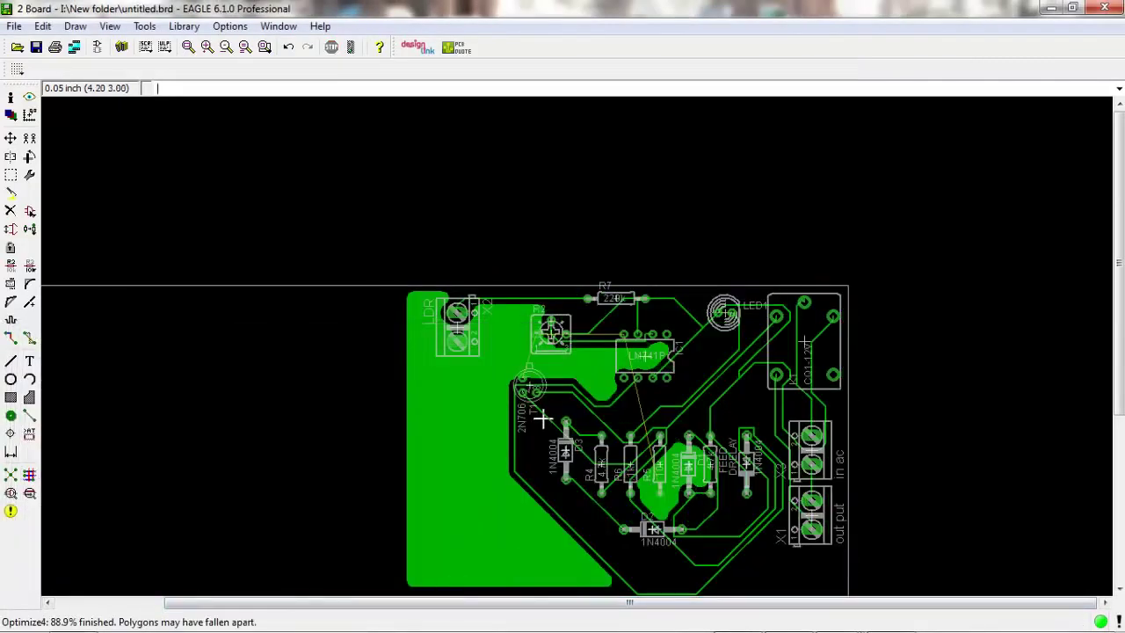
scroll(607, 334, "up", 1)
scroll(630, 333, "up", 1)
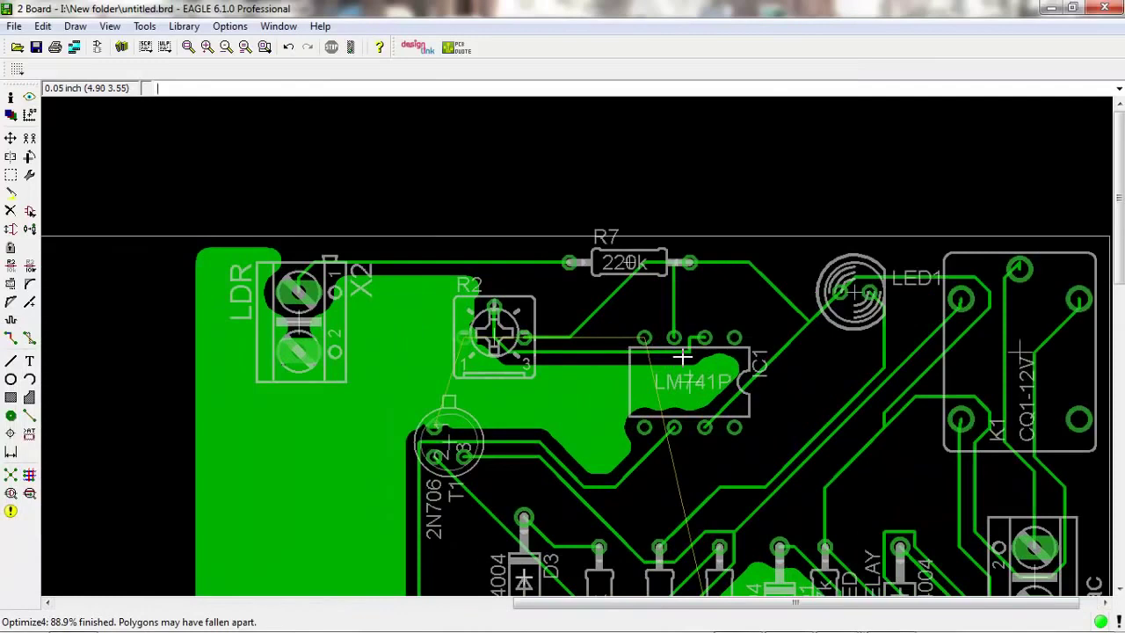
scroll(682, 355, "up", 1)
scroll(682, 355, "up", 1)
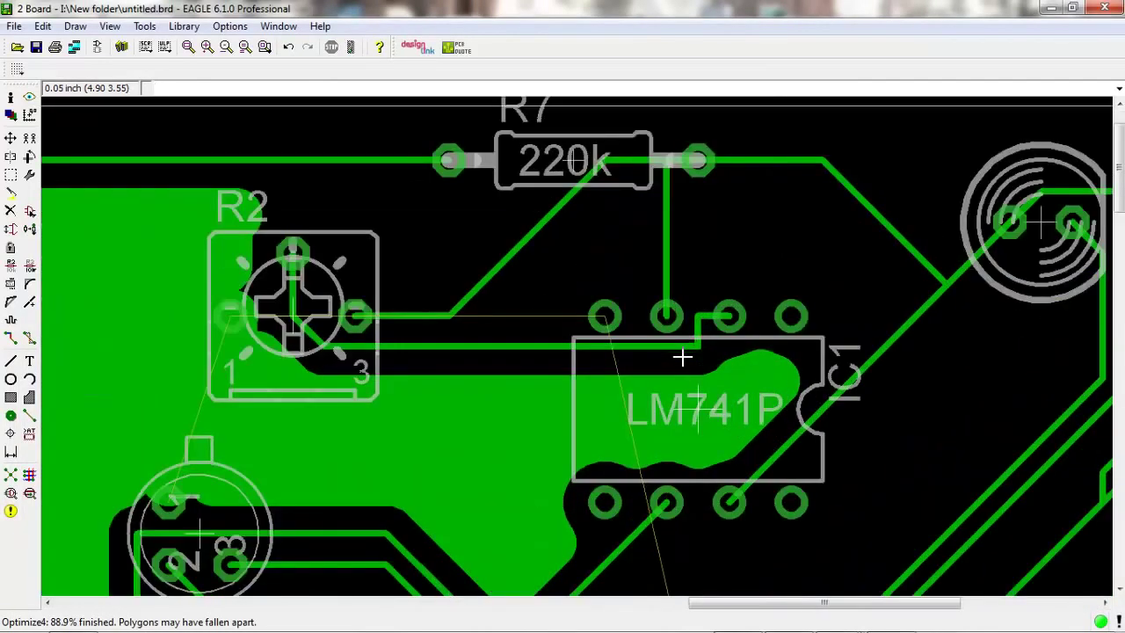
scroll(682, 356, "down", 1)
scroll(682, 356, "down", 1)
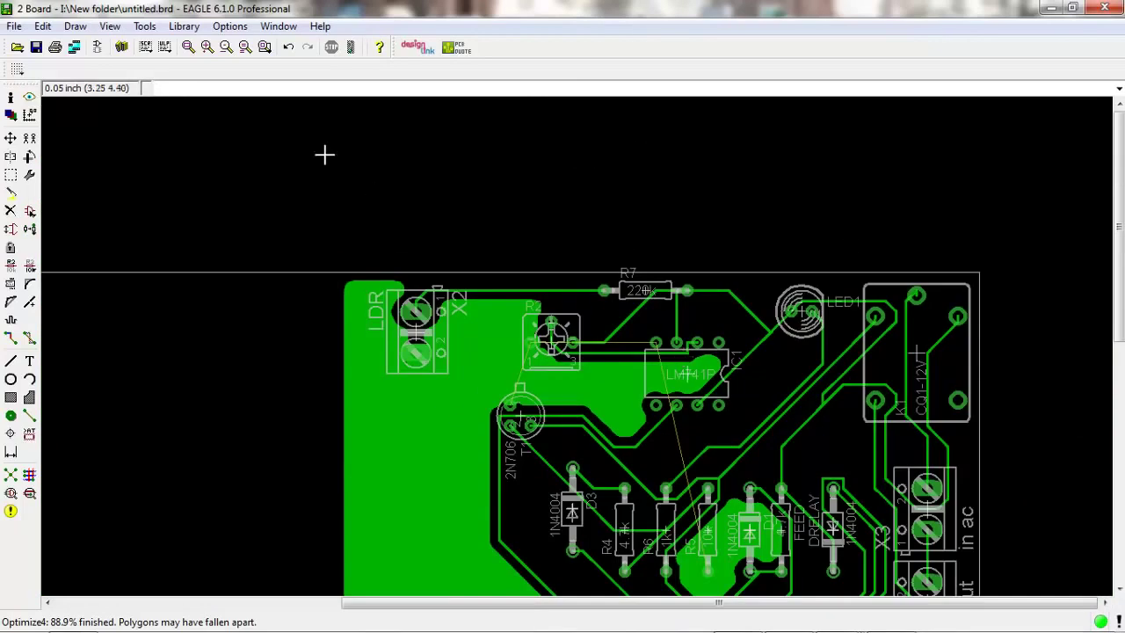
Step: Compare against the schematic and return to inspect the routed board
left_click(98, 47)
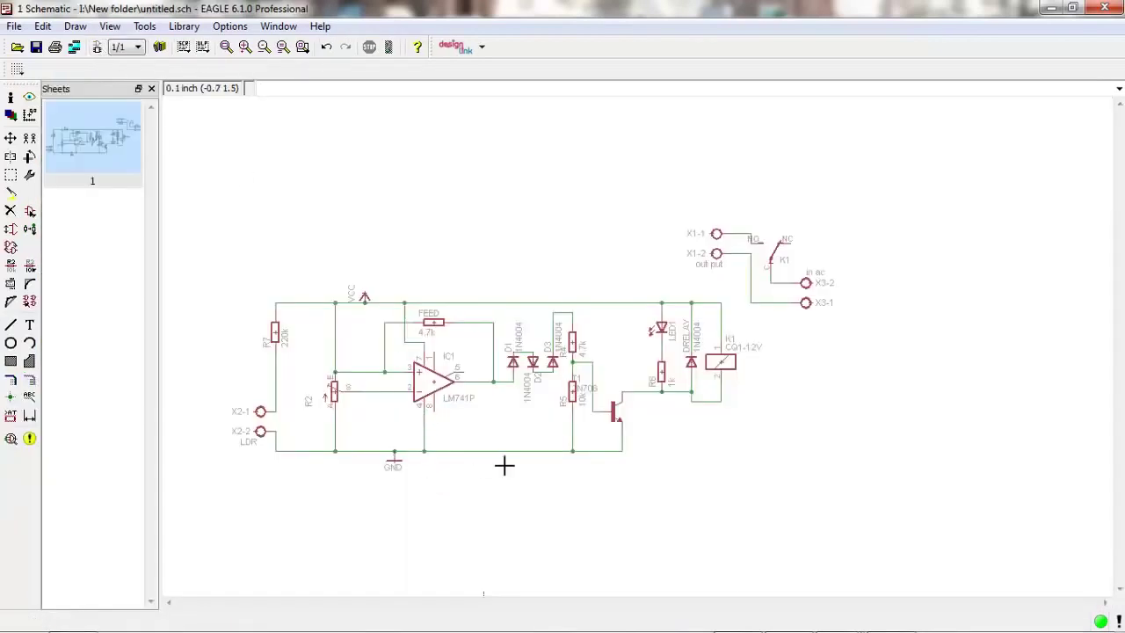
left_click(97, 47)
scroll(696, 468, "up", 4)
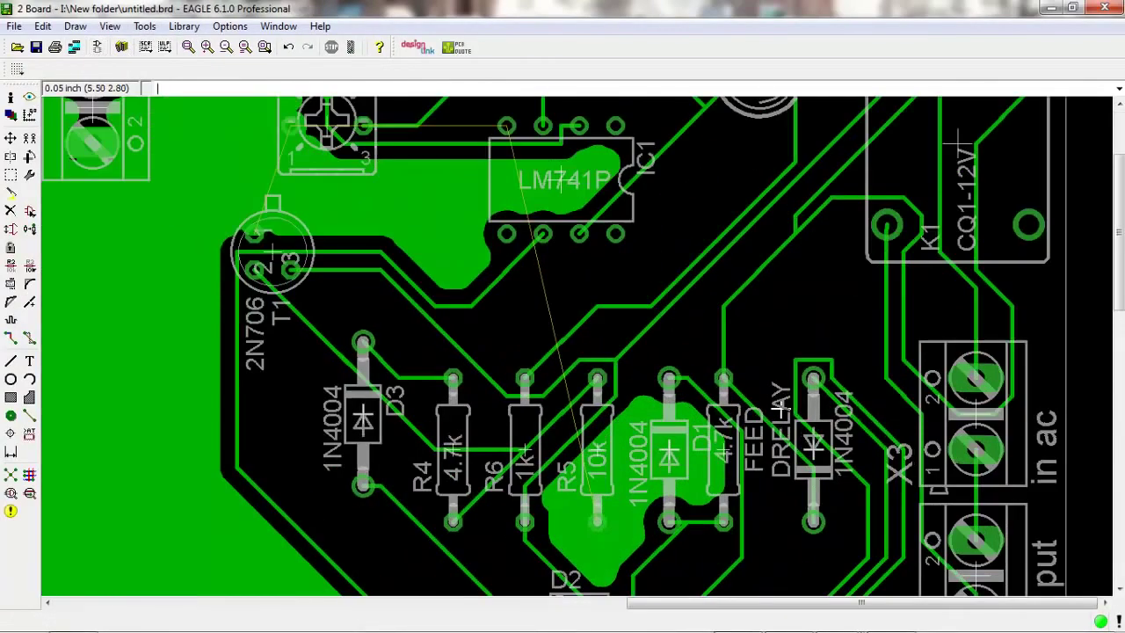
scroll(778, 406, "down", 4)
scroll(425, 264, "up", 3)
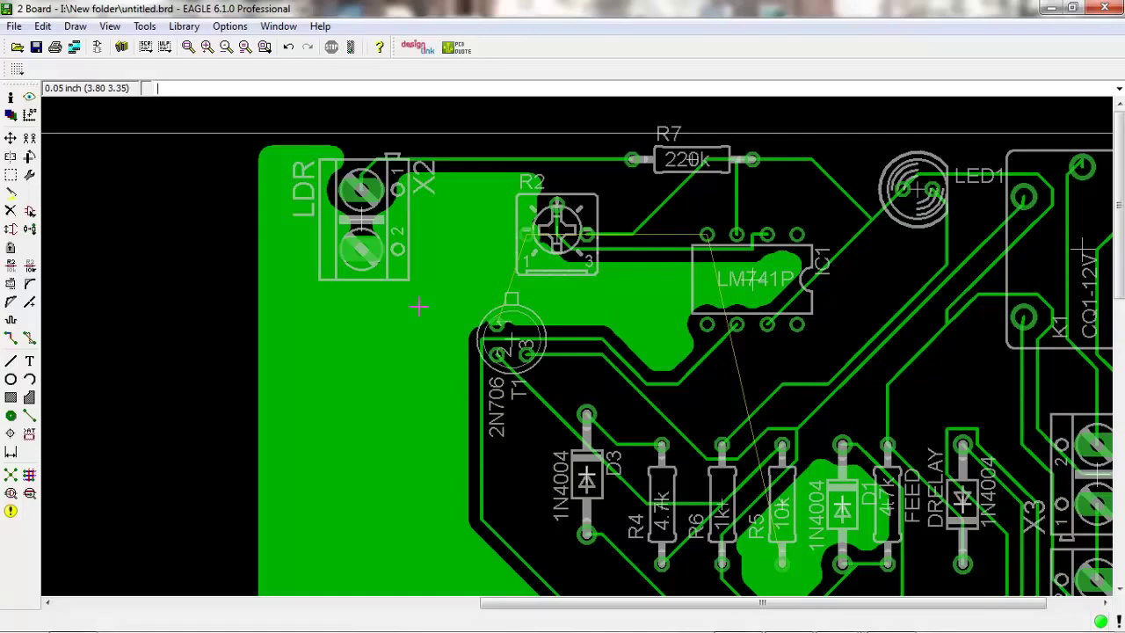
scroll(418, 305, "down", 1)
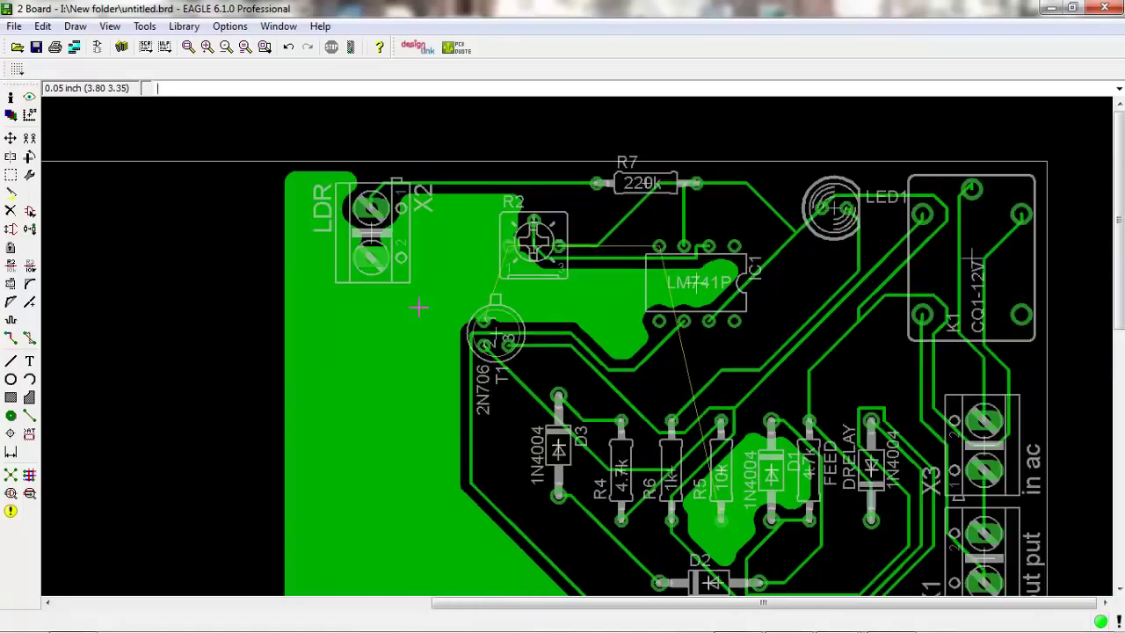
scroll(413, 308, "down", 3)
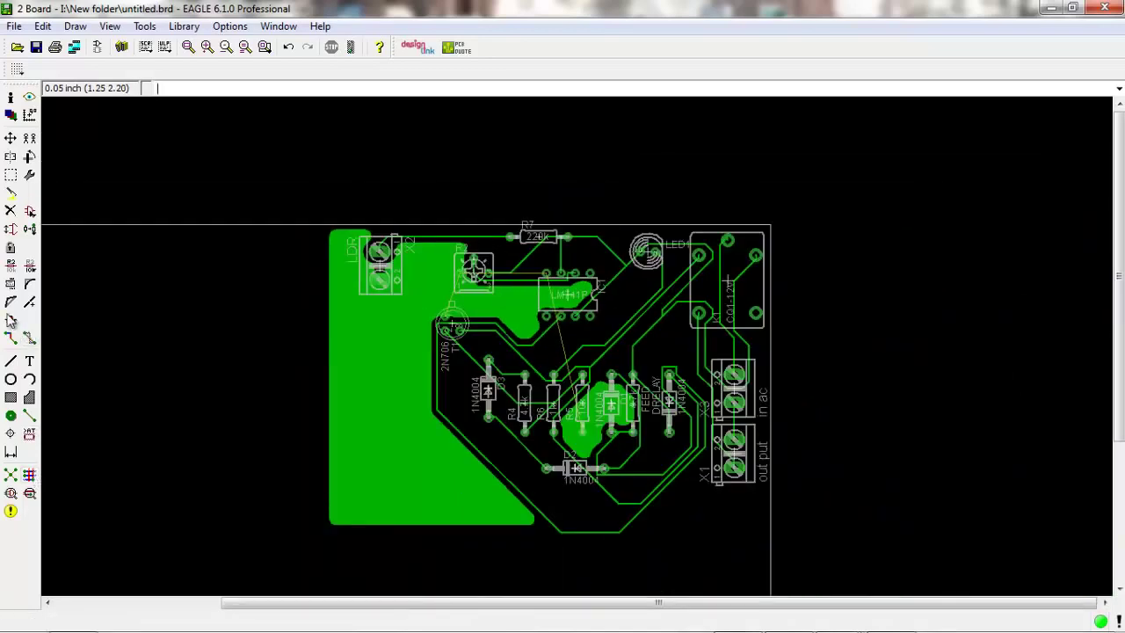
Step: Group the whole board, then undo an accidental deletion of the copper pour
left_click(11, 175)
left_click(30, 339)
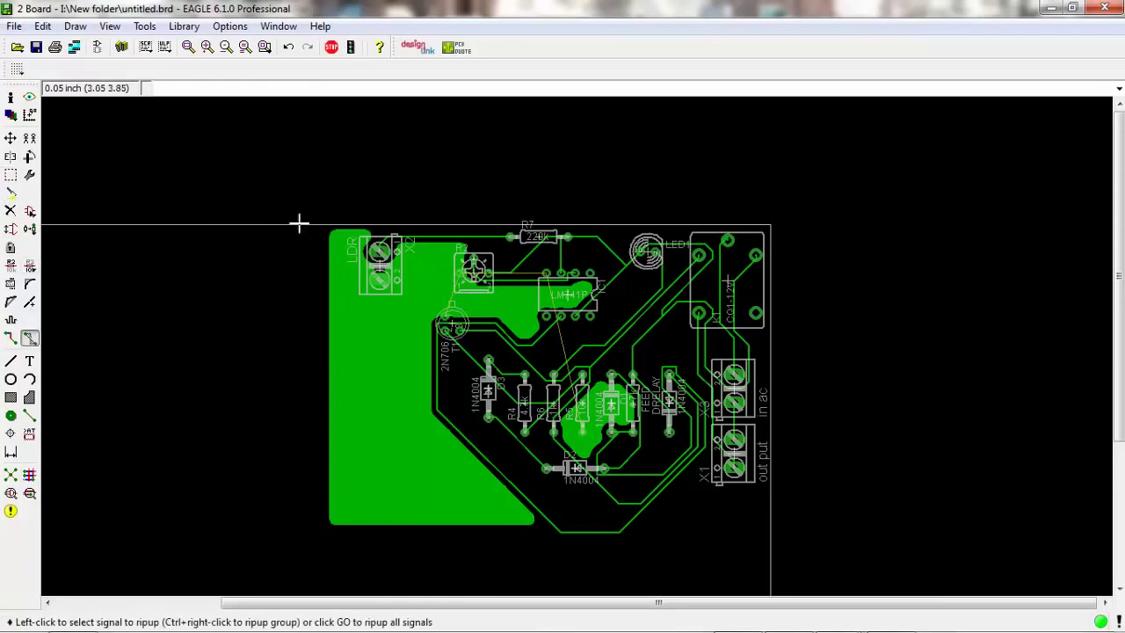
left_click(11, 175)
left_click_drag(809, 212, 268, 551)
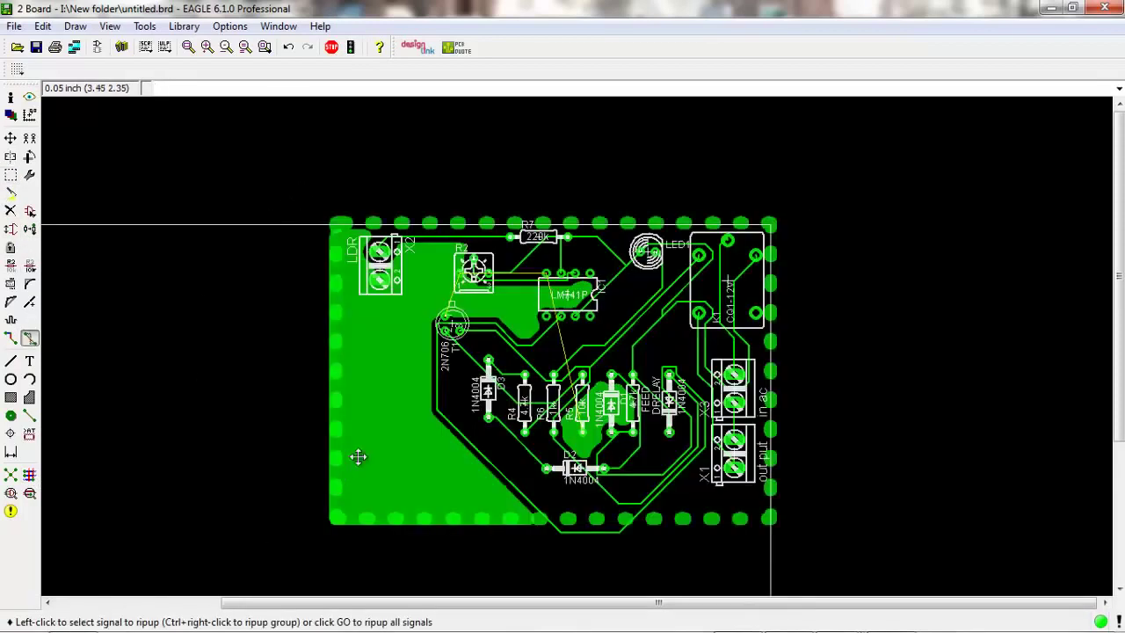
right_click(356, 457)
left_click(418, 428)
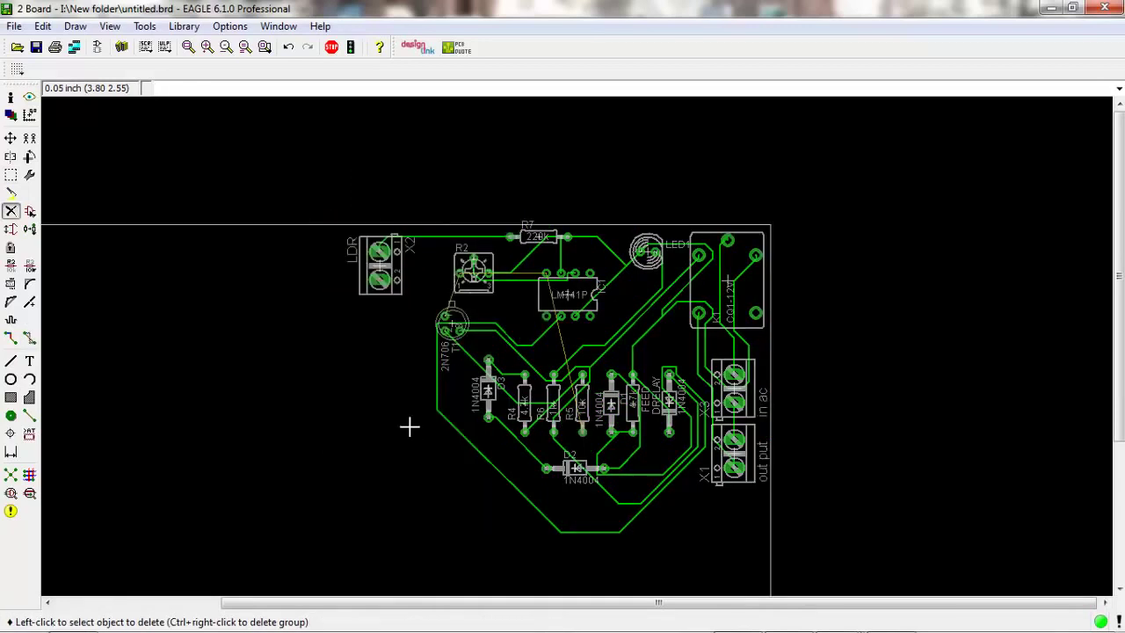
key("ctrl+z")
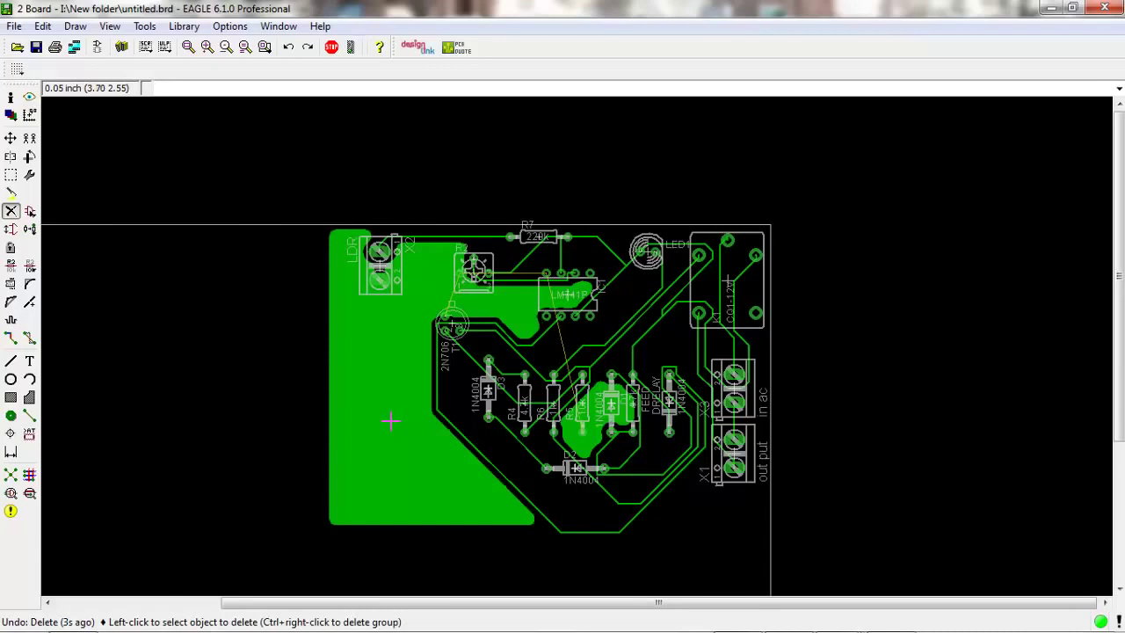
Step: Regroup the entire board and rip up all traces and the pour
left_click(29, 338)
left_click(10, 175)
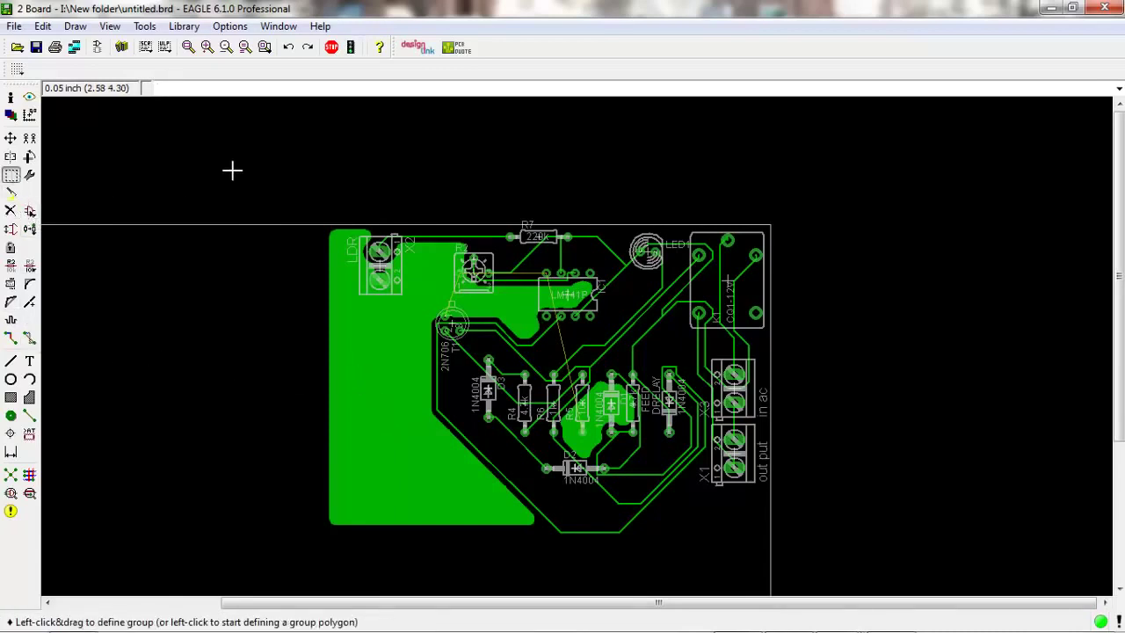
left_click_drag(221, 166, 836, 583)
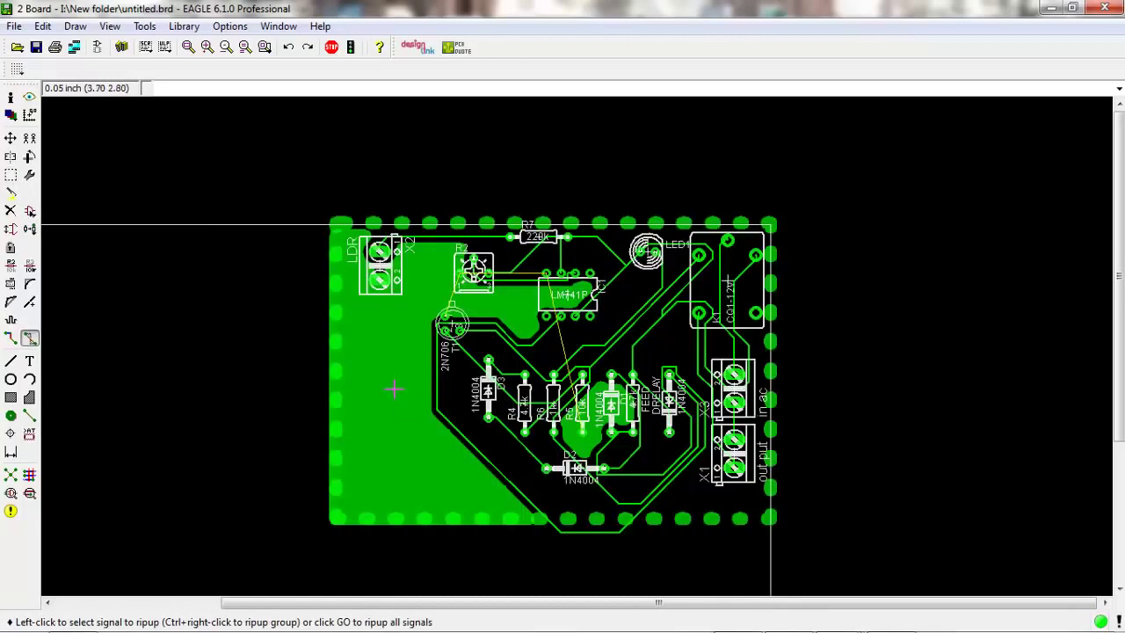
right_click(393, 388, "ctrl")
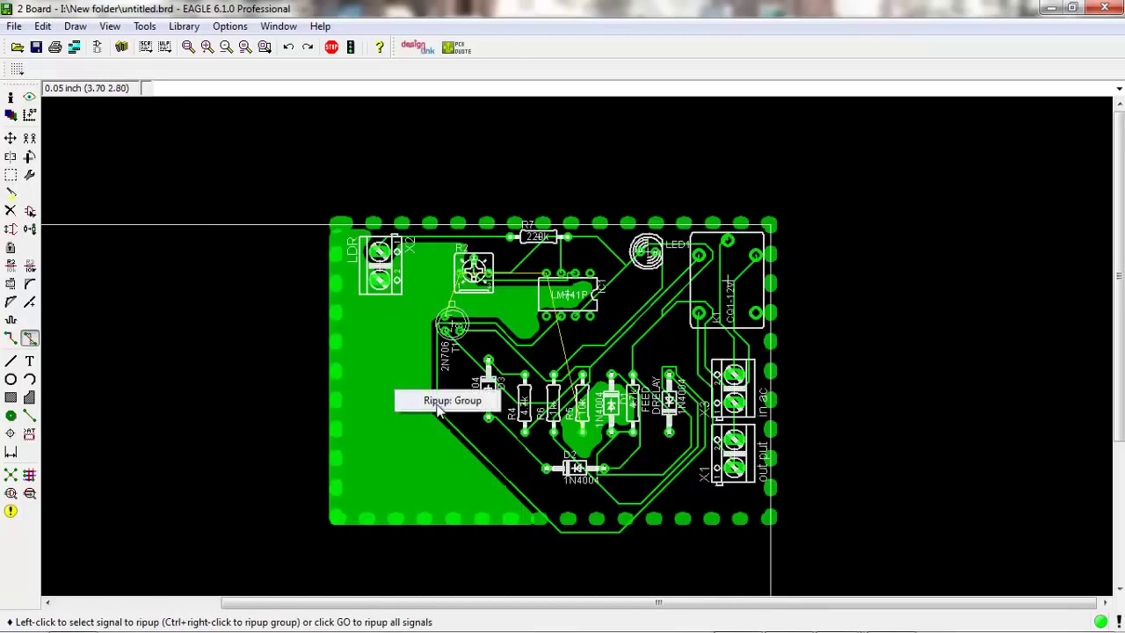
left_click(434, 403)
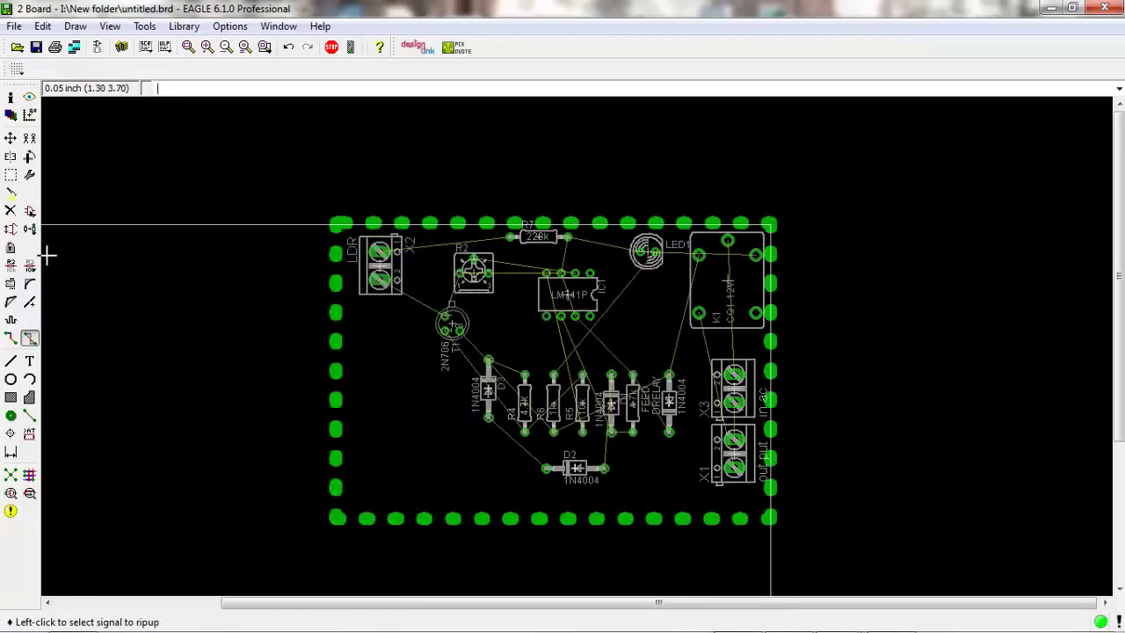
Step: Delete the GND polygon's left, bottom, right and top edges
left_click(11, 211)
left_click(338, 510)
left_click(337, 511)
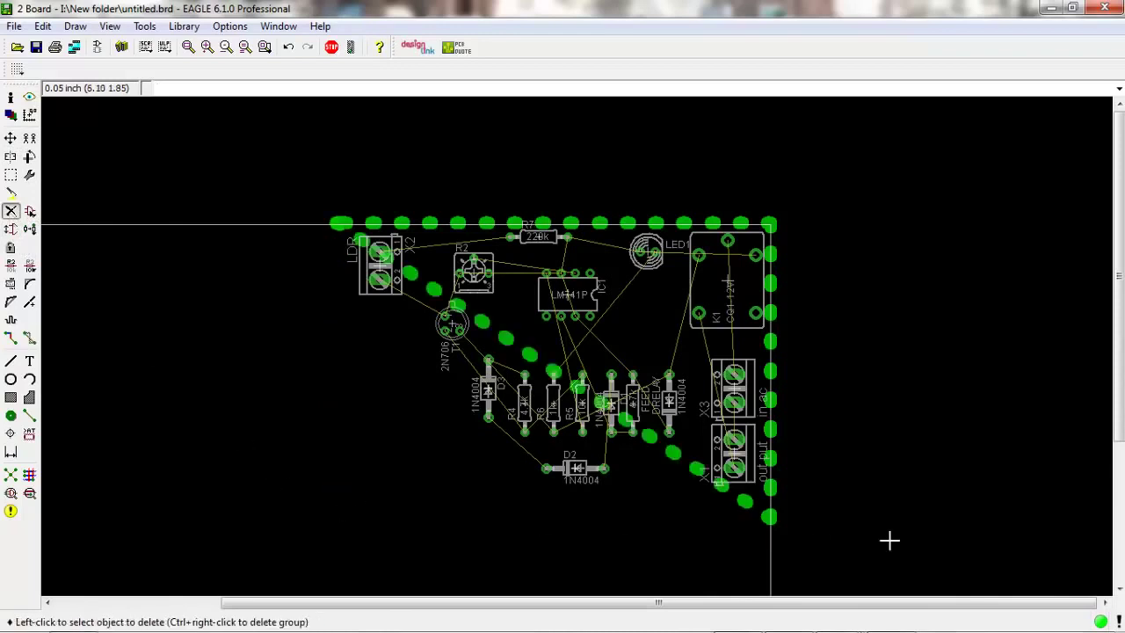
left_click(778, 513)
left_click(773, 221)
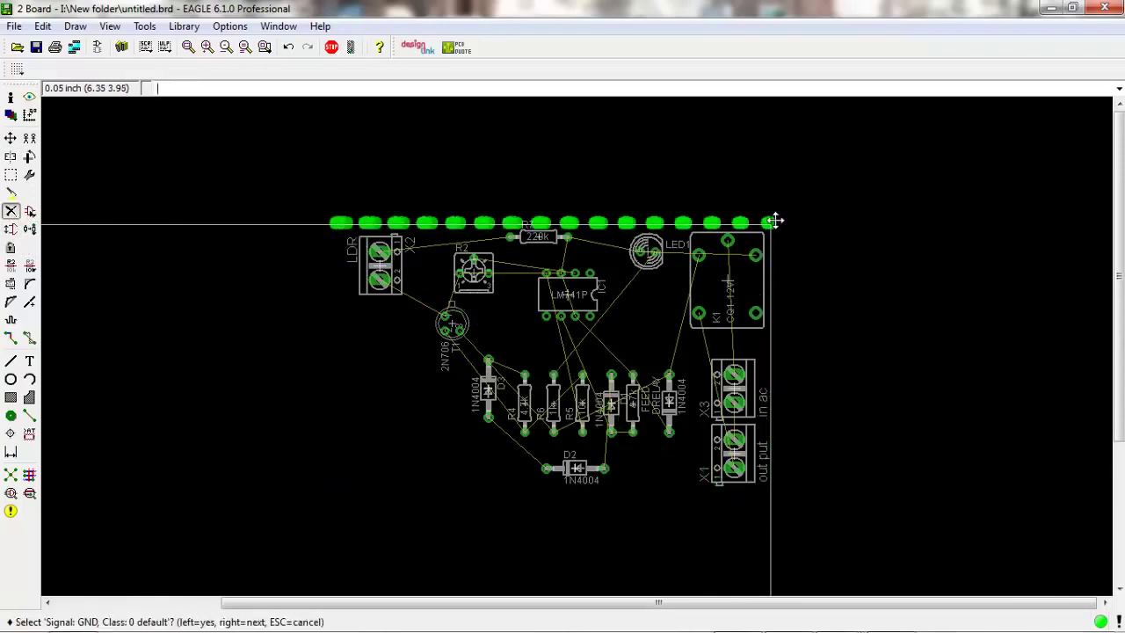
left_click(773, 221)
left_click(29, 397)
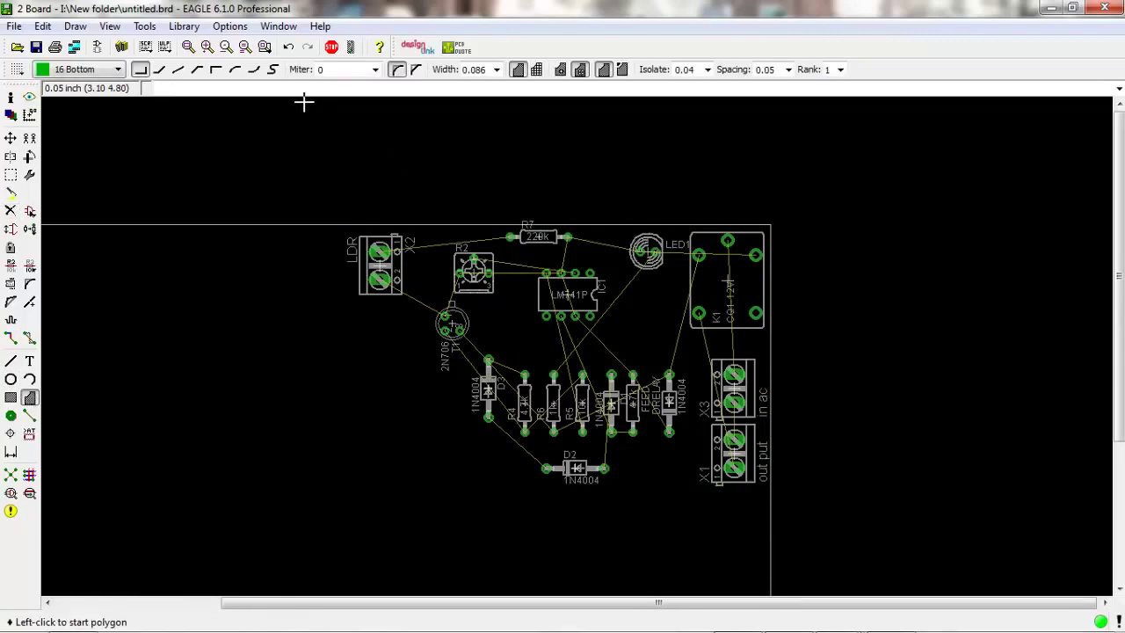
Step: Set the polygon outline width to 0.01
left_click(497, 69)
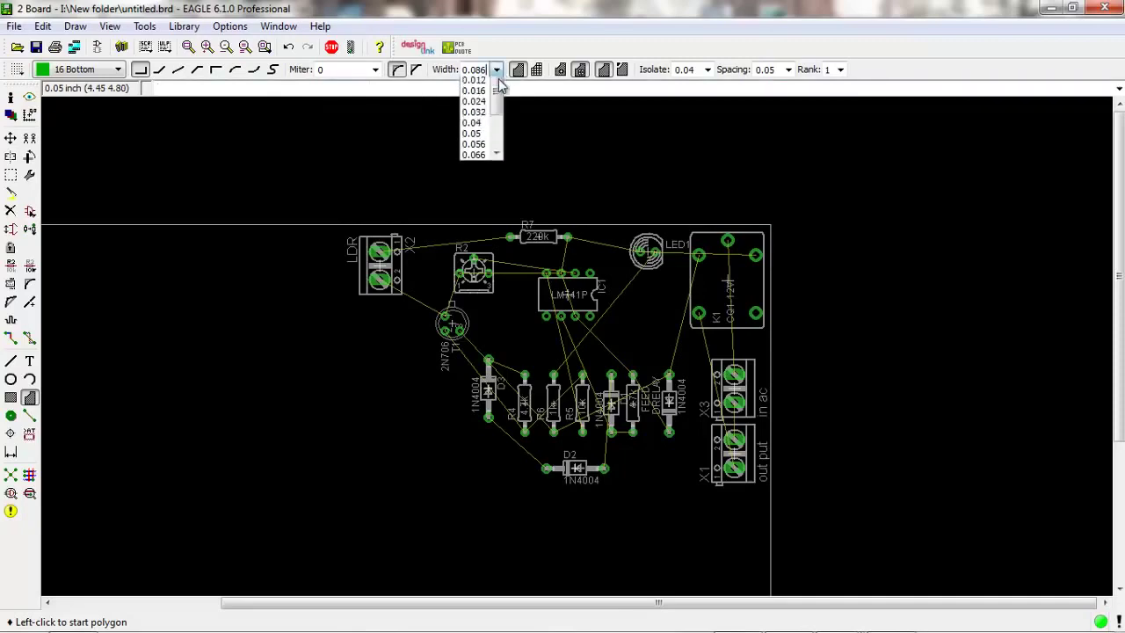
scroll(513, 158, "up", 1)
scroll(497, 133, "down", 1)
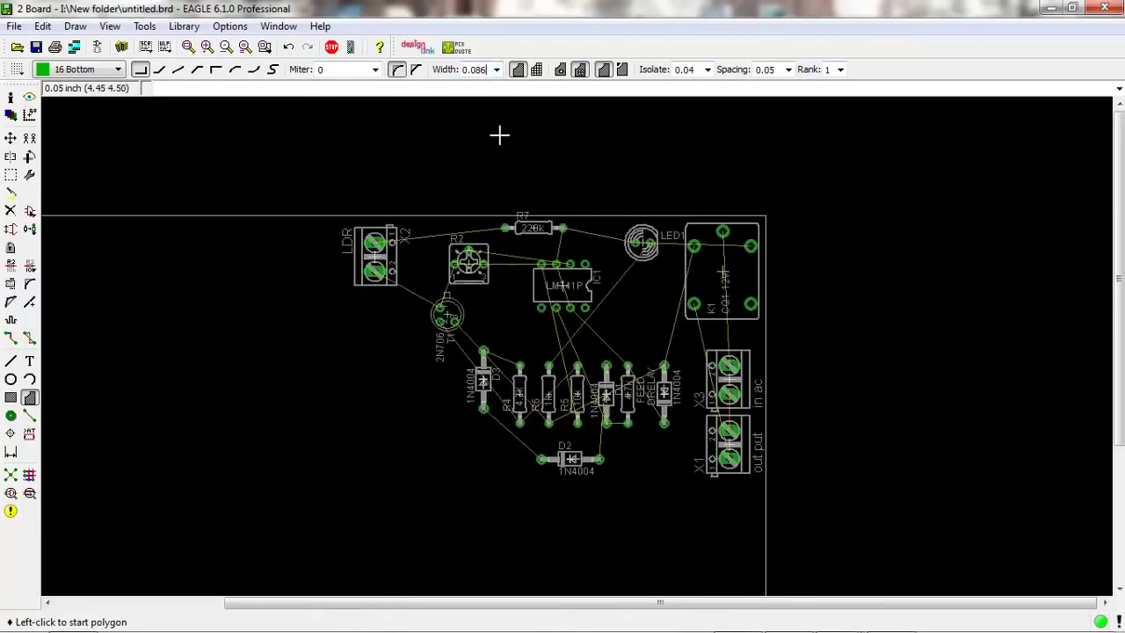
left_click(497, 69)
scroll(484, 110, "up", 1)
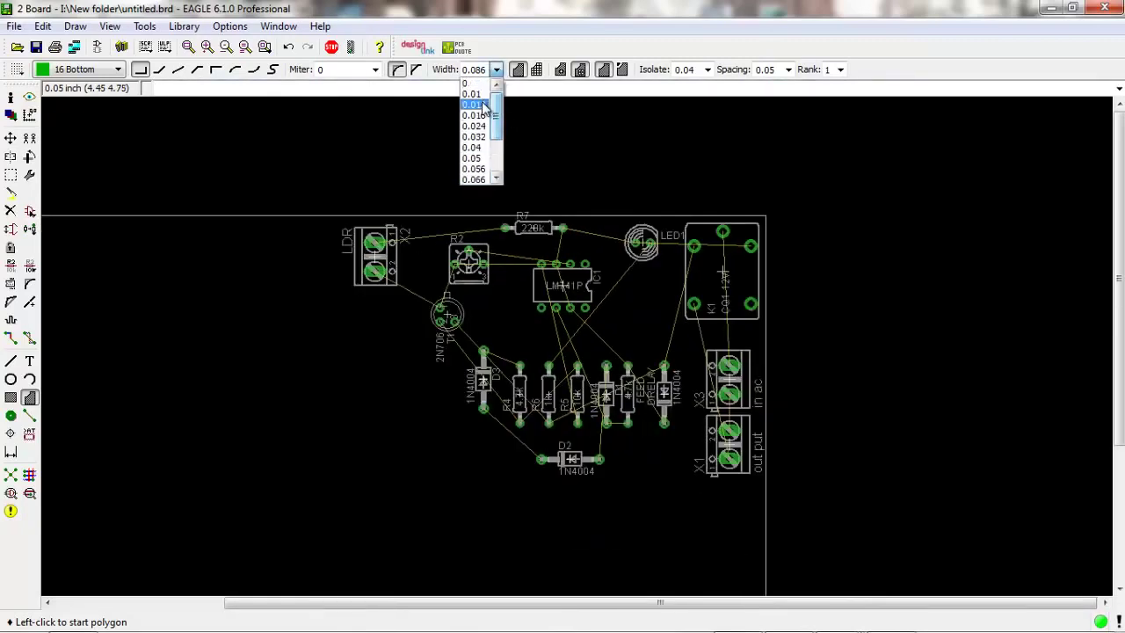
left_click(475, 104)
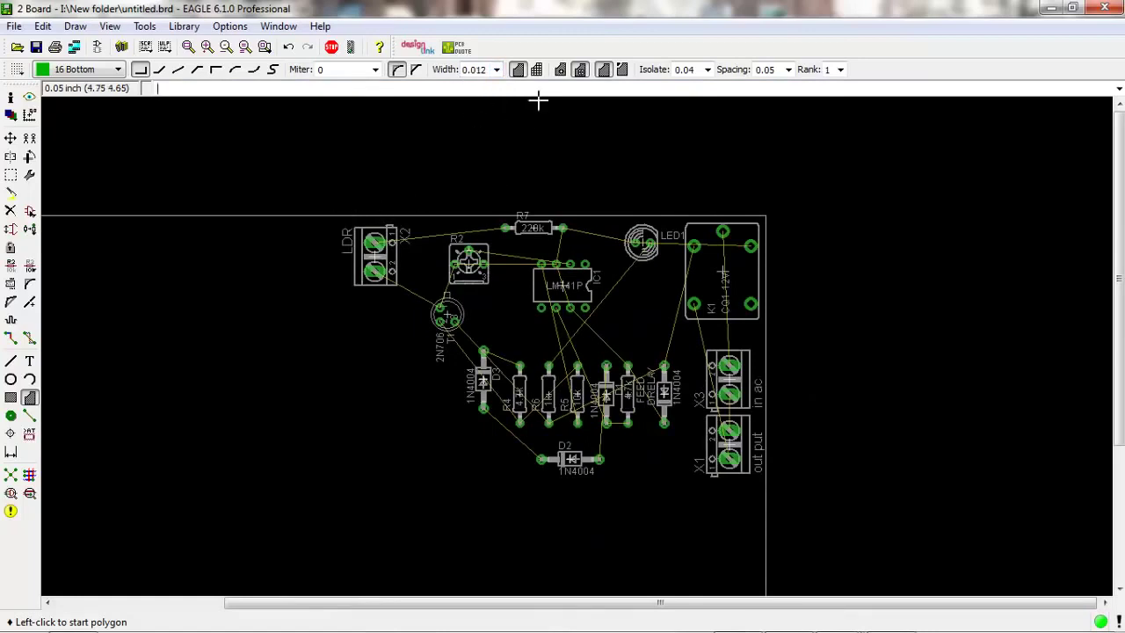
left_click(496, 69)
left_click(479, 86)
Step: Draw the polygon through the board's top-left, top-right and bottom-right corners and close it
left_click(344, 213)
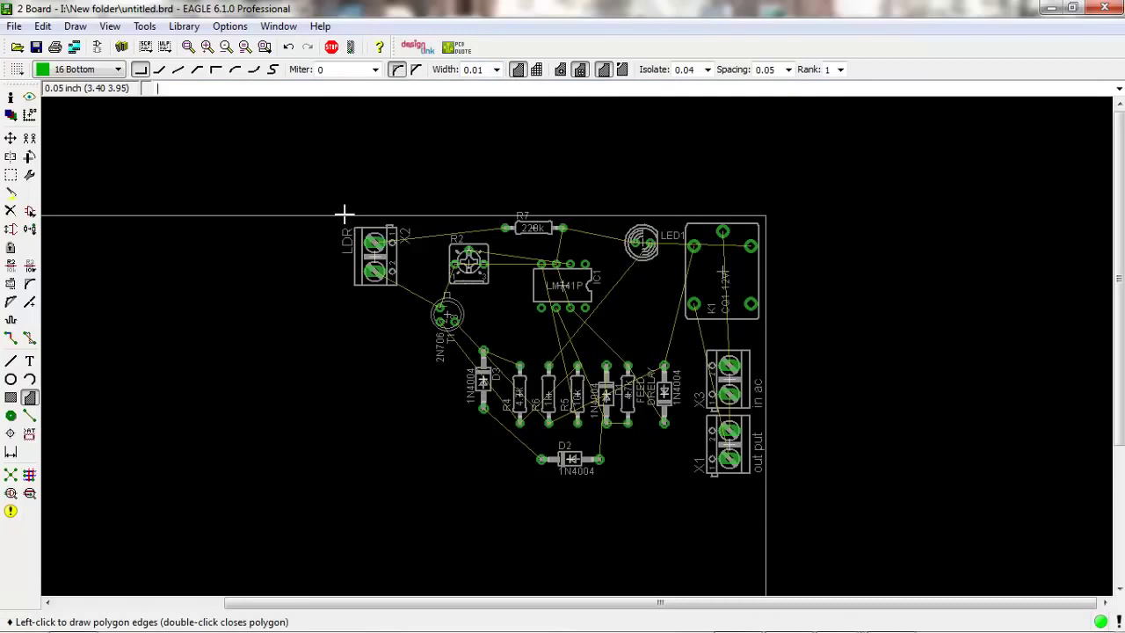
left_click(343, 212)
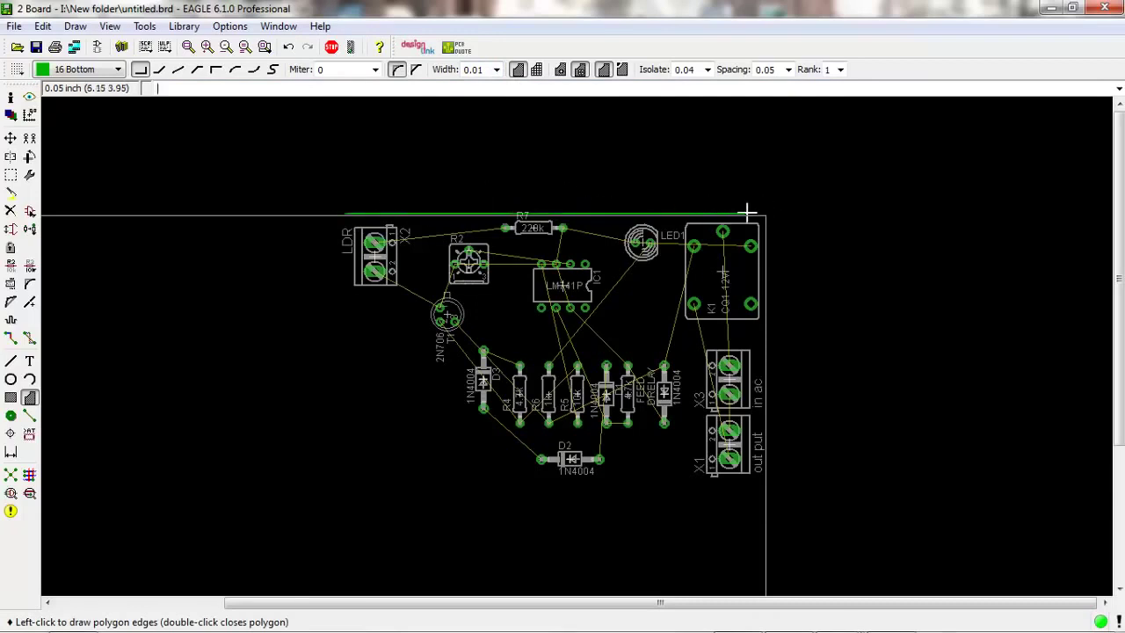
left_click(767, 214)
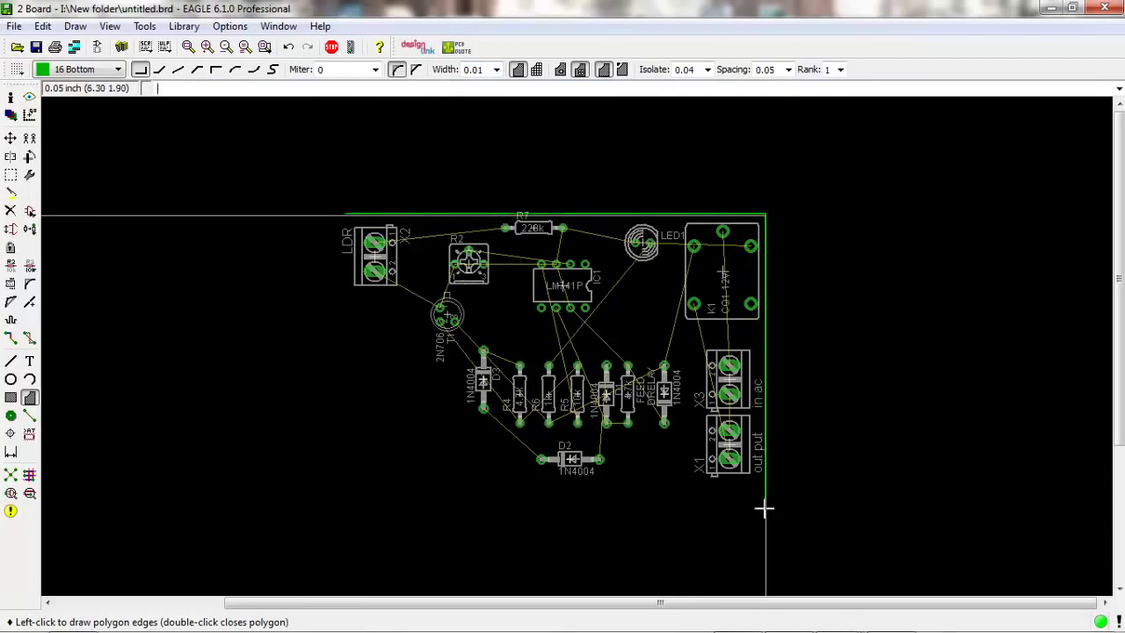
left_click(765, 501)
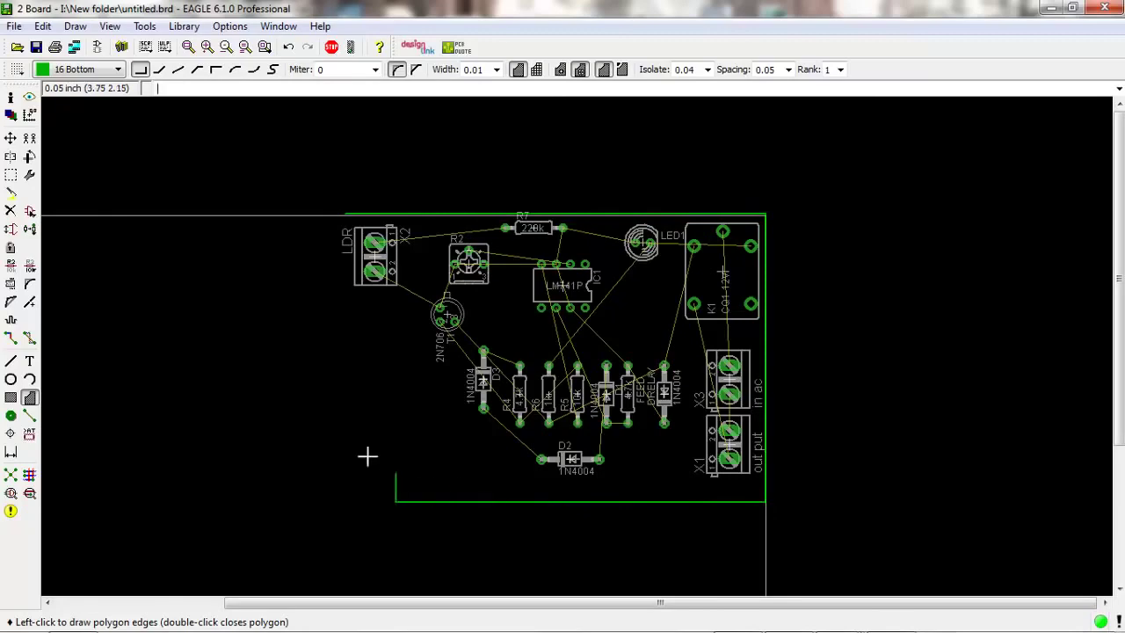
double_click(332, 214)
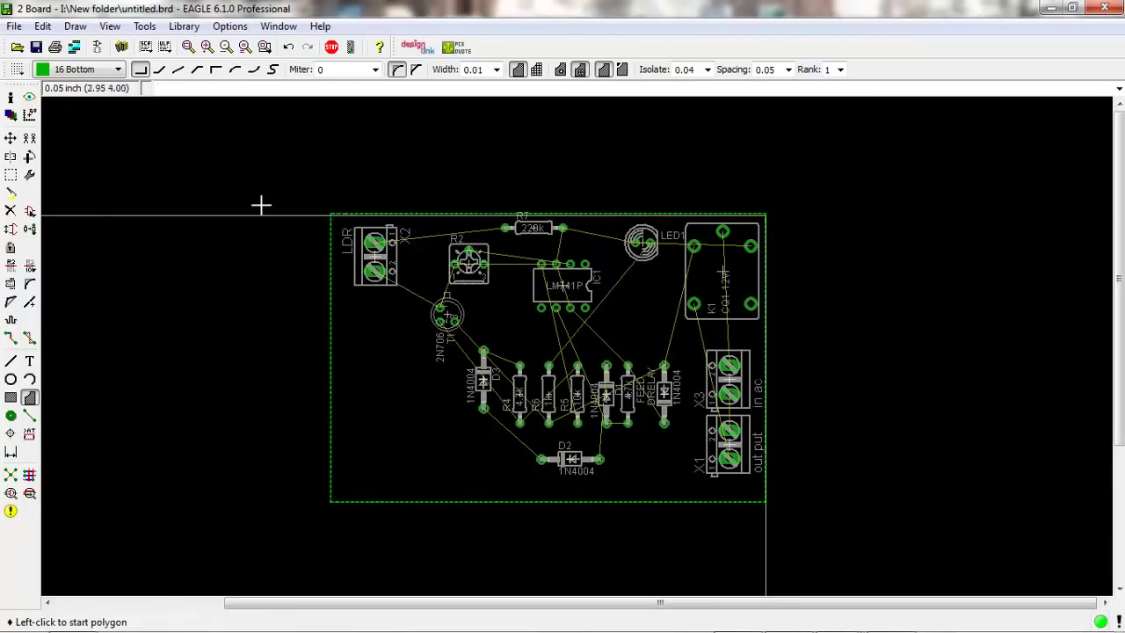
Step: Run the autorouter with the default setup and zoom around the routed board and copper pour
left_click(11, 474)
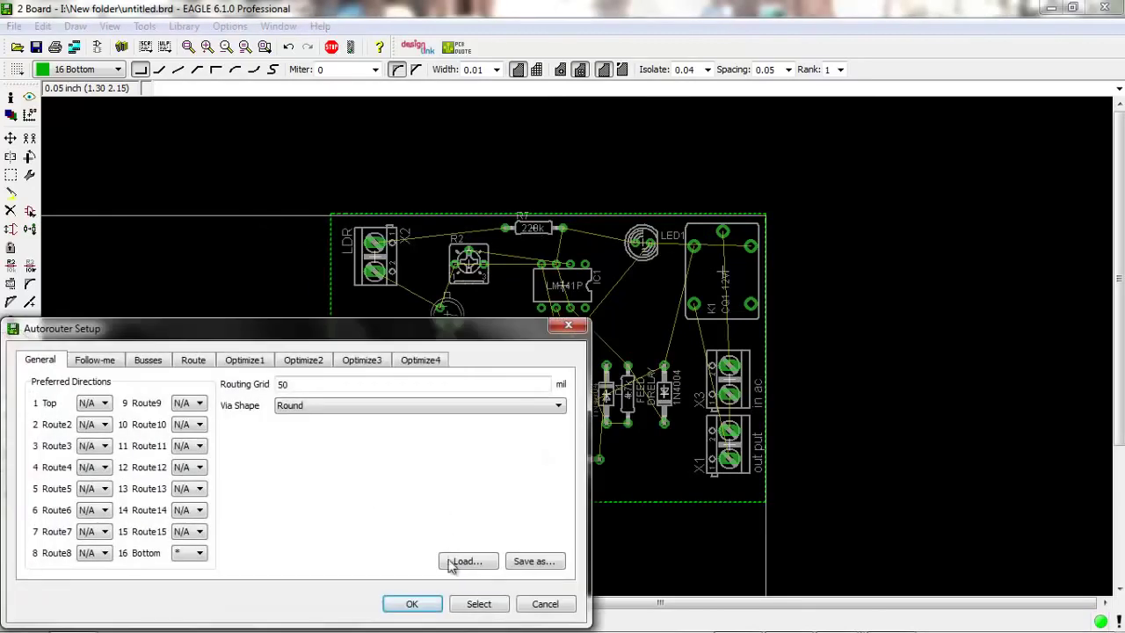
left_click(413, 604)
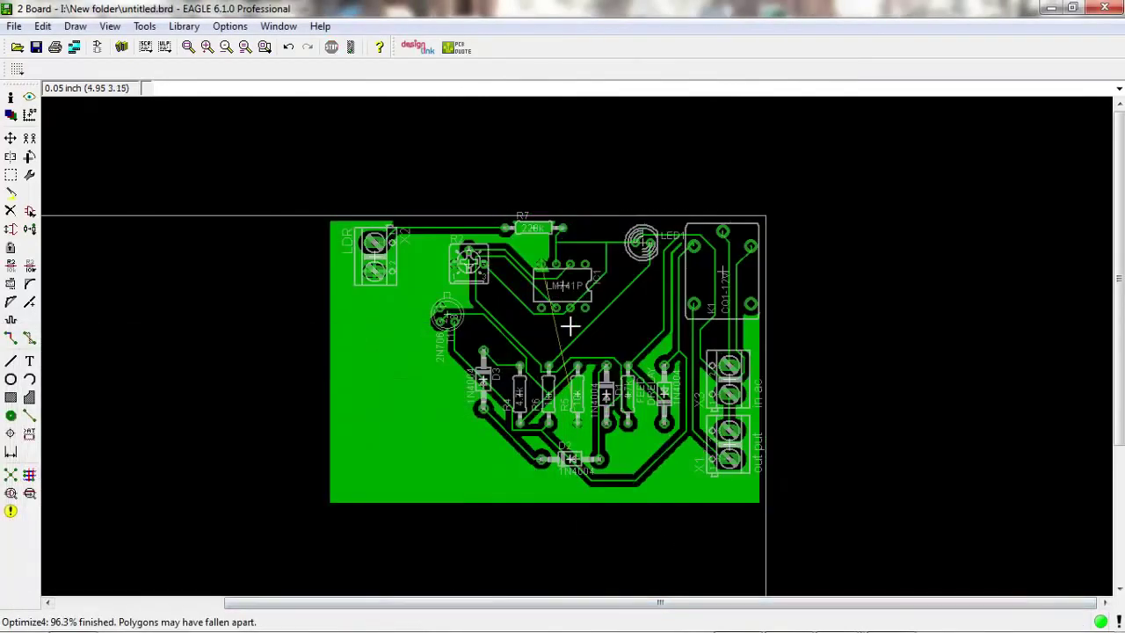
scroll(570, 324, "up", 1)
scroll(611, 446, "up", 2)
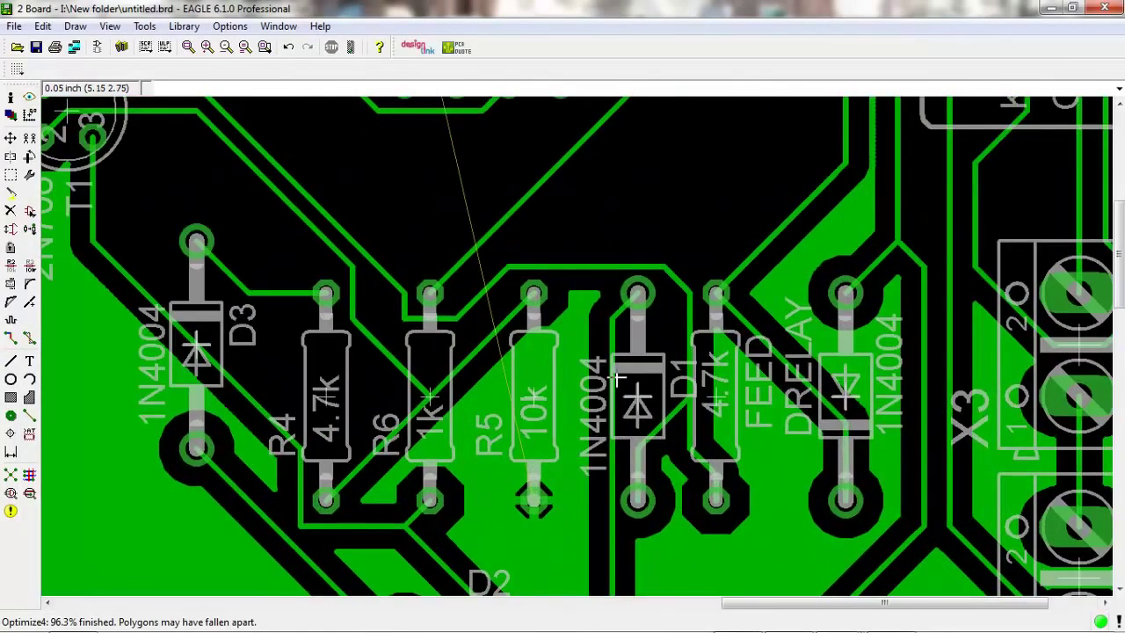
scroll(618, 378, "down", 2)
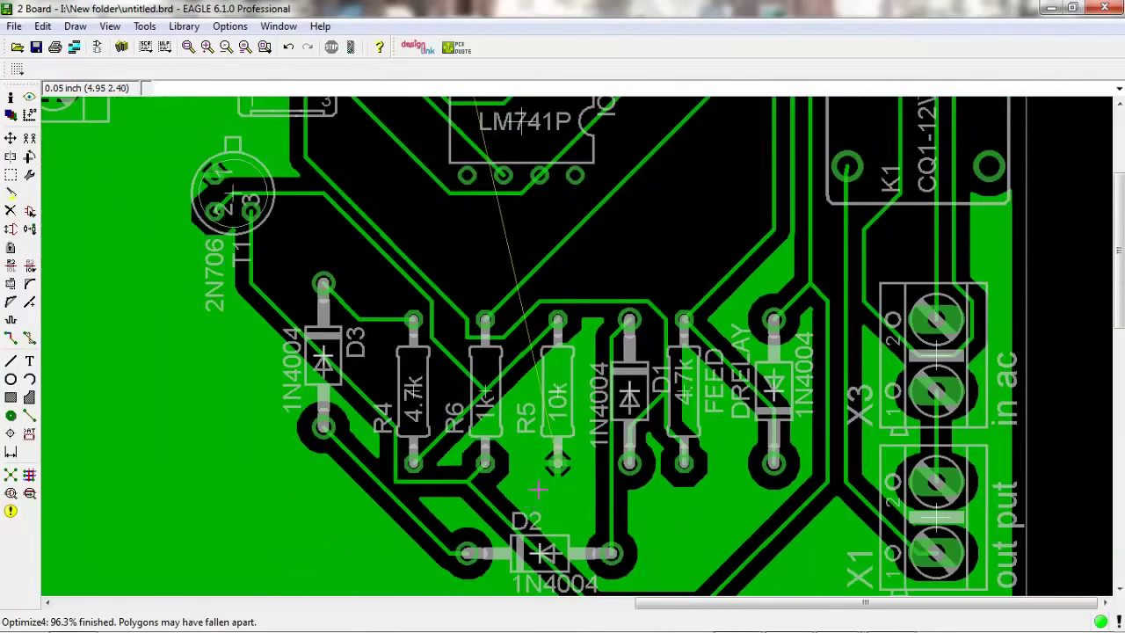
scroll(668, 299, "down", 2)
scroll(535, 179, "up", 3)
scroll(535, 179, "up", 1)
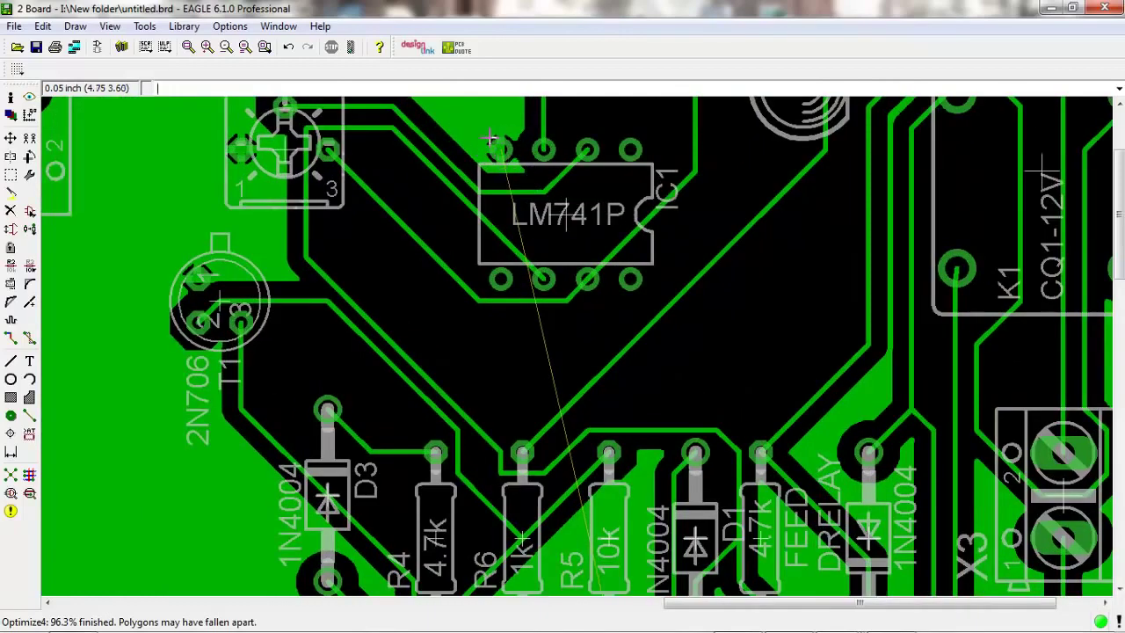
scroll(558, 215, "down", 1)
scroll(571, 240, "down", 5)
scroll(567, 430, "up", 5)
scroll(566, 431, "up", 2)
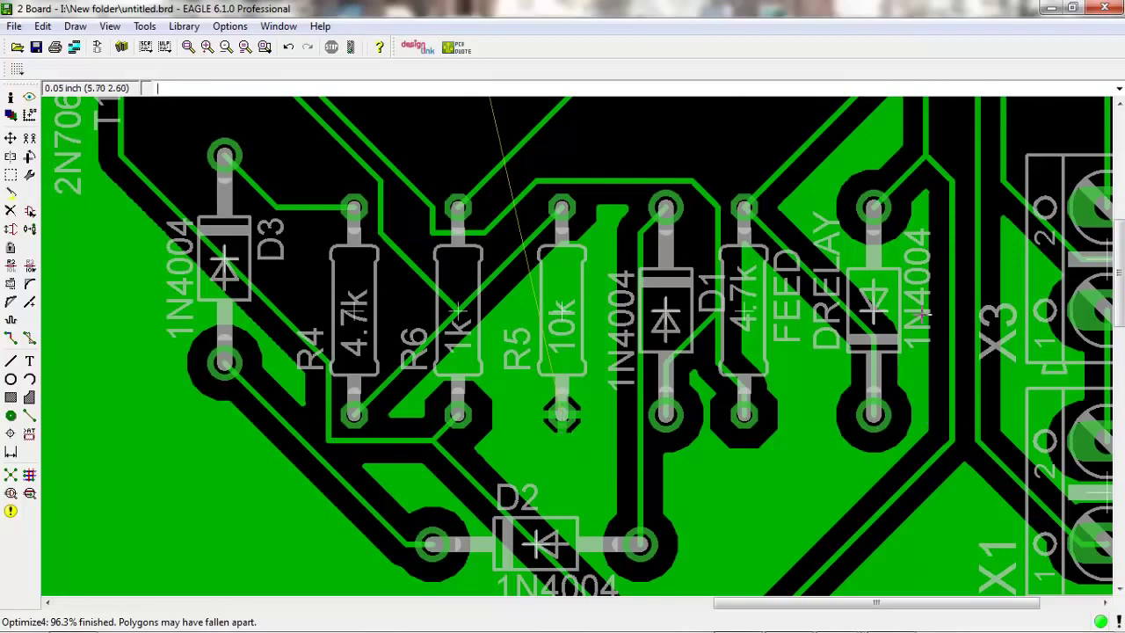
scroll(920, 147, "down", 2)
scroll(920, 148, "down", 1)
scroll(920, 148, "down", 1)
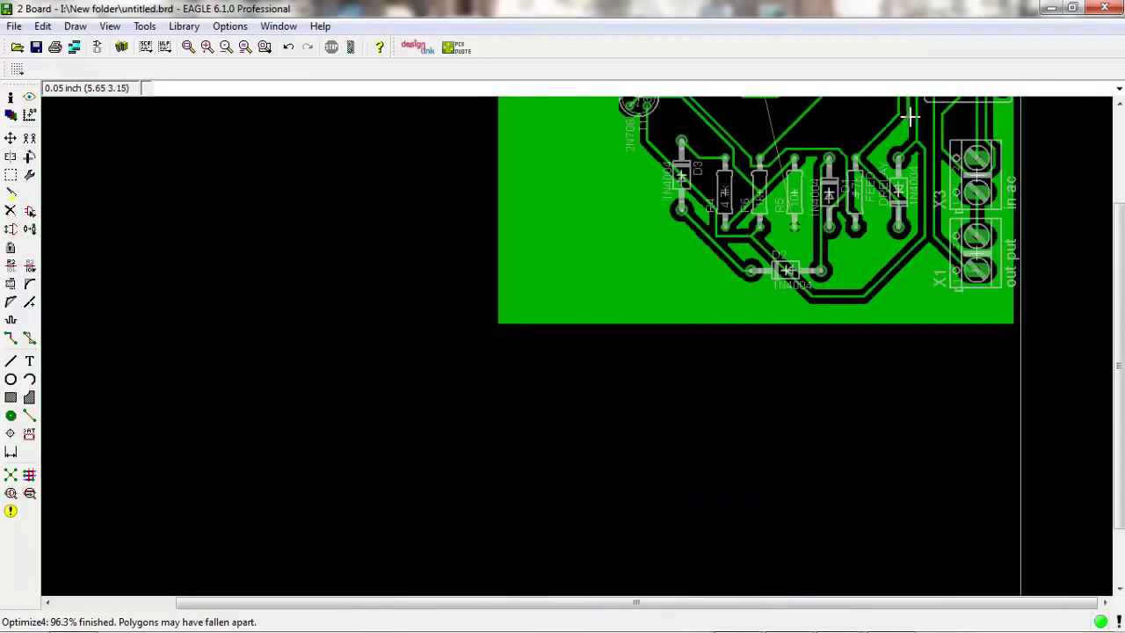
left_click_drag(1120, 202, 1120, 105)
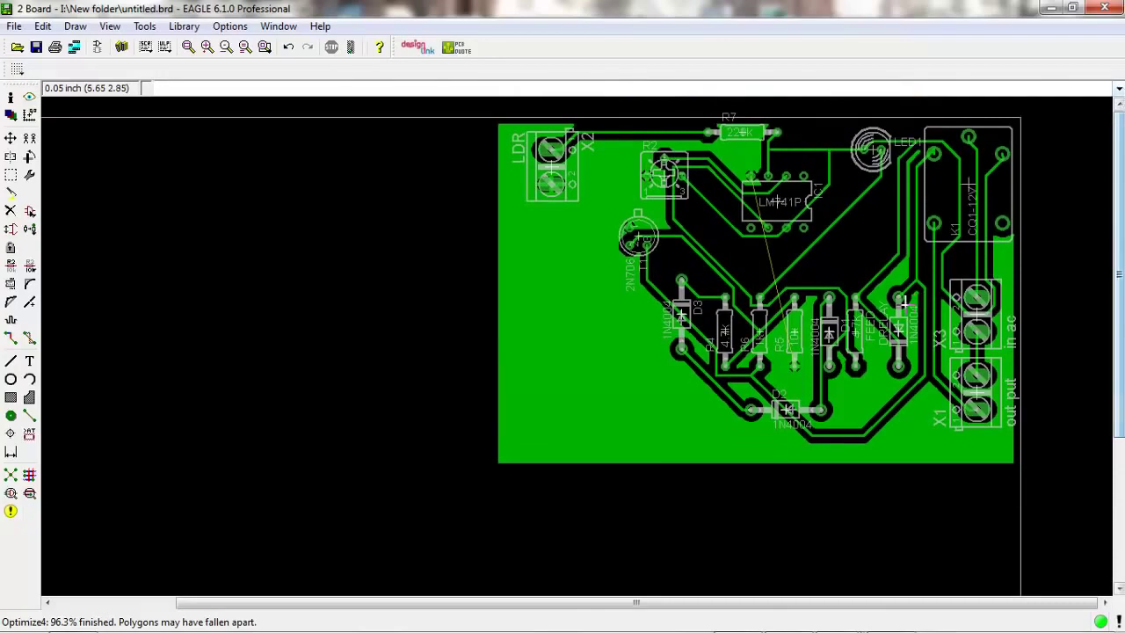
scroll(914, 271, "up", 1)
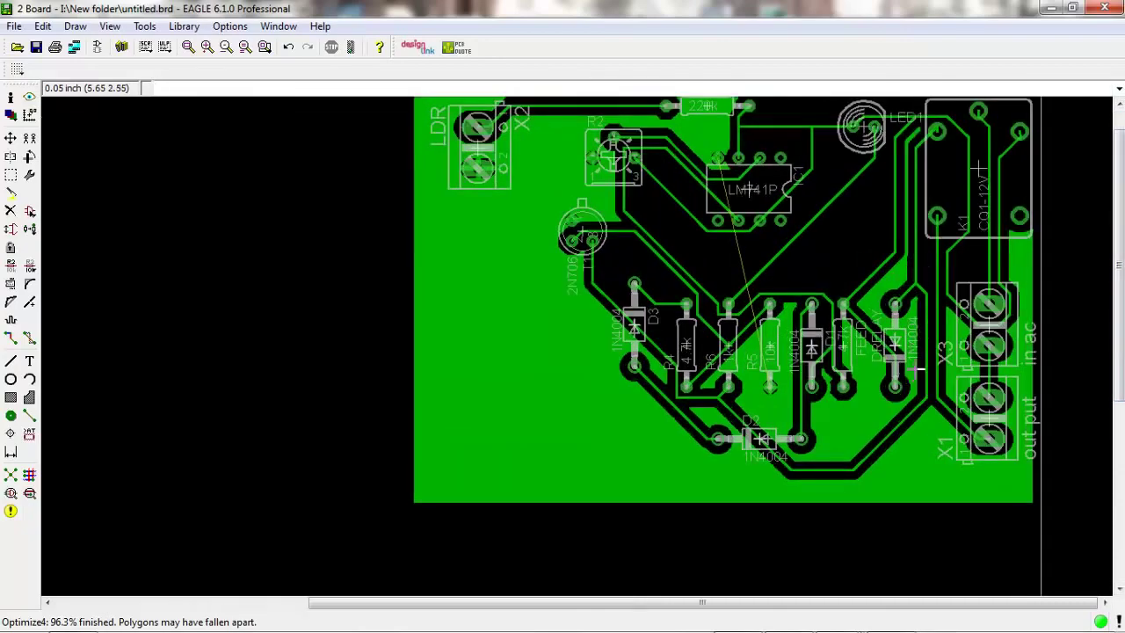
scroll(912, 372, "up", 1)
scroll(911, 288, "down", 1)
scroll(902, 176, "down", 1)
scroll(750, 130, "up", 1)
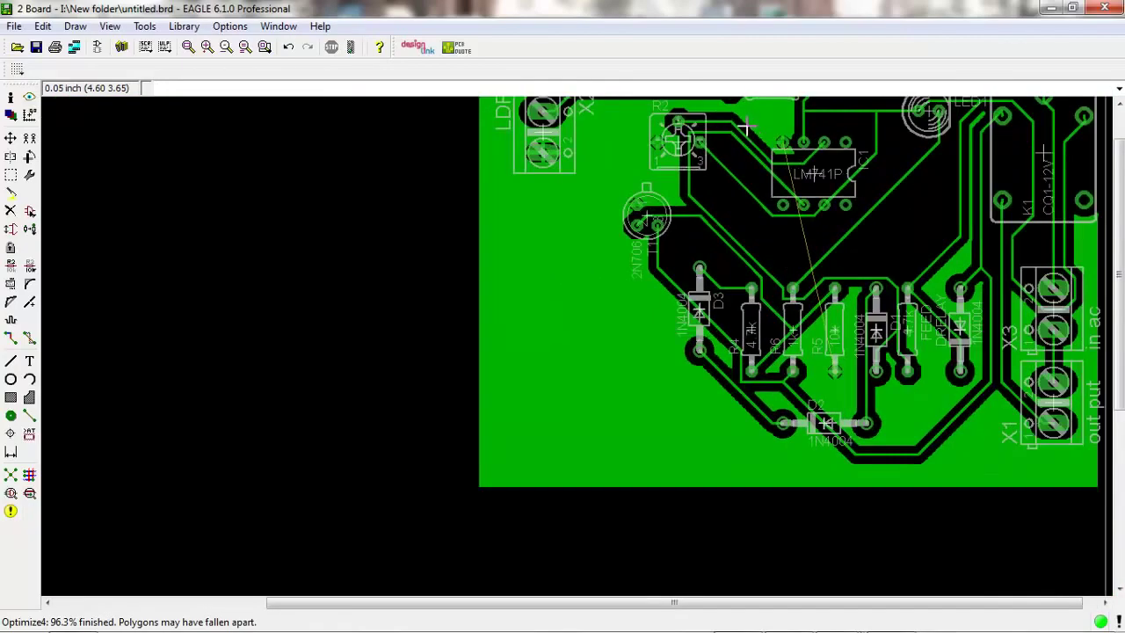
scroll(709, 118, "up", 1)
scroll(889, 351, "up", 1)
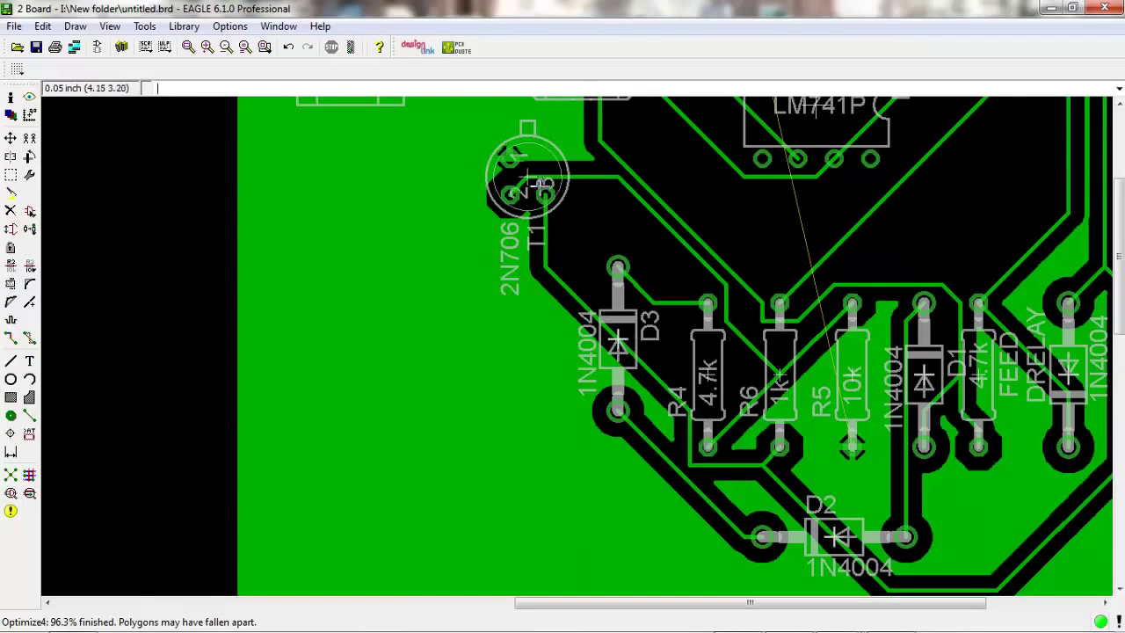
scroll(488, 209, "down", 1)
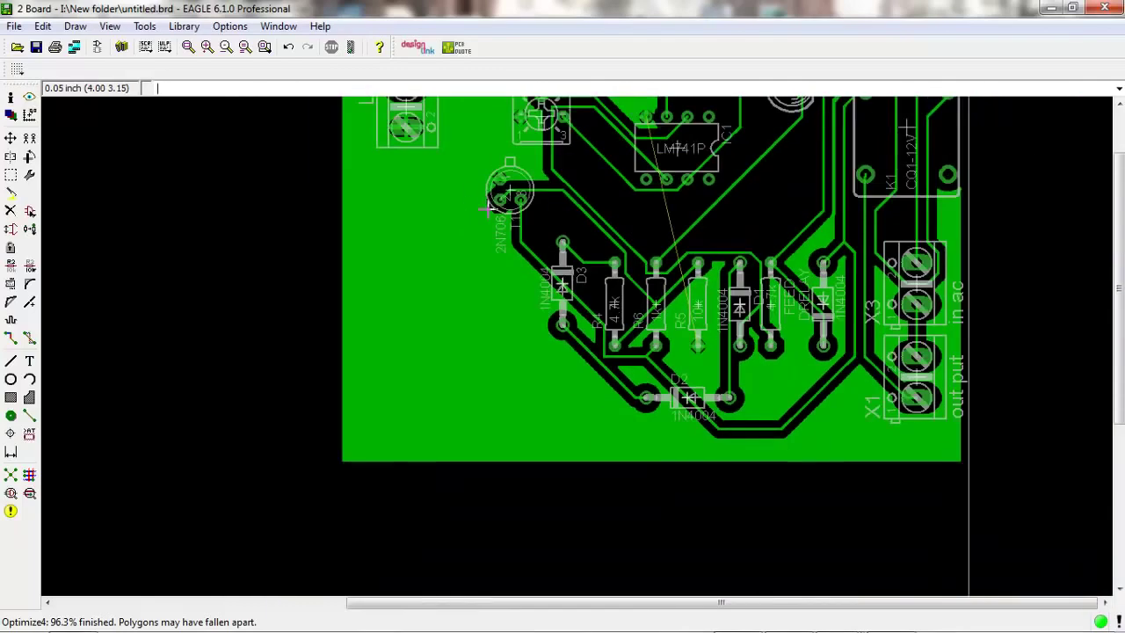
scroll(502, 186, "down", 1)
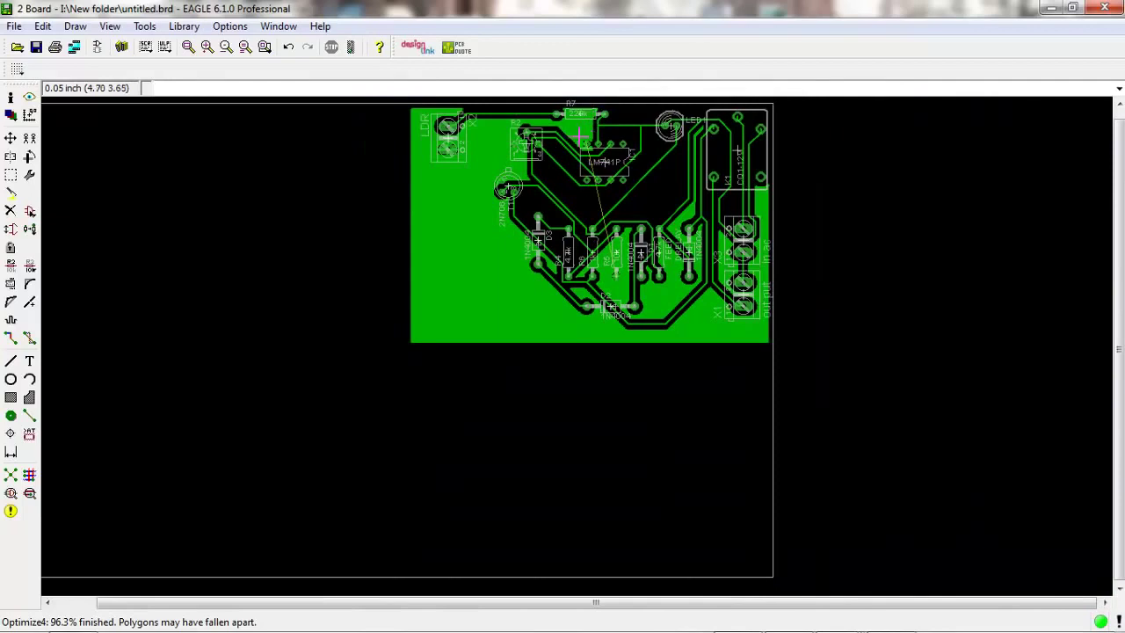
scroll(598, 185, "up", 2)
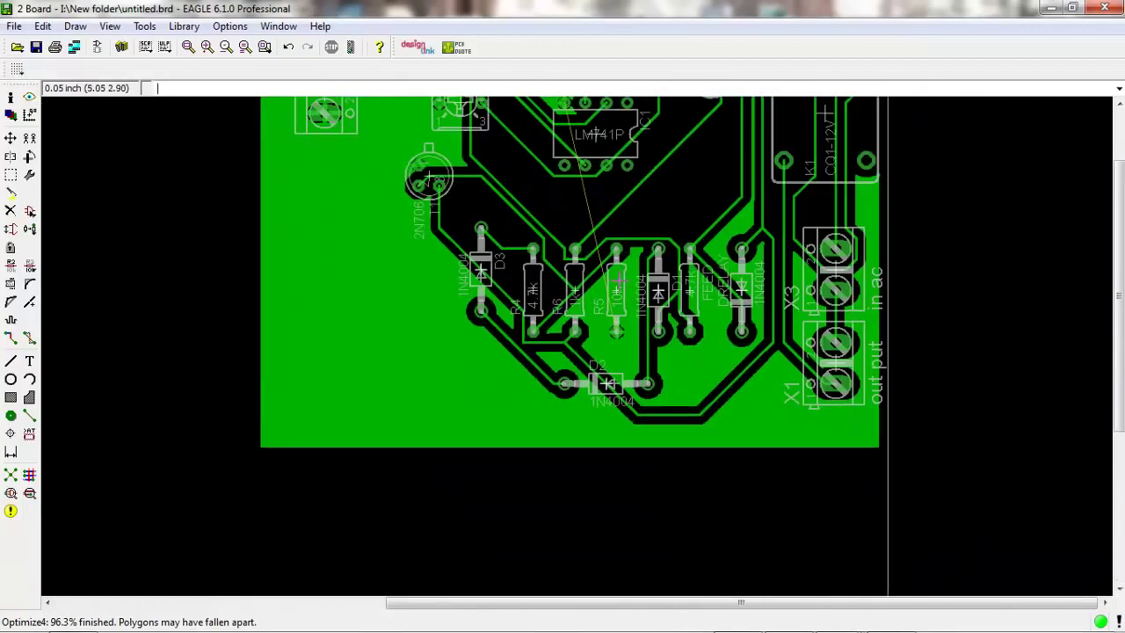
Step: Begin routing the GND airwire near R5, cancel it, and zoom around the airwire-only board
left_click(10, 338)
left_click(616, 334)
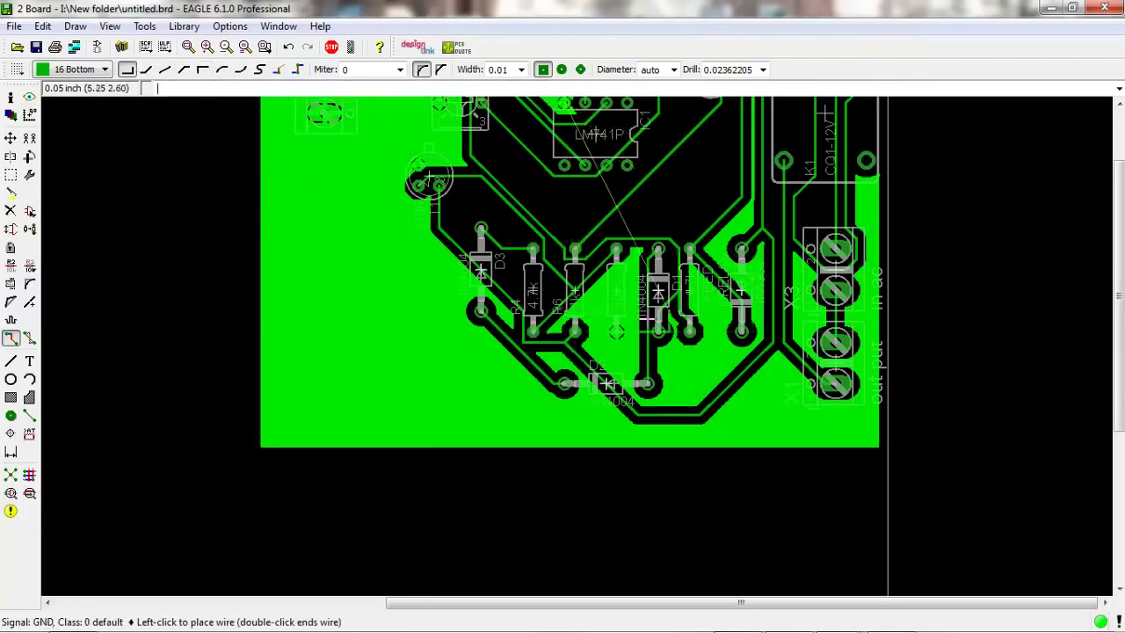
key("Escape")
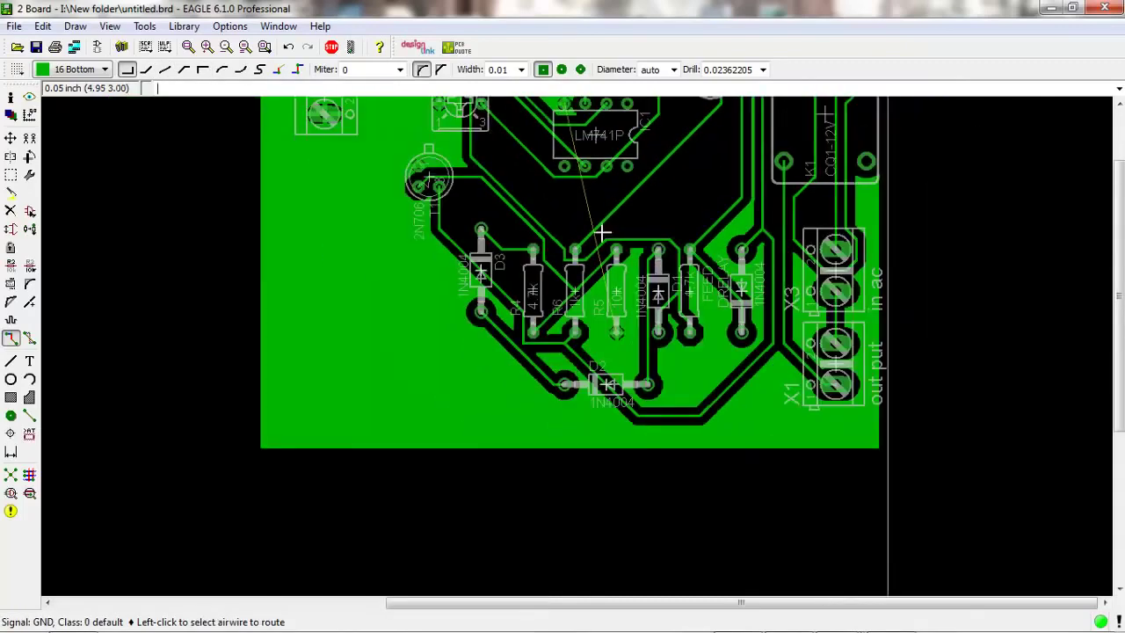
scroll(593, 193, "down", 3)
scroll(571, 141, "up", 2)
scroll(668, 232, "up", 2)
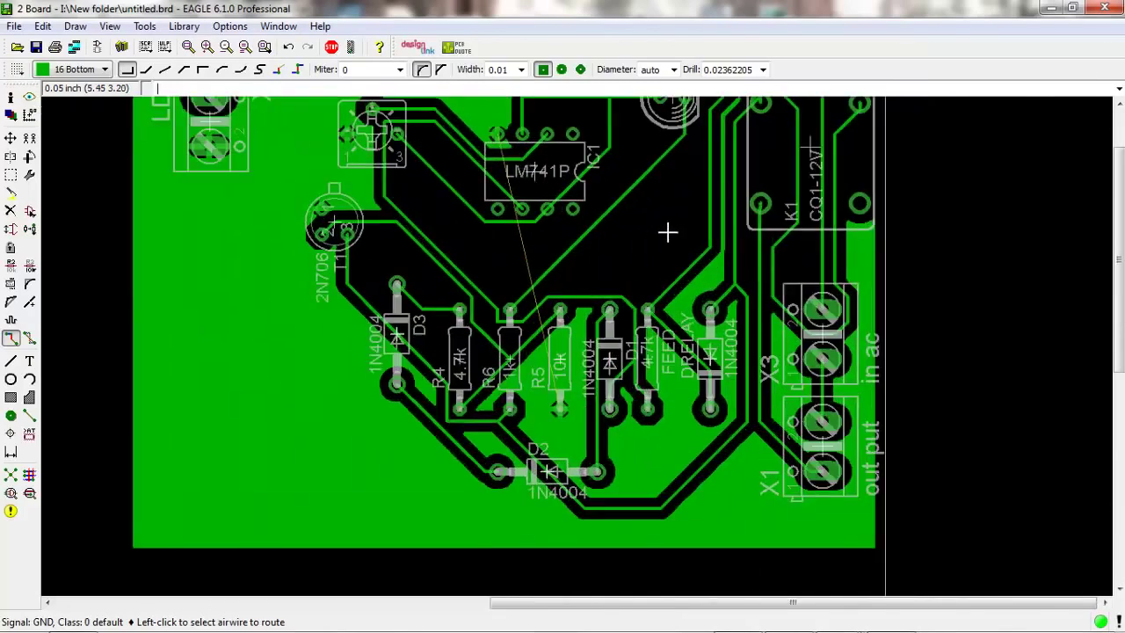
scroll(669, 235, "down", 2)
scroll(669, 237, "up", 1)
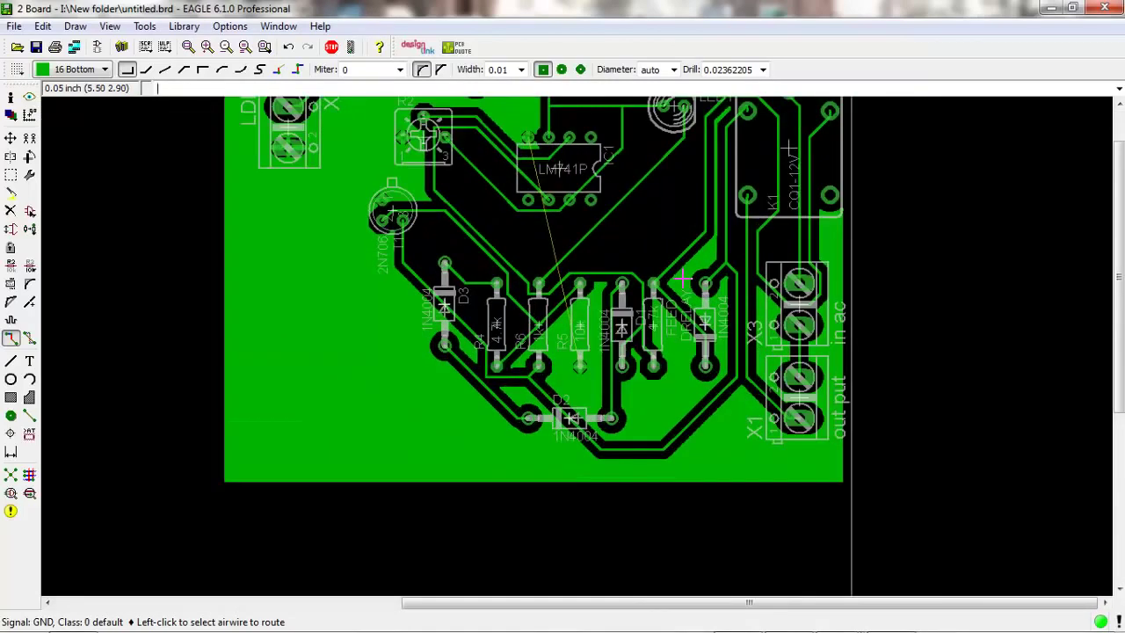
scroll(683, 279, "down", 1)
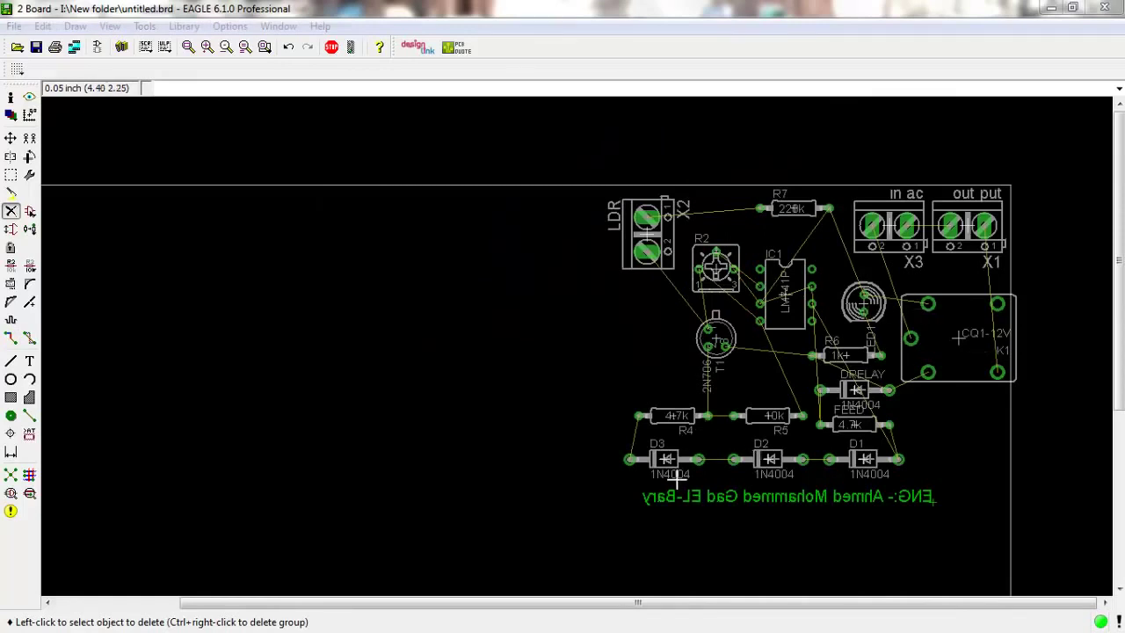
Step: Start a new Bottom-layer polygon of width 0.05 with isolation set to 0.012
left_click(30, 398)
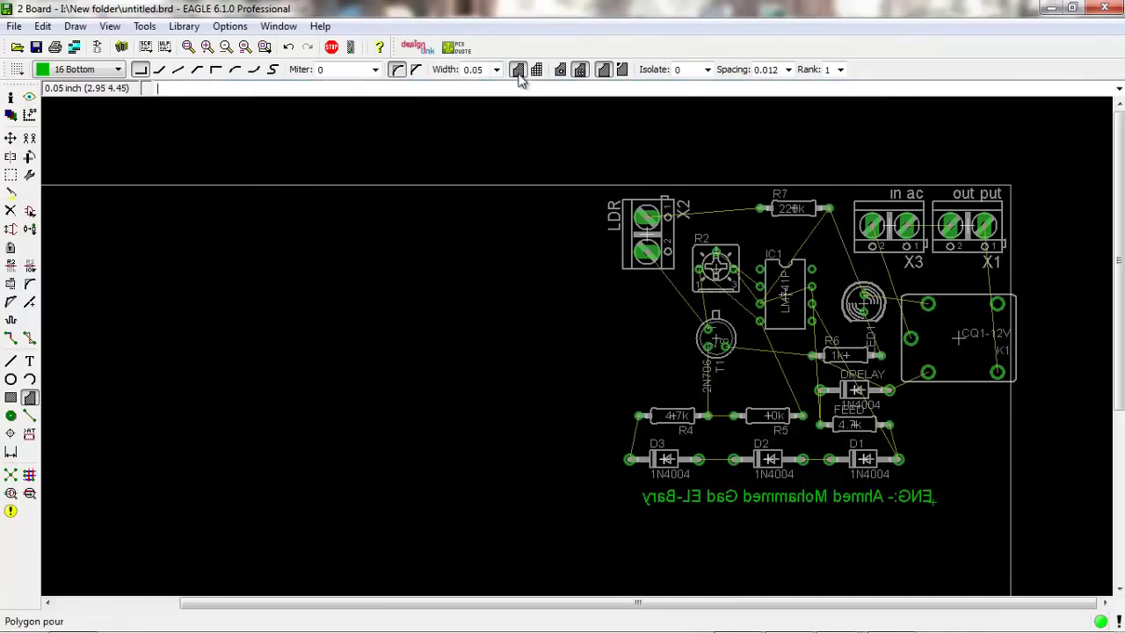
left_click(707, 70)
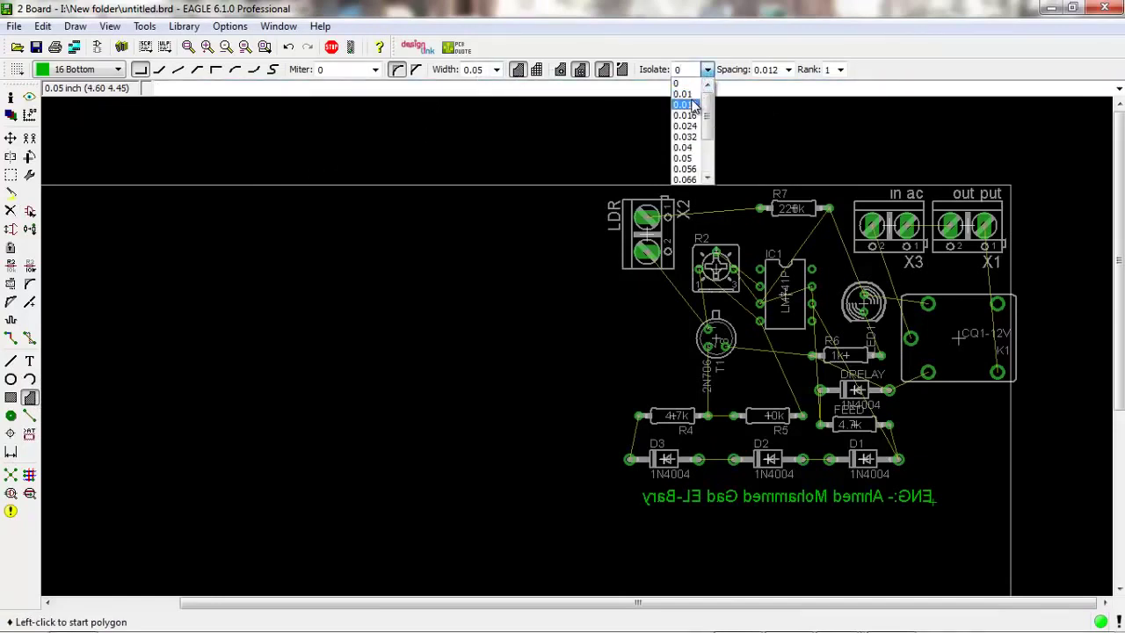
left_click(689, 105)
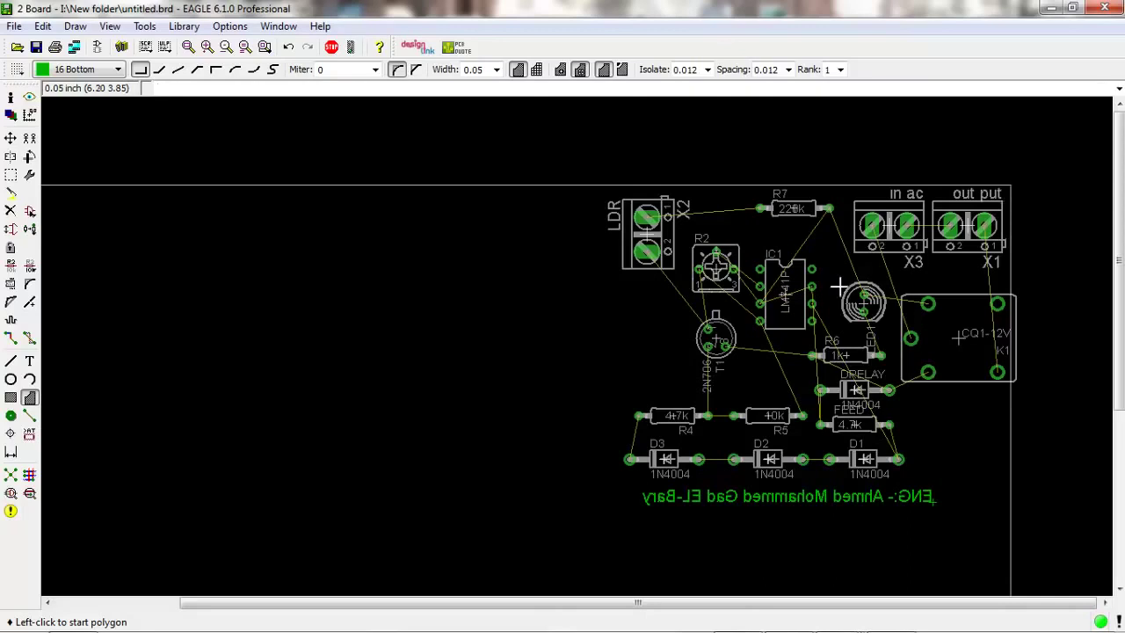
Step: Try routing a GND trace from the LDR pad with arc and 45° bends, then undo it
left_click(29, 337)
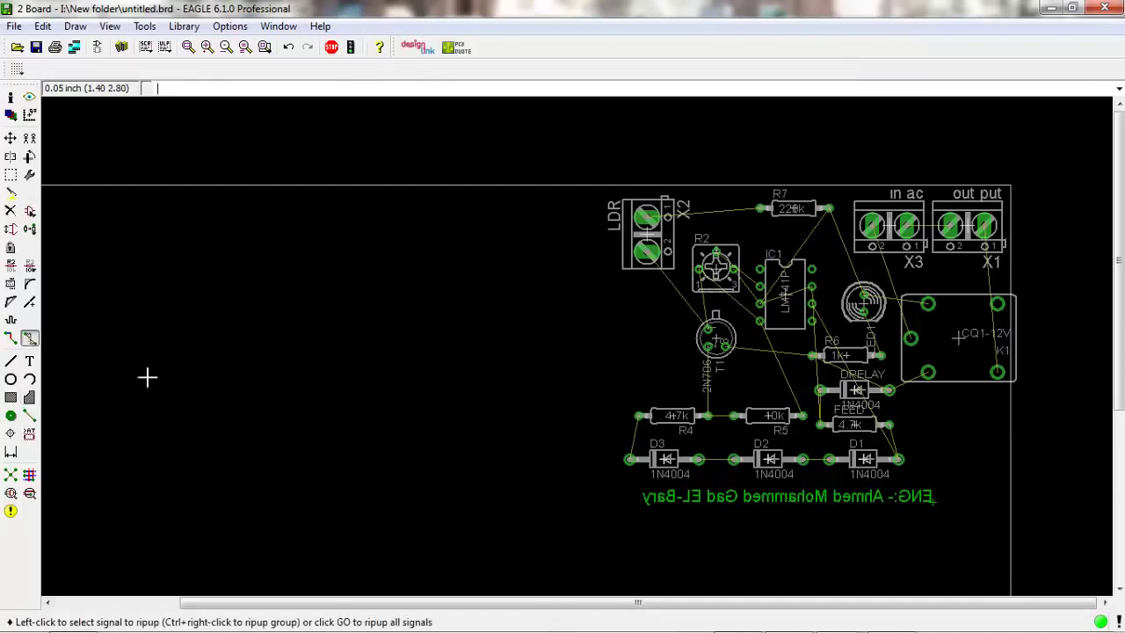
left_click(11, 337)
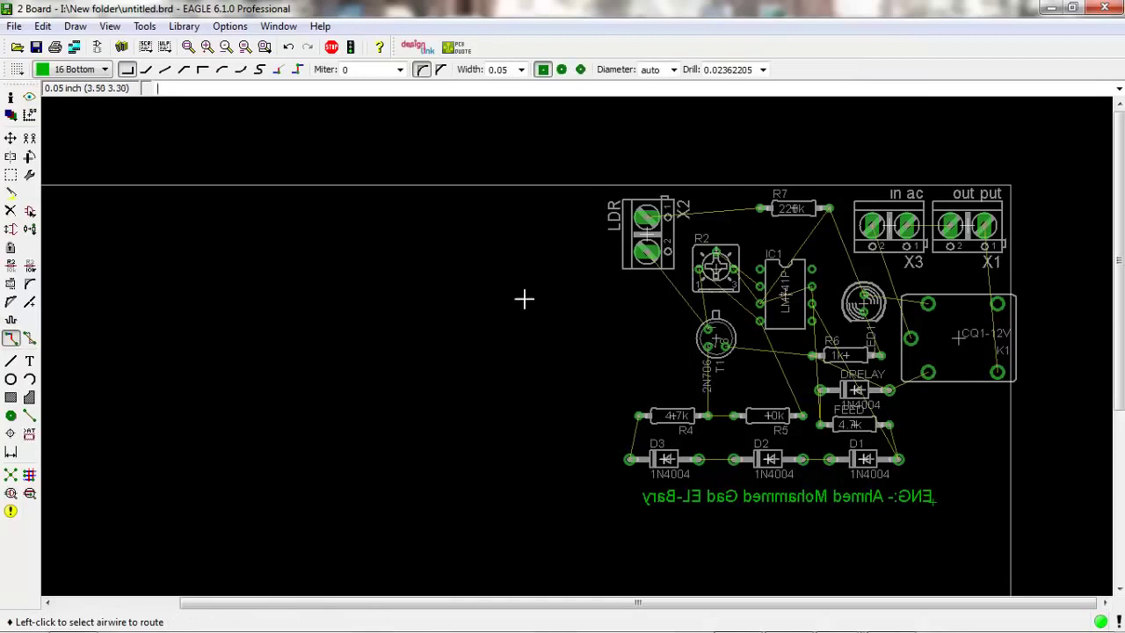
left_click(646, 252)
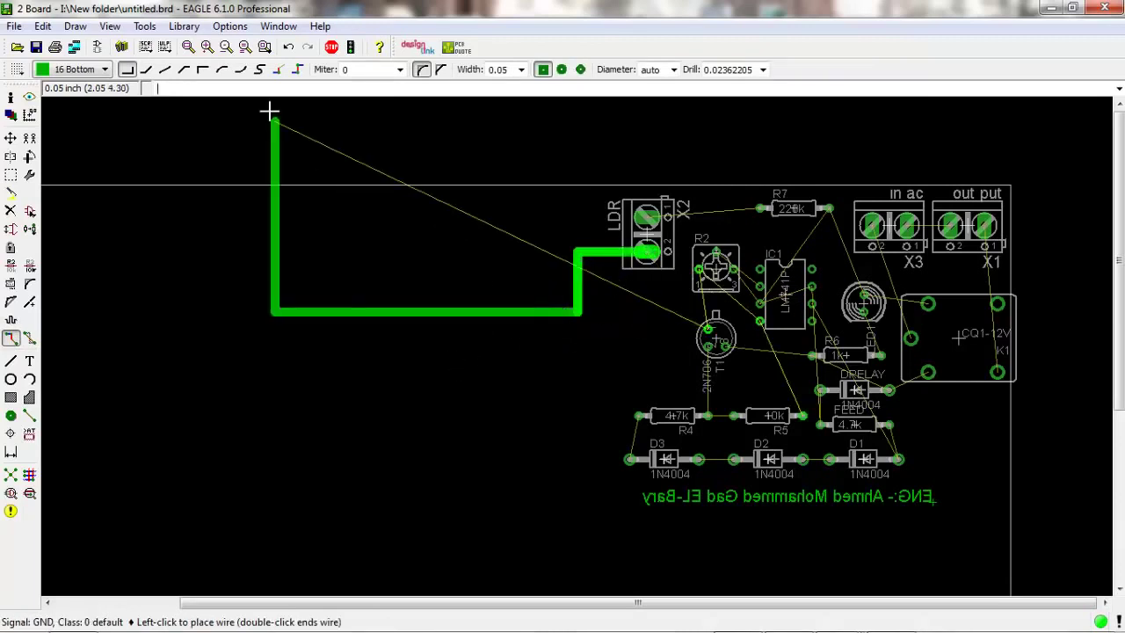
left_click(221, 70)
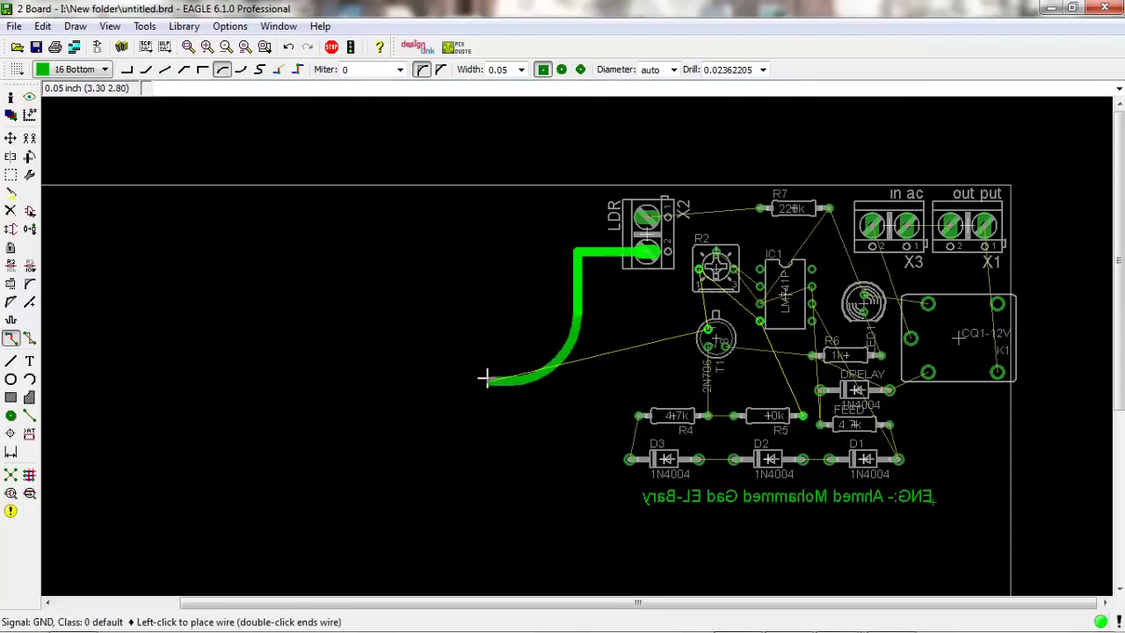
left_click(183, 70)
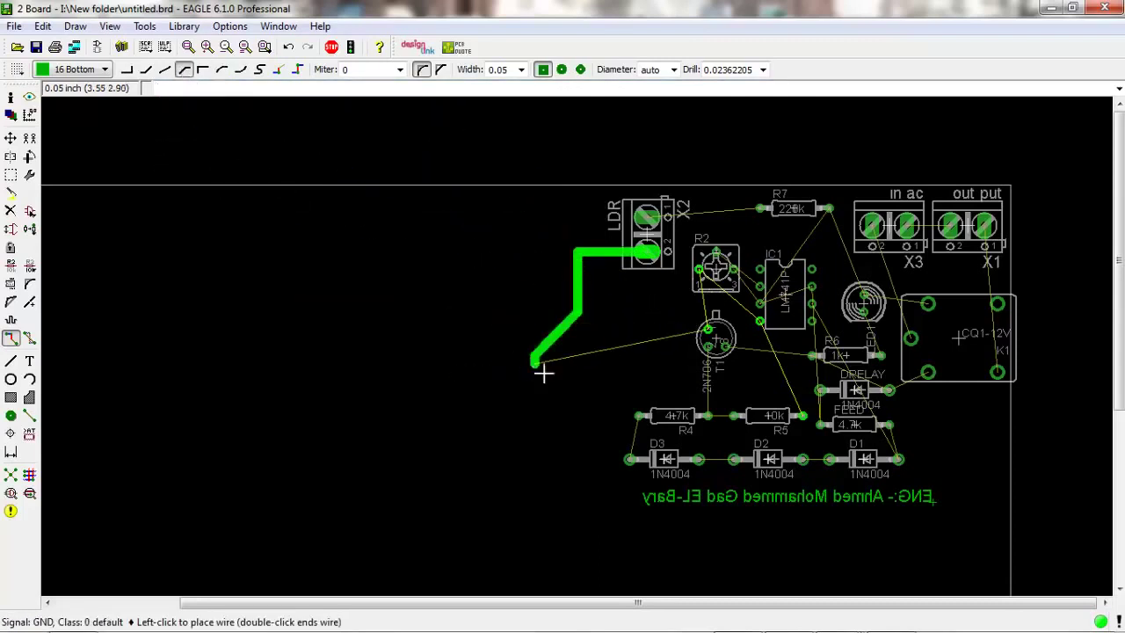
left_click(533, 360)
key("Escape")
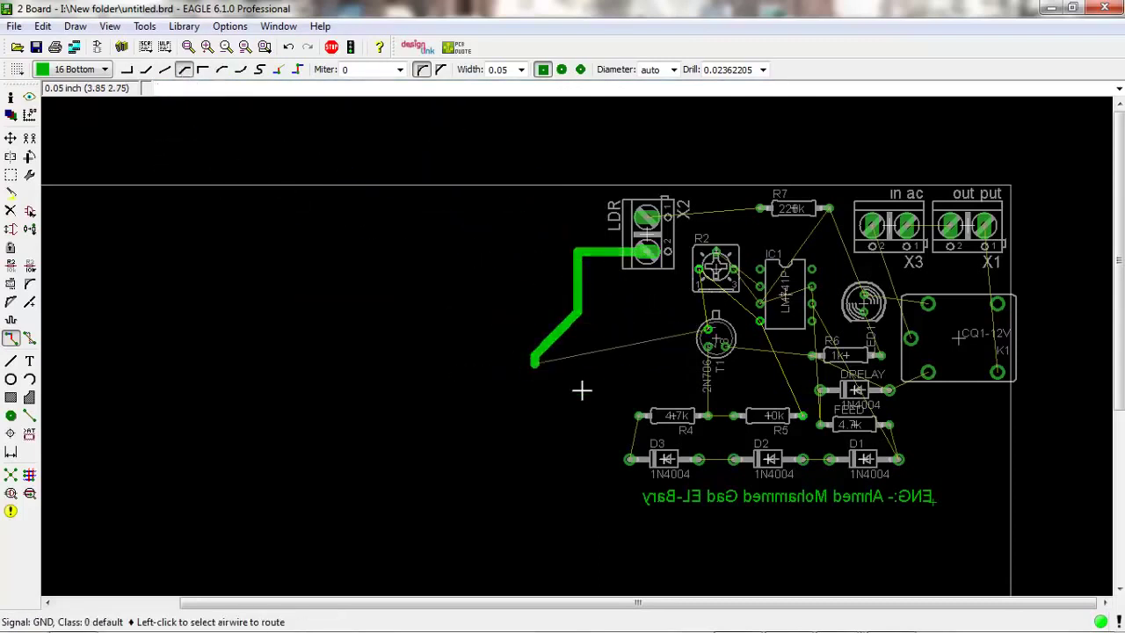
key("ctrl+z")
key("ctrl+z")
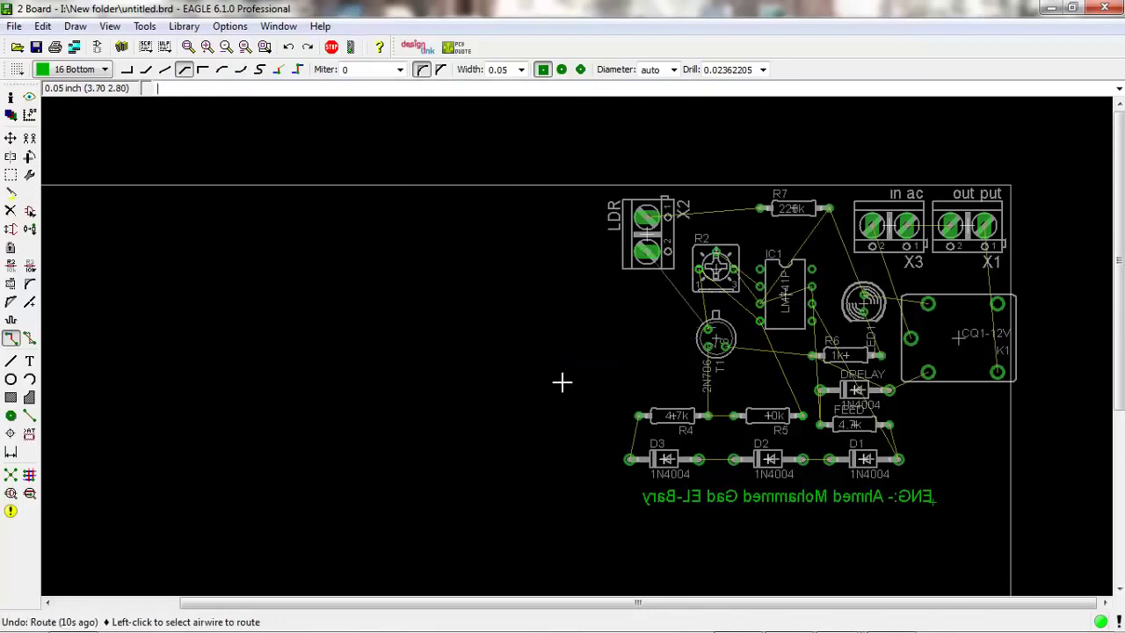
Step: Draw a bottom-layer copper polygon around the whole board and run the autorouter (92.6% routed)
left_click(32, 399)
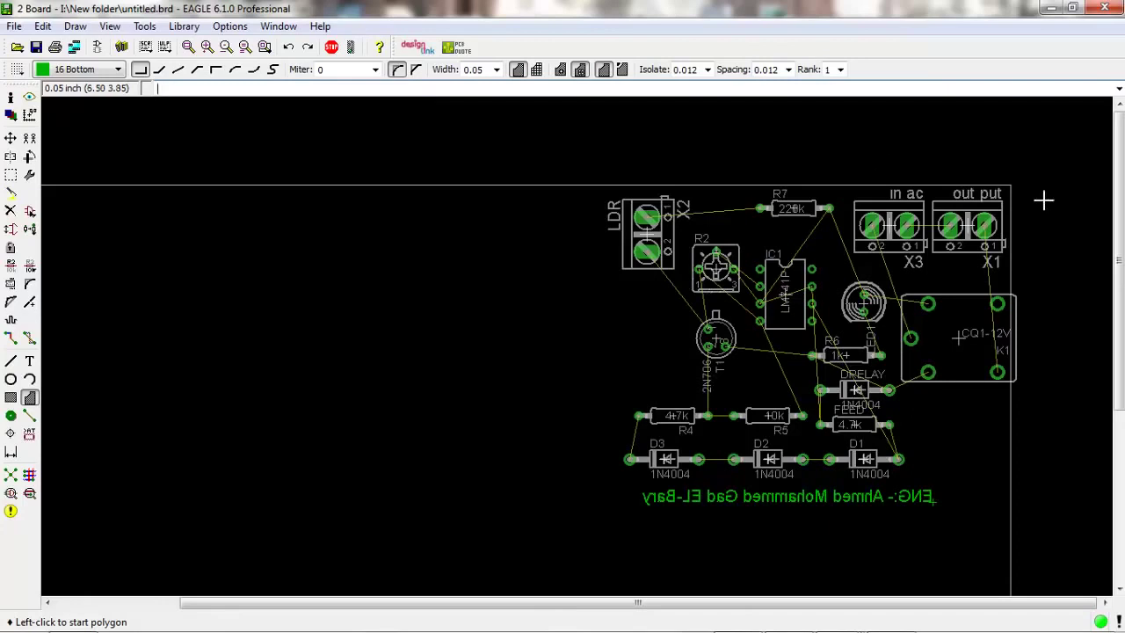
left_click(1013, 183)
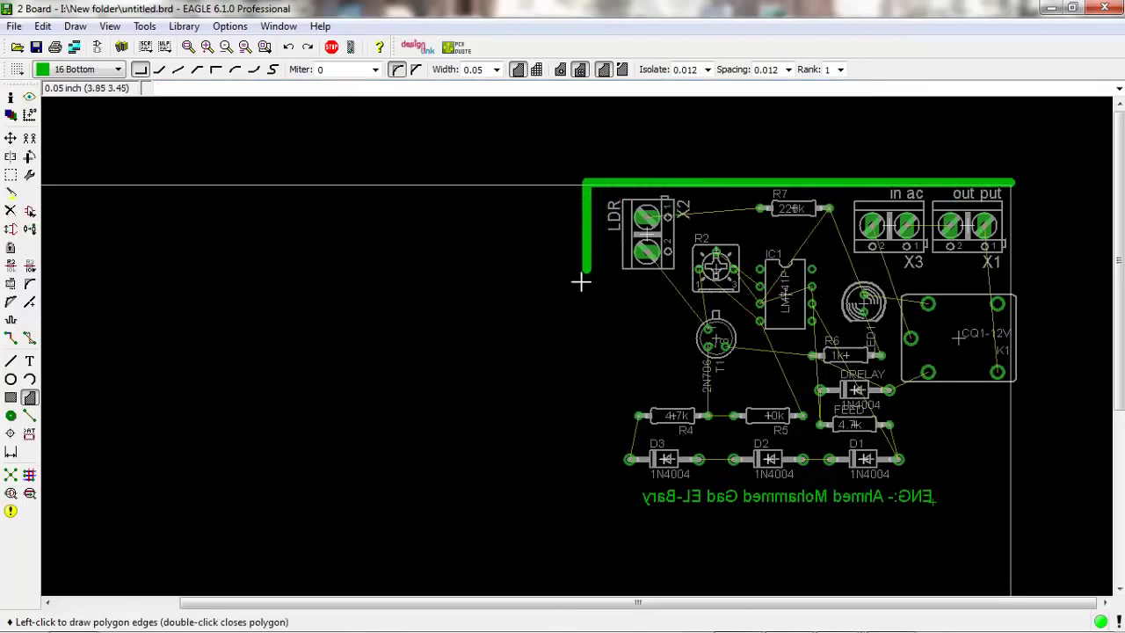
left_click(605, 535)
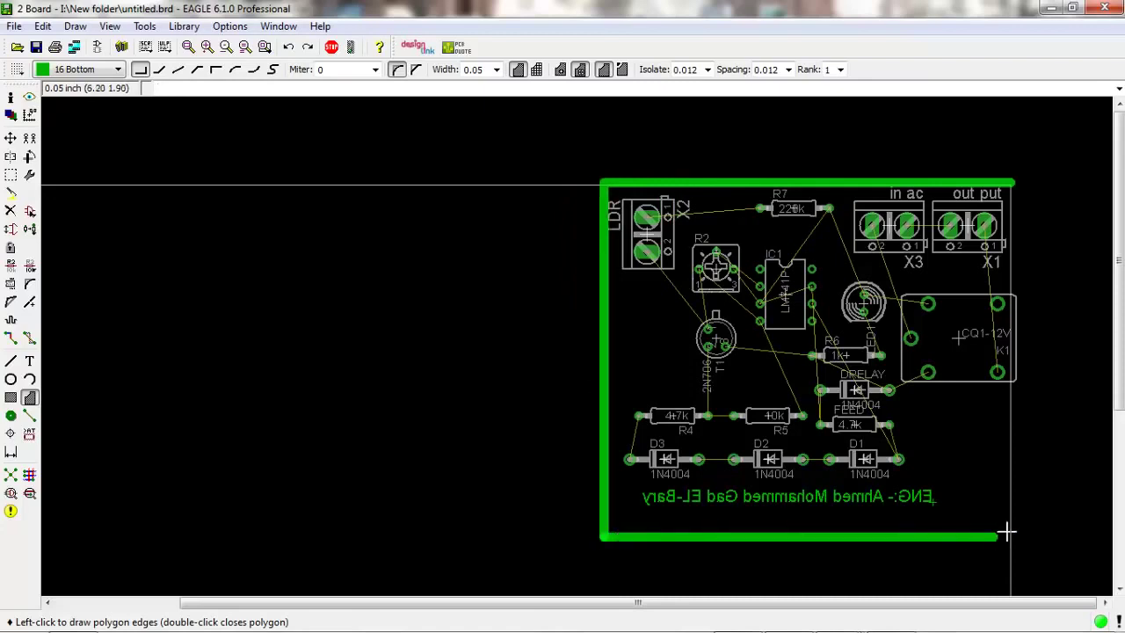
double_click(1017, 182)
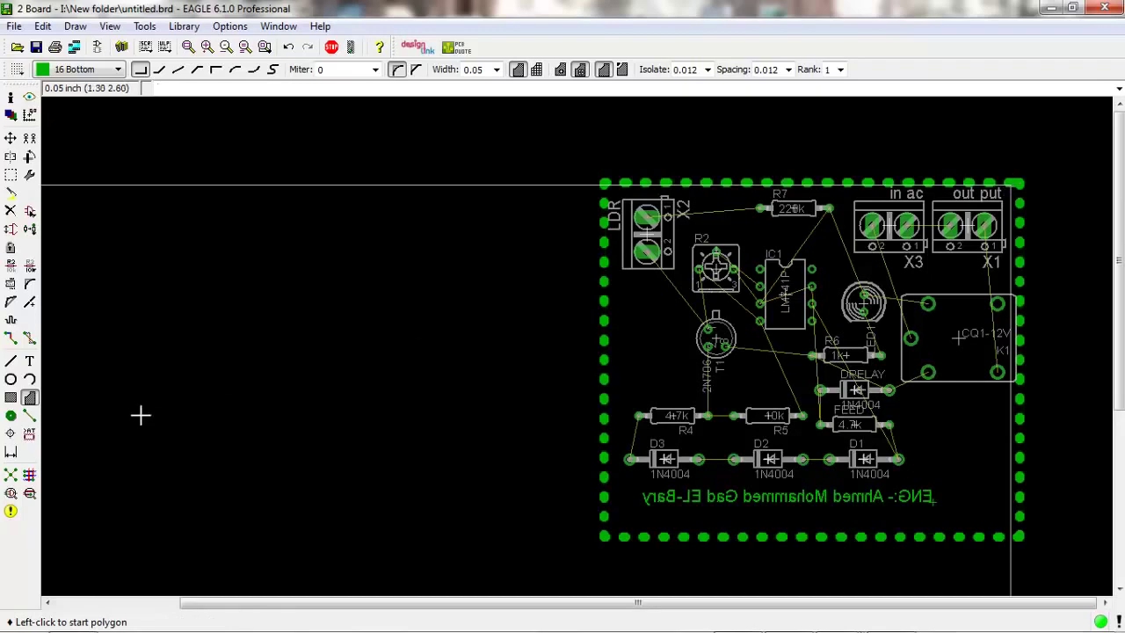
left_click(29, 475)
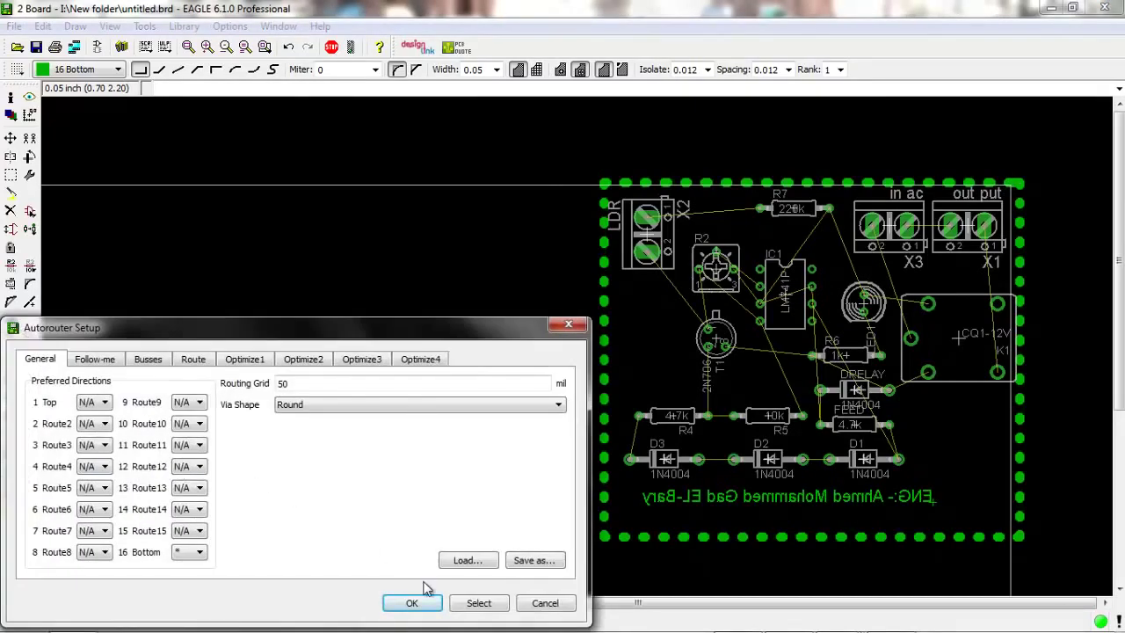
left_click(407, 604)
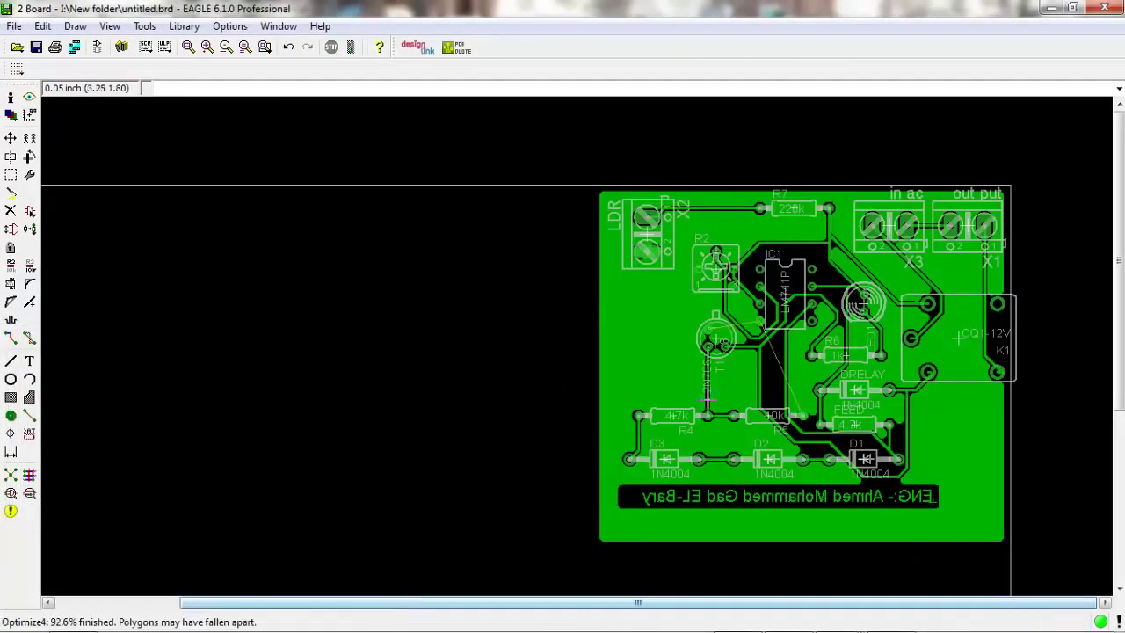
scroll(857, 278, "up", 2)
scroll(923, 307, "up", 3)
scroll(922, 307, "down", 3)
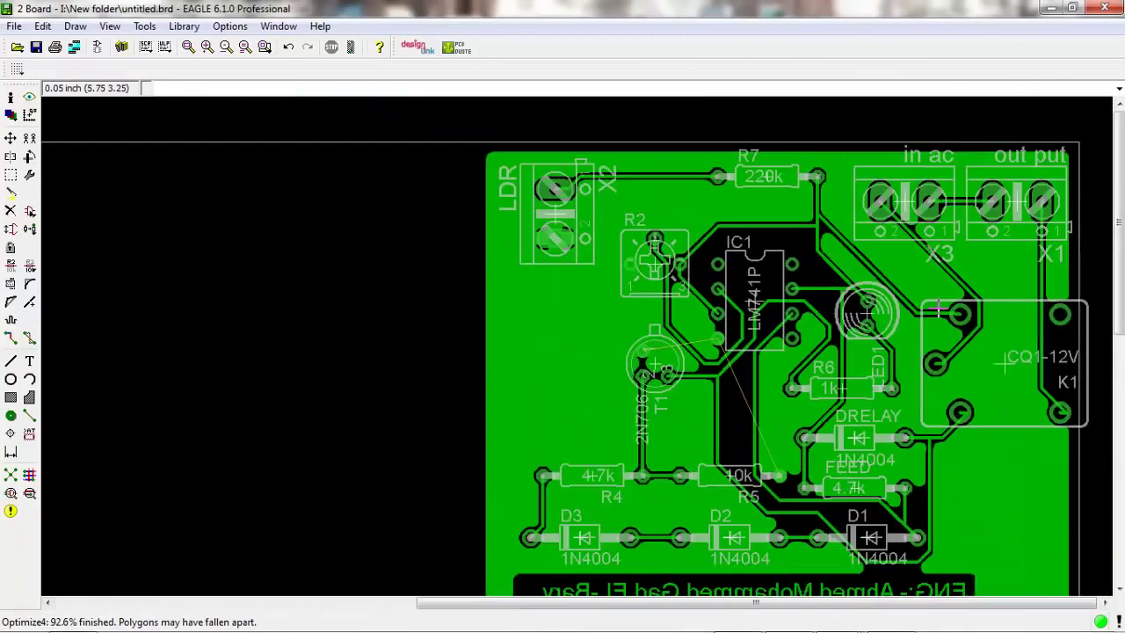
scroll(988, 382, "up", 4)
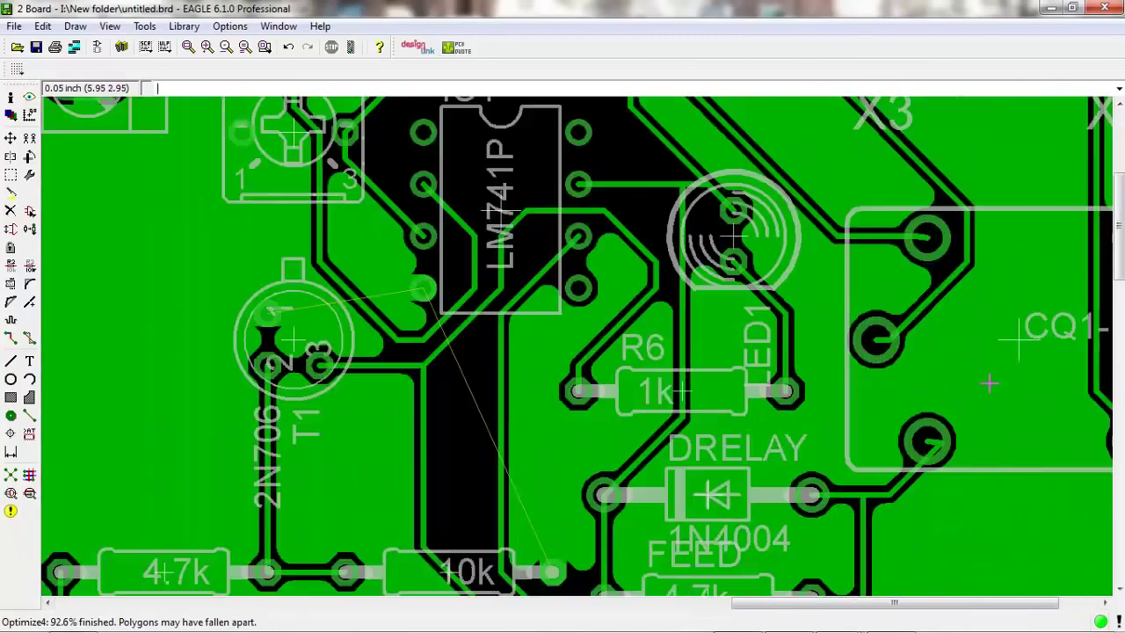
scroll(986, 367, "down", 2)
scroll(985, 368, "down", 2)
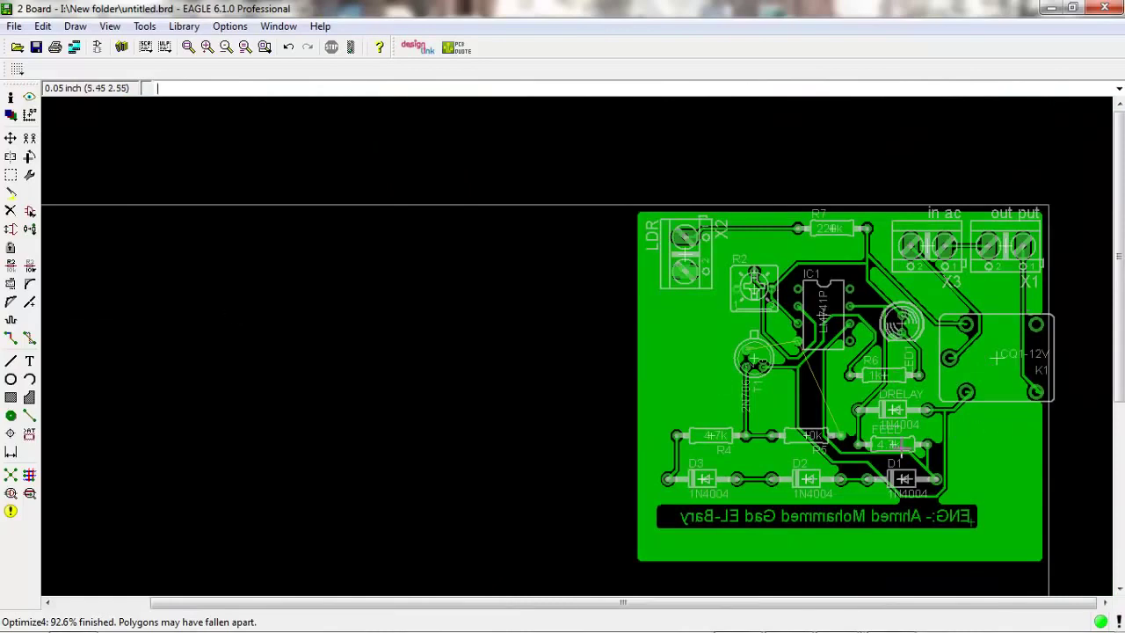
scroll(914, 466, "up", 3)
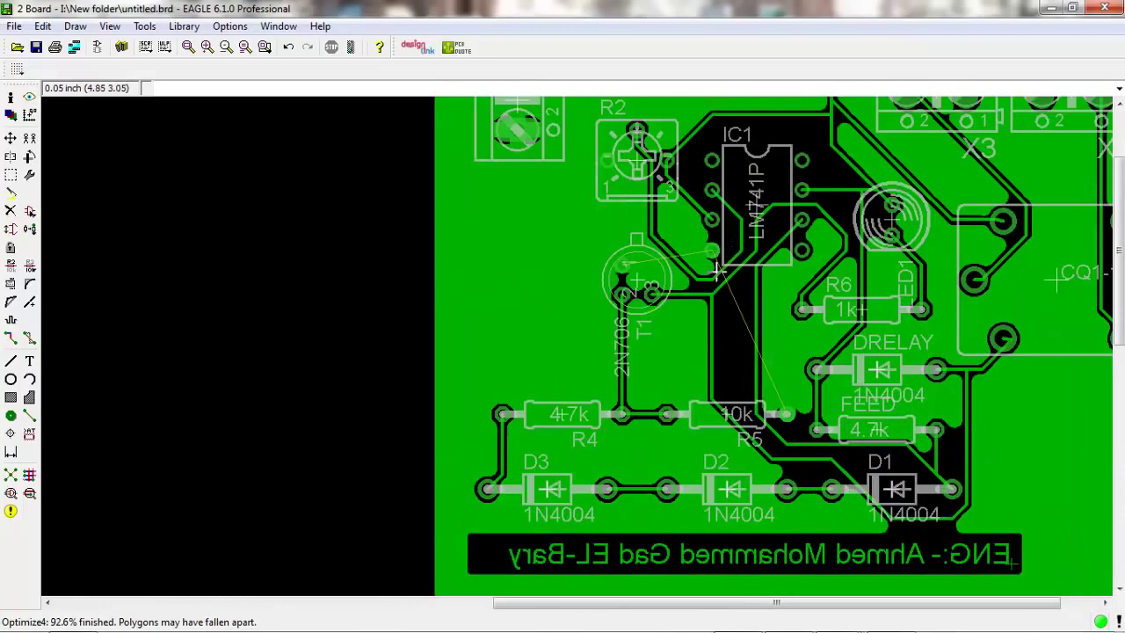
scroll(719, 270, "up", 2)
scroll(756, 281, "down", 1)
scroll(750, 274, "down", 1)
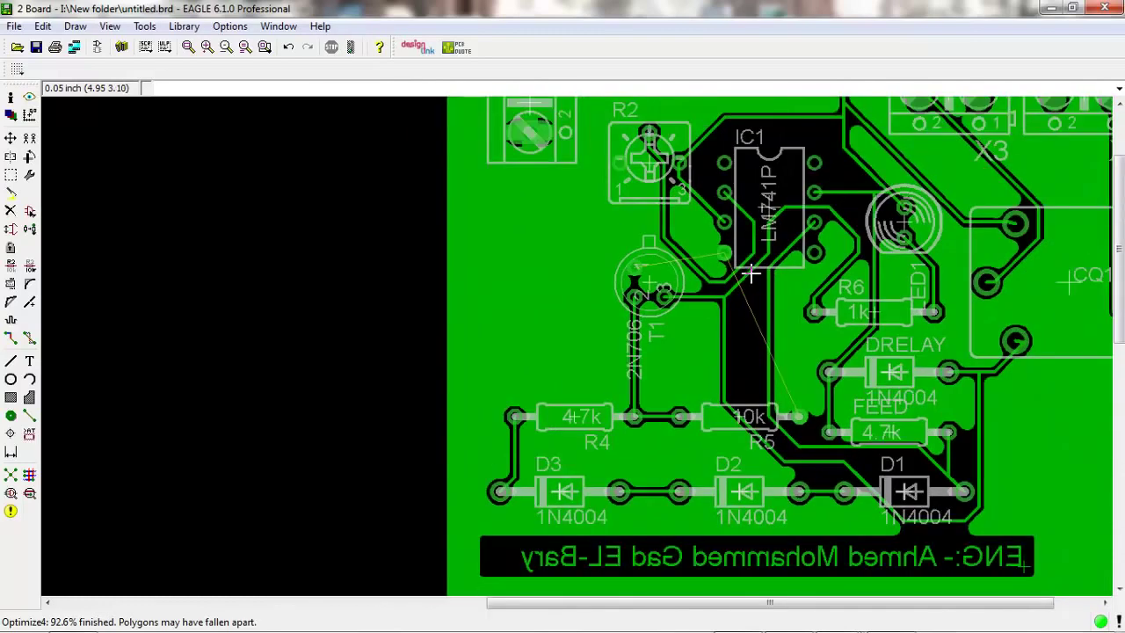
scroll(724, 238, "up", 1)
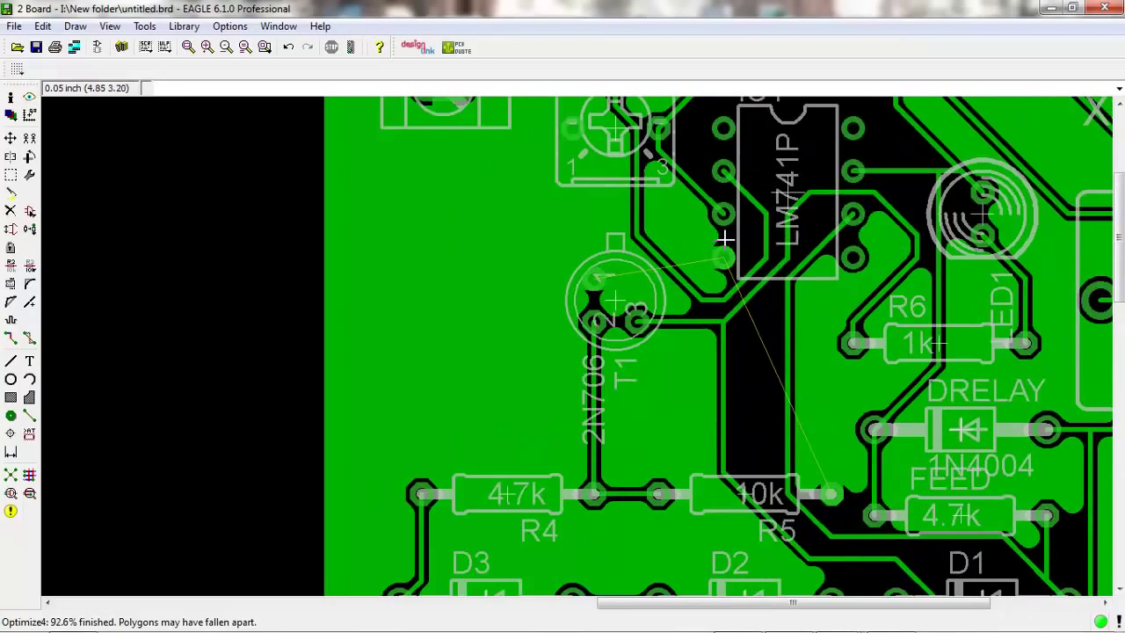
scroll(708, 239, "up", 1)
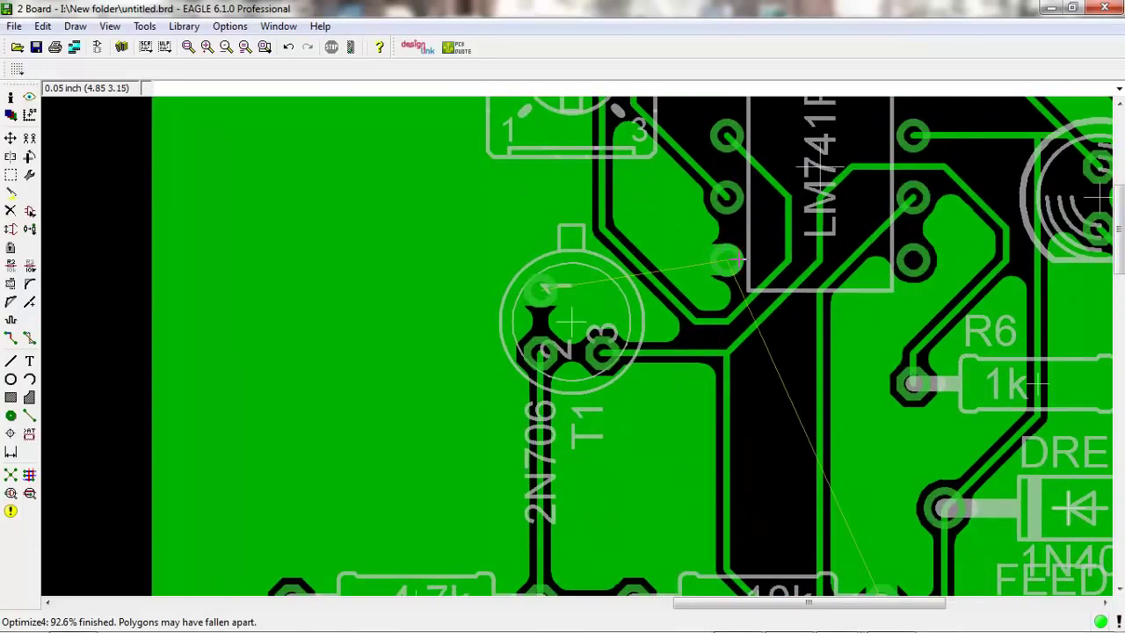
scroll(741, 260, "down", 1)
scroll(738, 257, "down", 1)
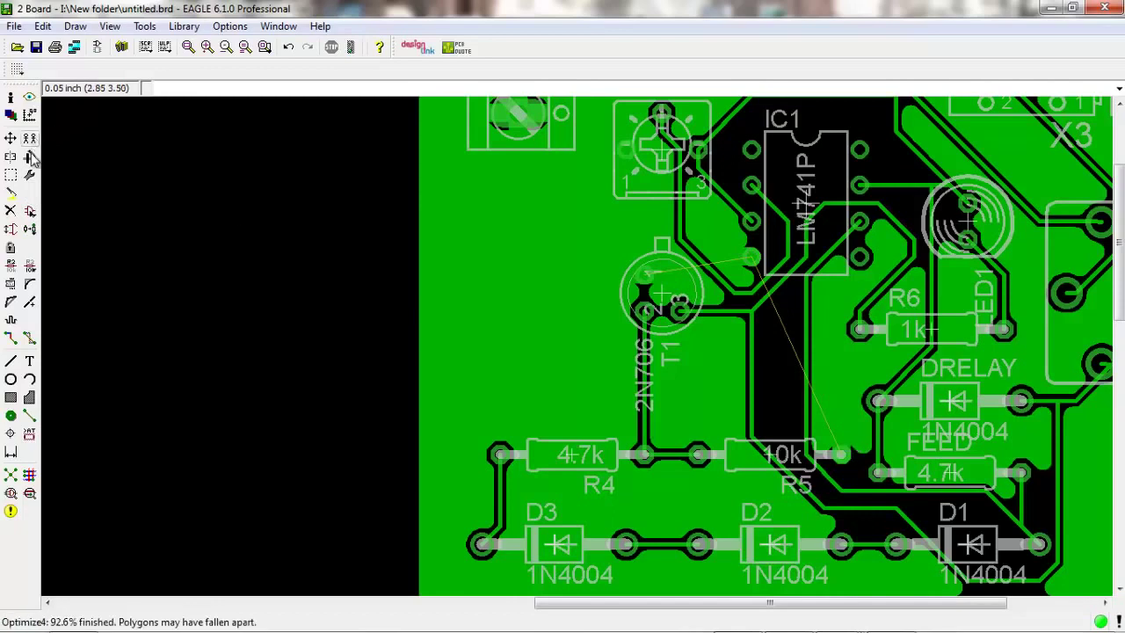
Step: Highlight the NS2, VCC and N$8 nets and the GND copper pour
left_click(30, 97)
left_click(831, 352)
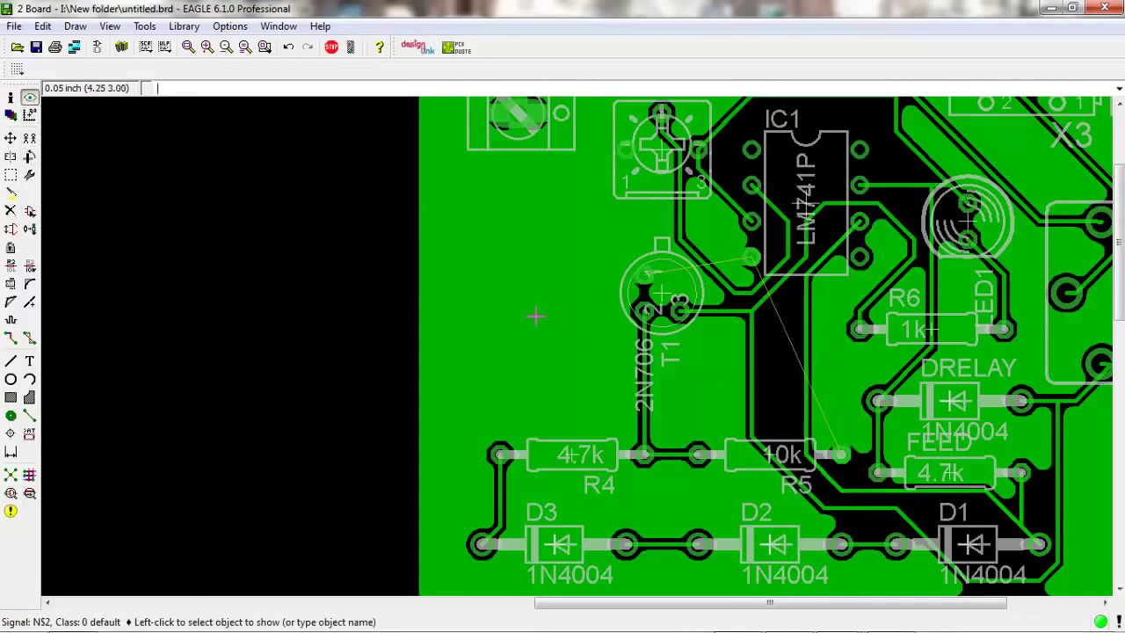
left_click(868, 379)
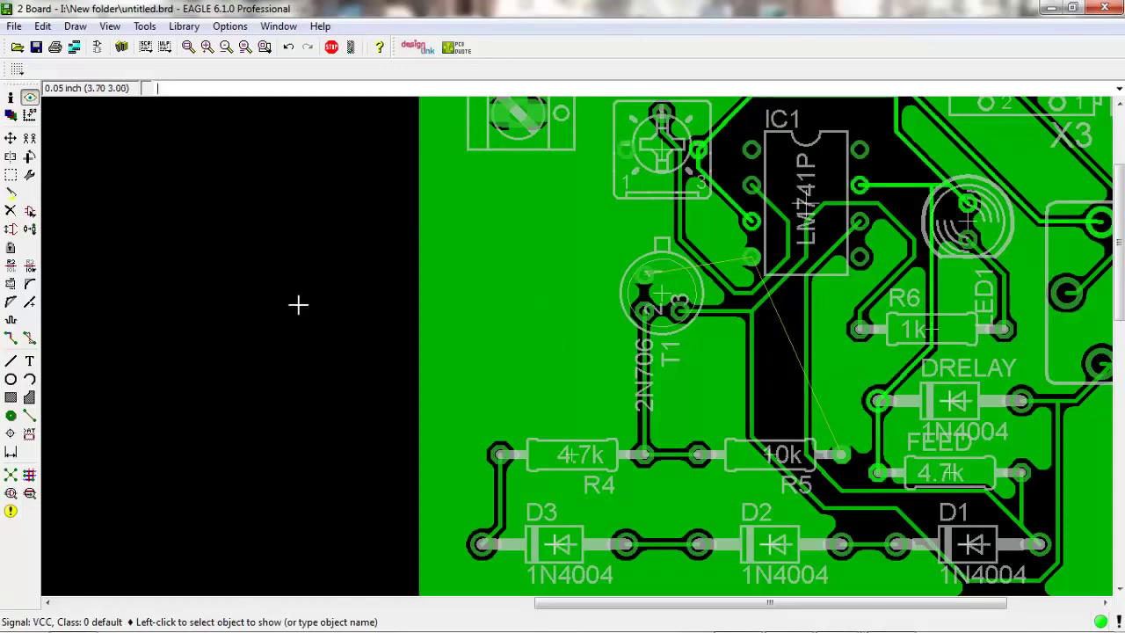
scroll(839, 344, "down", 1)
scroll(840, 344, "down", 3)
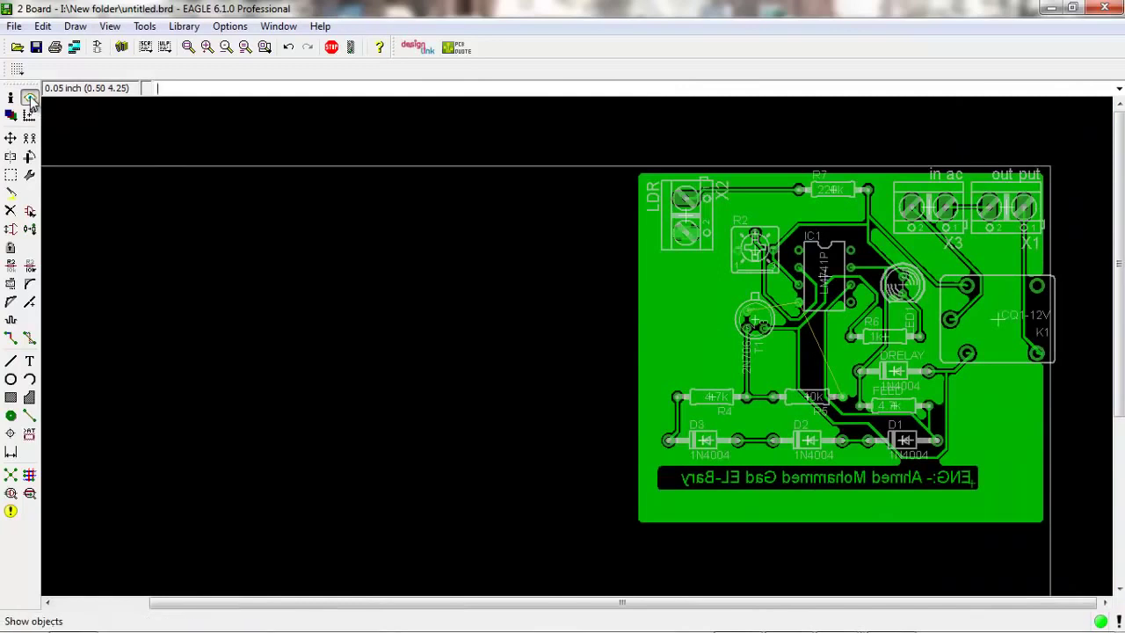
left_click(978, 433)
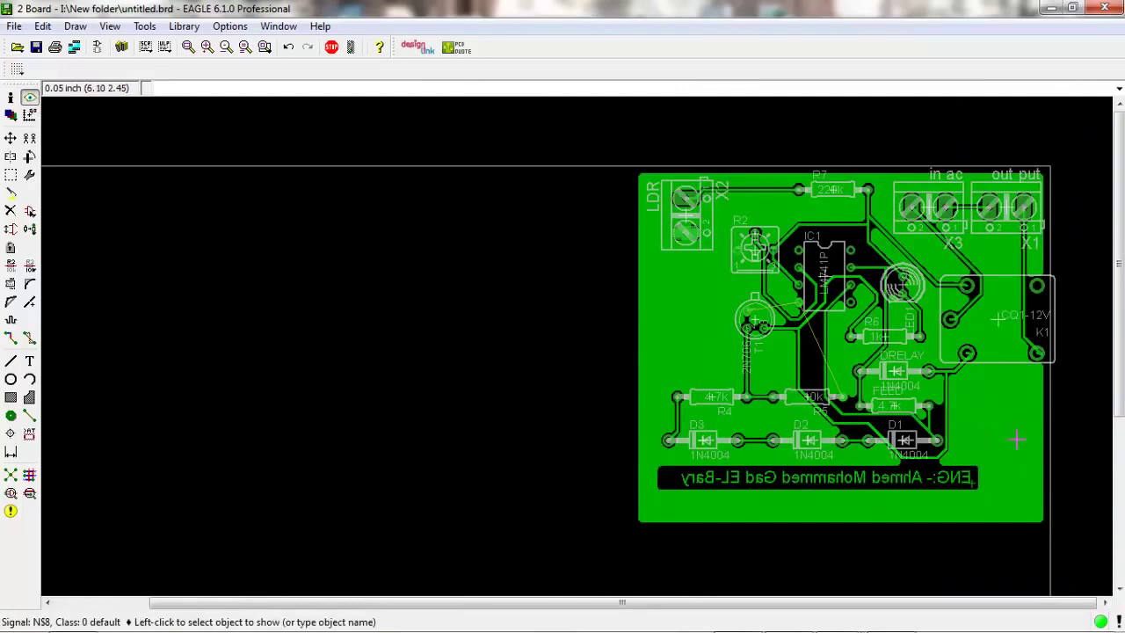
left_click(1024, 509)
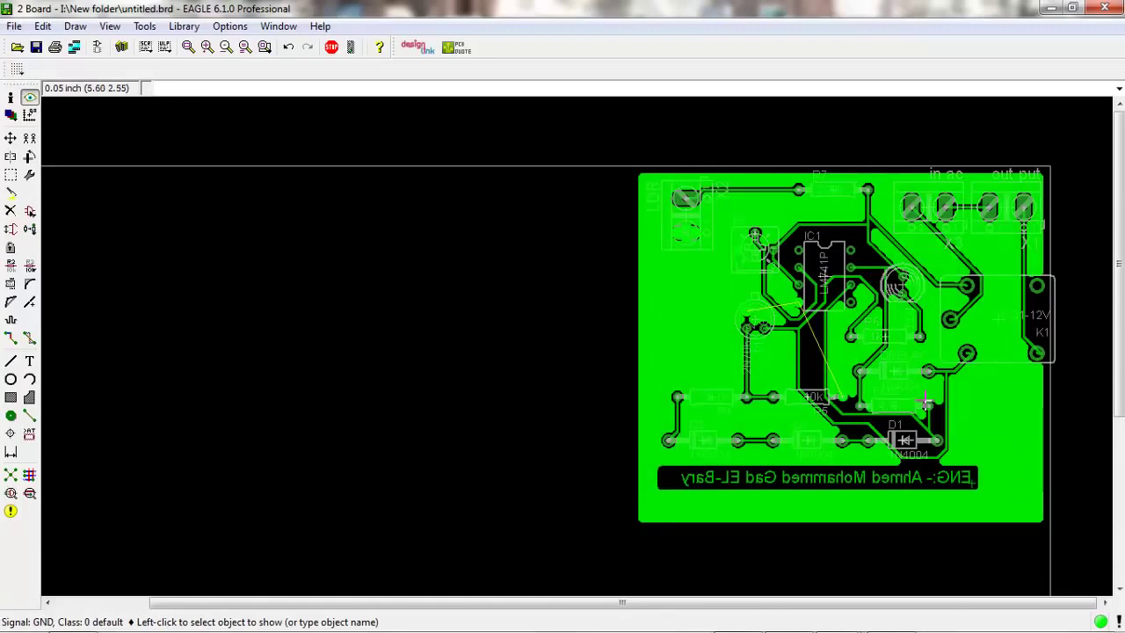
Step: Zoom out to the whole board, then zoom in on IC1 and the R2 trimmer
scroll(925, 403, "up", 2)
scroll(925, 402, "up", 1)
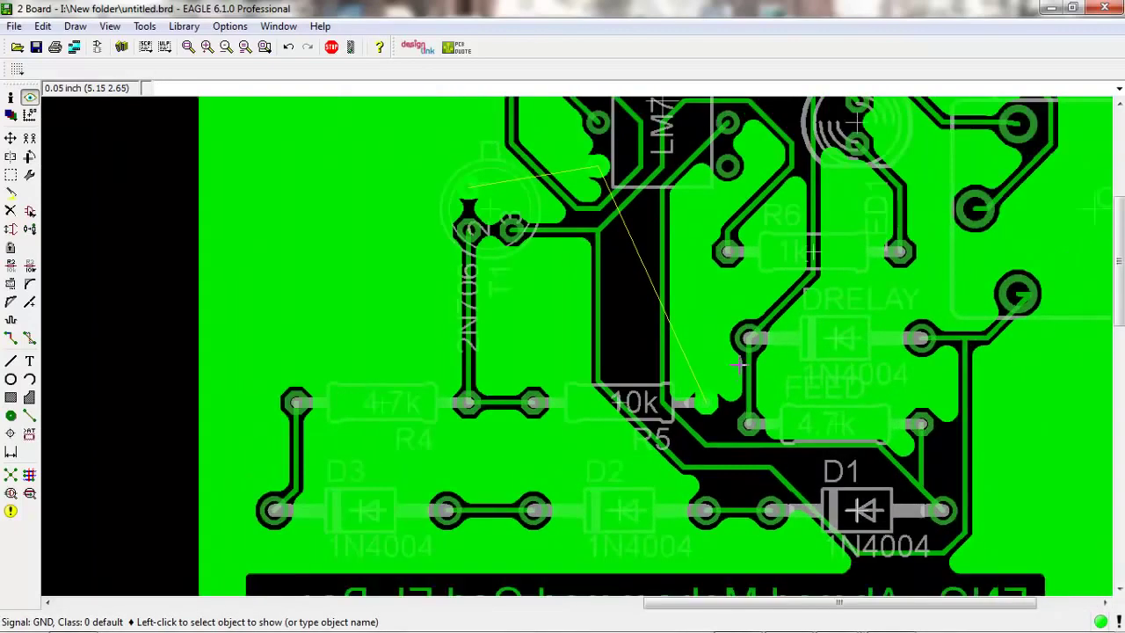
scroll(740, 364, "down", 1)
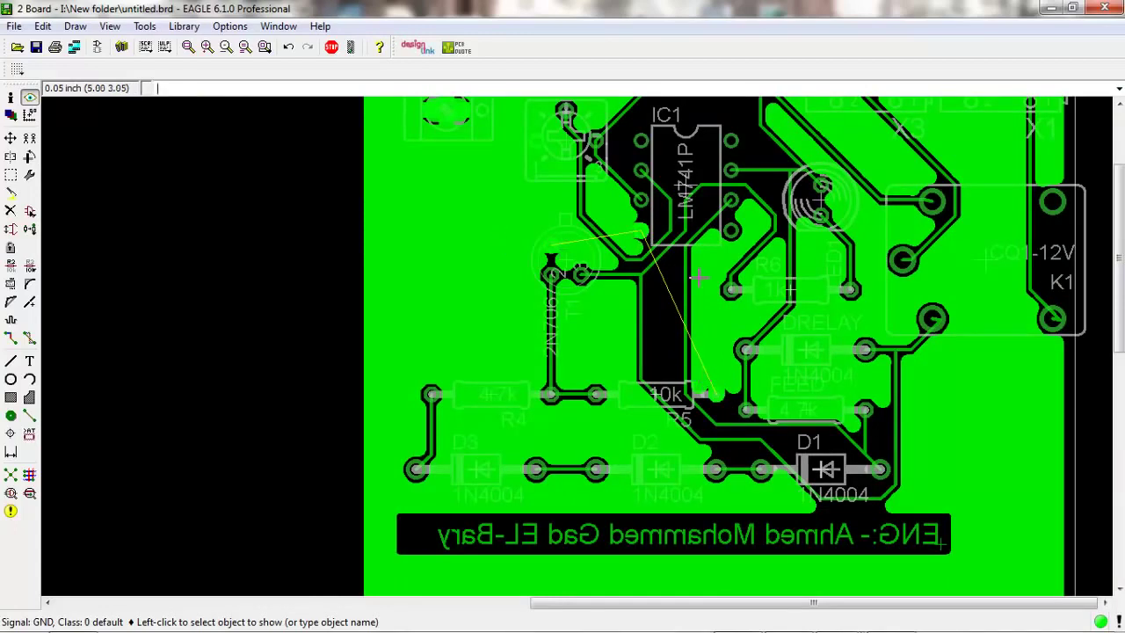
scroll(699, 278, "up", 2)
scroll(677, 219, "down", 2)
scroll(659, 176, "down", 2)
scroll(652, 156, "down", 1)
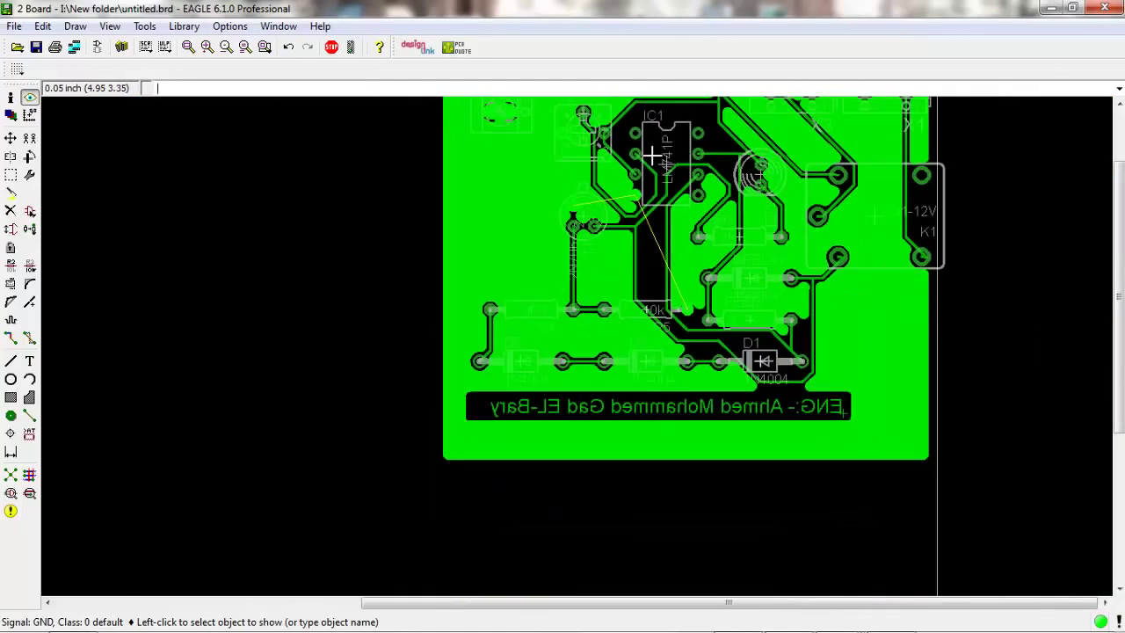
scroll(652, 156, "up", 1)
scroll(646, 141, "down", 1)
scroll(642, 123, "down", 1)
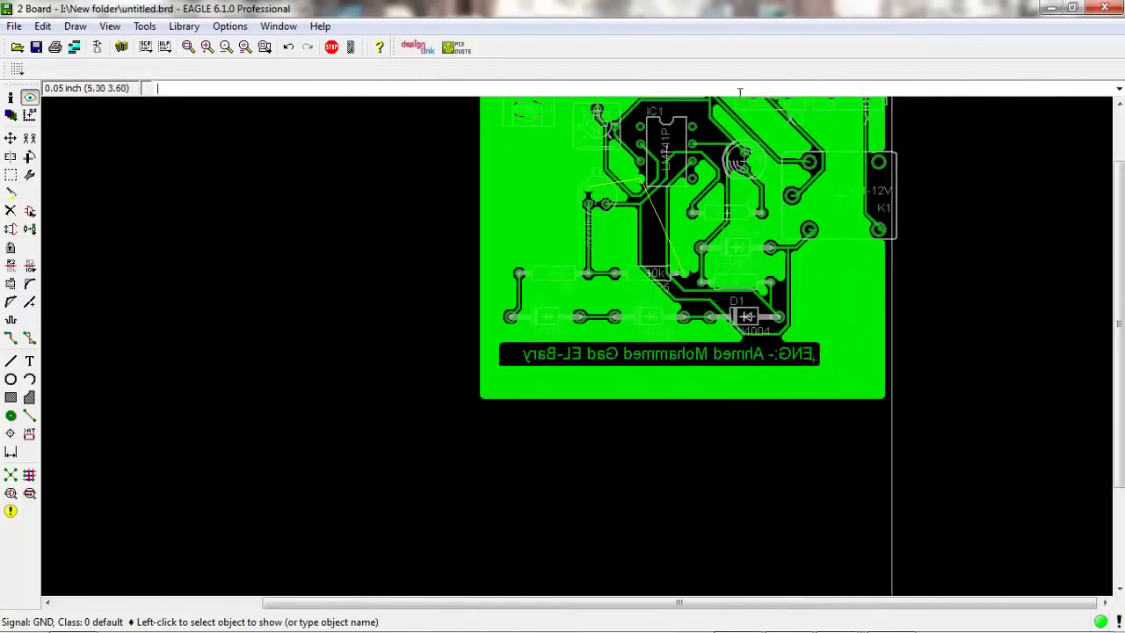
left_click_drag(1118, 185, 1119, 136)
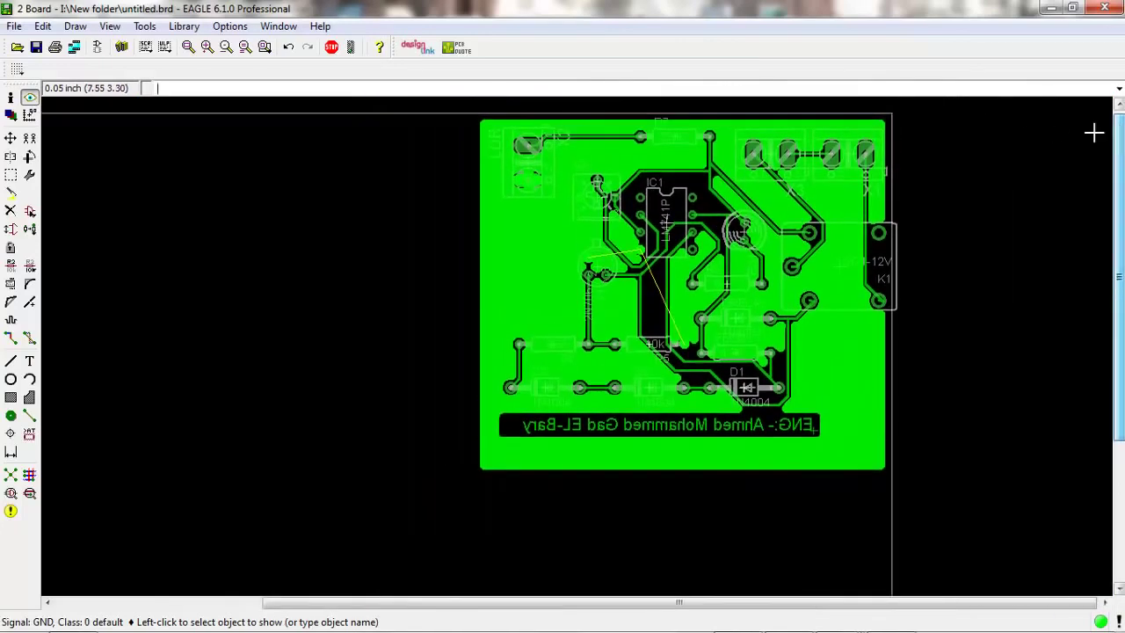
scroll(752, 192, "up", 1)
scroll(751, 191, "up", 1)
scroll(751, 191, "up", 1)
scroll(752, 191, "up", 1)
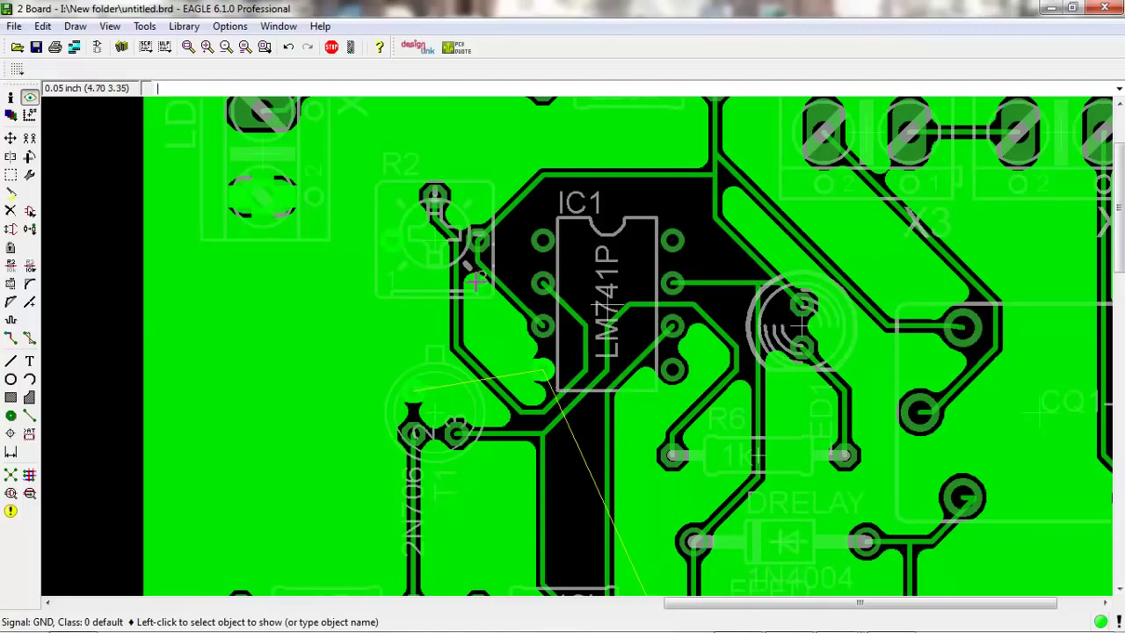
scroll(475, 272, "up", 4)
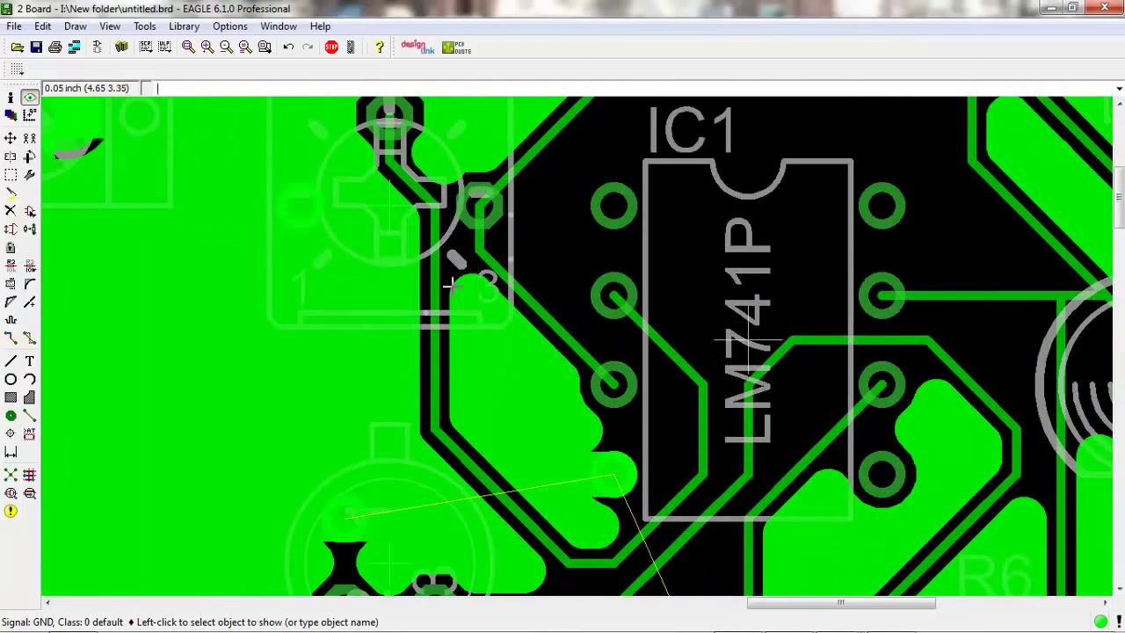
scroll(466, 268, "down", 3)
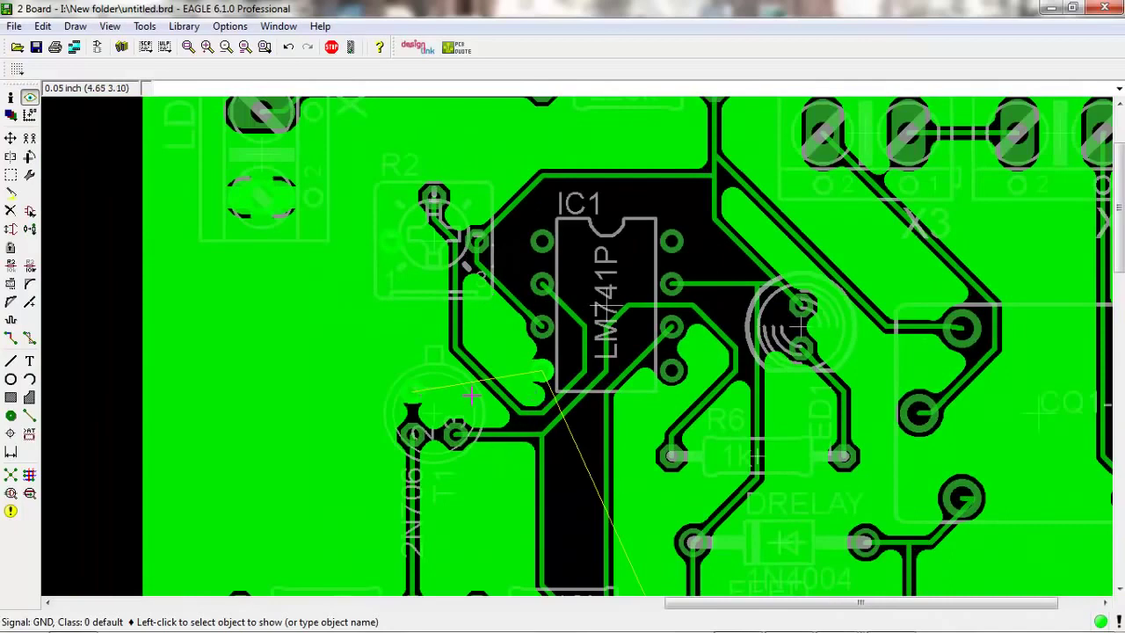
scroll(474, 239, "up", 2)
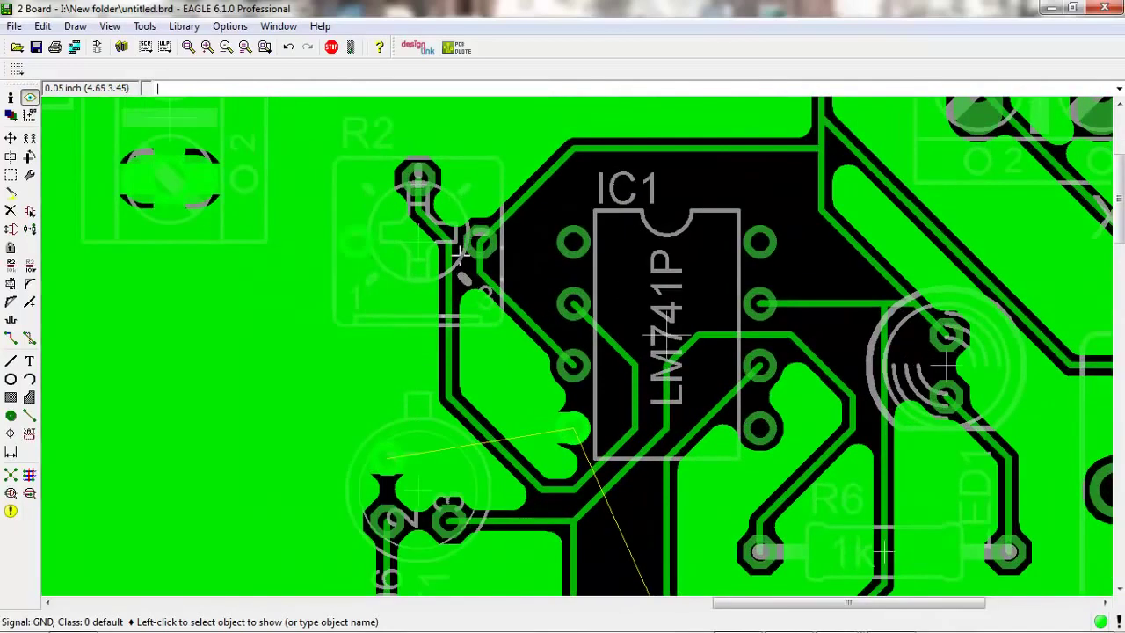
Step: Start a 0.01-wide wire at R2's pad 3, try several bend styles, then cancel it
left_click(11, 339)
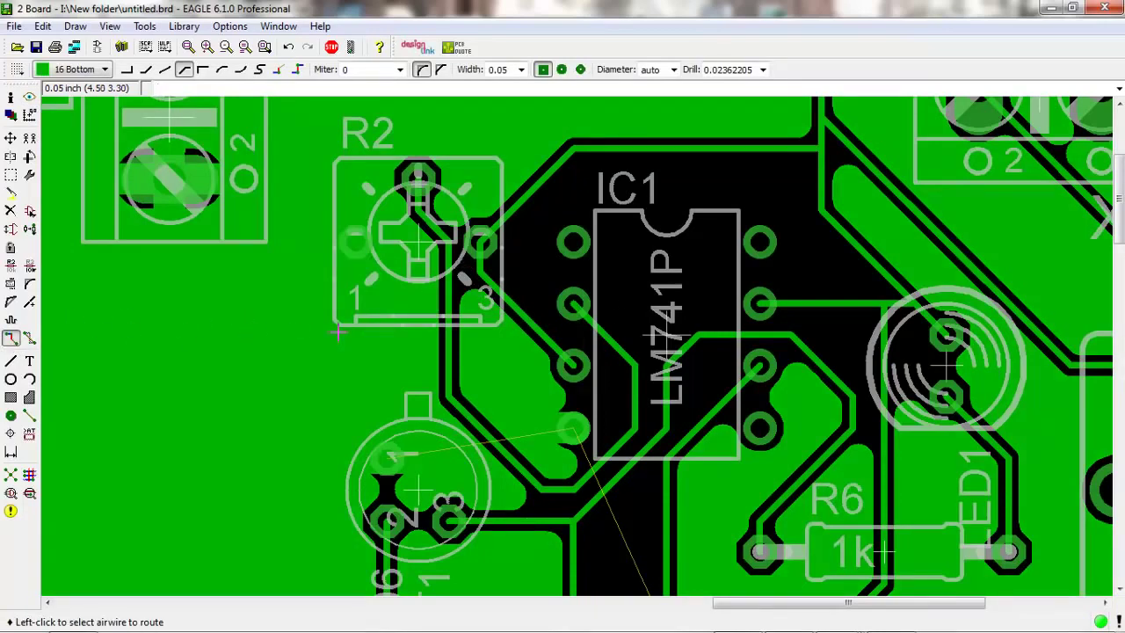
left_click(30, 416)
left_click(11, 360)
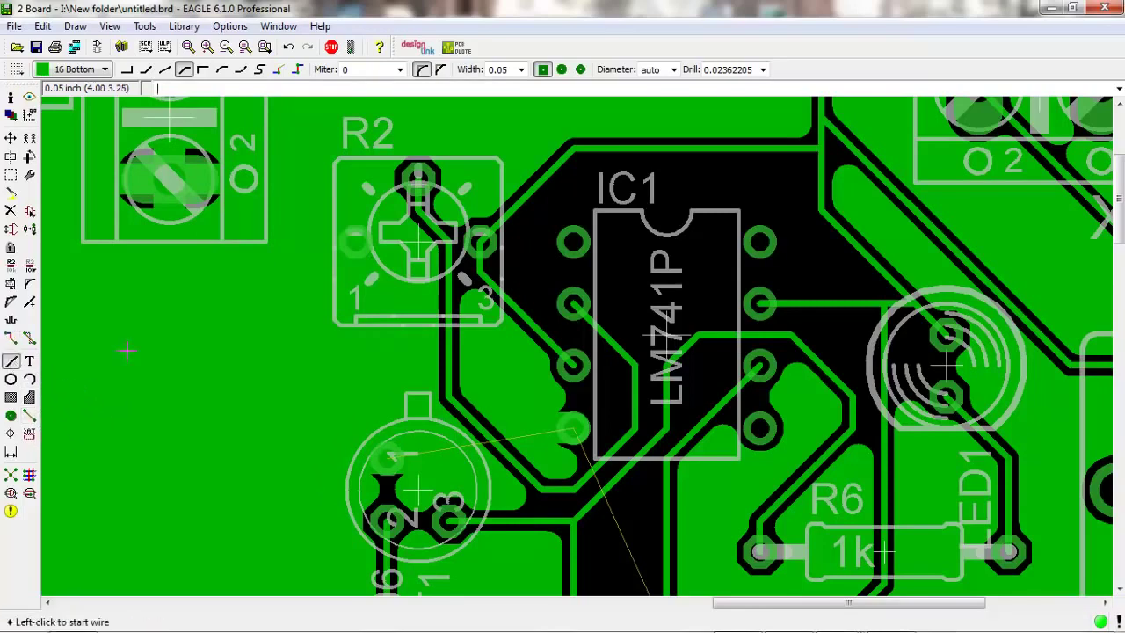
left_click(460, 295)
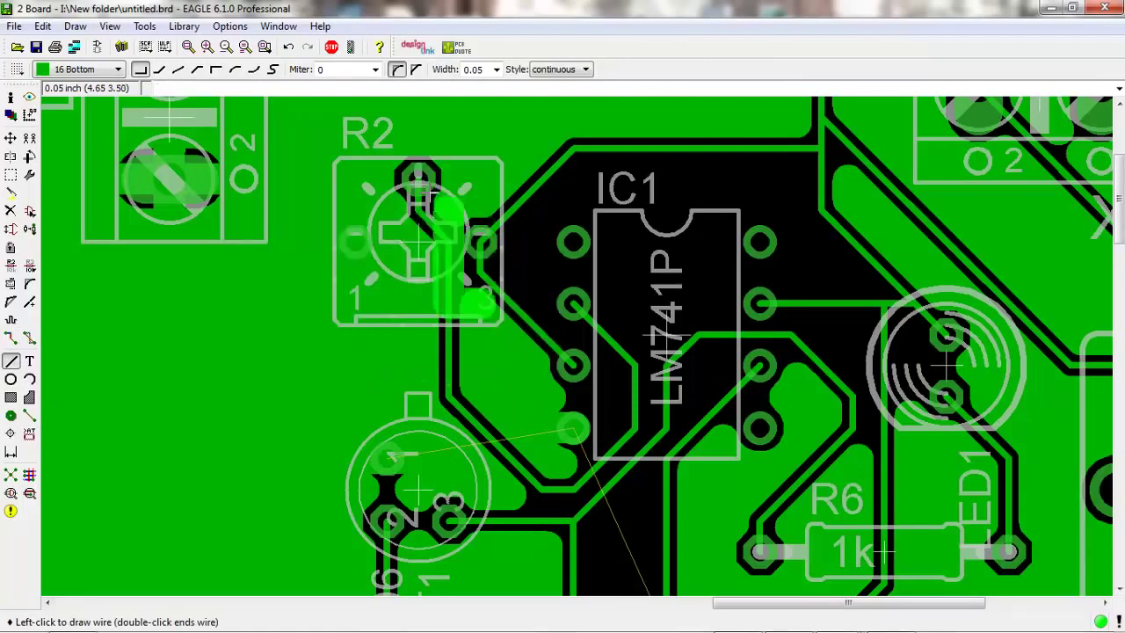
left_click(496, 69)
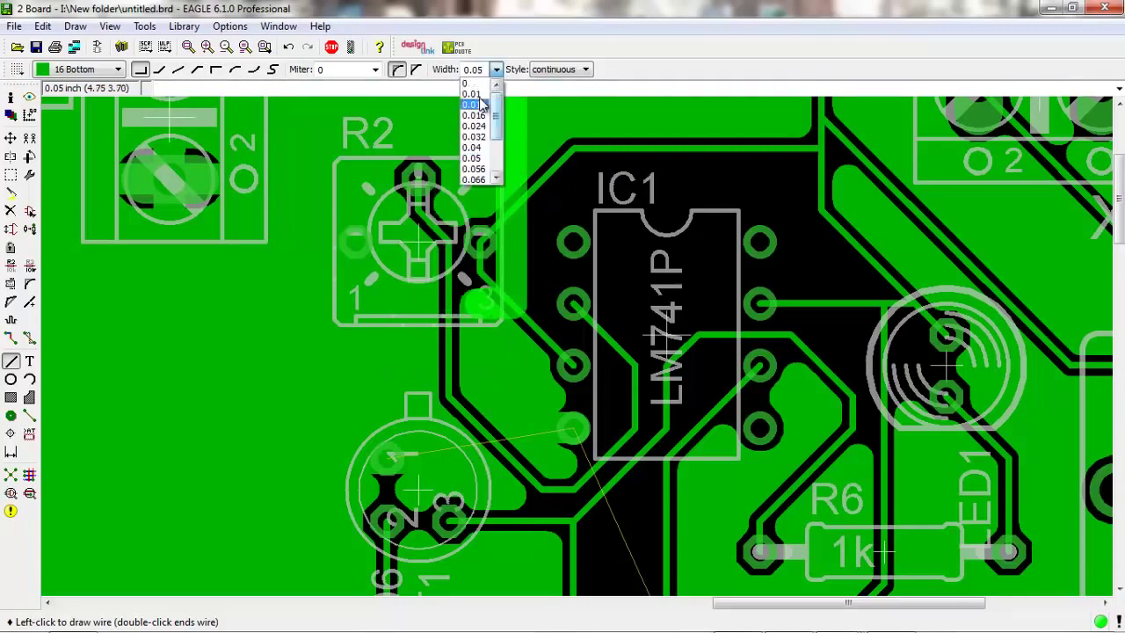
left_click(474, 91)
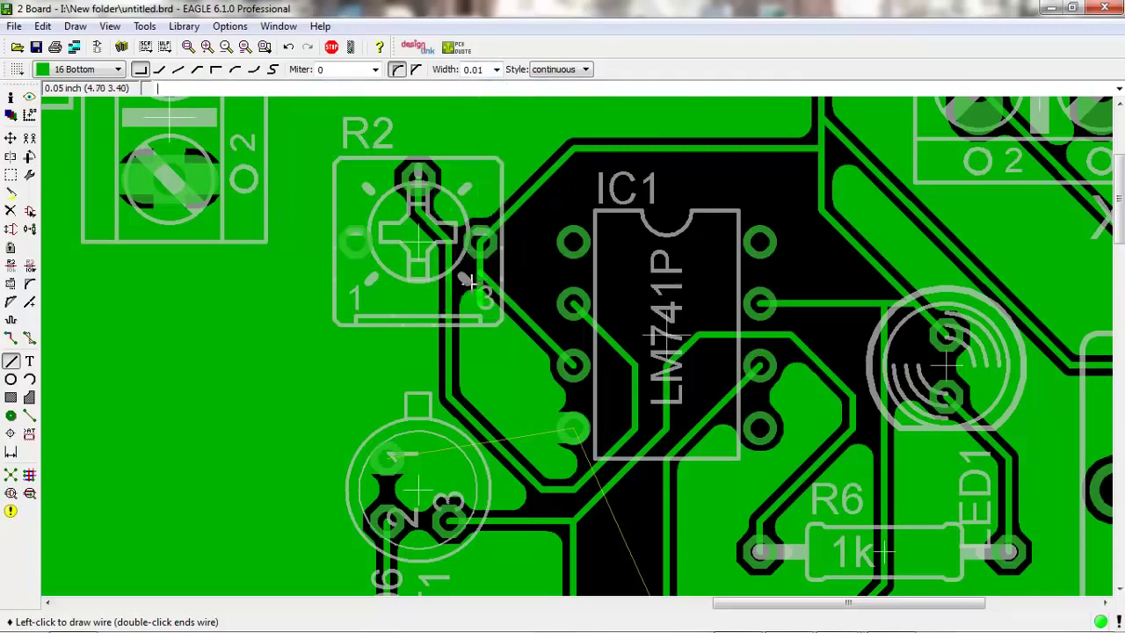
left_click(159, 69)
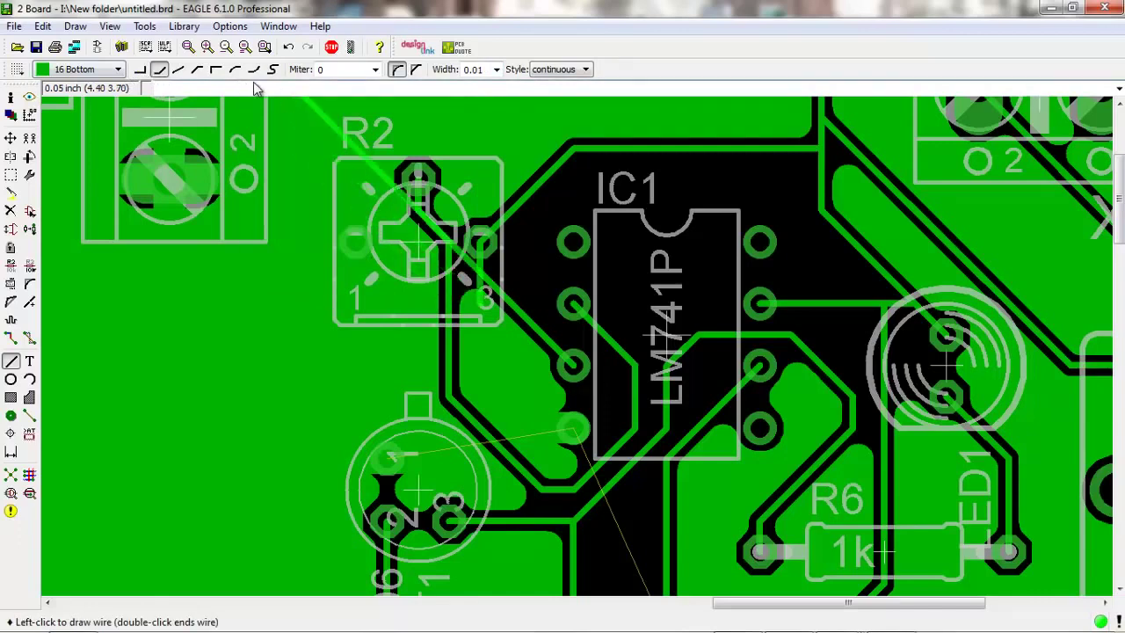
left_click(140, 70)
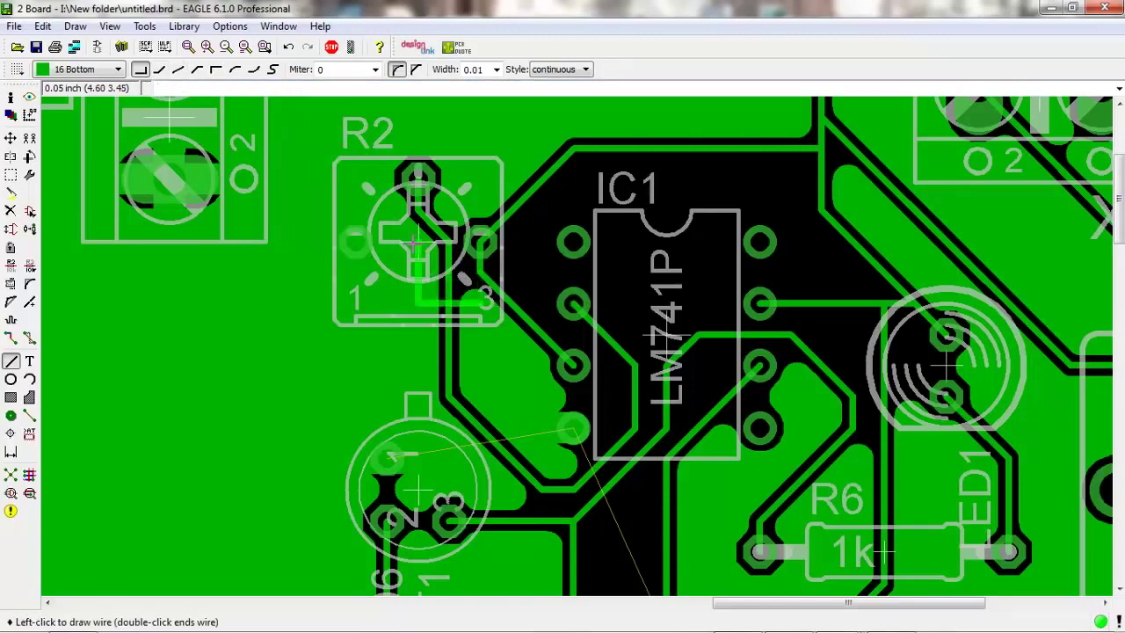
right_click(444, 262)
right_click(464, 258)
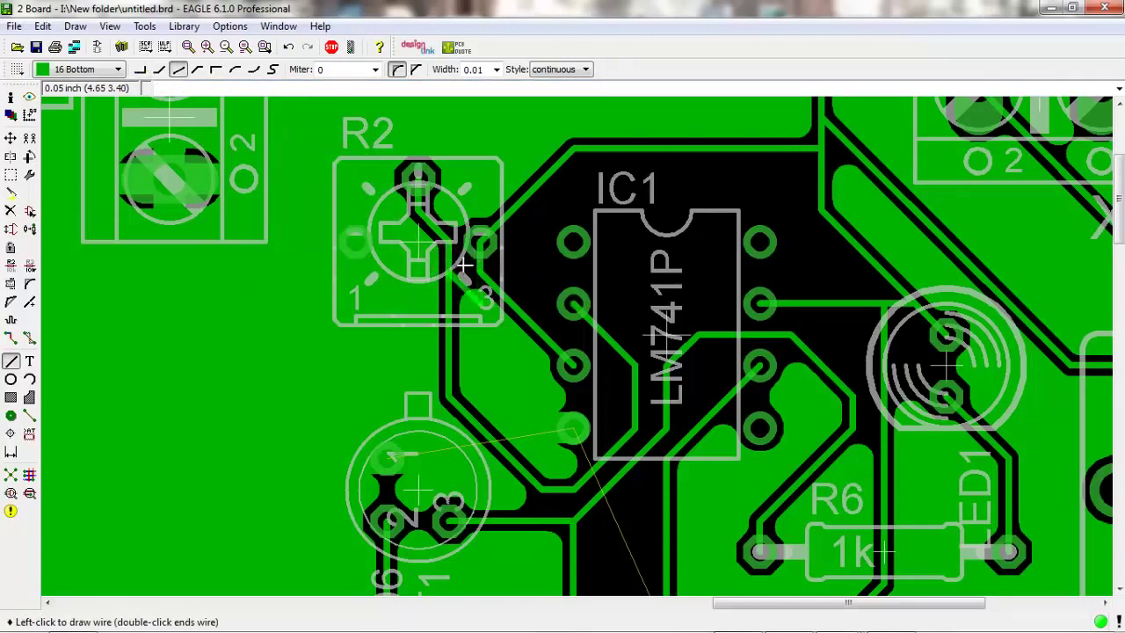
key("Escape")
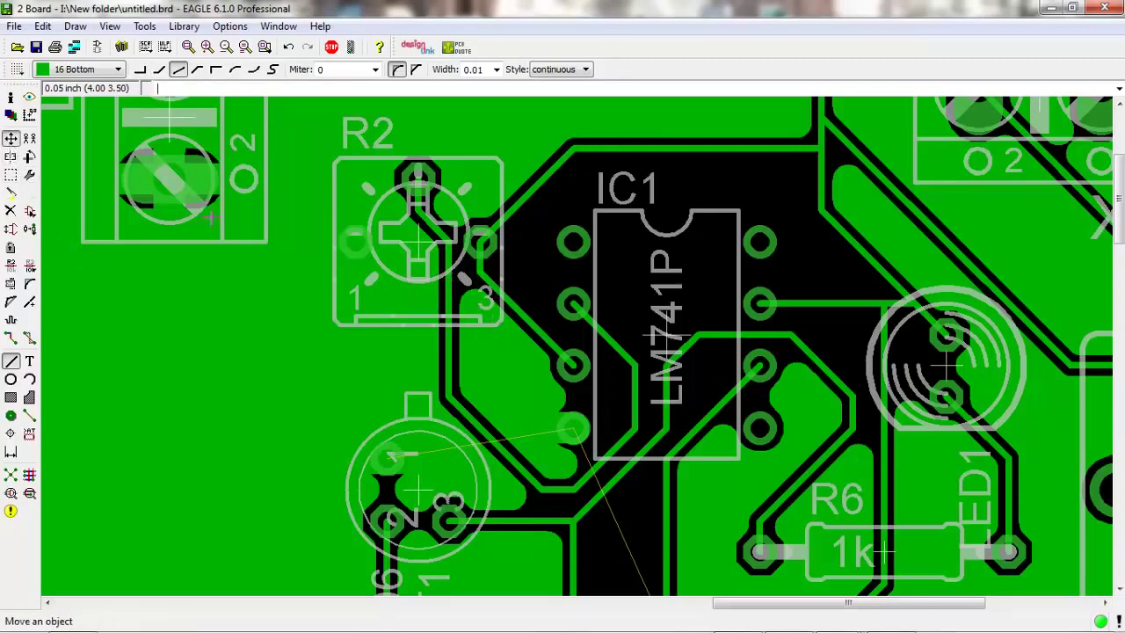
Step: Move the N$3 wire segments near R2 so the track runs straight down
left_click(10, 138)
left_click(449, 300)
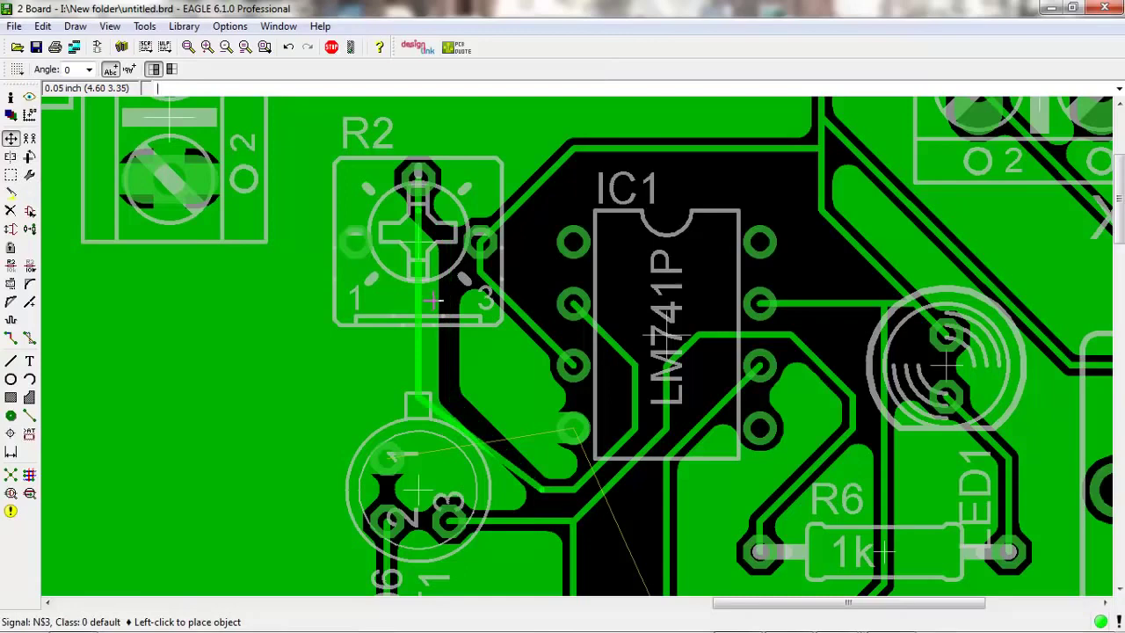
left_click(427, 301)
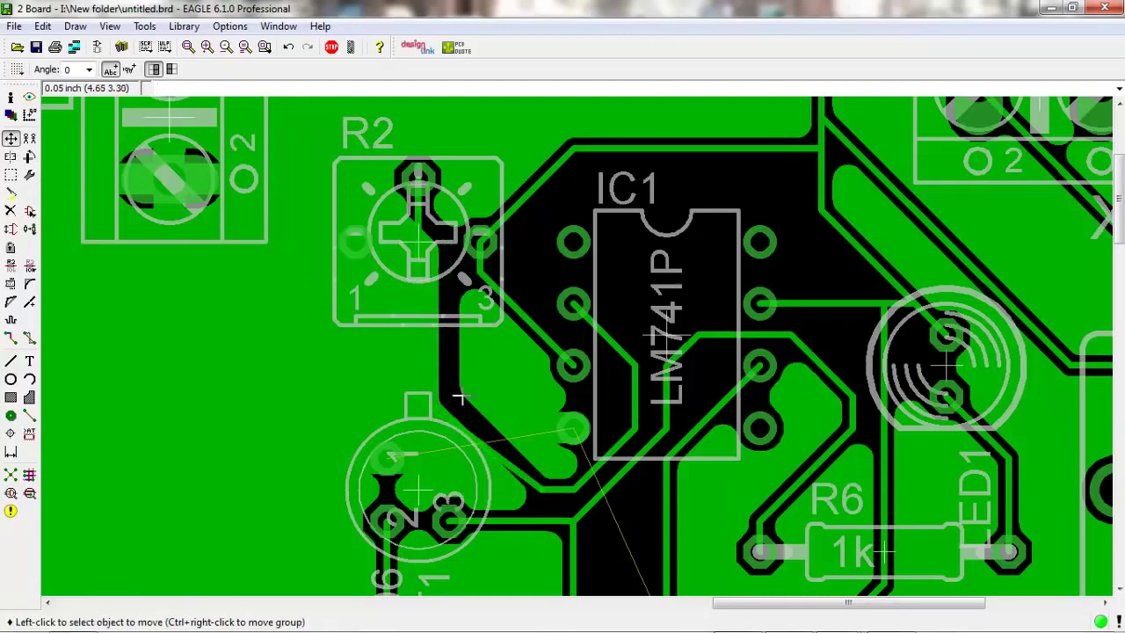
left_click(498, 460)
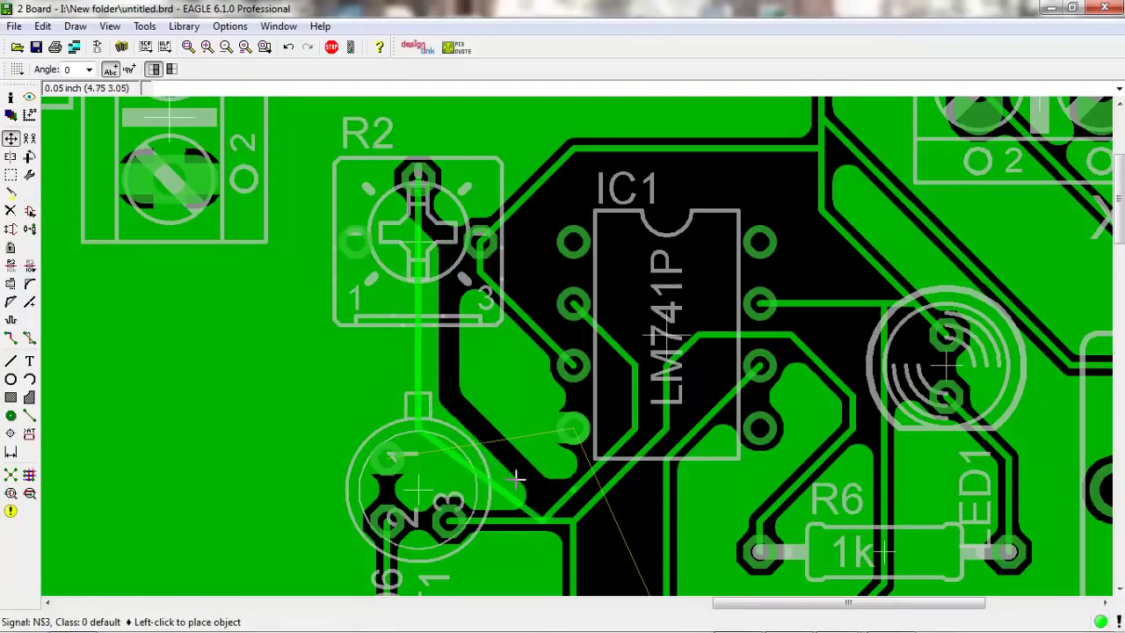
left_click(514, 470)
left_click(553, 494)
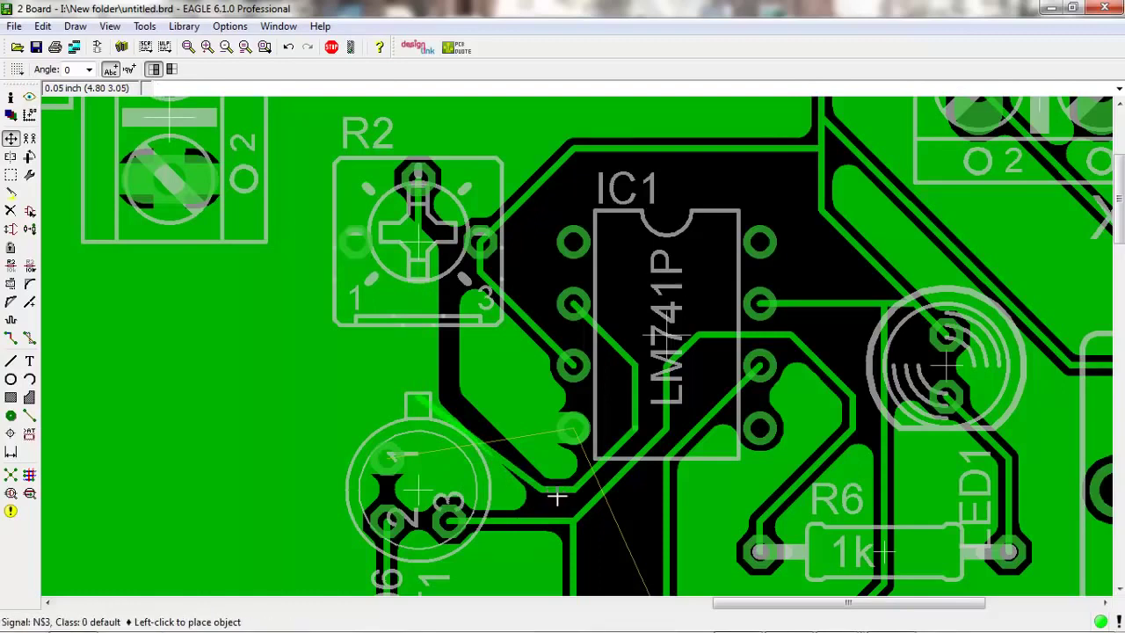
left_click(551, 500)
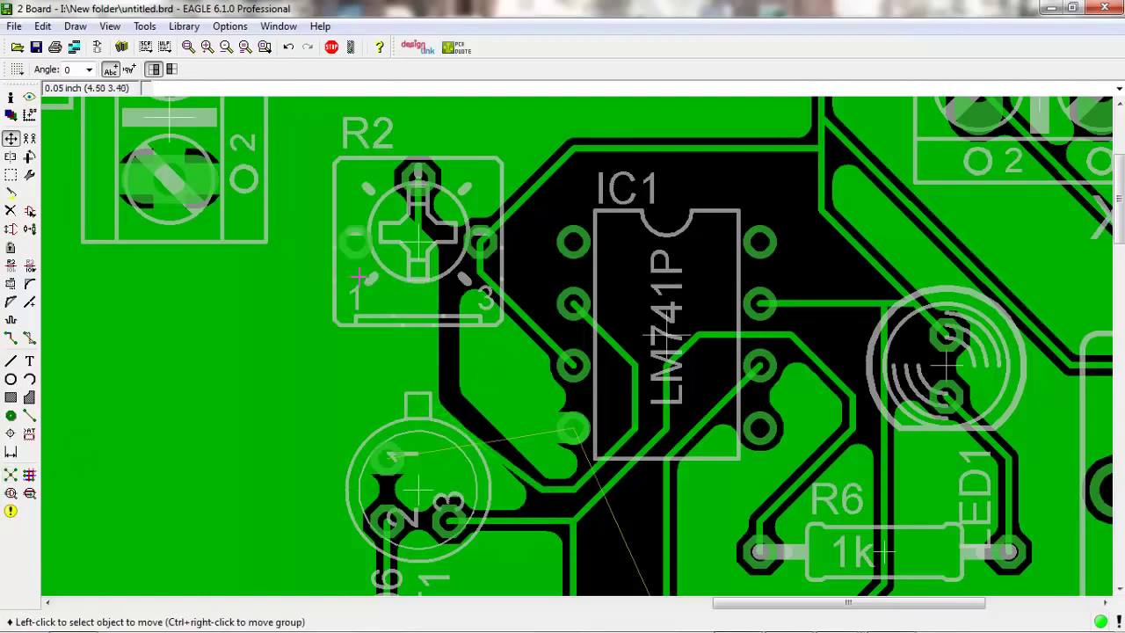
Step: Recalculate the copper pour with Ratsnest and zoom in on R2 to draw wires
left_click(13, 475)
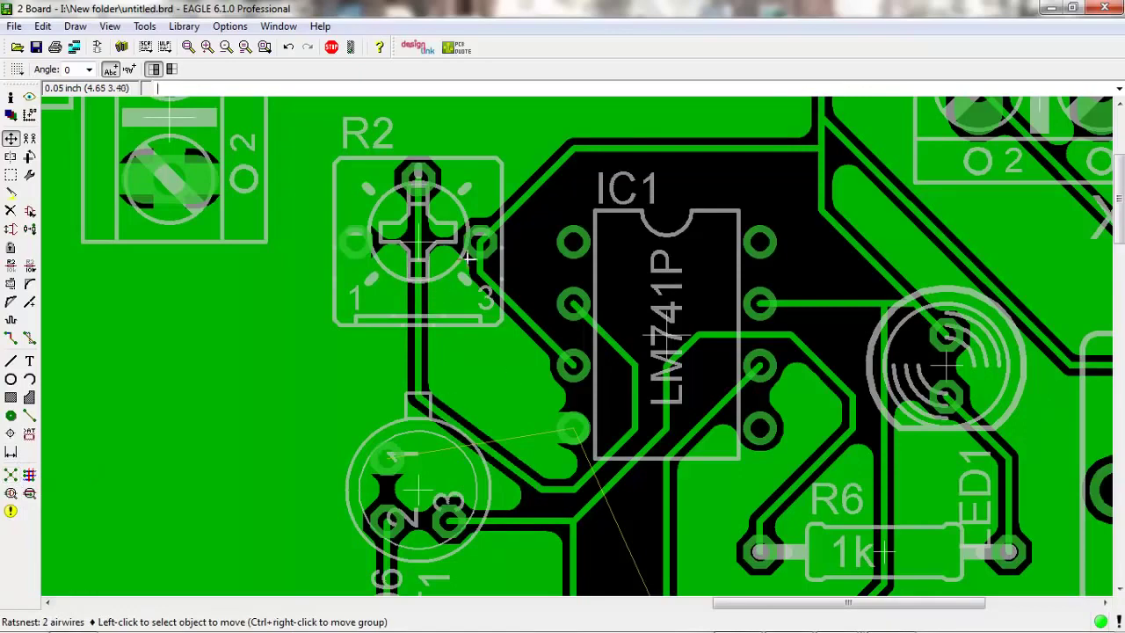
scroll(445, 238, "up", 1)
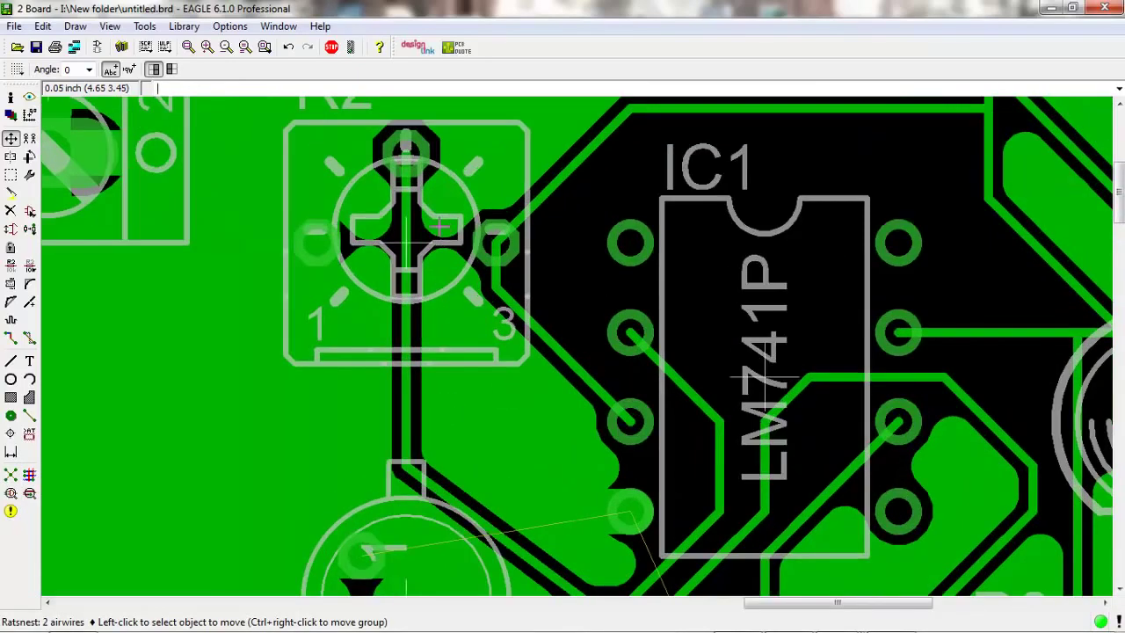
scroll(440, 230, "down", 1)
scroll(400, 218, "up", 1)
scroll(419, 212, "up", 1)
scroll(419, 212, "down", 1)
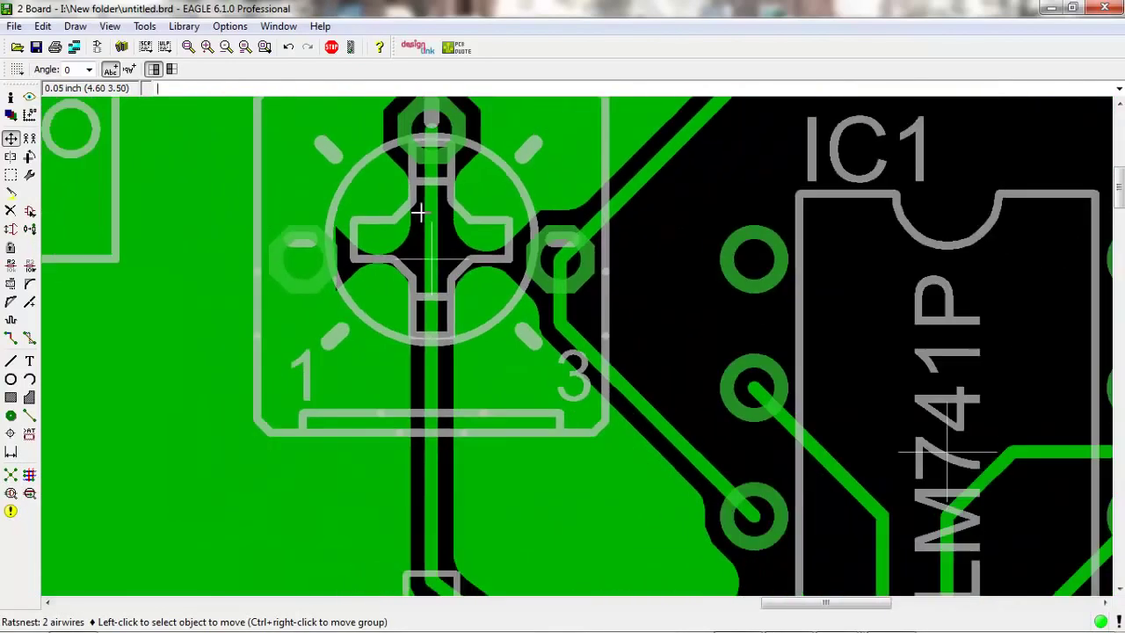
scroll(420, 213, "down", 1)
scroll(426, 180, "up", 1)
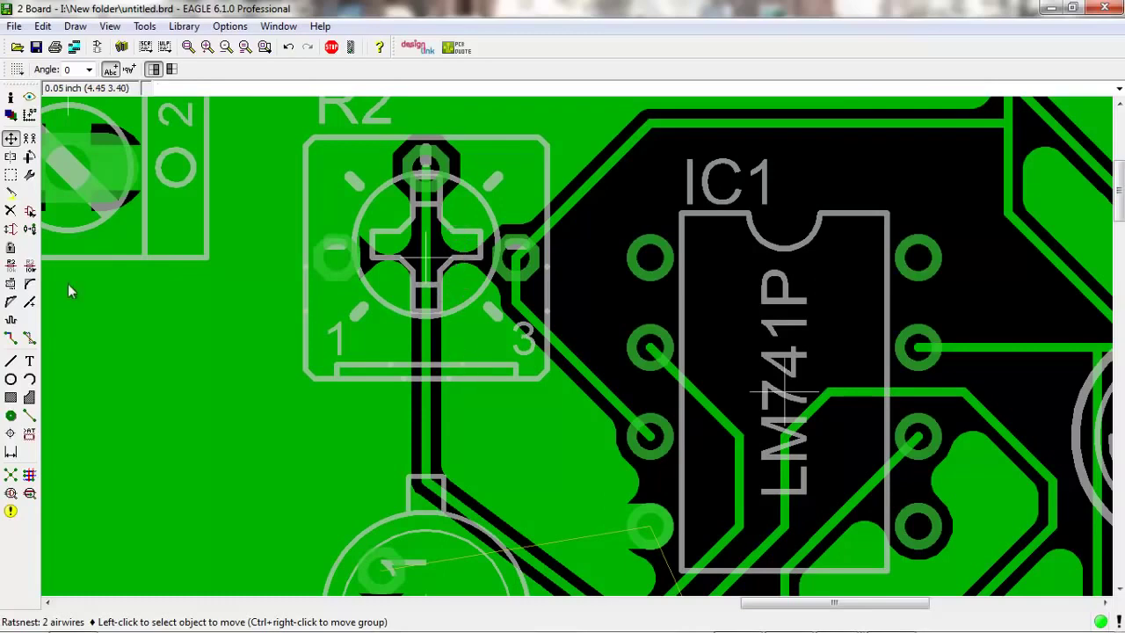
left_click(11, 360)
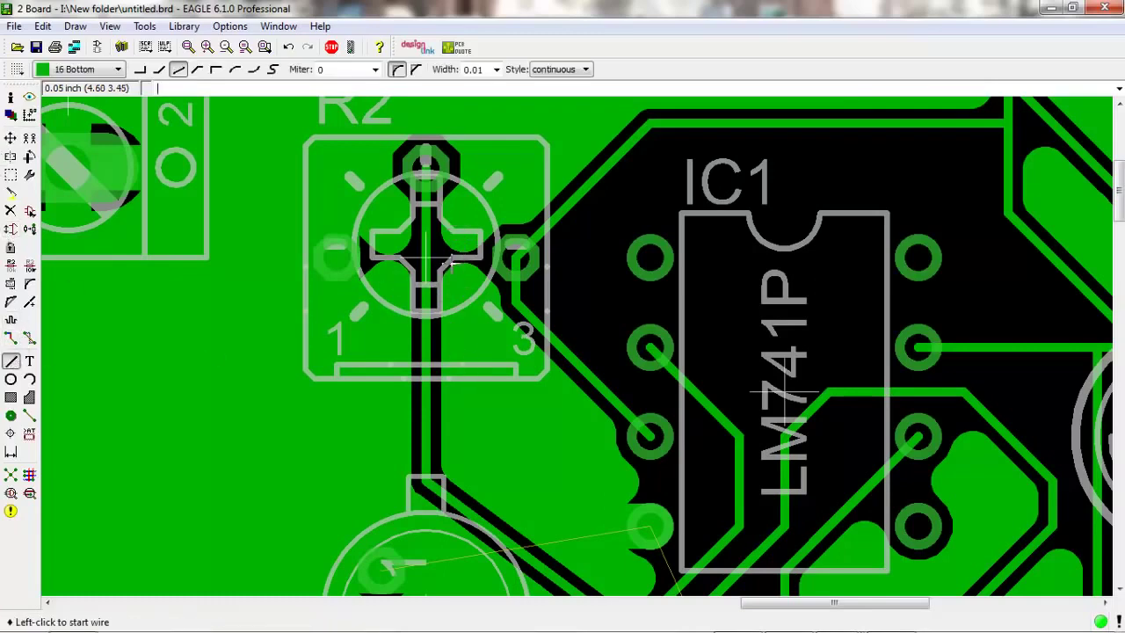
Step: Abandon several trial wires started inside R2, then bring up the Change tool's property list
left_click(454, 264)
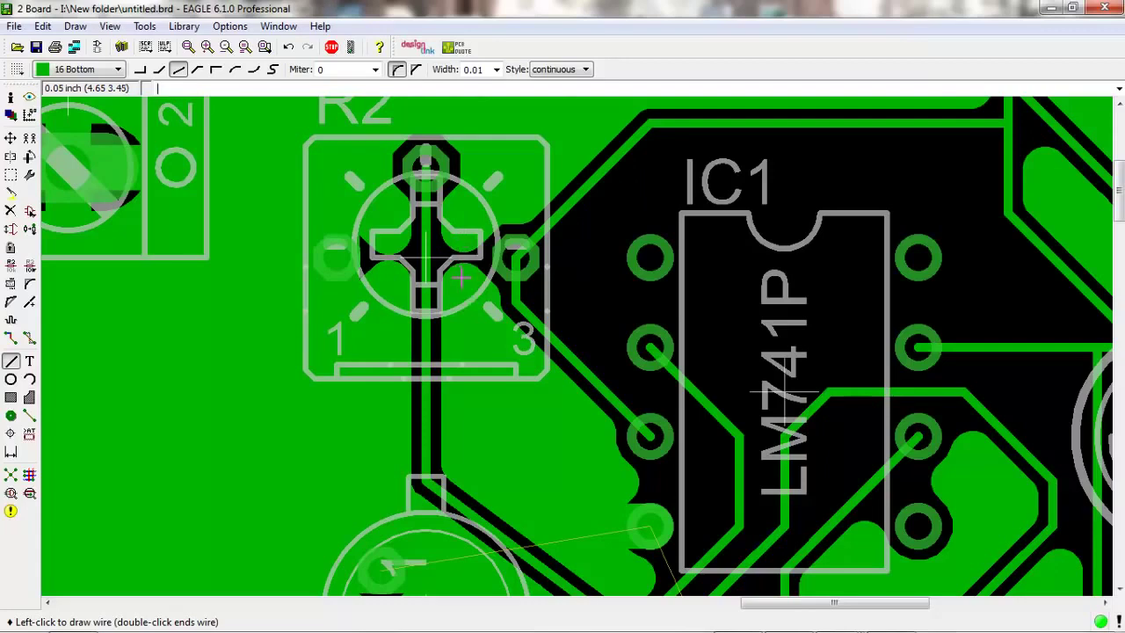
right_click(460, 280)
right_click(461, 327)
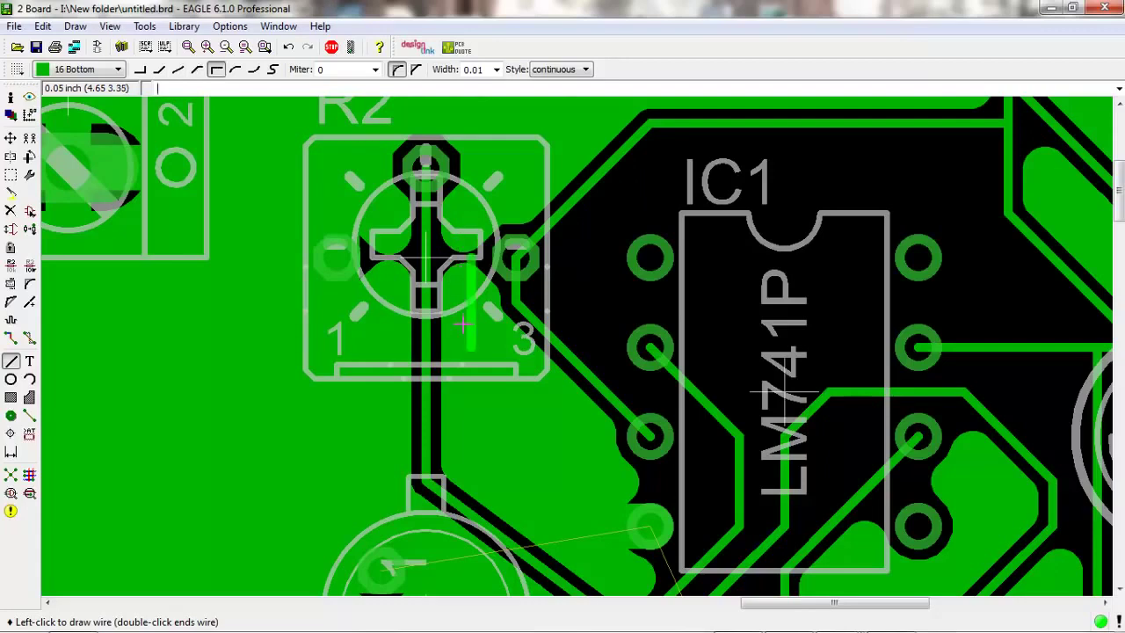
key("Escape")
left_click(464, 323)
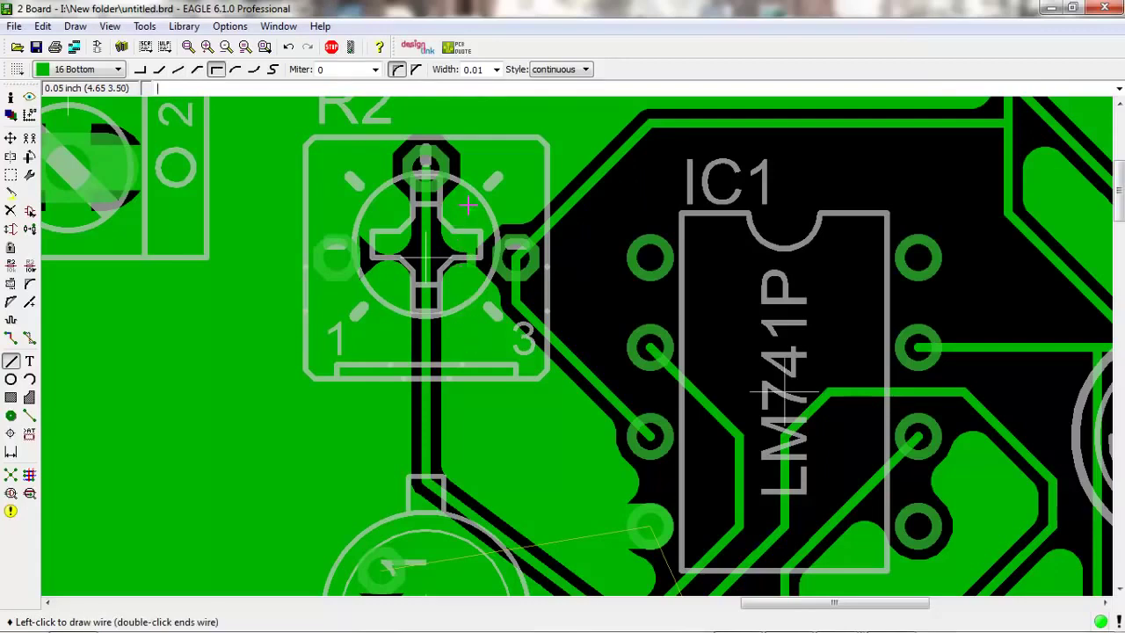
key("Escape")
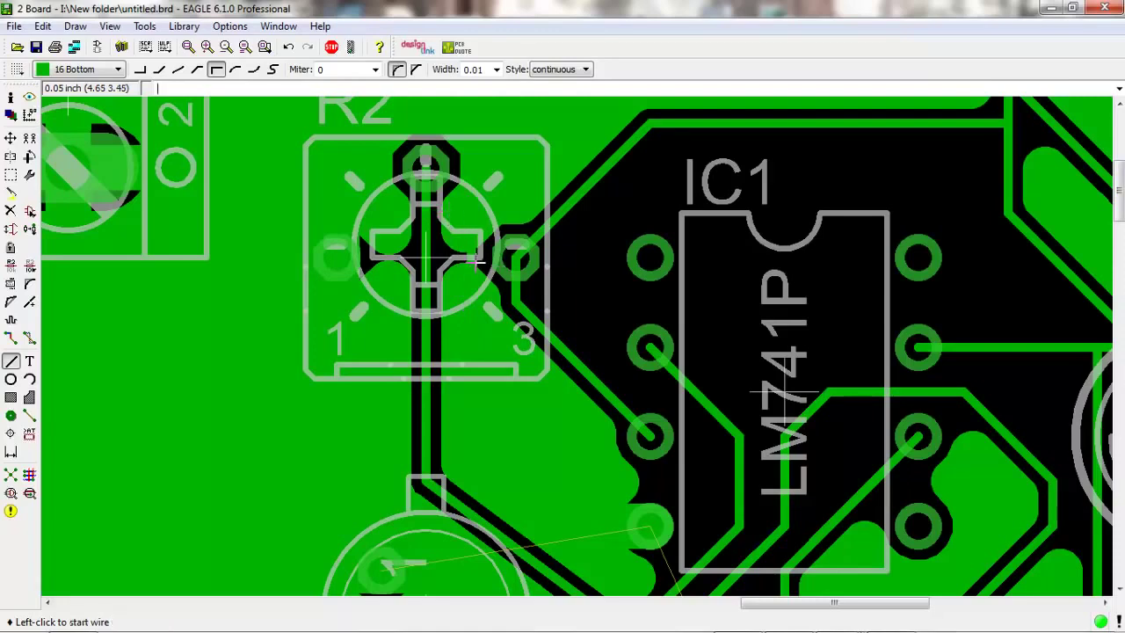
left_click(475, 257)
key("Escape")
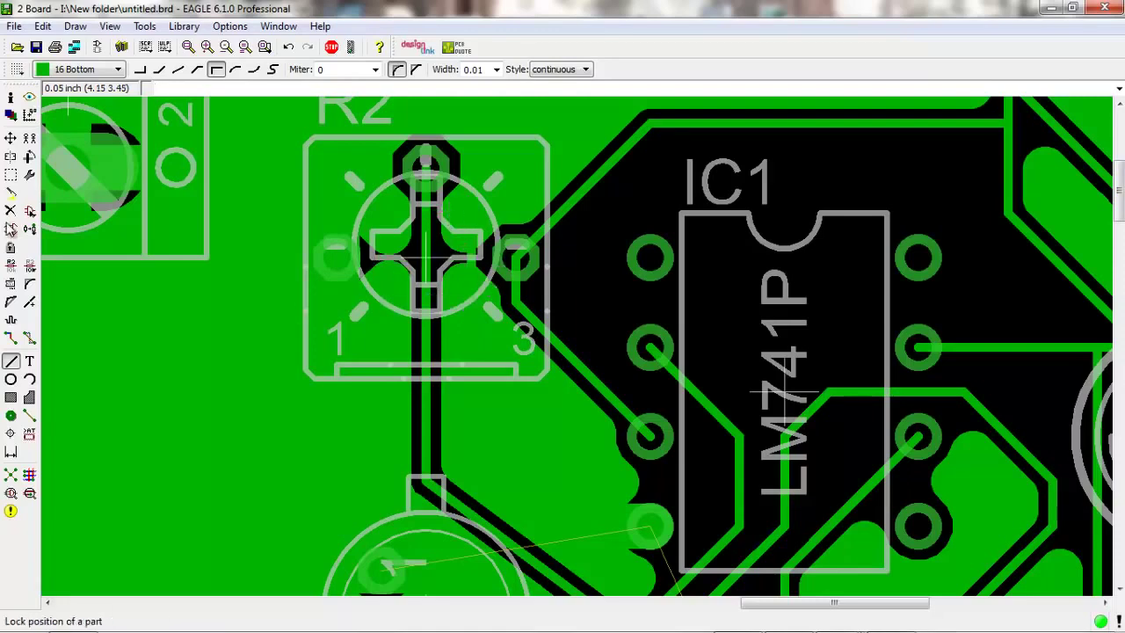
left_click(29, 175)
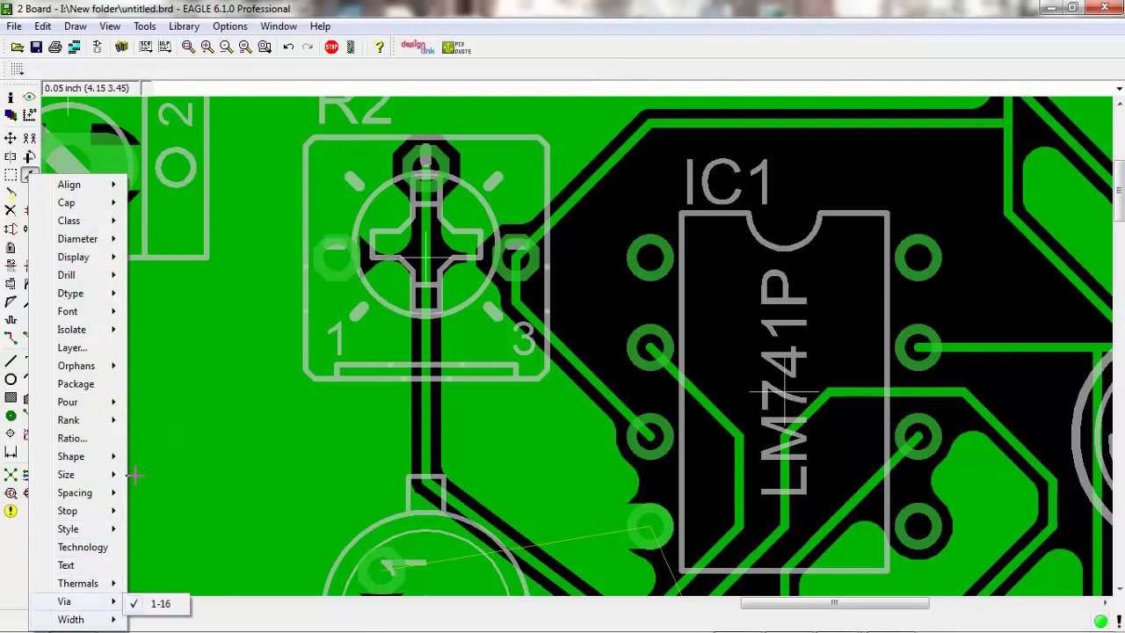
mouse_move(71, 619)
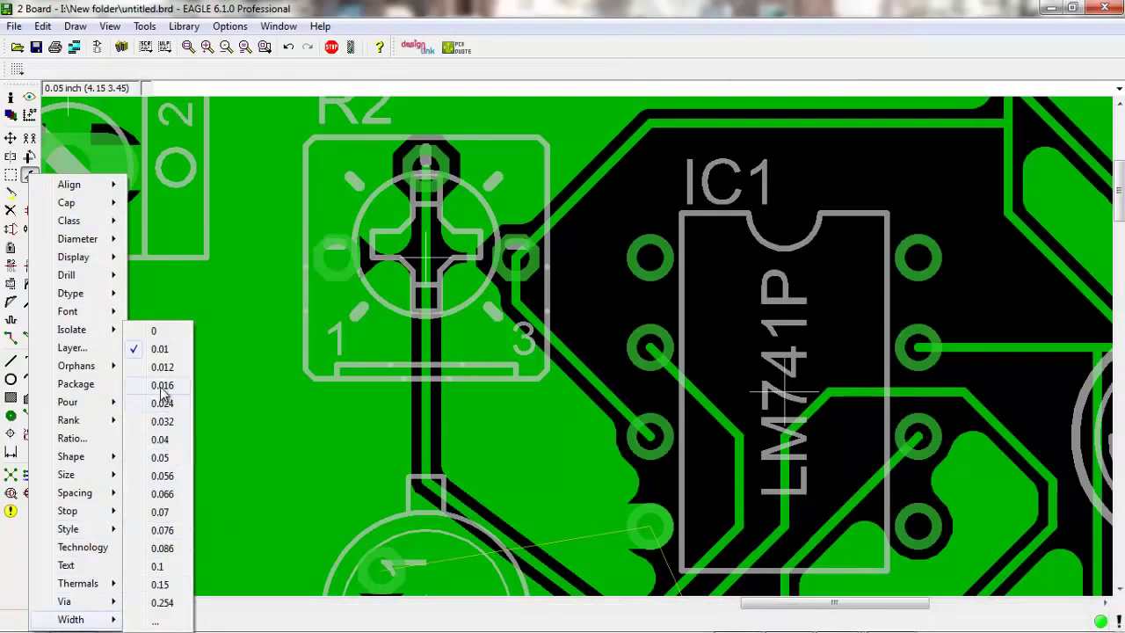
Step: Apply the chosen width to the vertical trace below R2 and zoom out
left_click(159, 385)
left_click(484, 290)
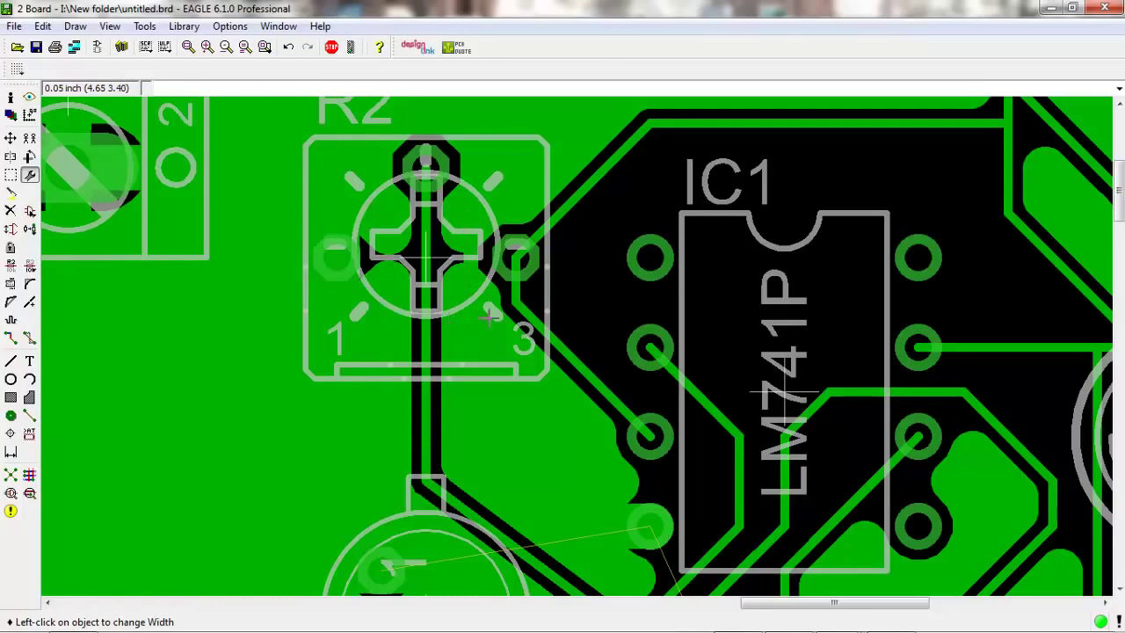
scroll(501, 325, "down", 1)
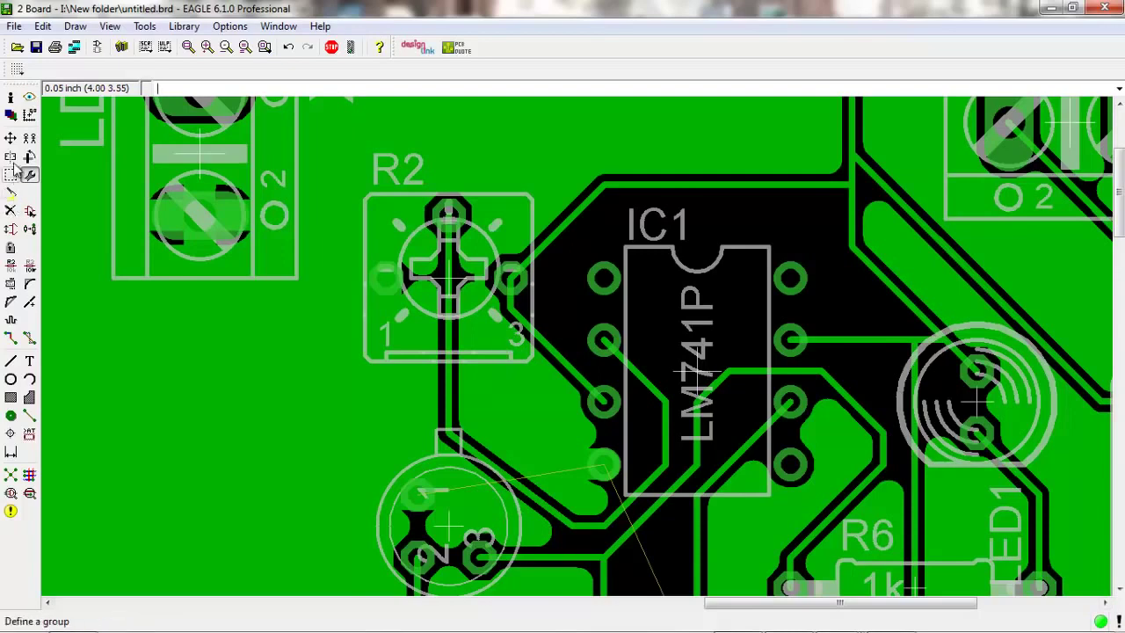
left_click(29, 97)
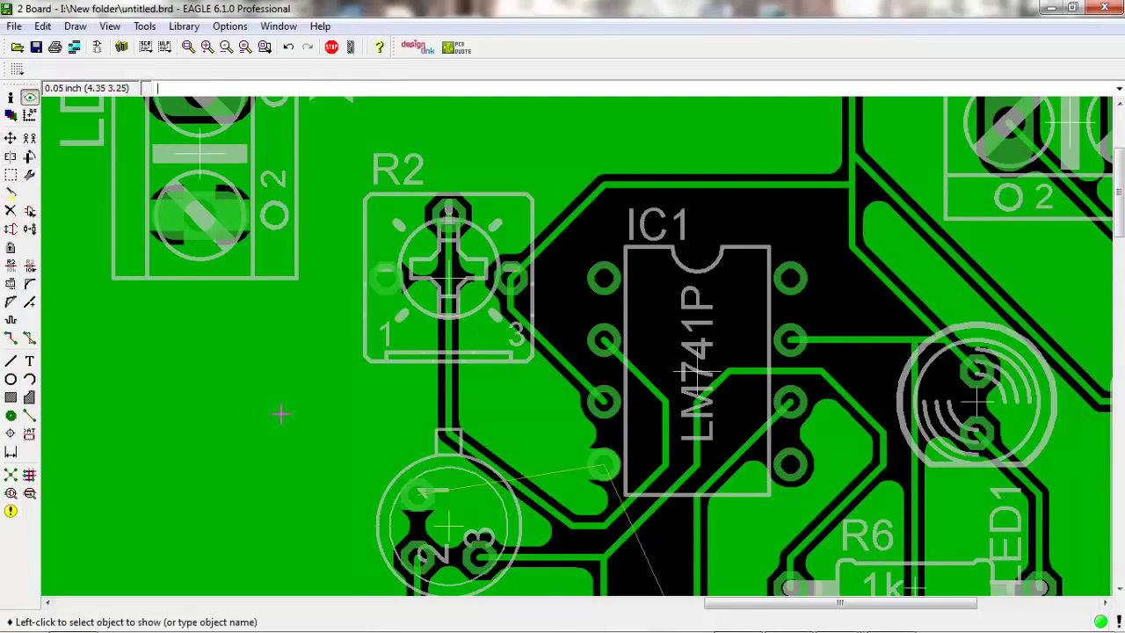
Step: Highlight the GND pour, recalculate the ratsnest to 2 airwires, and pick up transistor T1
scroll(283, 411, "down", 3)
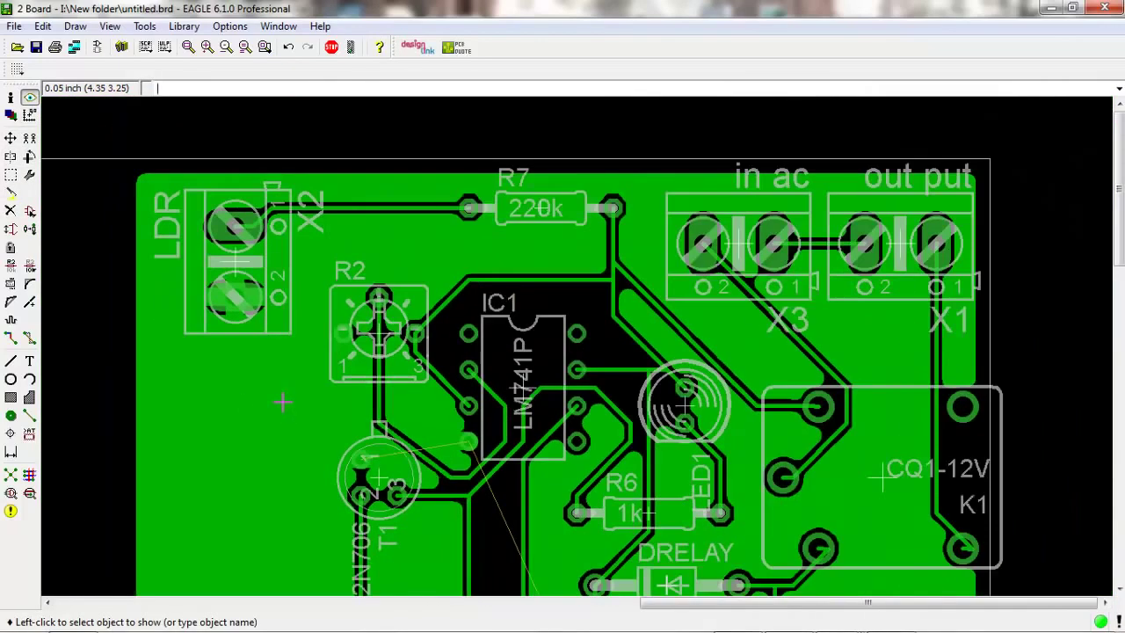
left_click(281, 399)
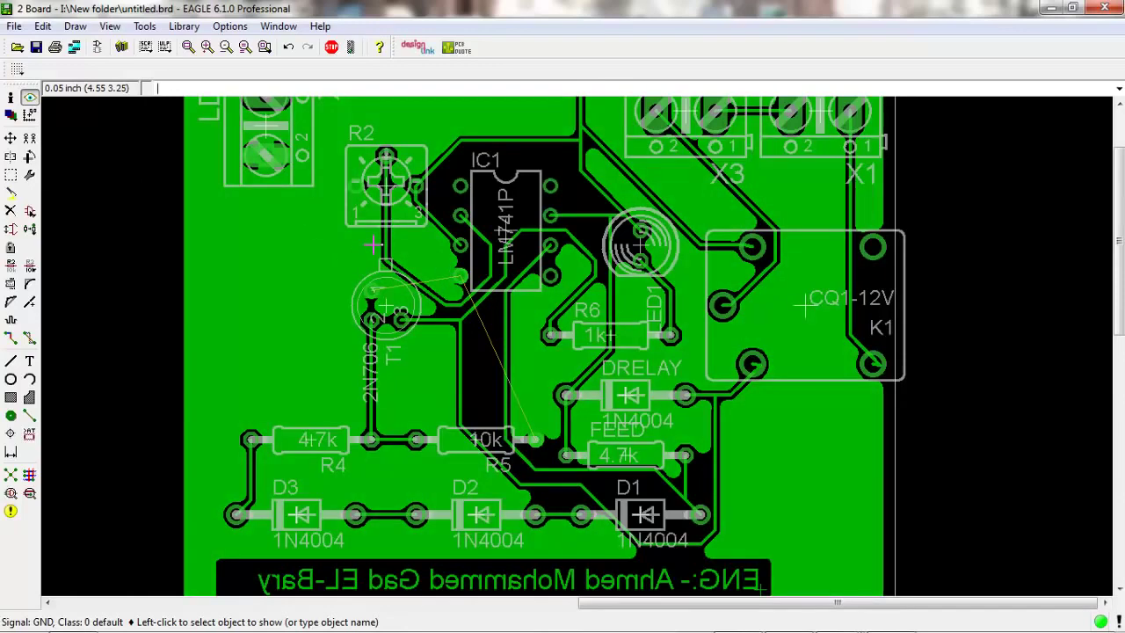
scroll(423, 301, "down", 2)
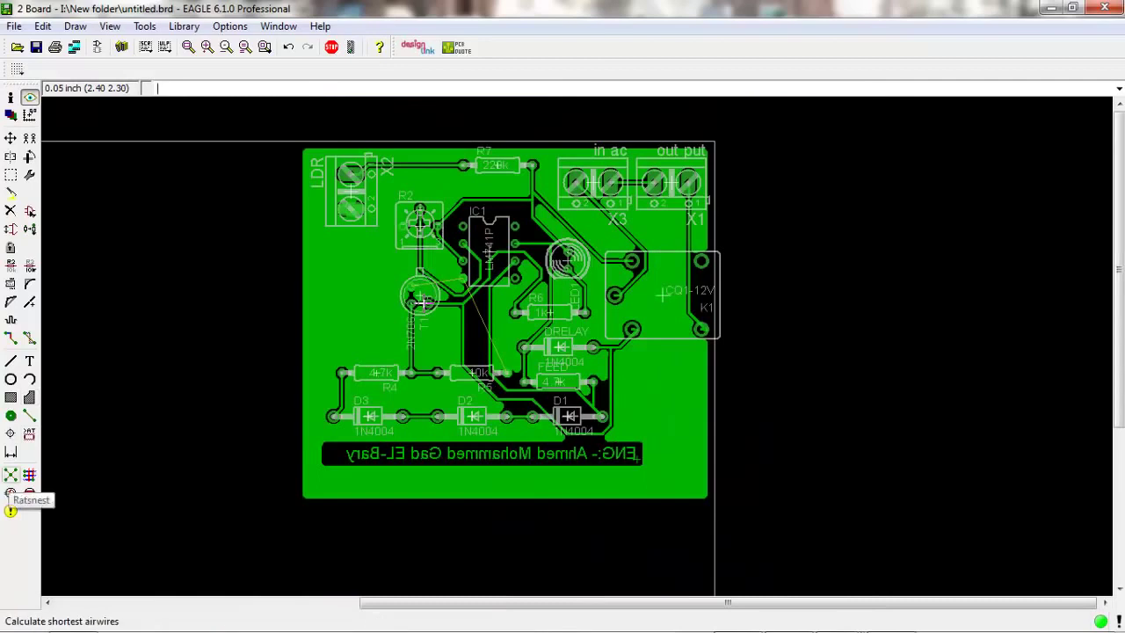
left_click(10, 493)
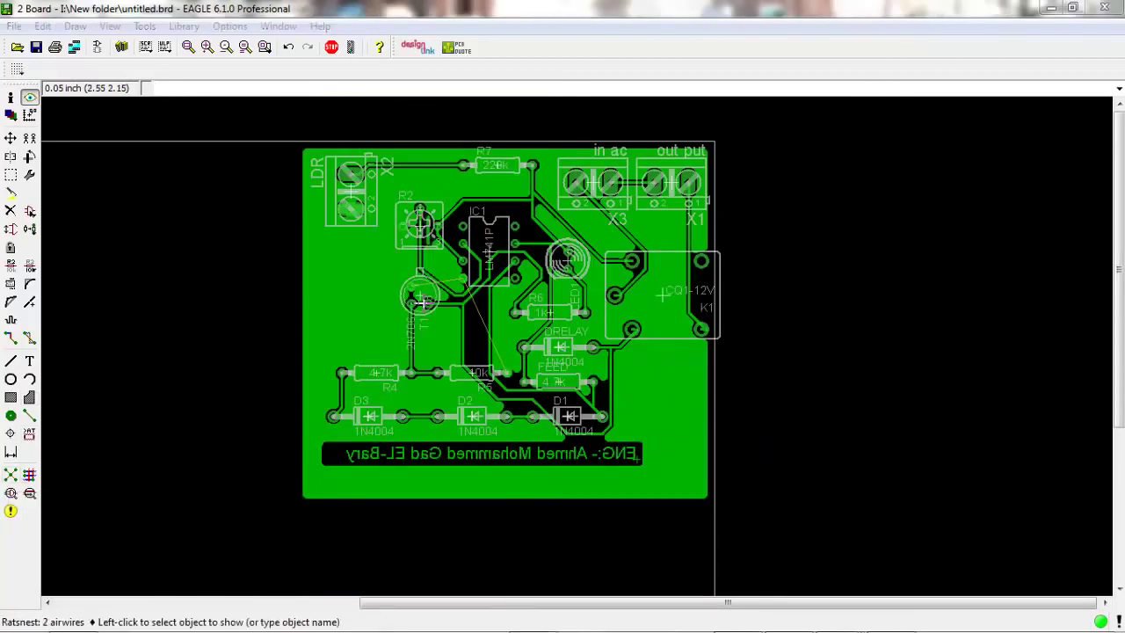
left_click(11, 138)
Step: Rotate transistor T1 to 270° and place it further left
left_click(422, 301)
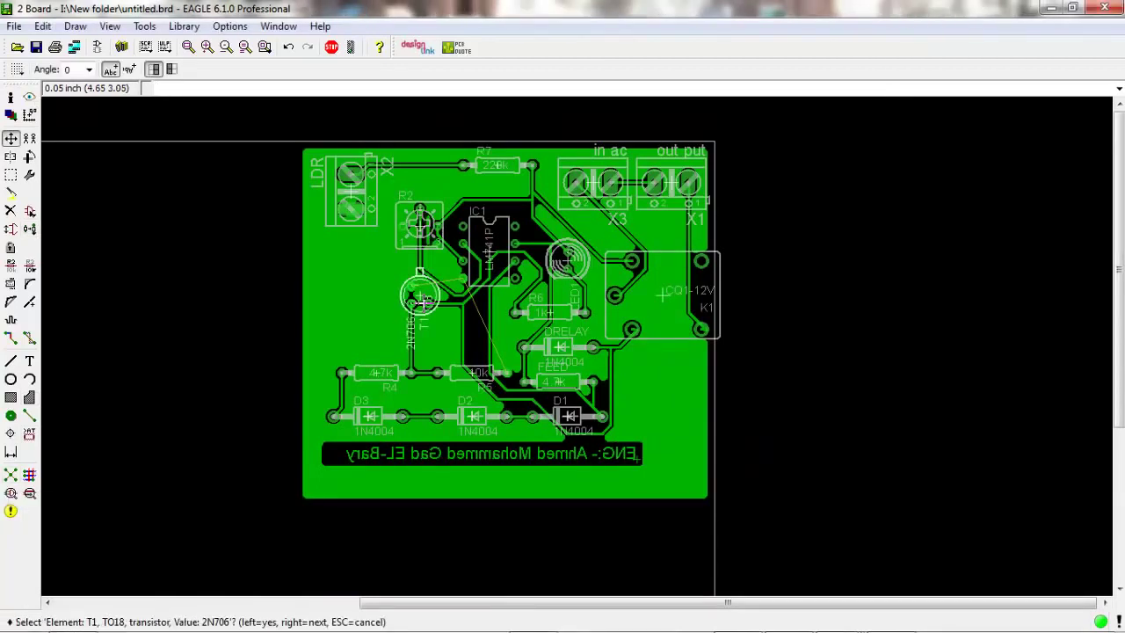
left_click(421, 300)
right_click(422, 301)
right_click(422, 300)
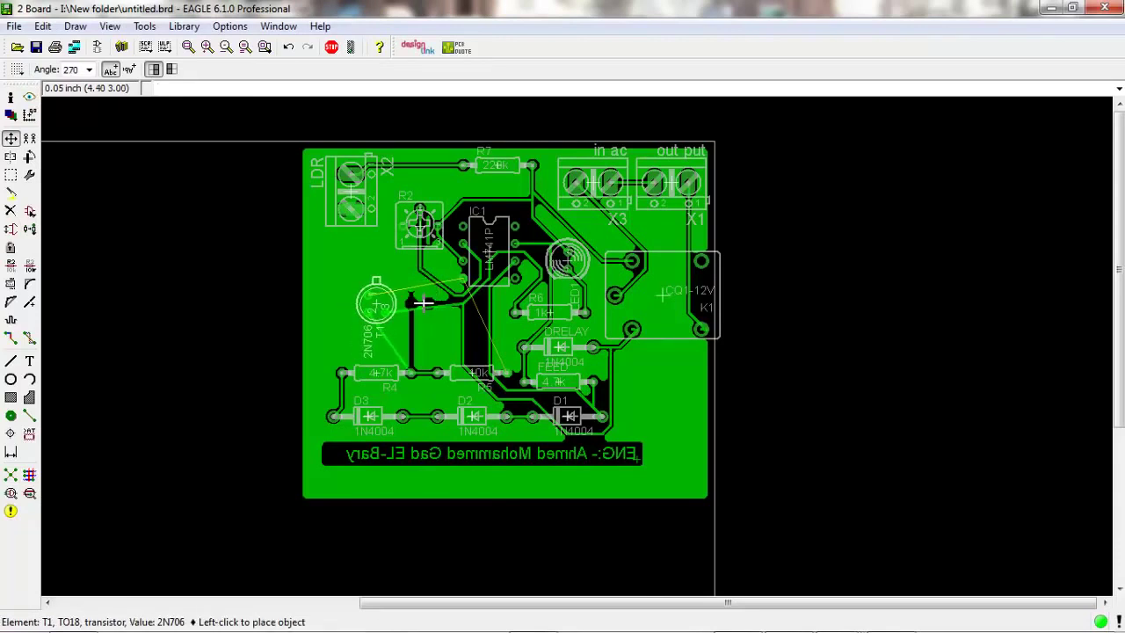
left_click(423, 303)
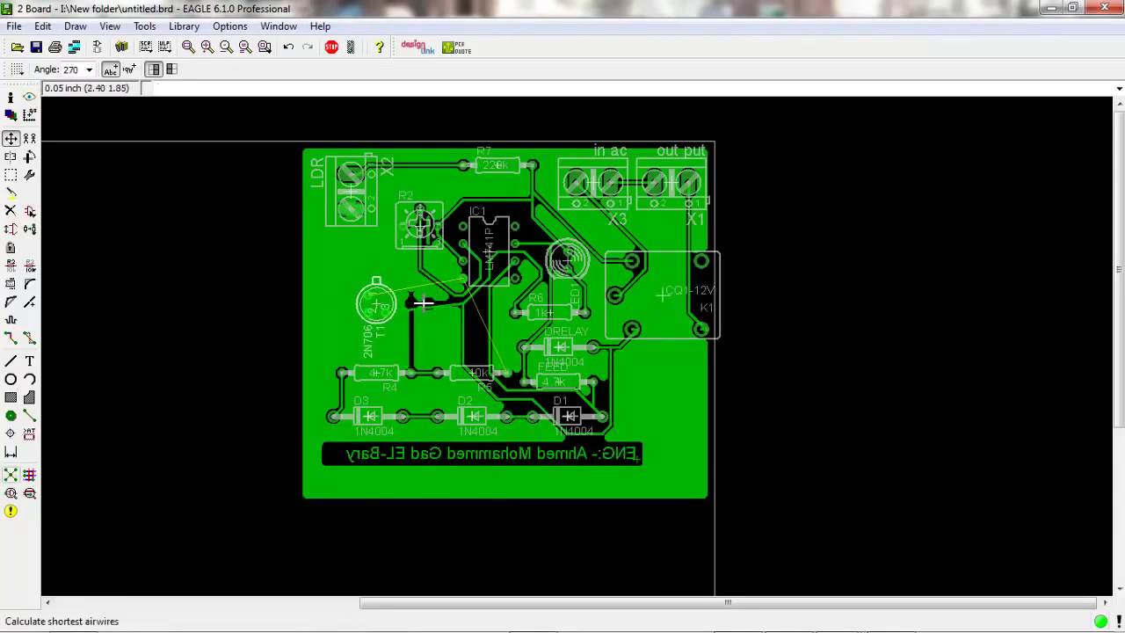
Step: Recalculate the airwires and select the N$3 trace near R2 for moving
left_click(423, 304)
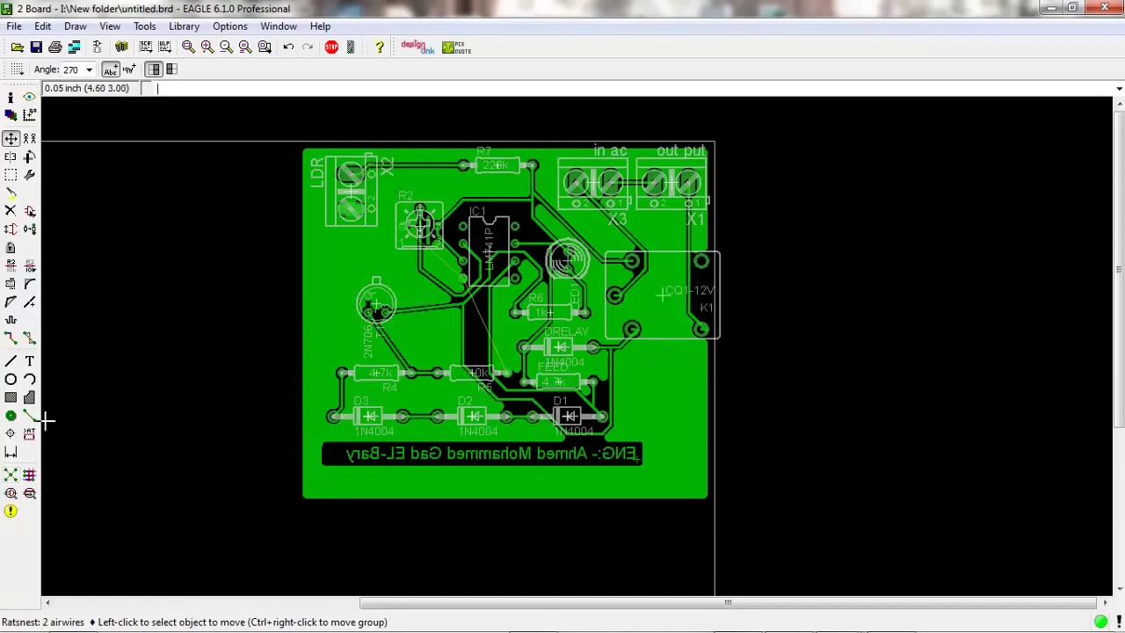
scroll(418, 304, "up", 2)
scroll(470, 211, "down", 1)
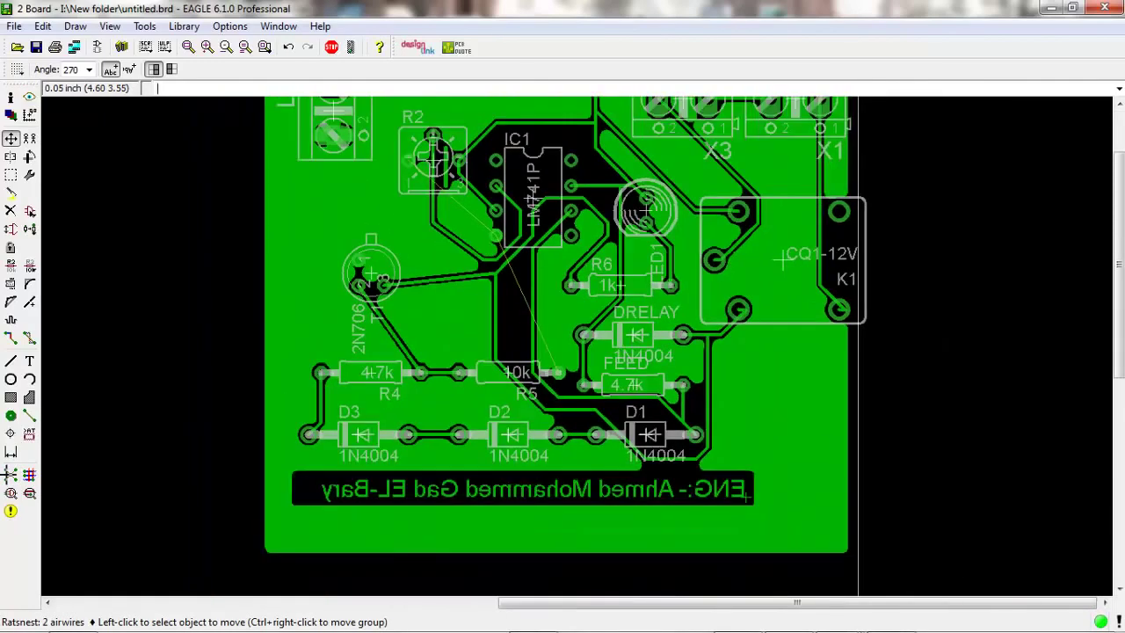
left_click(433, 209)
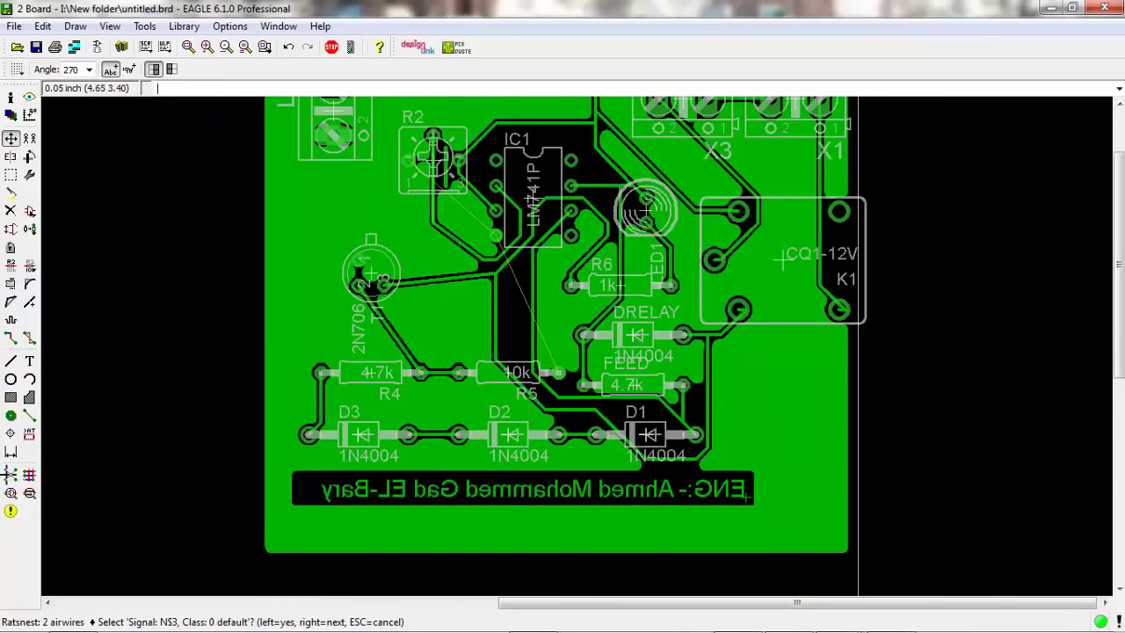
left_click(451, 166)
scroll(475, 178, "up", 2)
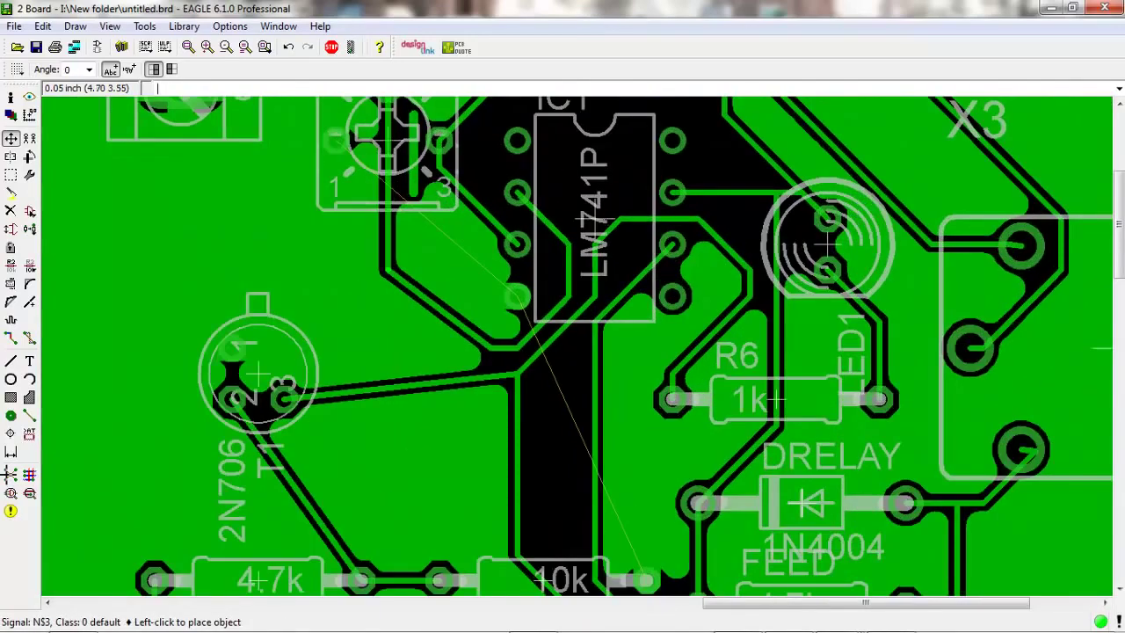
scroll(449, 110, "down", 1)
scroll(433, 143, "up", 2)
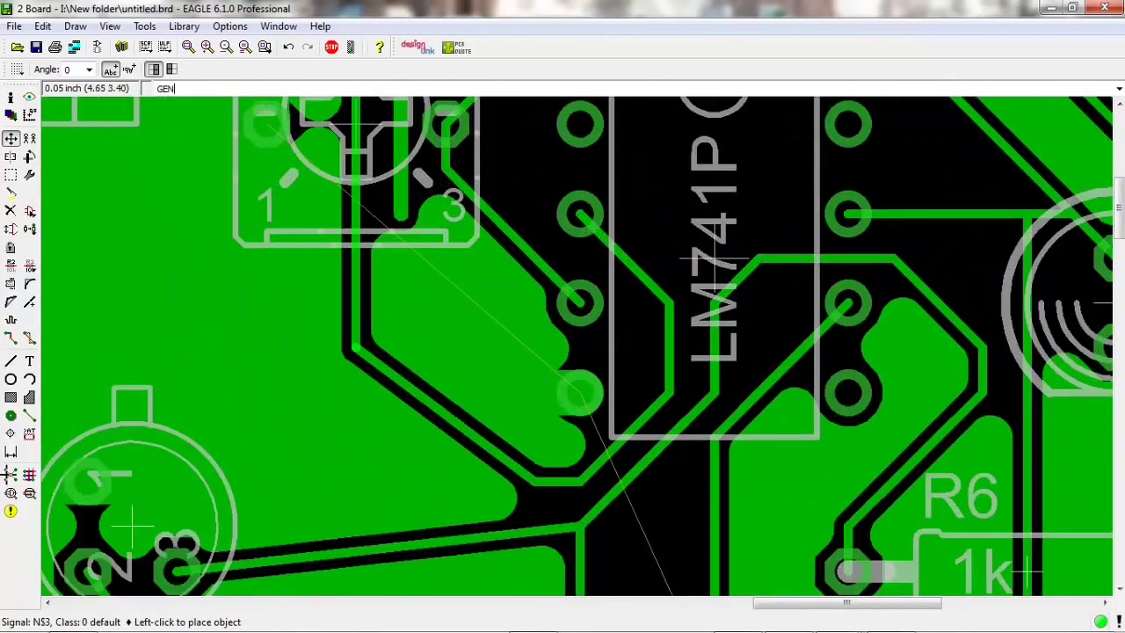
scroll(407, 174, "down", 3)
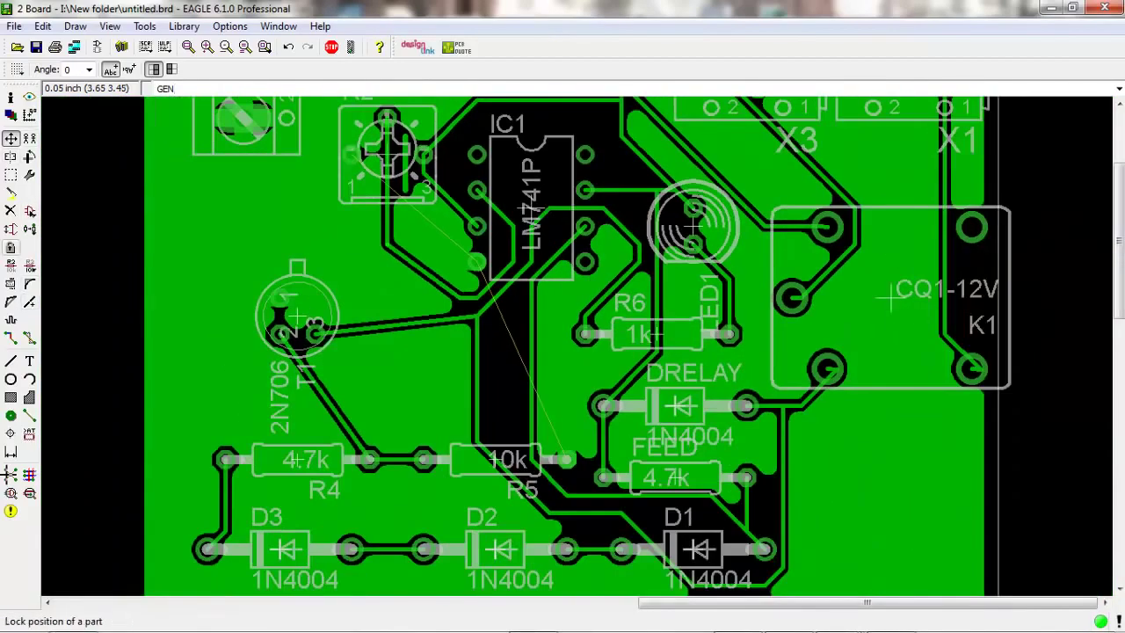
left_click(11, 211)
left_click(406, 163)
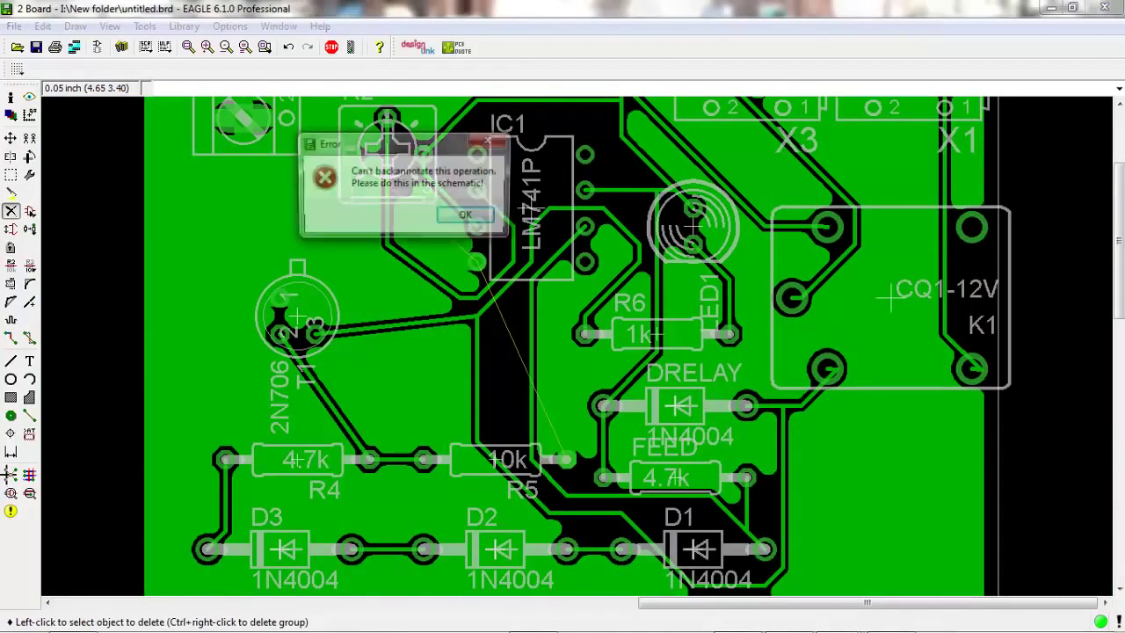
left_click(465, 216)
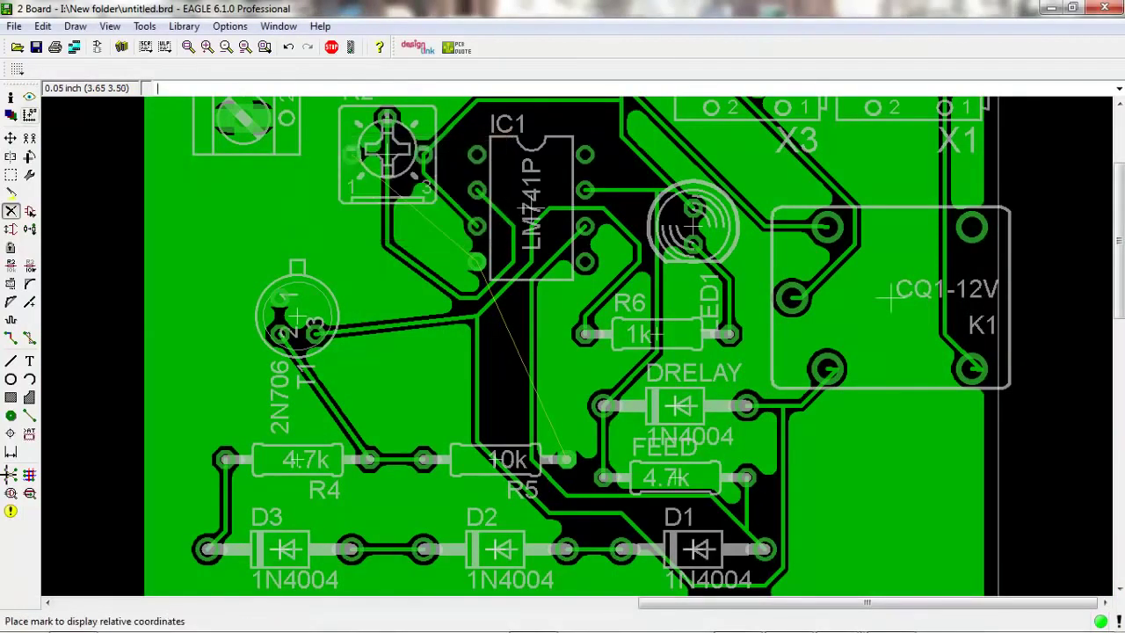
left_click(10, 138)
left_click(387, 151)
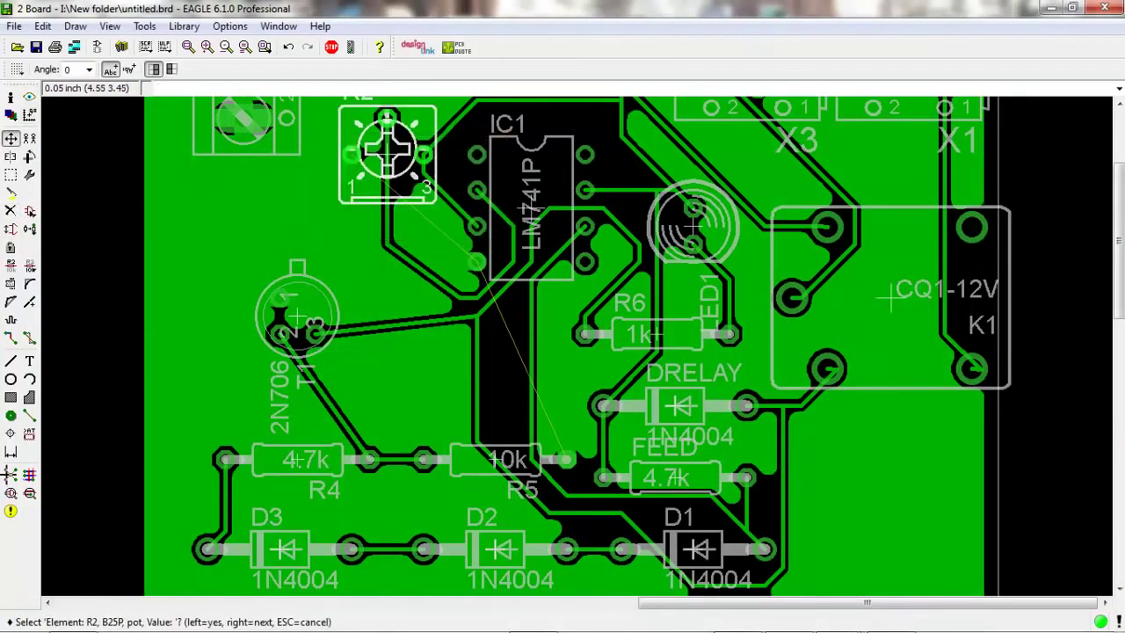
left_click(387, 152)
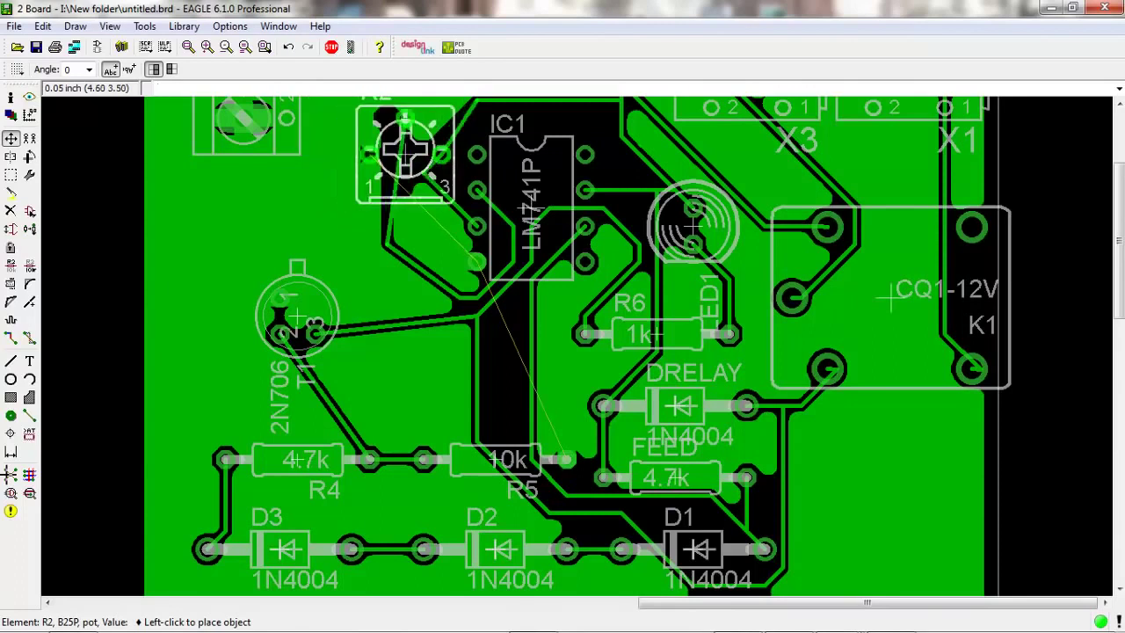
left_click(405, 151)
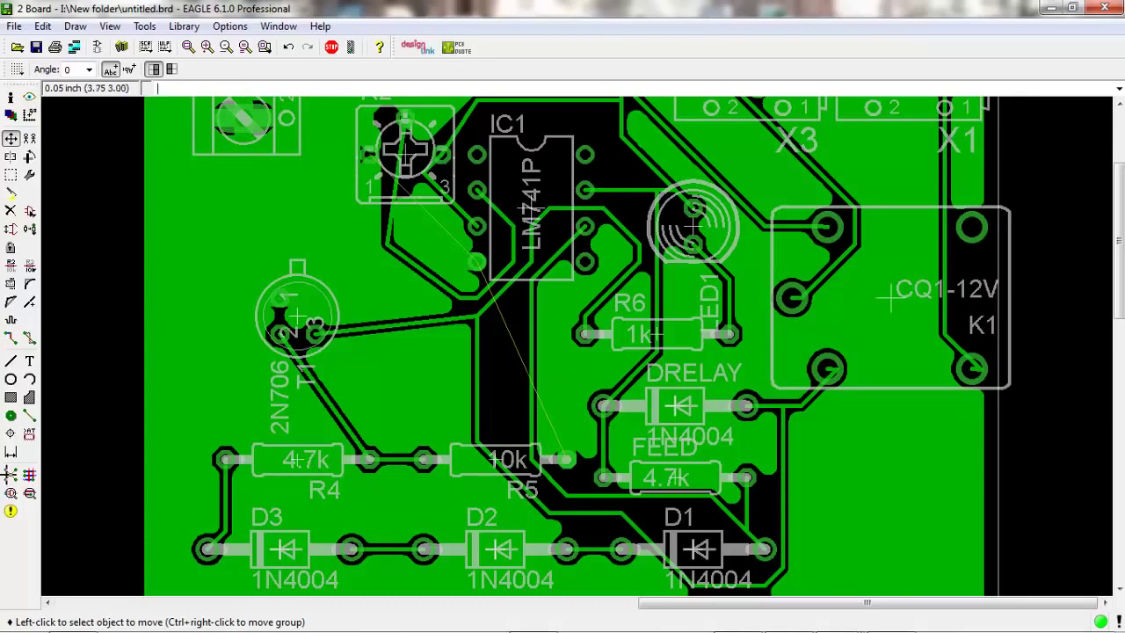
left_click(11, 474)
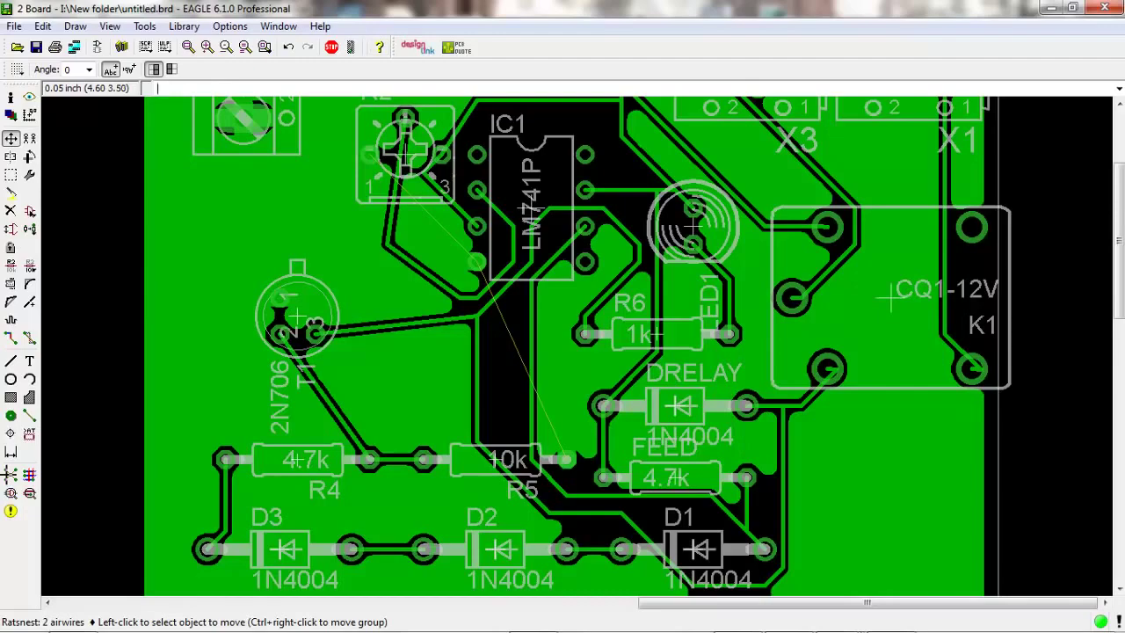
scroll(529, 213, "up", 3)
scroll(479, 202, "down", 2)
scroll(467, 198, "down", 1)
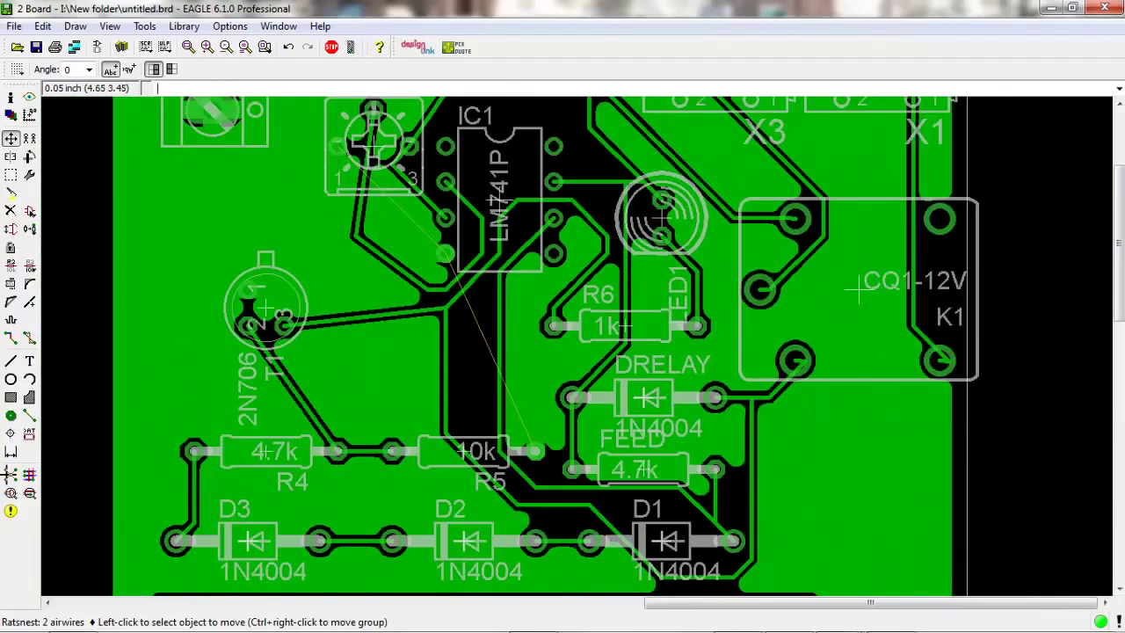
left_click(358, 218)
right_click(357, 216)
left_click(357, 216)
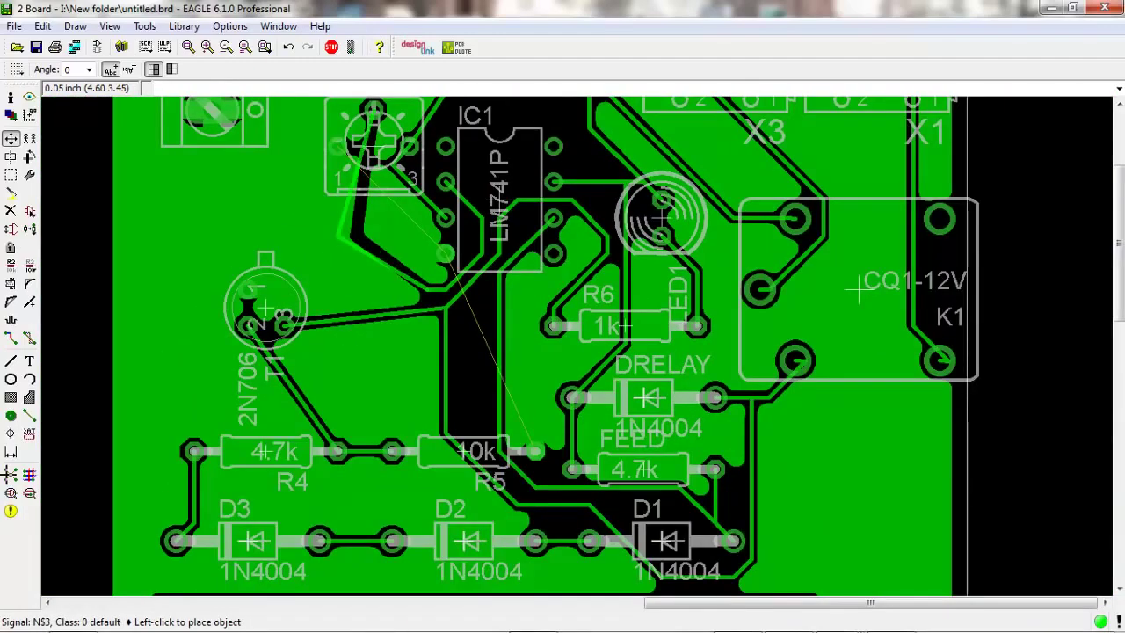
key("Escape")
left_click(357, 216)
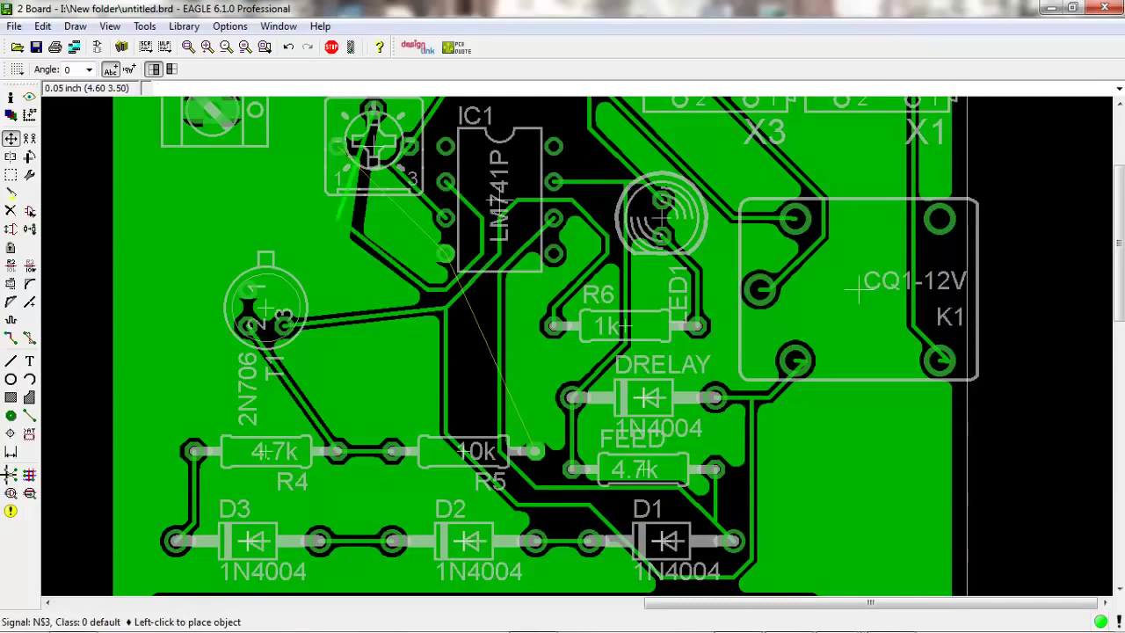
key("Escape")
left_click(356, 217)
left_click(356, 214)
key("Escape")
scroll(374, 132, "down", 1)
Step: Move the N$3 trace beside R2 into a wider loop to the left
scroll(373, 132, "down", 4)
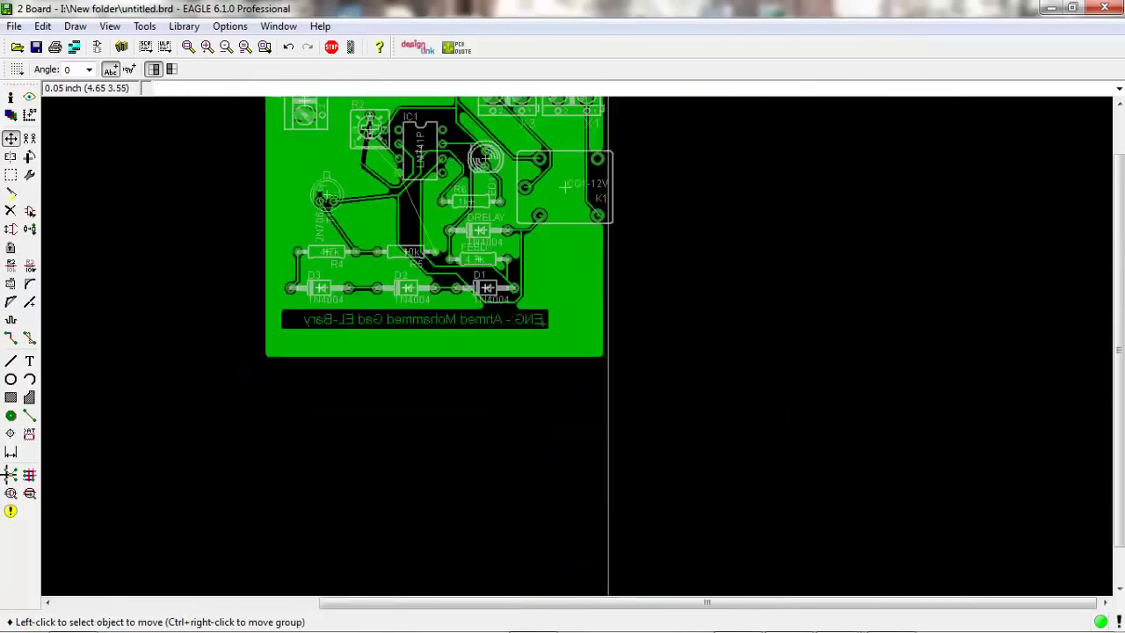
type("GND")
scroll(400, 163, "up", 3)
scroll(463, 179, "down", 2)
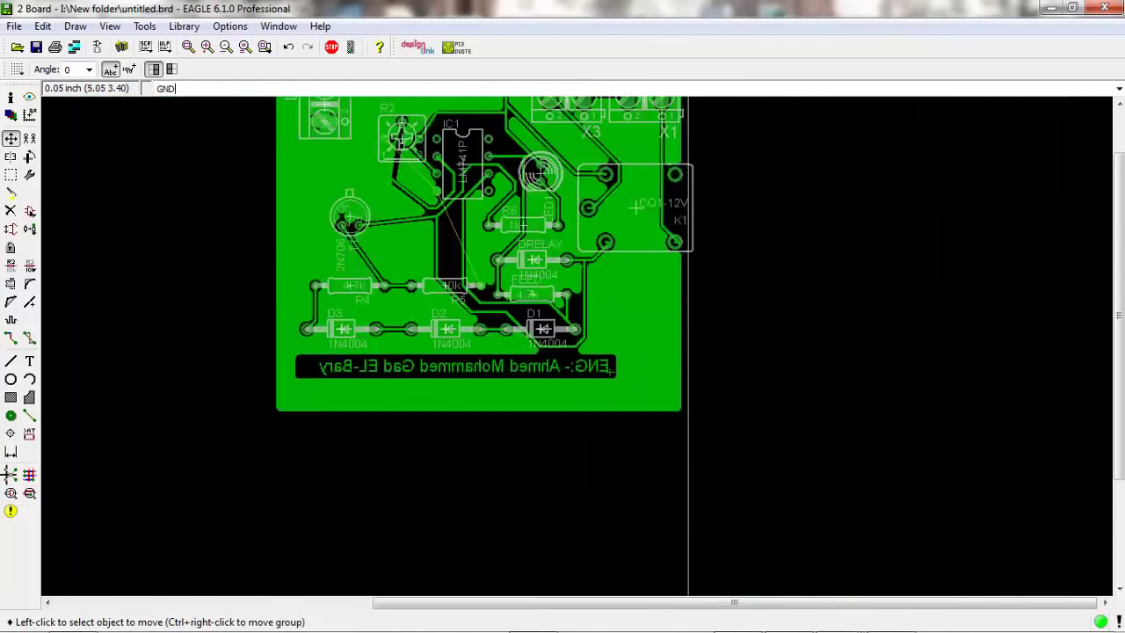
scroll(463, 178, "down", 1)
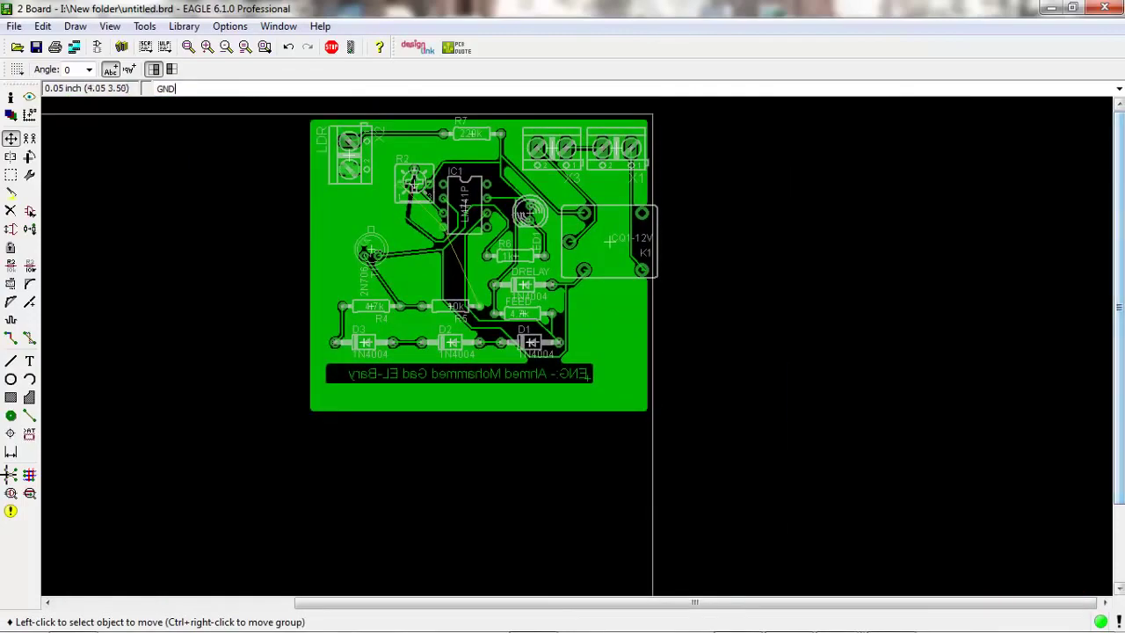
scroll(609, 199, "up", 1)
scroll(728, 267, "up", 2)
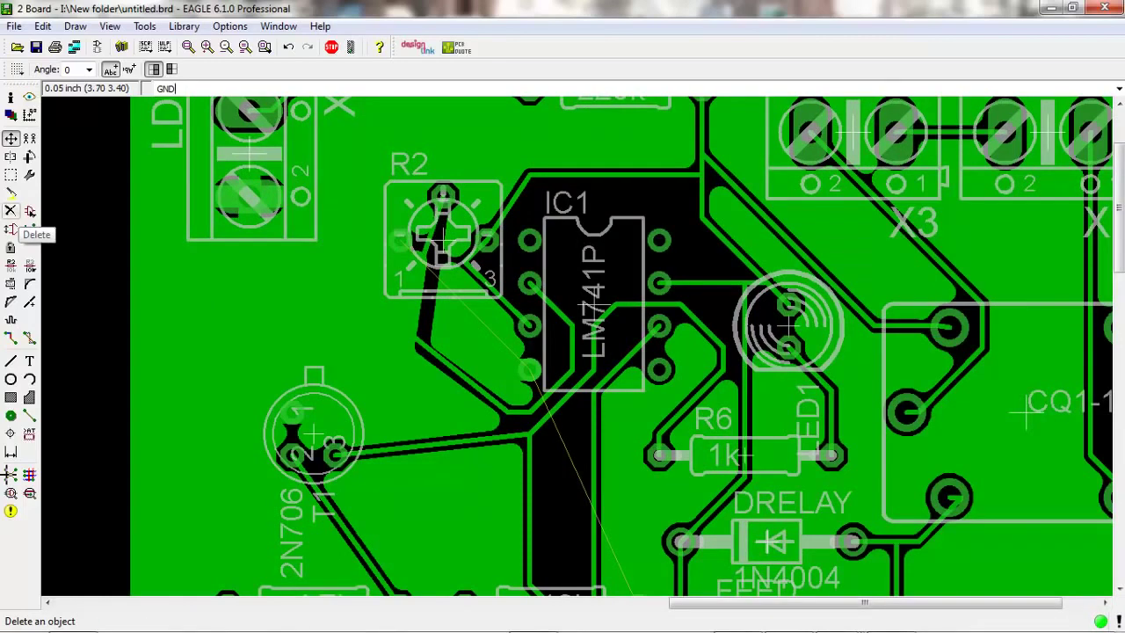
key("BackSpace")
key("BackSpace")
key("BackSpace")
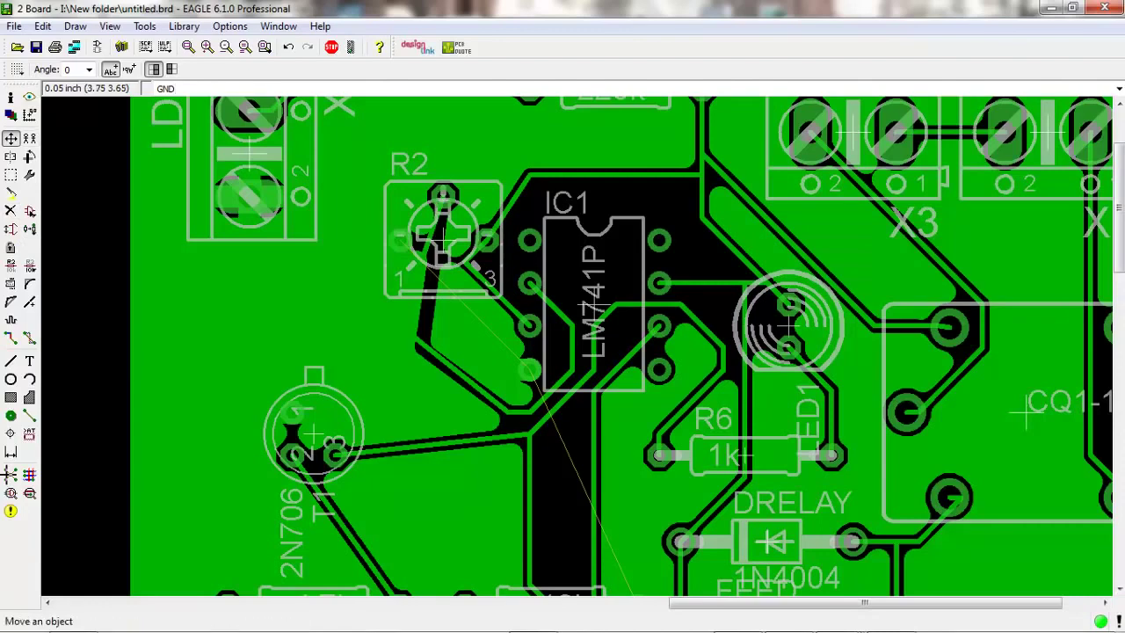
left_click(434, 237)
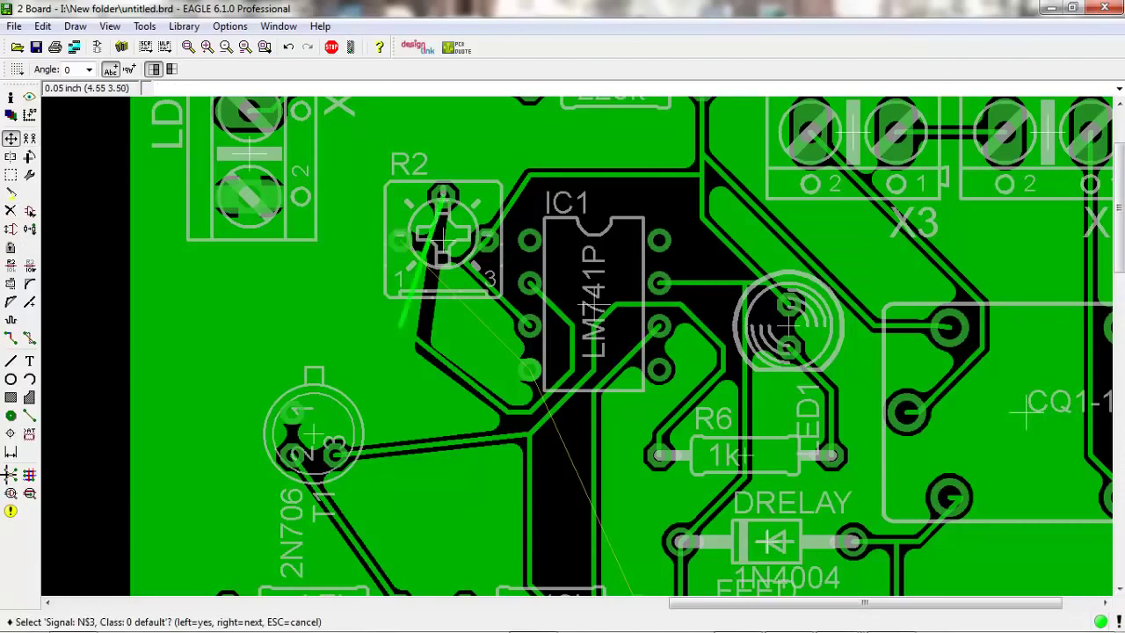
left_click(434, 237)
left_click(435, 235)
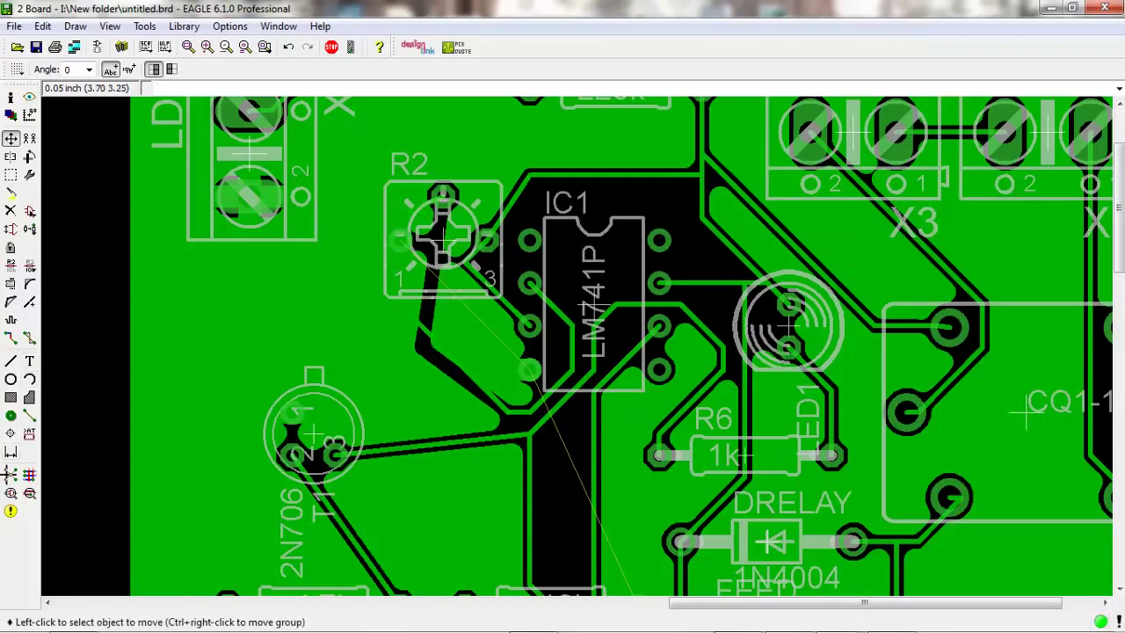
Step: Recalculate the copper pour, leaving 1 unrouted airwire
left_click(10, 475)
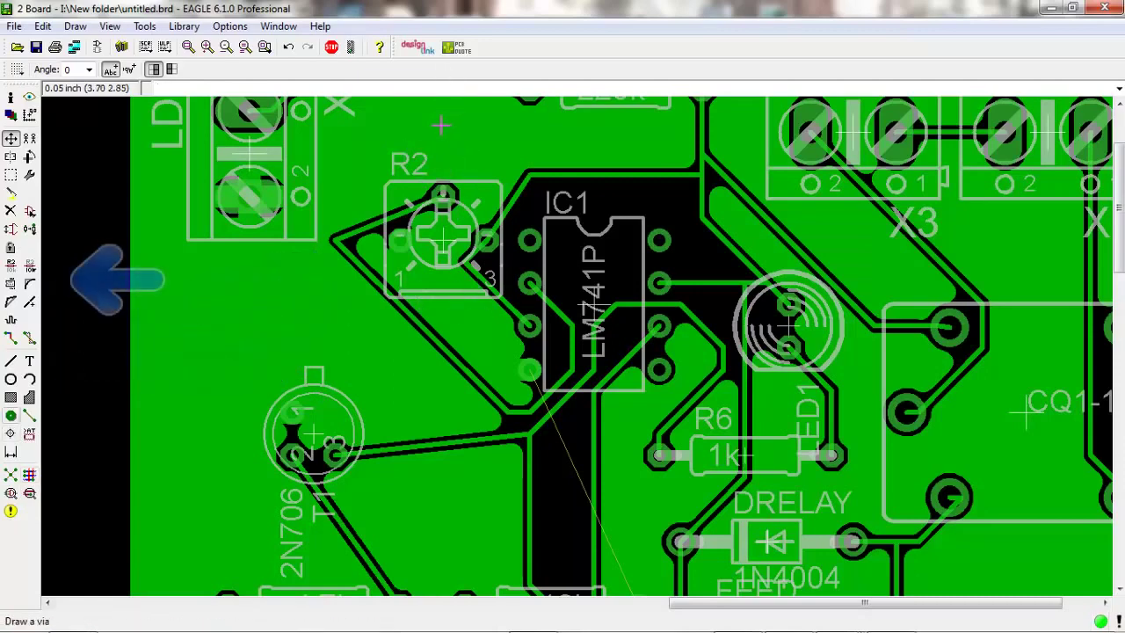
left_click(11, 475)
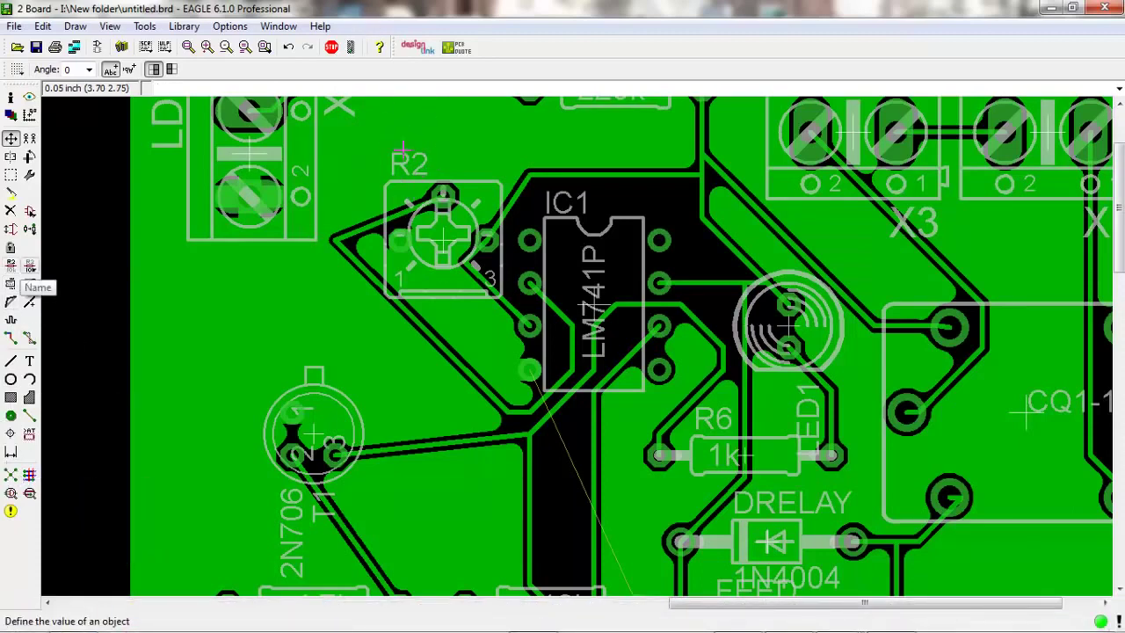
scroll(367, 151, "down", 2)
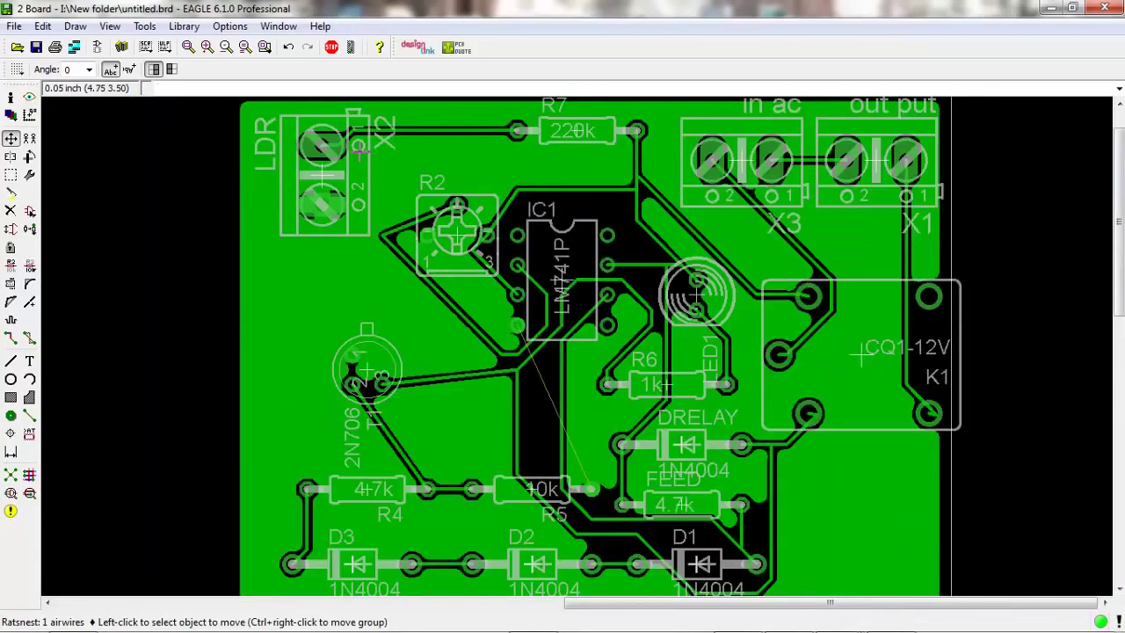
Step: Save the GND-poured board design and zoom in and out to check the routing
scroll(359, 130, "down", 1)
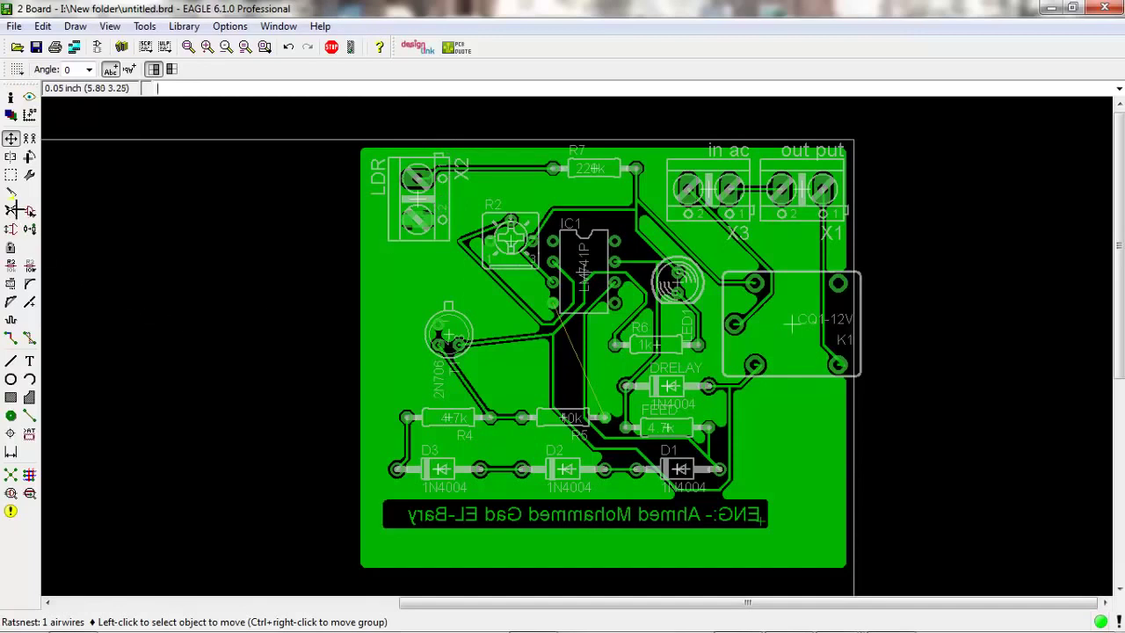
left_click(36, 46)
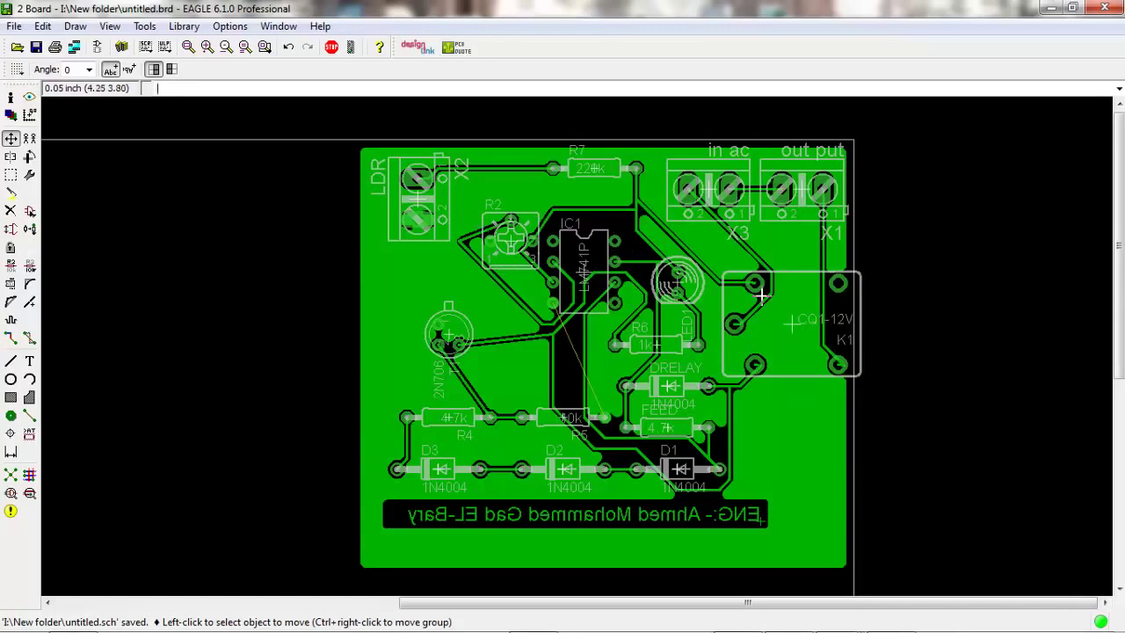
scroll(761, 296, "up", 1)
scroll(761, 296, "up", 1)
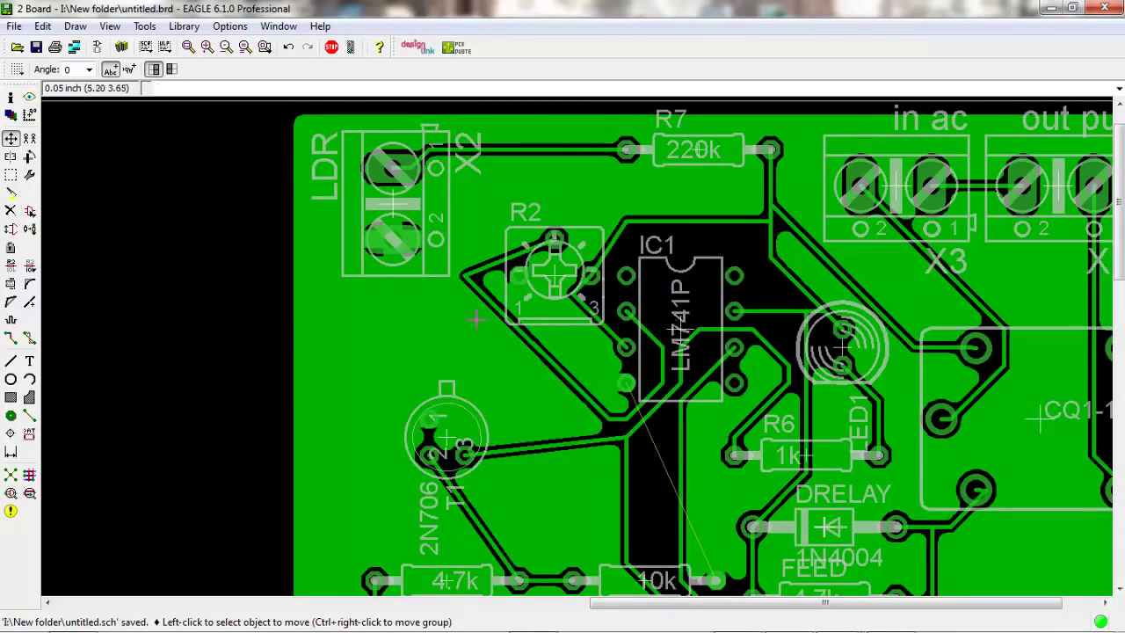
scroll(504, 295, "down", 1)
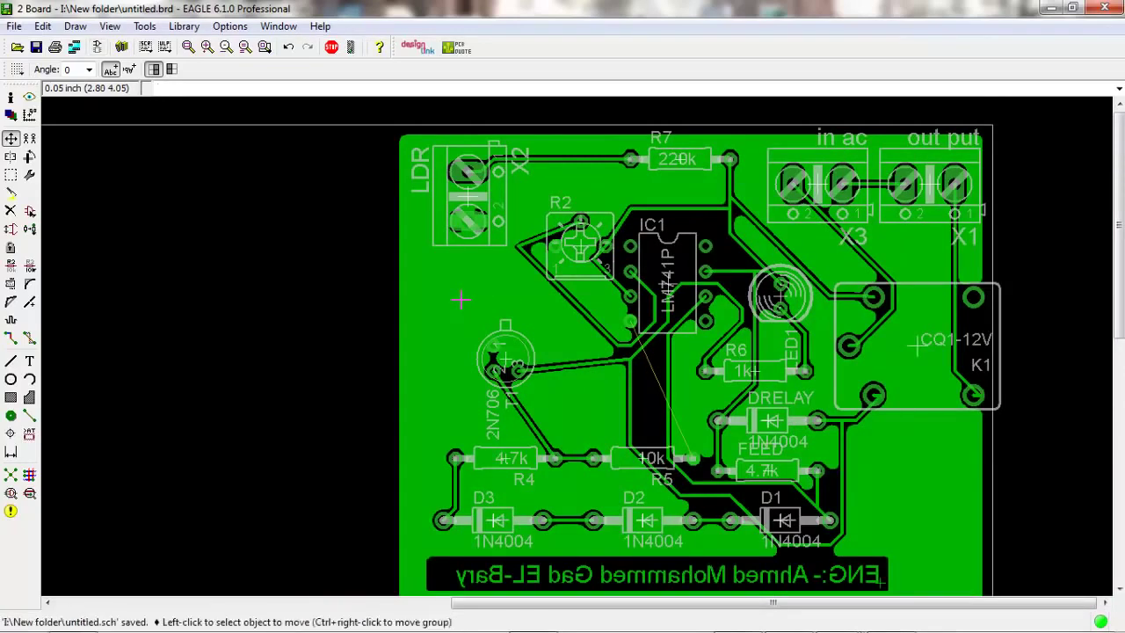
Step: Open the board's print settings and enable Black and Solid printing
key("ctrl+p")
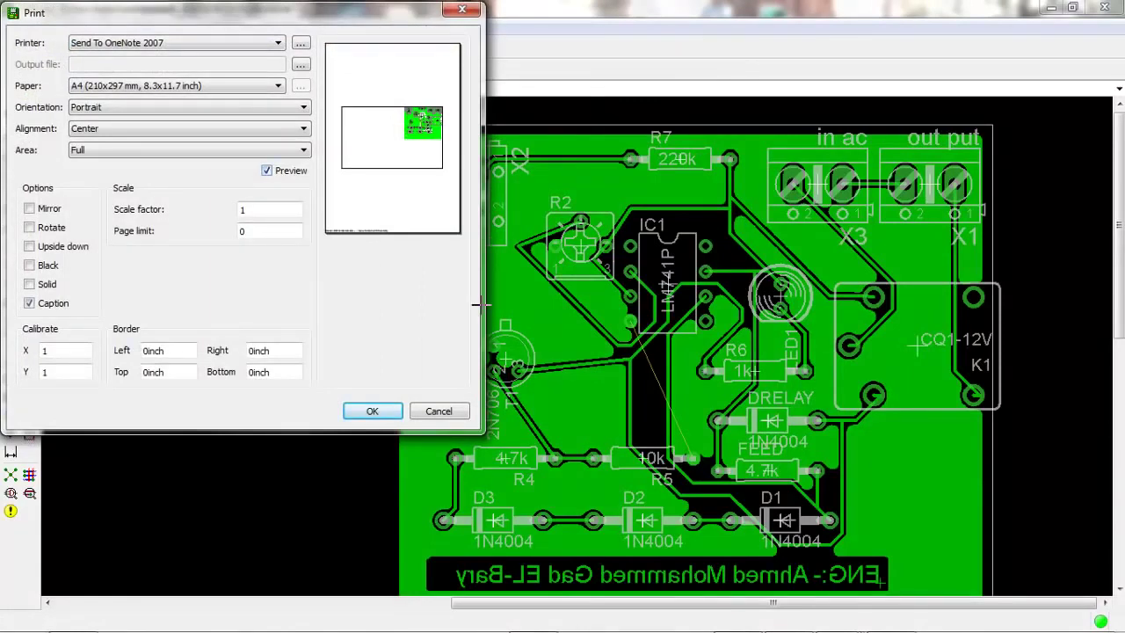
key("Escape")
key("ctrl+p")
left_click(29, 283)
left_click(29, 264)
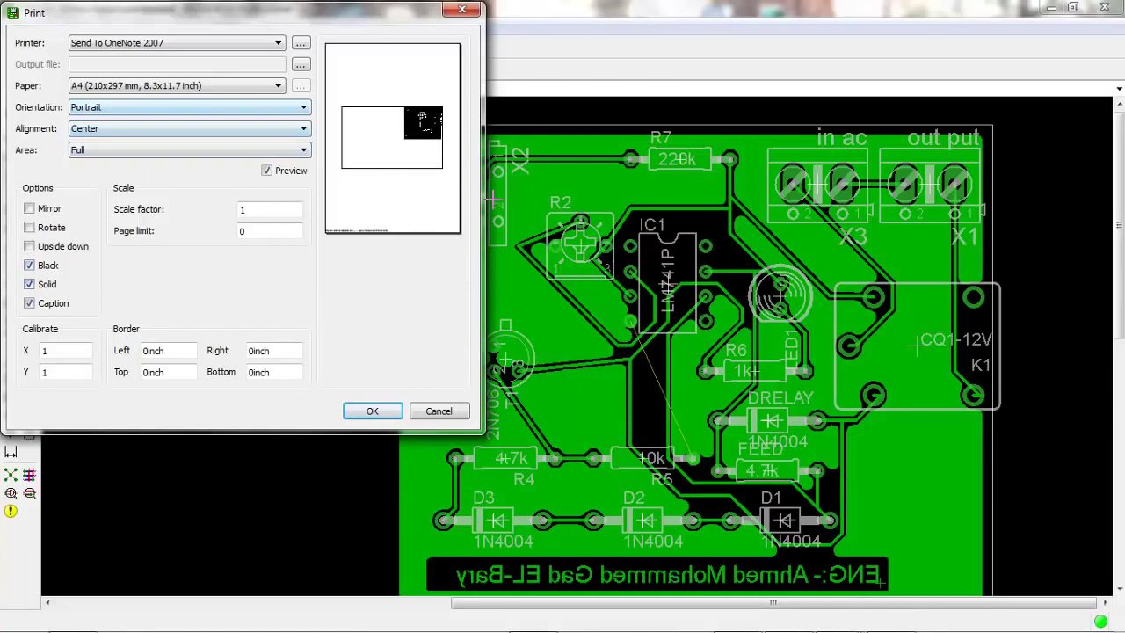
Step: Choose Print to File (PDF), keep Black and Solid on, and name the output pcb.pdf
key("shift+Tab")
key("shift+Tab")
key("alt+Down")
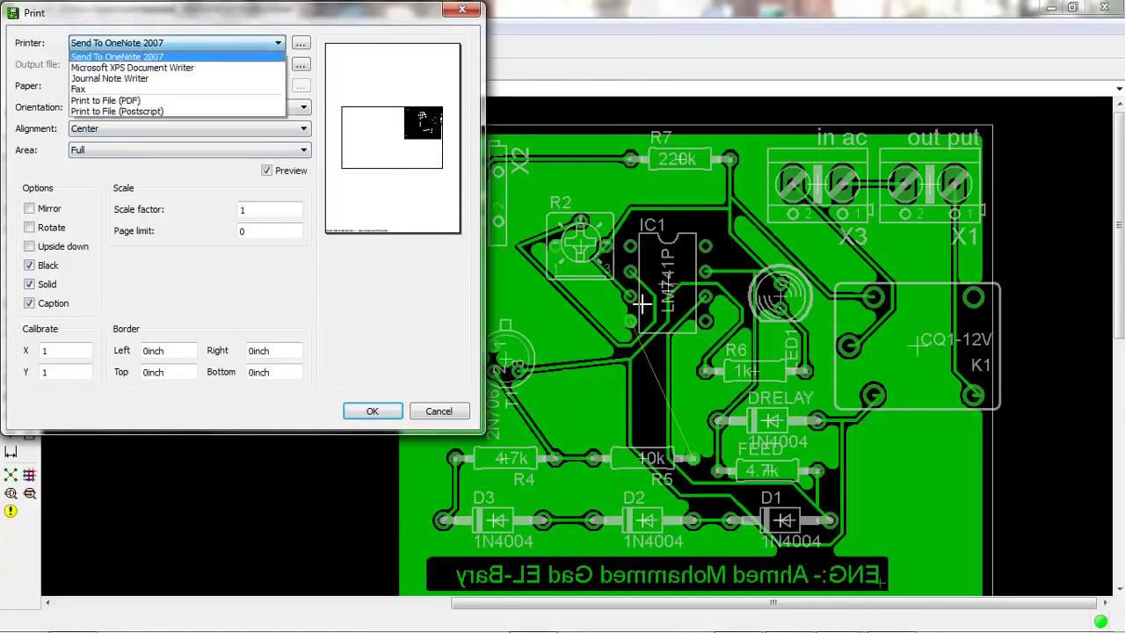
key("Down")
key("Down")
key("Down")
key("Return")
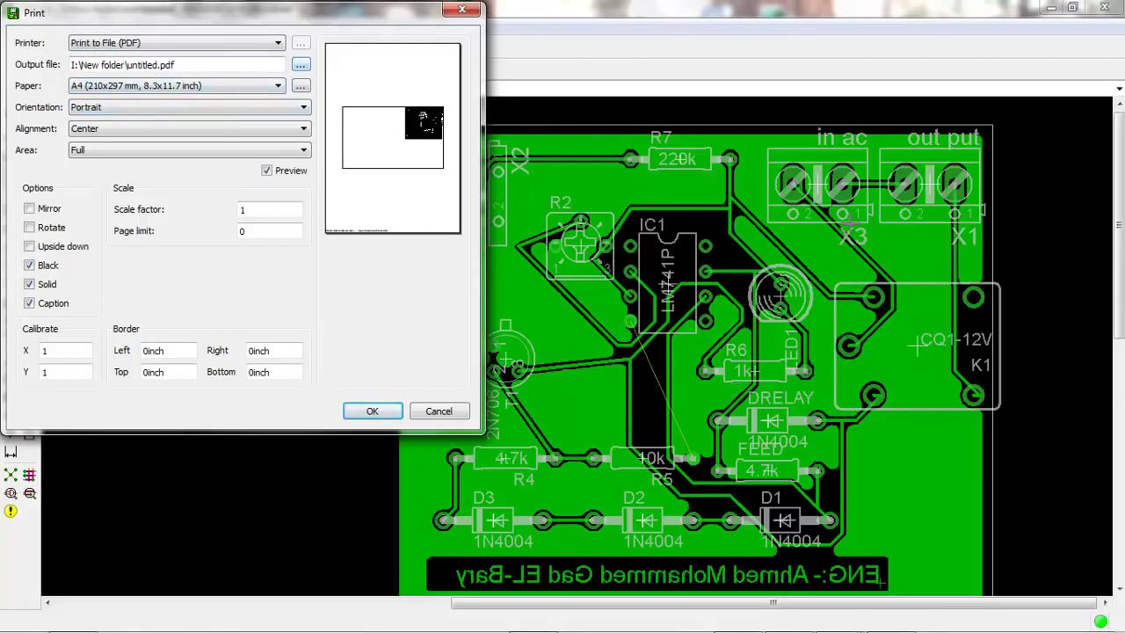
left_click(29, 283)
left_click(29, 265)
key("shift+Left")
key("shift+Left")
key("shift+Left")
key("shift+Left")
key("shift+Left")
key("shift+Left")
key("shift+Left")
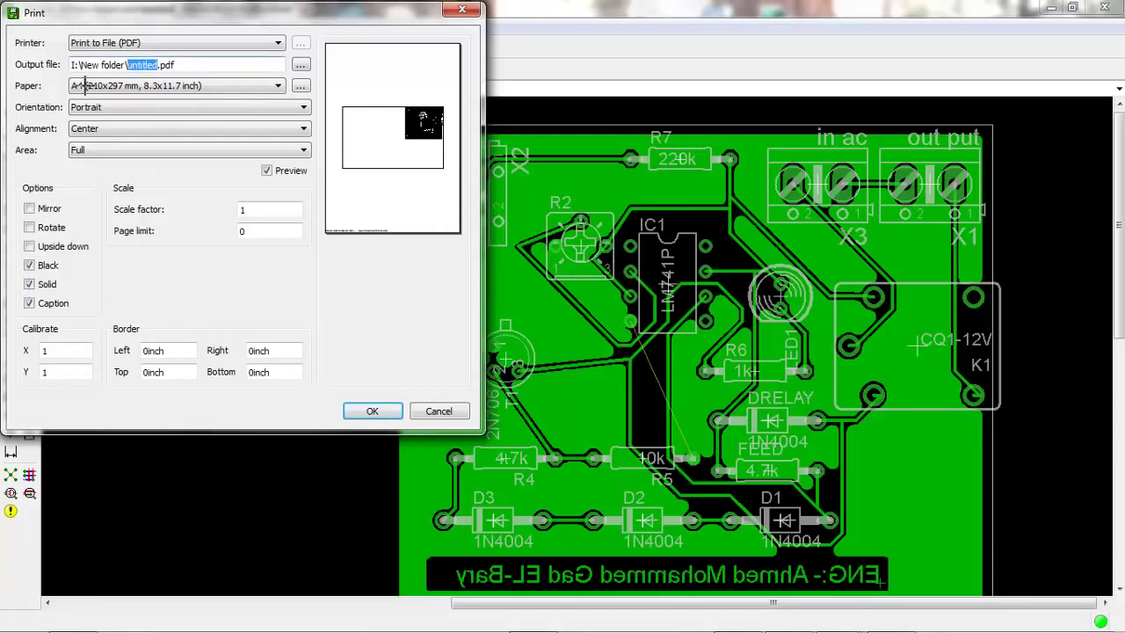
type("pcb")
Step: Print the board to pcb.pdf and scroll through the mirrored black artwork in Adobe Reader
key("Return")
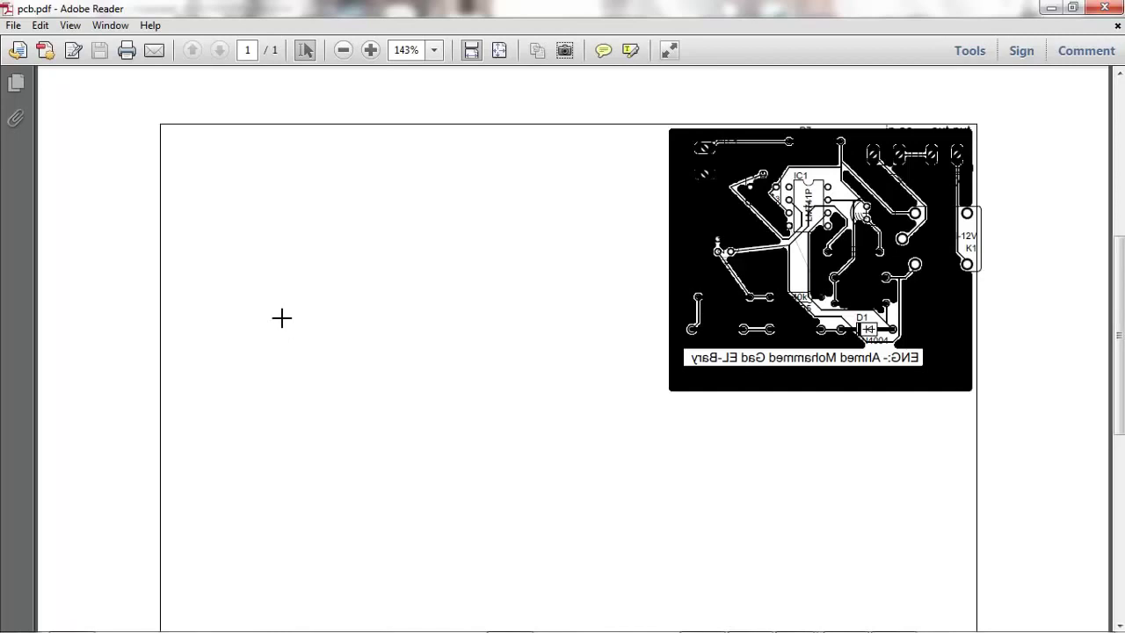
scroll(282, 317, "up", 3)
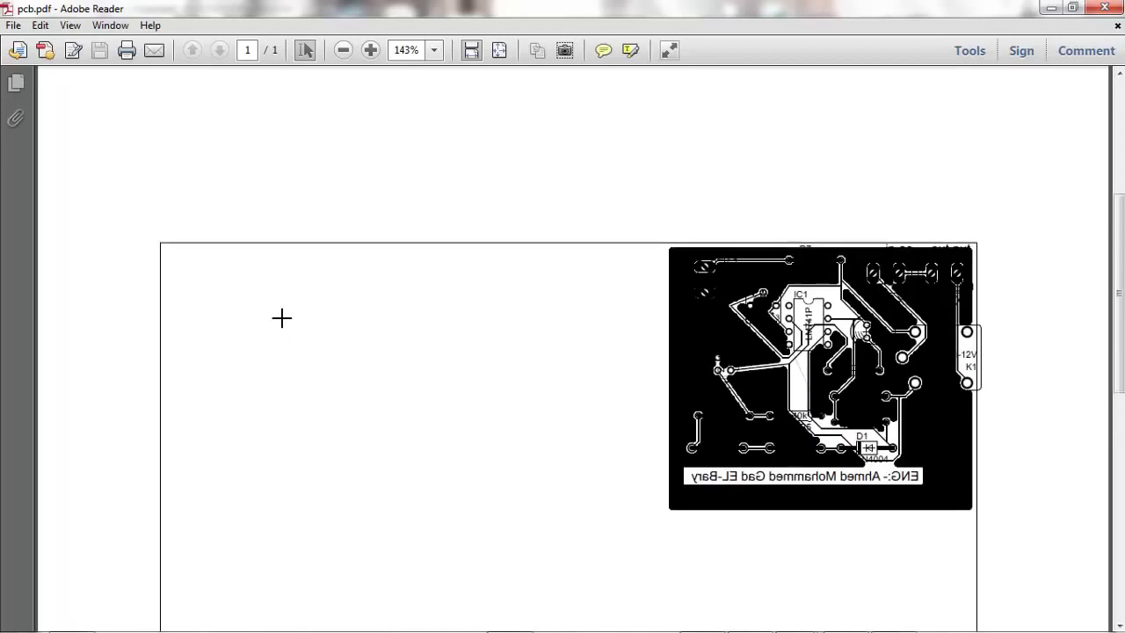
scroll(281, 318, "down", 1)
scroll(281, 318, "down", 2)
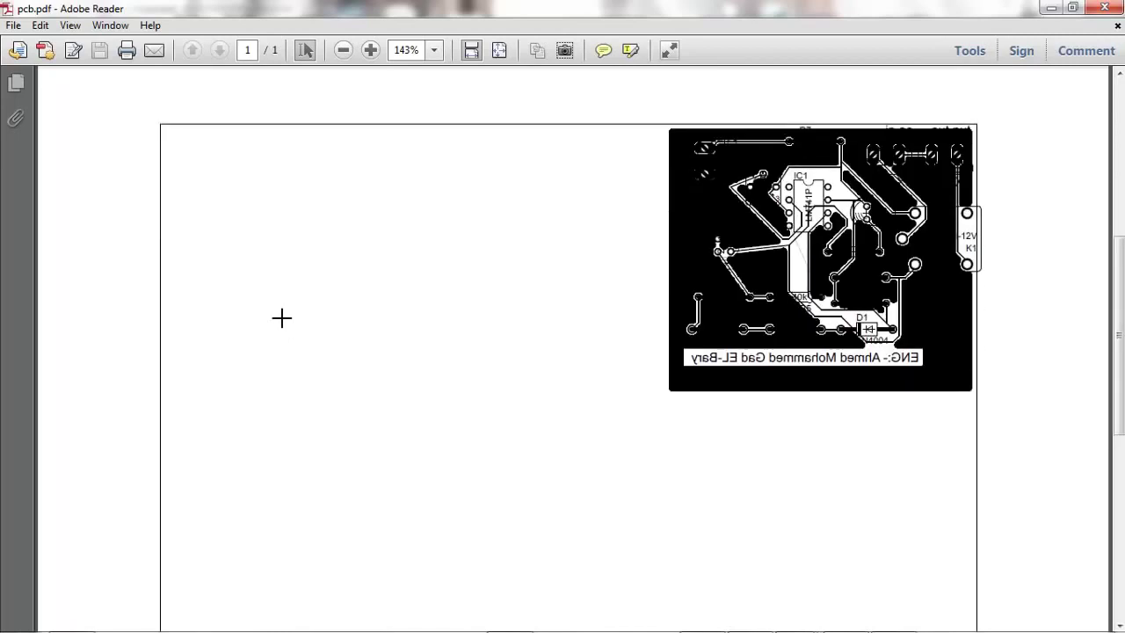
scroll(281, 317, "up", 3)
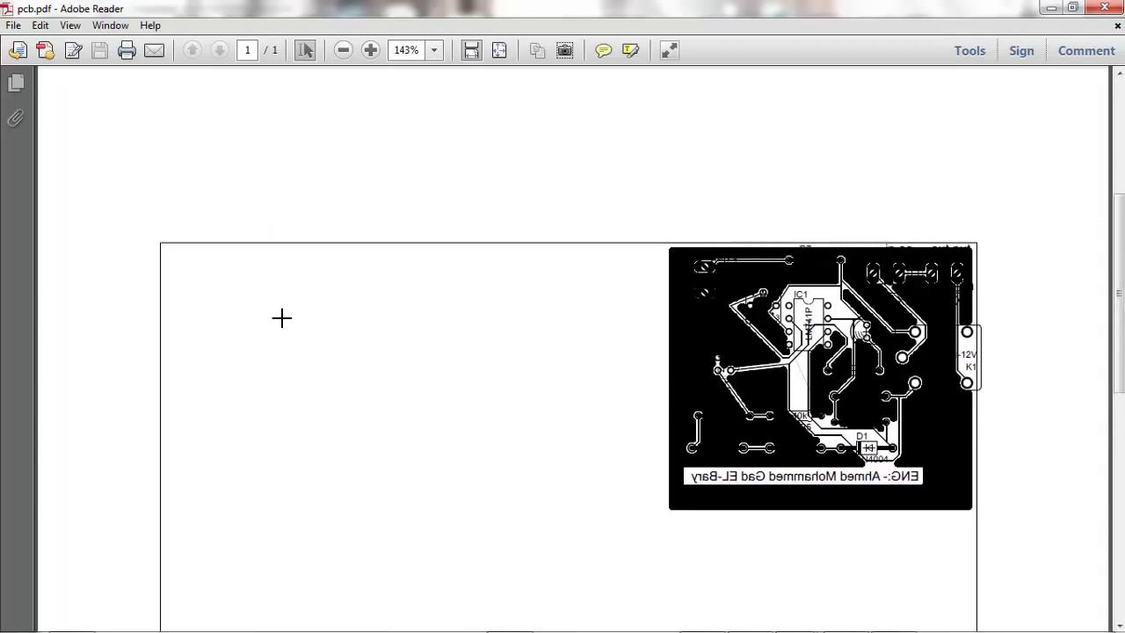
scroll(281, 317, "down", 1)
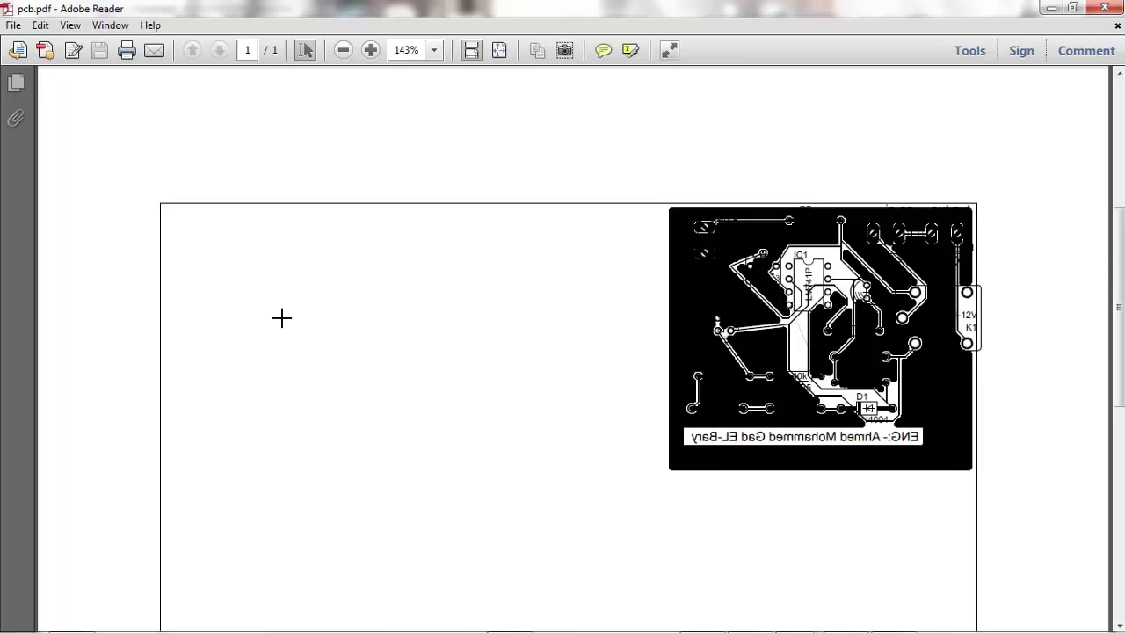
Step: Back in EAGLE, open the layer display settings and deselect the Top layer
key("alt+Tab")
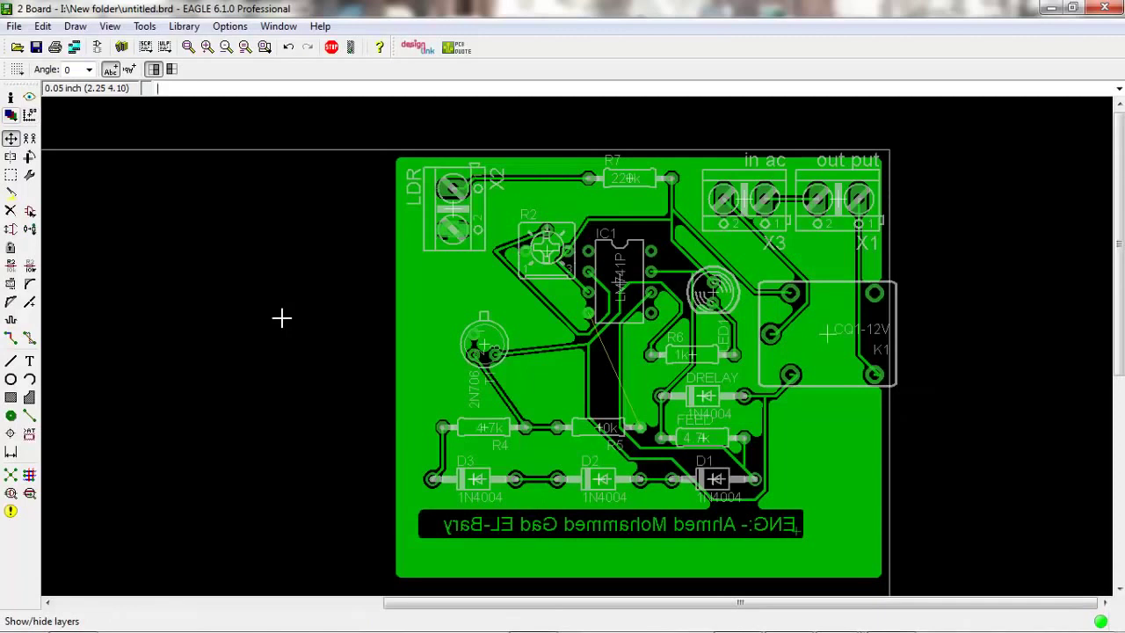
left_click(11, 114)
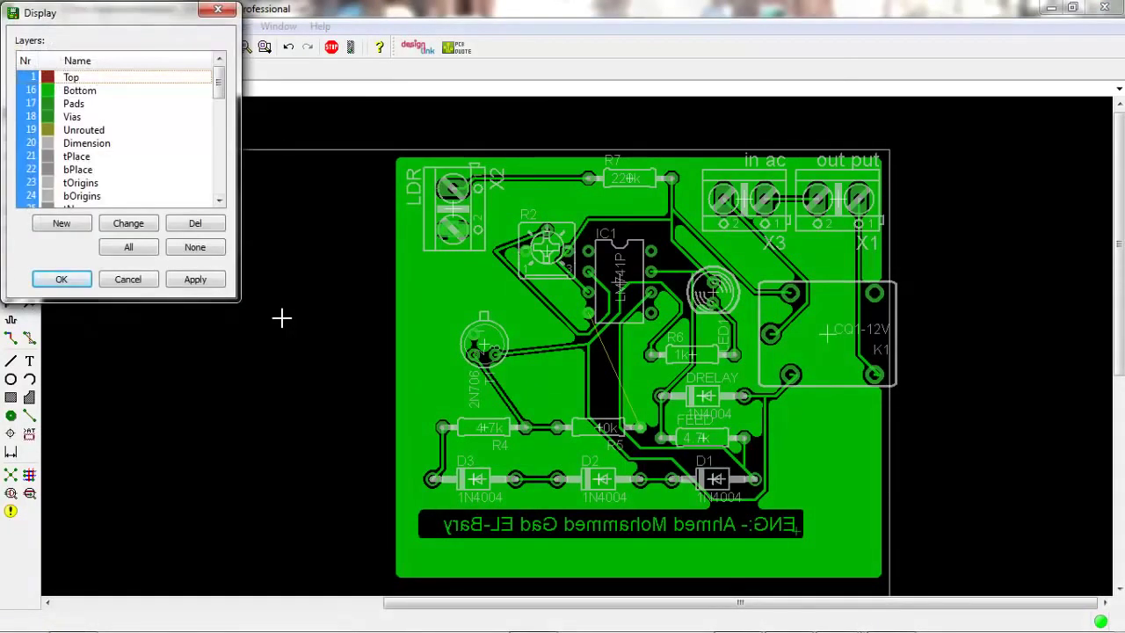
left_click(70, 77)
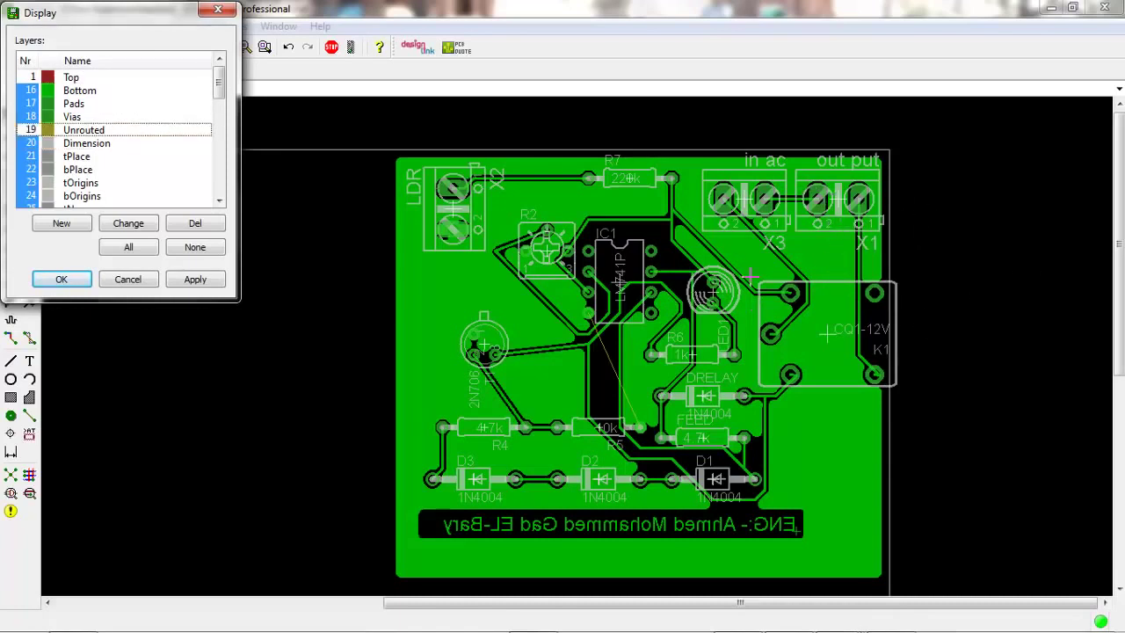
key("Return")
key("Escape")
Step: Turn off the remaining non-copper layers so only Bottom, Pads and Vias show, then zoom to check
key("Down")
key("Down")
key("Down")
key("Down")
key("Up")
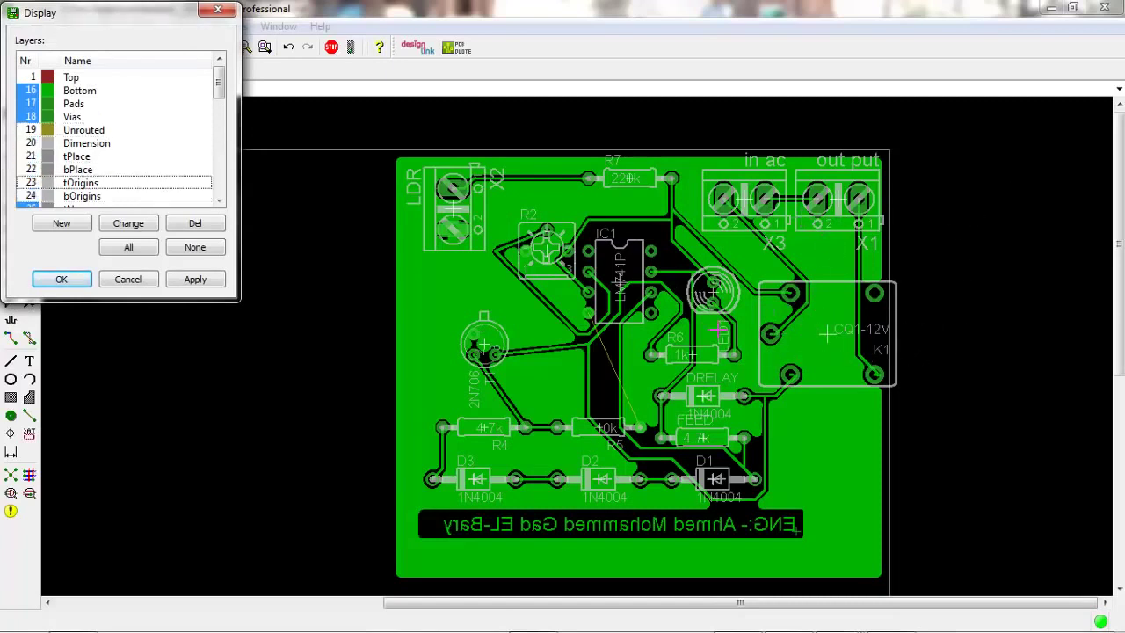
key("Down")
key("Down")
key("Down")
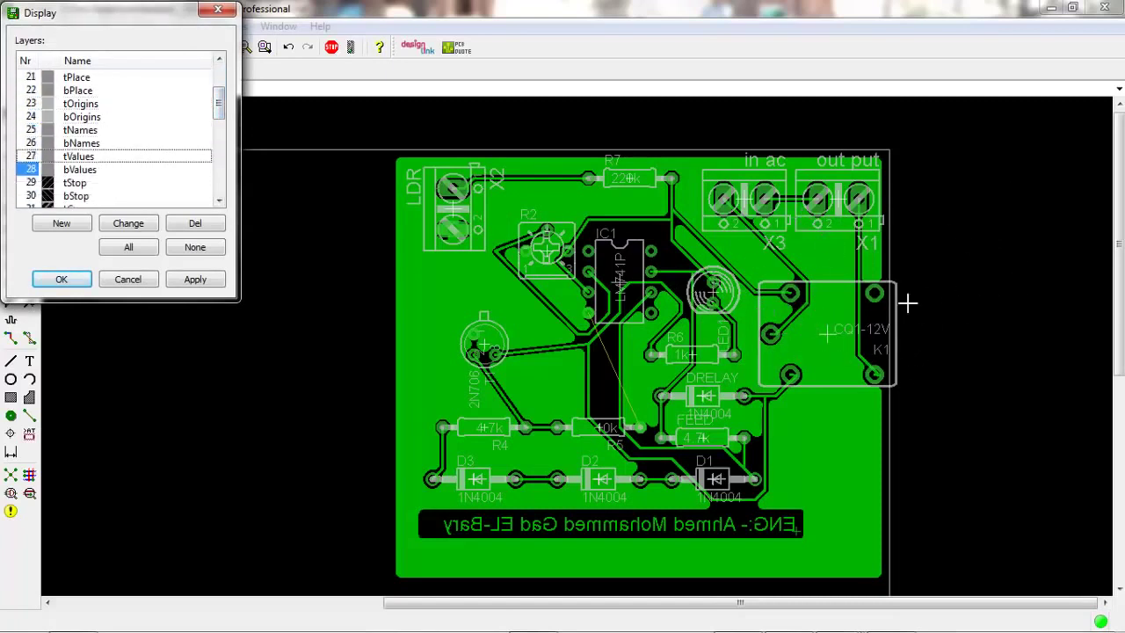
key("Down")
key("Down")
key("Down")
key("Down")
key("Down")
key("Down")
key("Down")
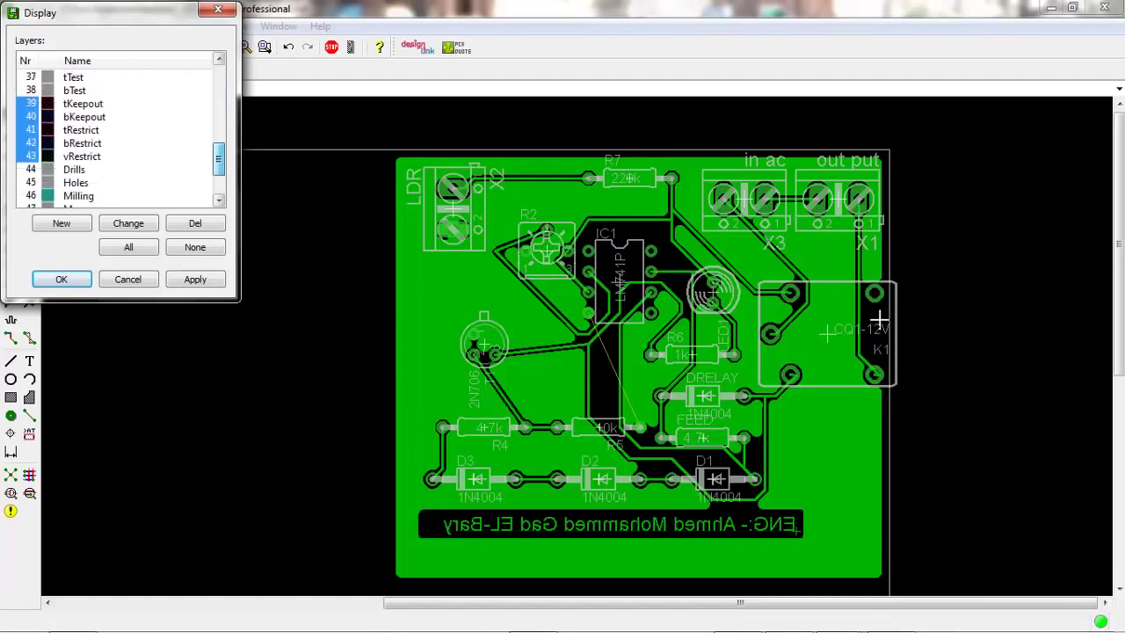
key("Down")
key("Down")
key("Down")
key("Down")
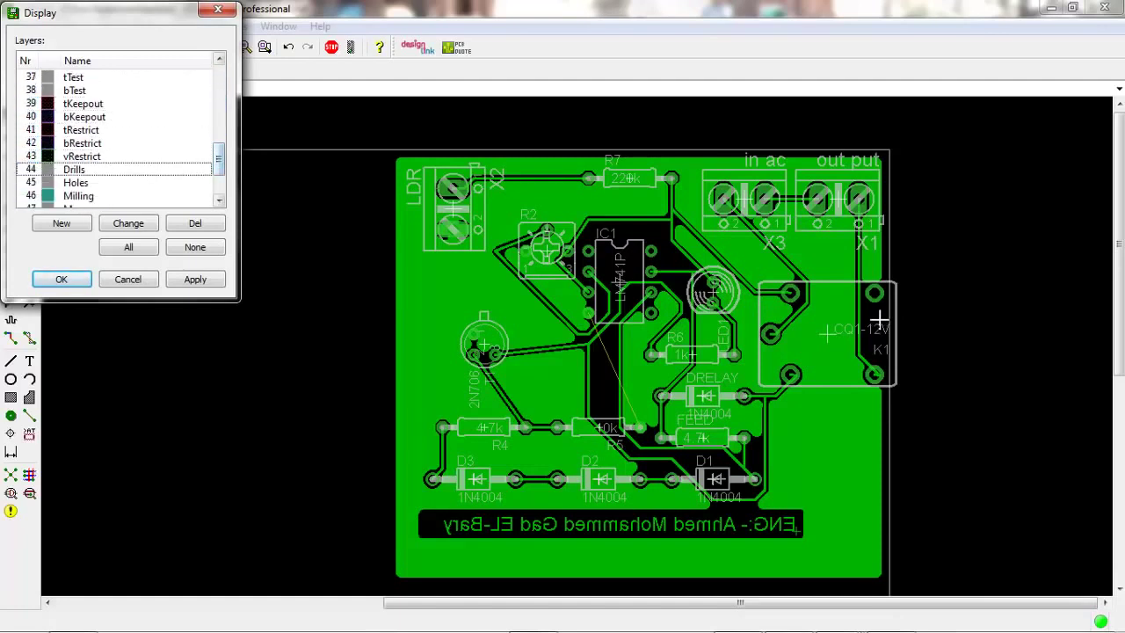
key("Down")
key("Down")
key("Down")
key("Down")
key("Down")
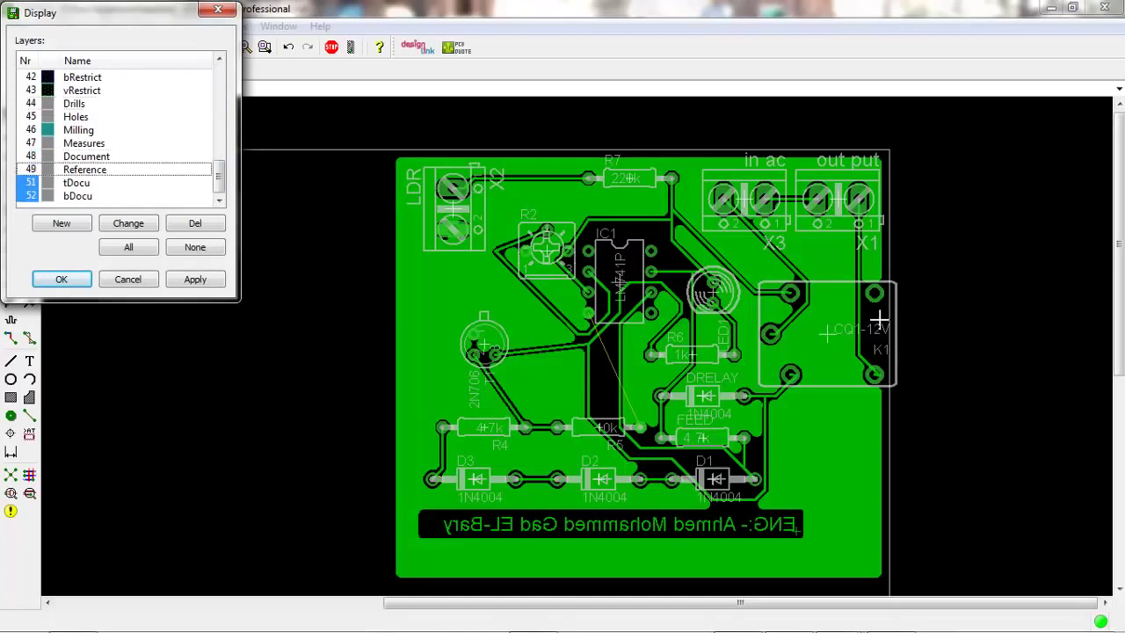
key("Down")
key("Down")
key("Down")
key("Page_Up")
key("Page_Up")
key("Page_Up")
key("Page_Up")
key("Page_Up")
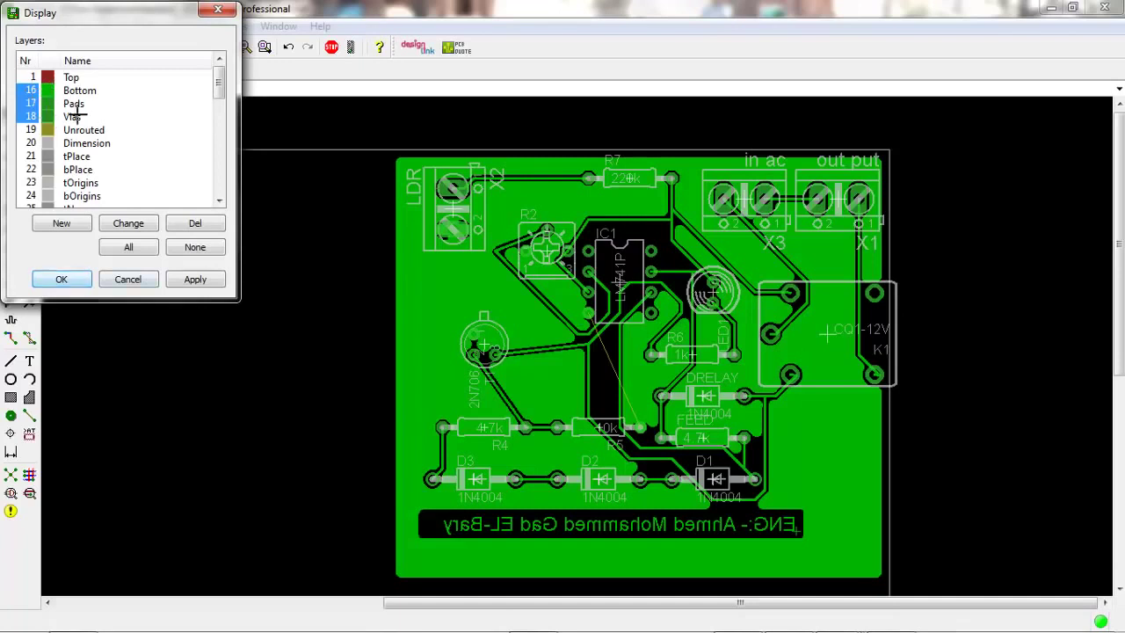
key("Return")
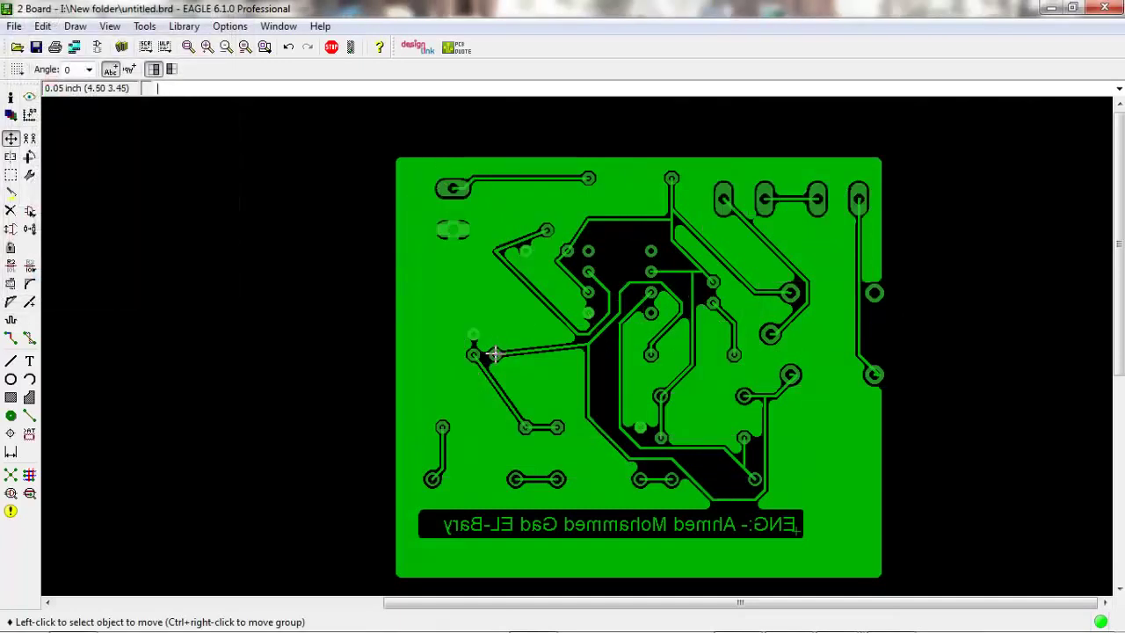
scroll(78, 117, "down", 2)
scroll(79, 117, "down", 1)
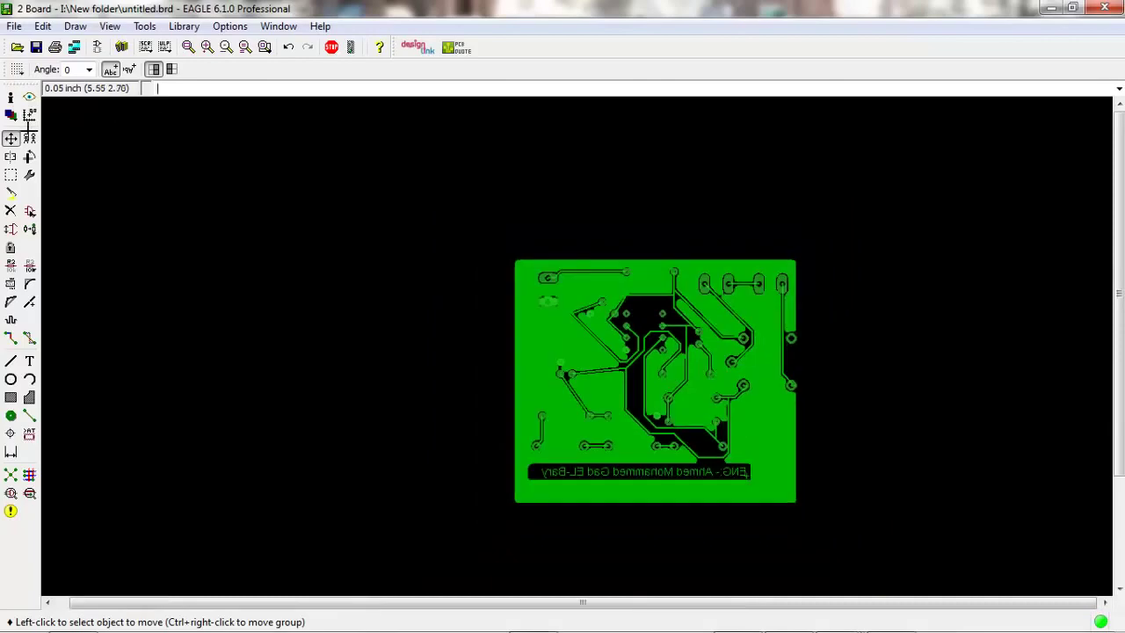
scroll(53, 123, "up", 3)
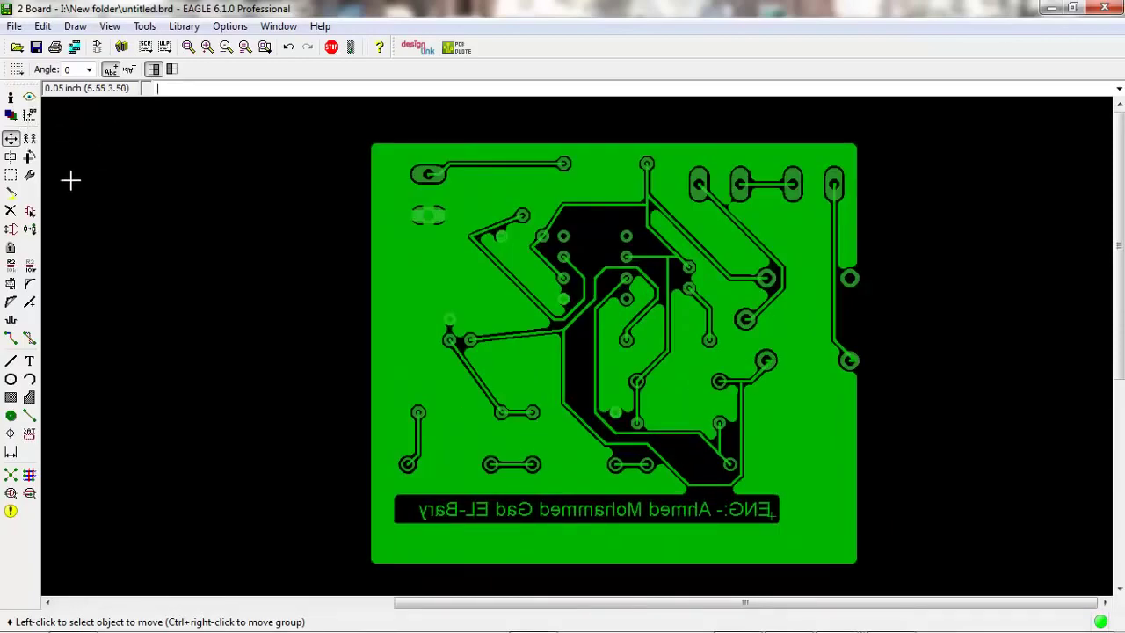
scroll(19, 209, "up", 3)
scroll(19, 209, "up", 1)
scroll(19, 209, "down", 2)
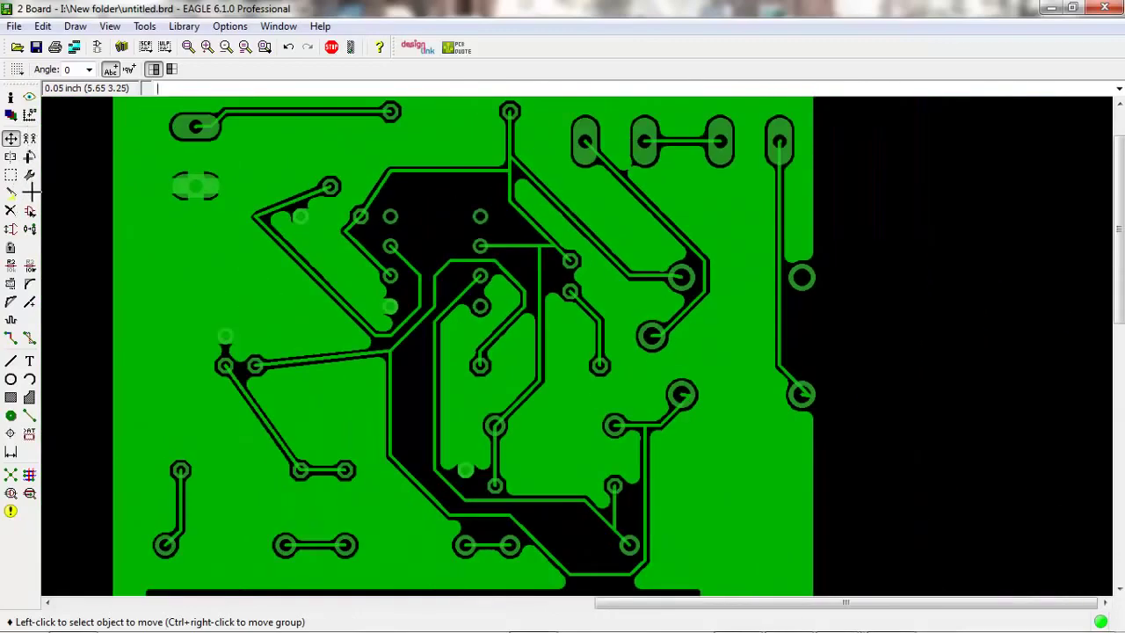
Step: Open the print settings and set the paper to A4 with the Full print area
scroll(141, 132, "down", 1)
left_click(55, 46)
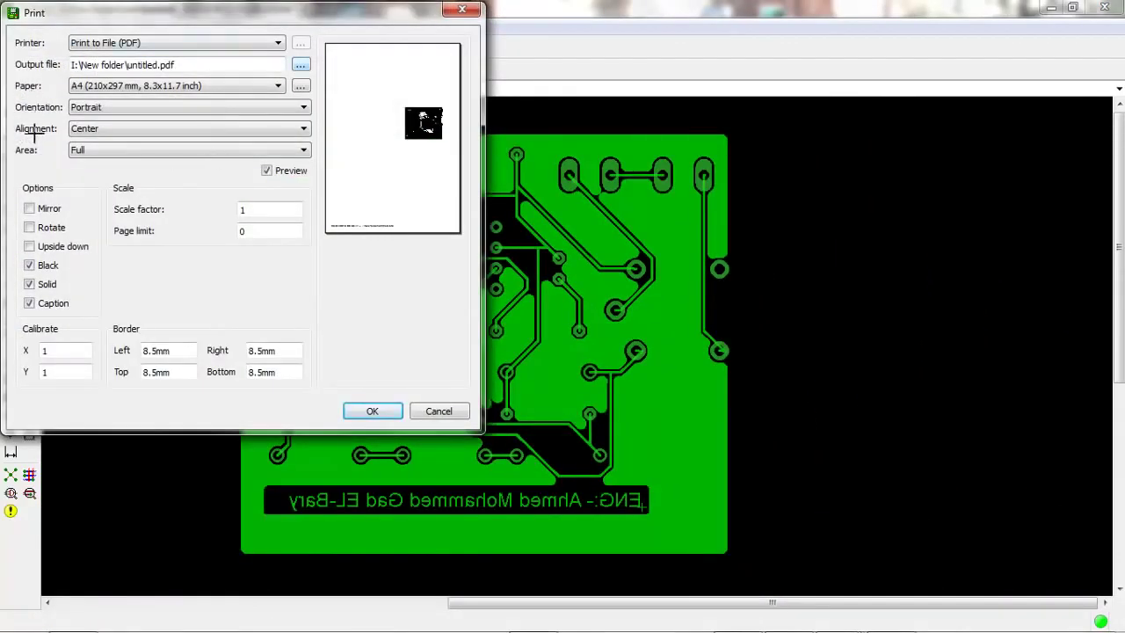
left_click(224, 86)
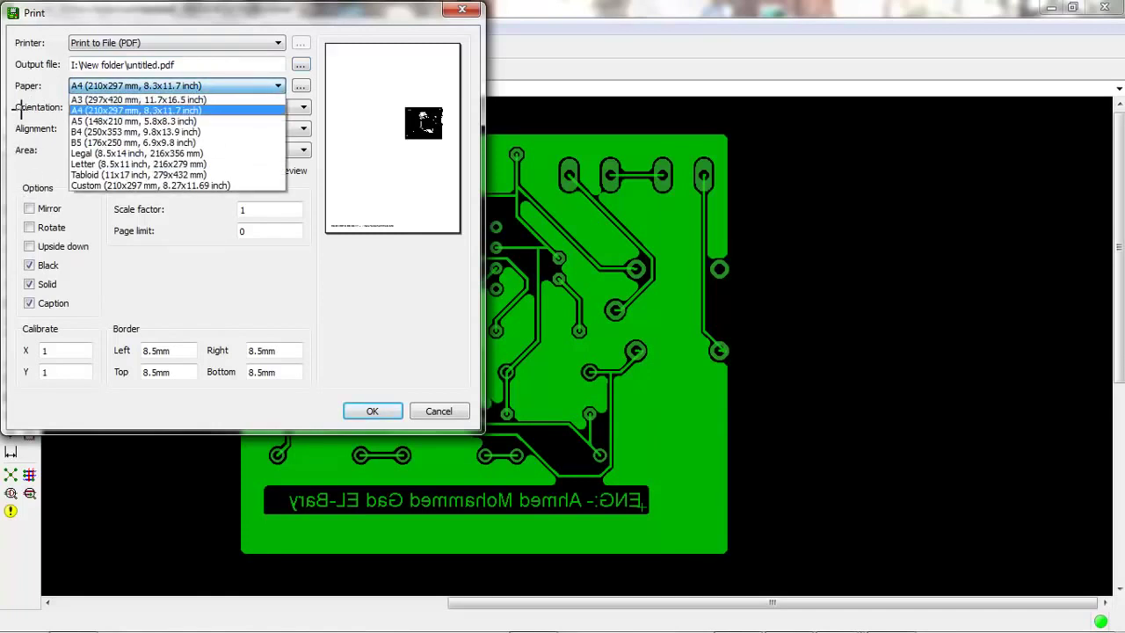
left_click(90, 99)
left_click(88, 85)
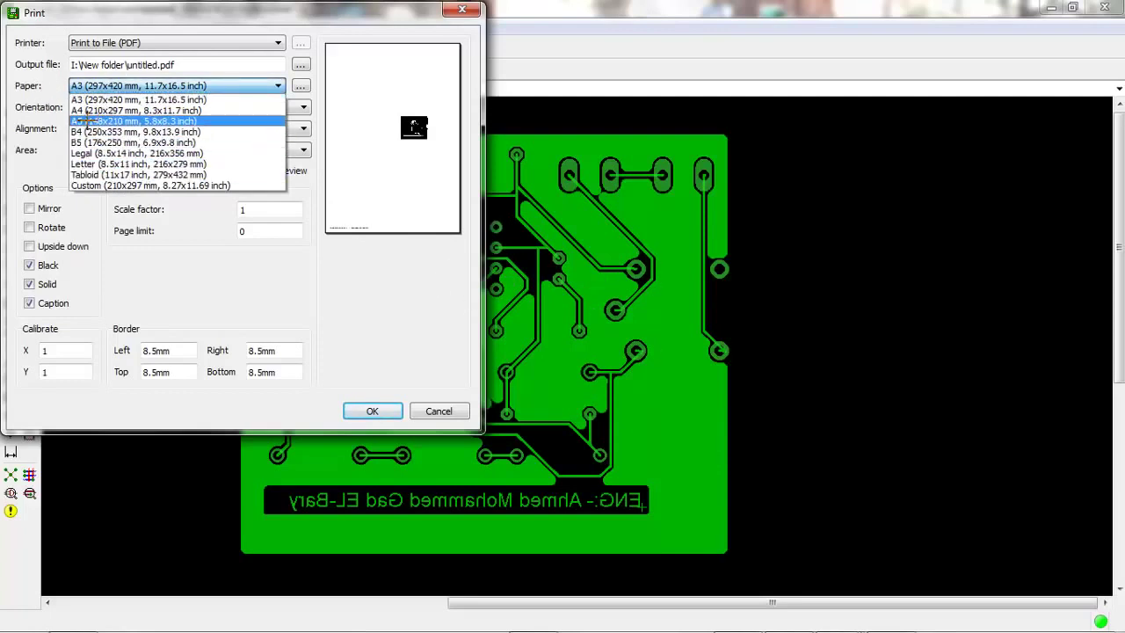
left_click(75, 110)
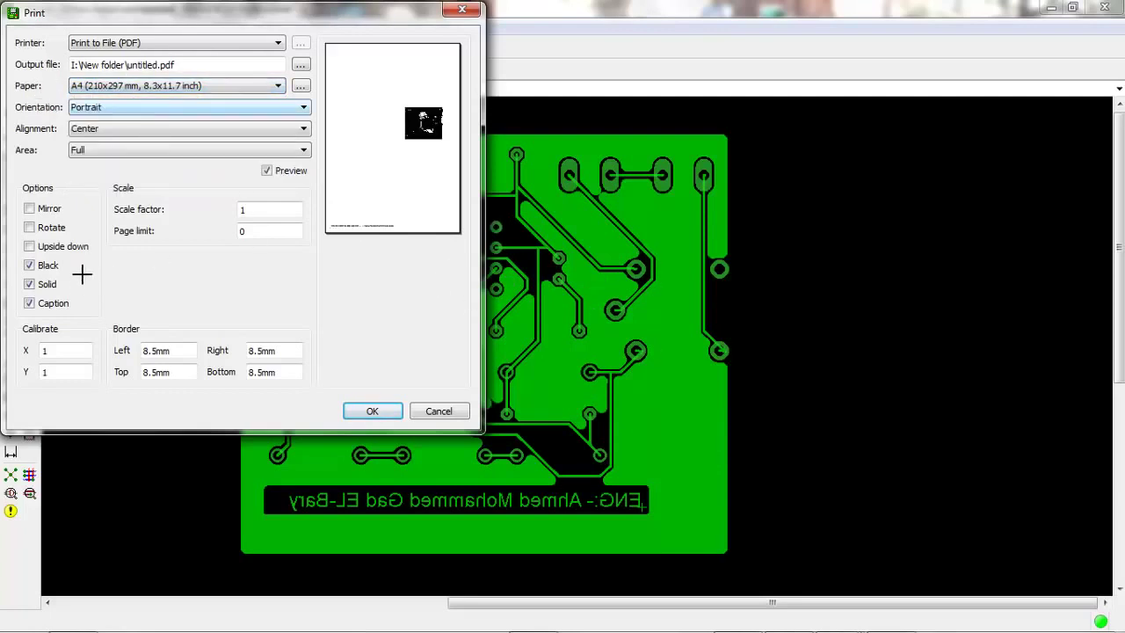
key("alt+Down")
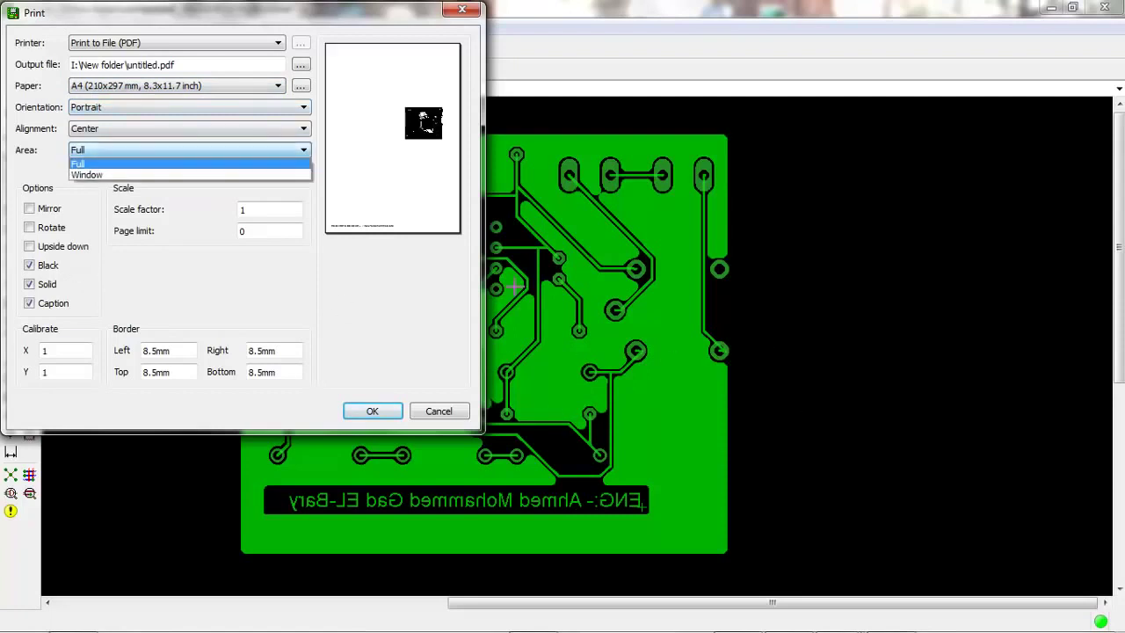
key("Escape")
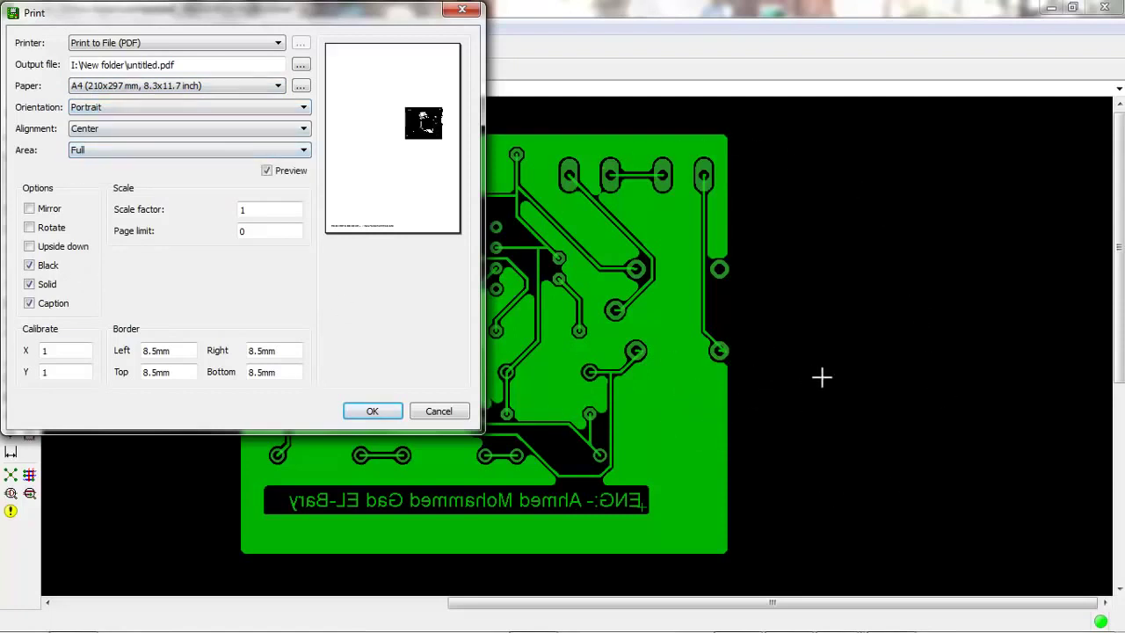
Step: Set the page alignment to Top center and print the bottom-layer board to PDF
key("shift+Tab")
key("alt+Down")
key("Up")
key("Up")
key("Up")
key("Return")
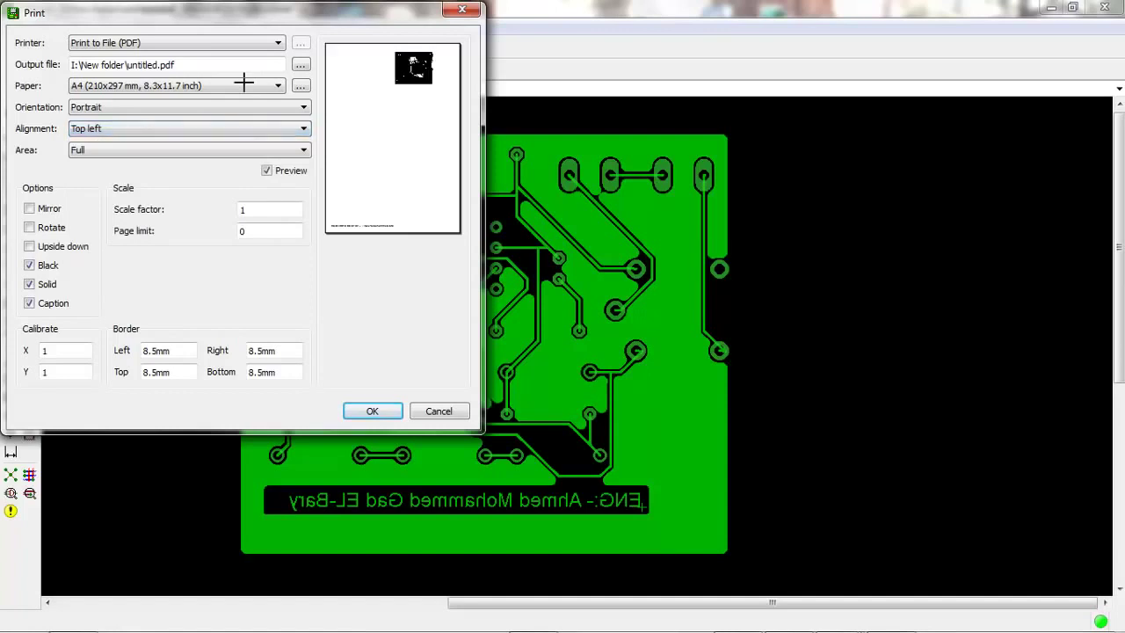
key("alt+Down")
key("Down")
key("Return")
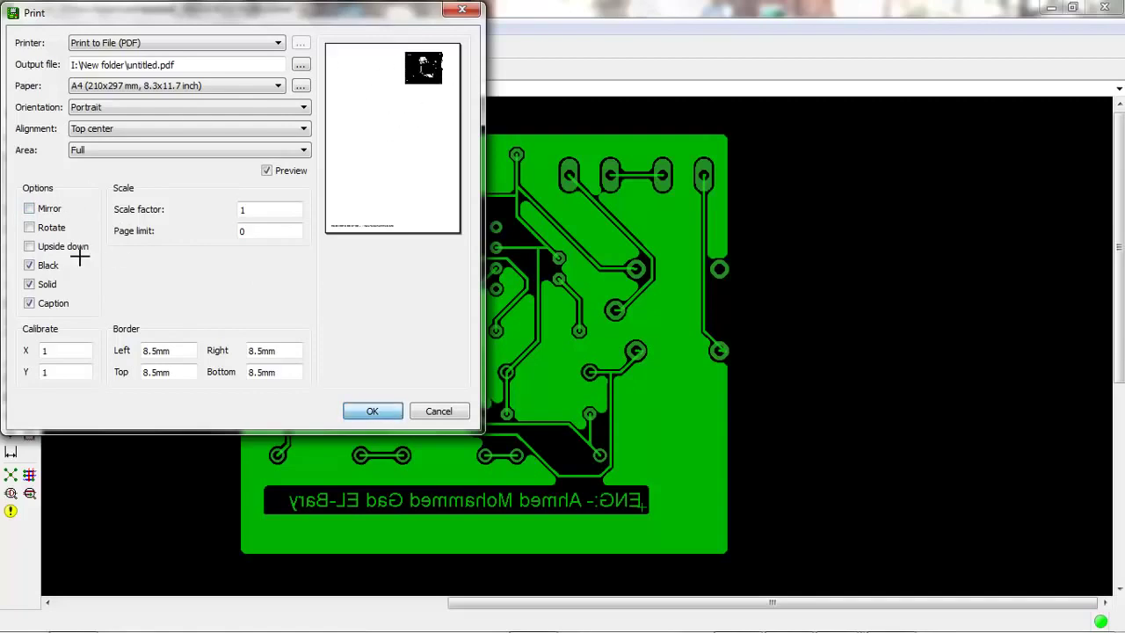
key("Return")
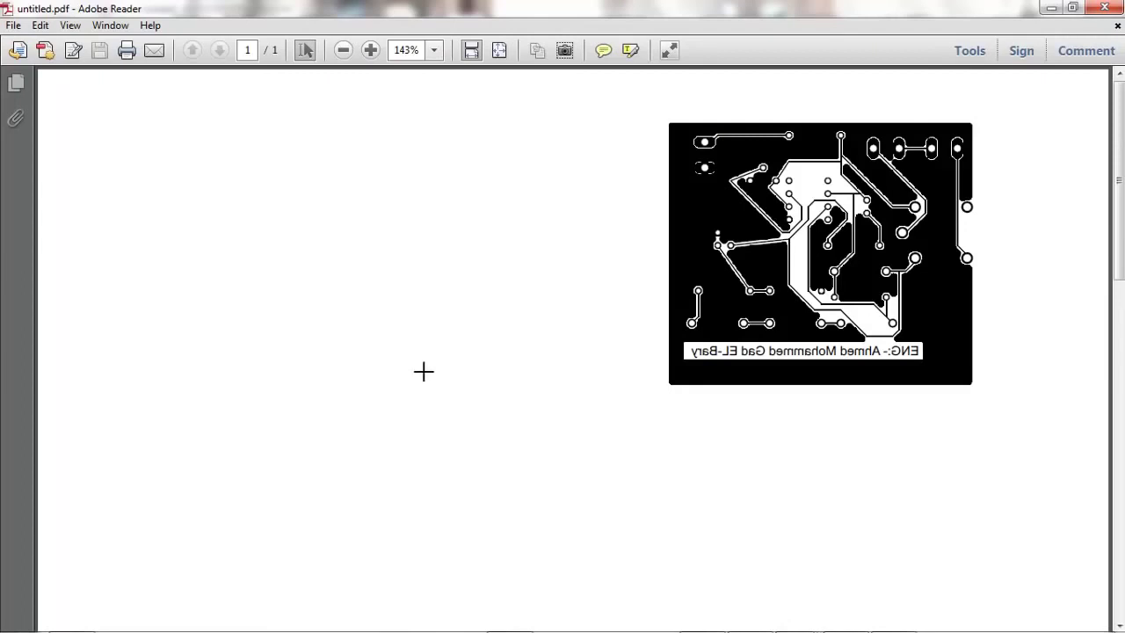
Step: Set Adobe Reader's zoom to 100% to view the printed board at actual size
left_click(434, 50)
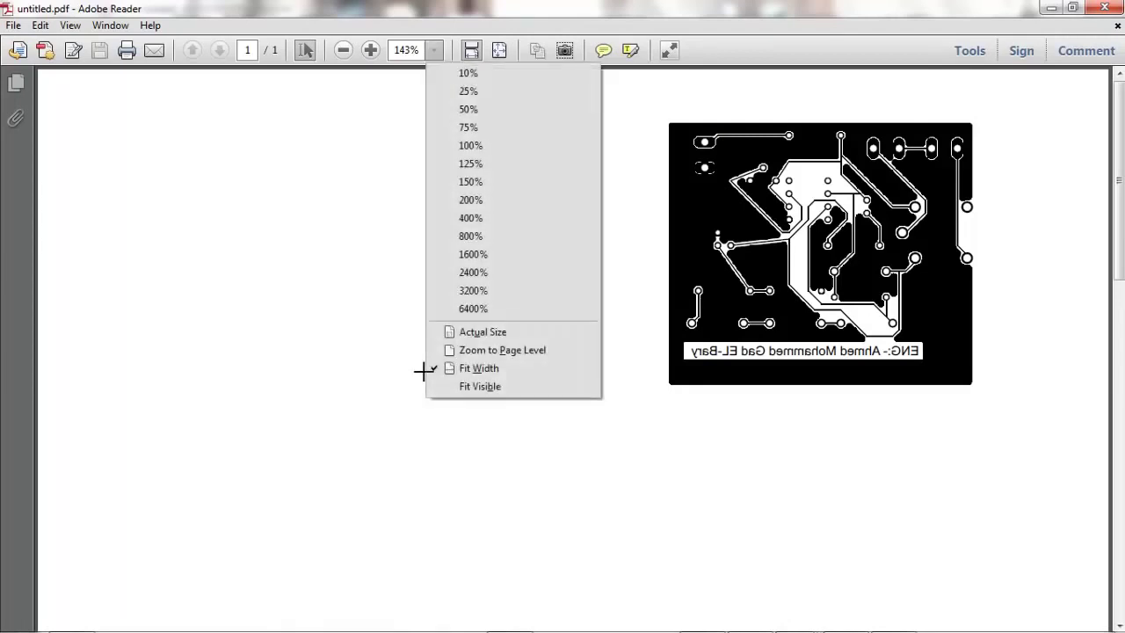
left_click(457, 146)
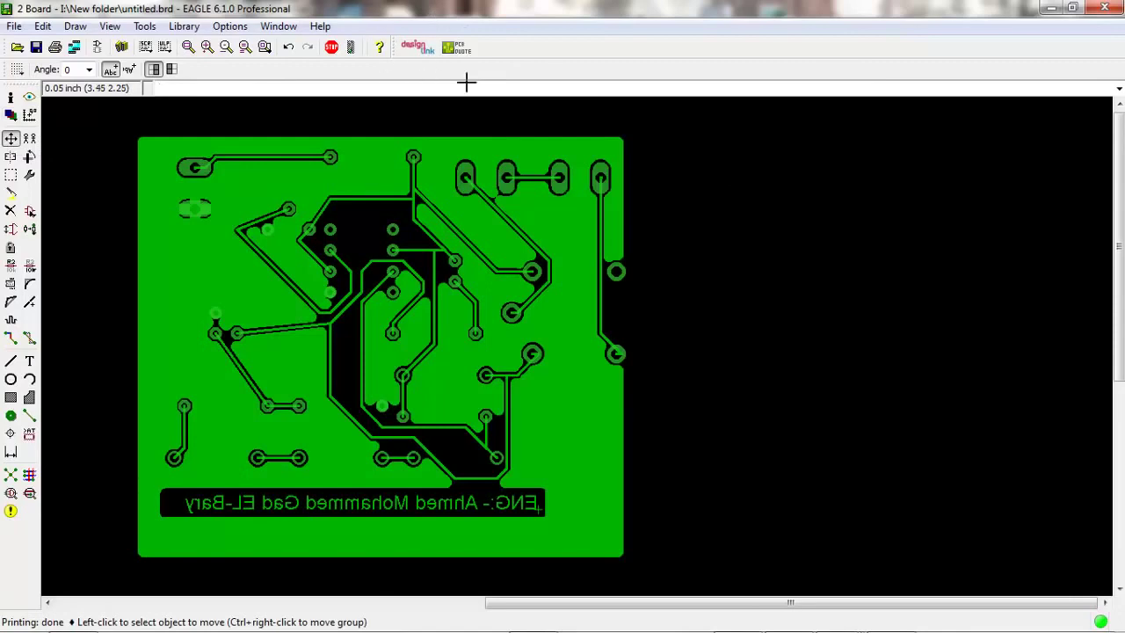
Step: Check the Top layer routing direction in the autorouter settings and close without routing
left_click(29, 474)
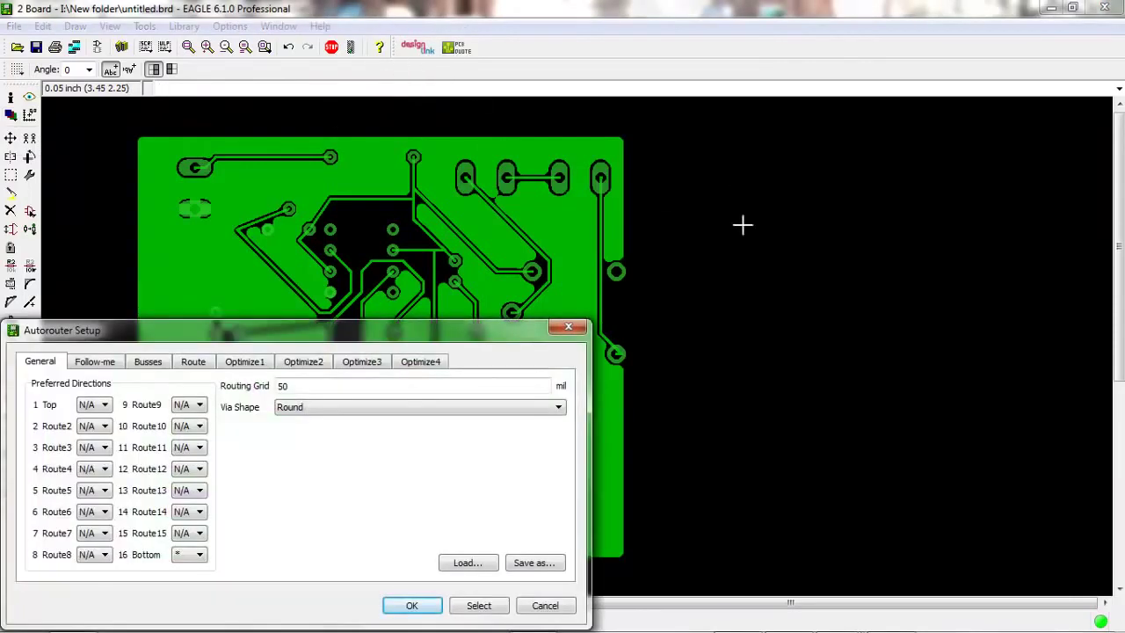
left_click(94, 404)
left_click(94, 404)
left_click(545, 604)
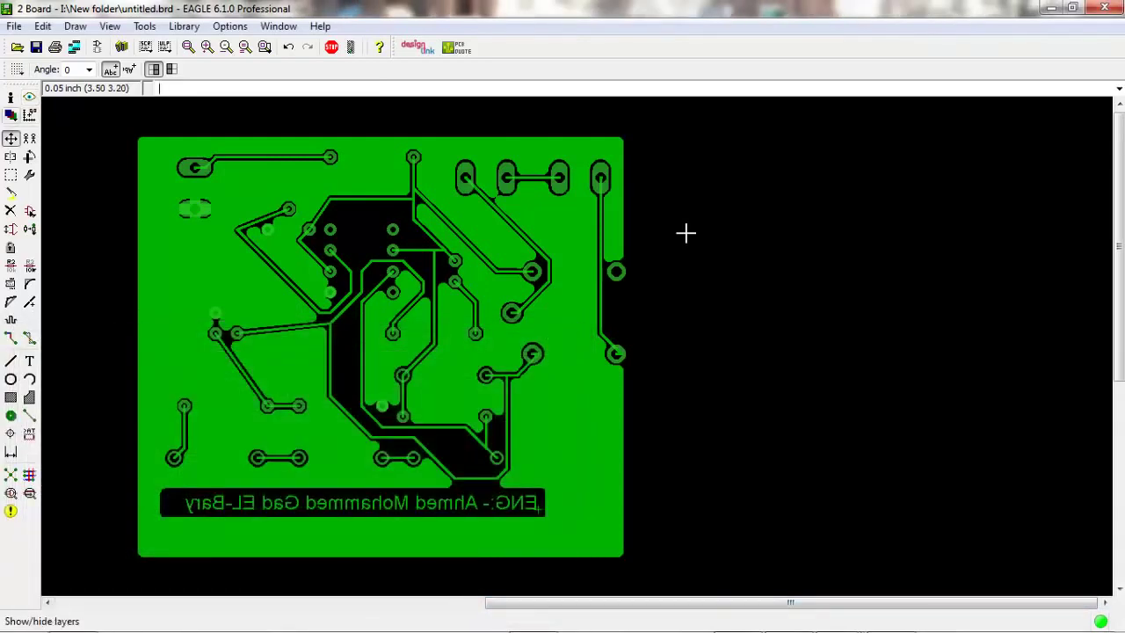
Step: Display only the Top layer, hiding the Bottom, Pads and Vias layers
left_click(29, 96)
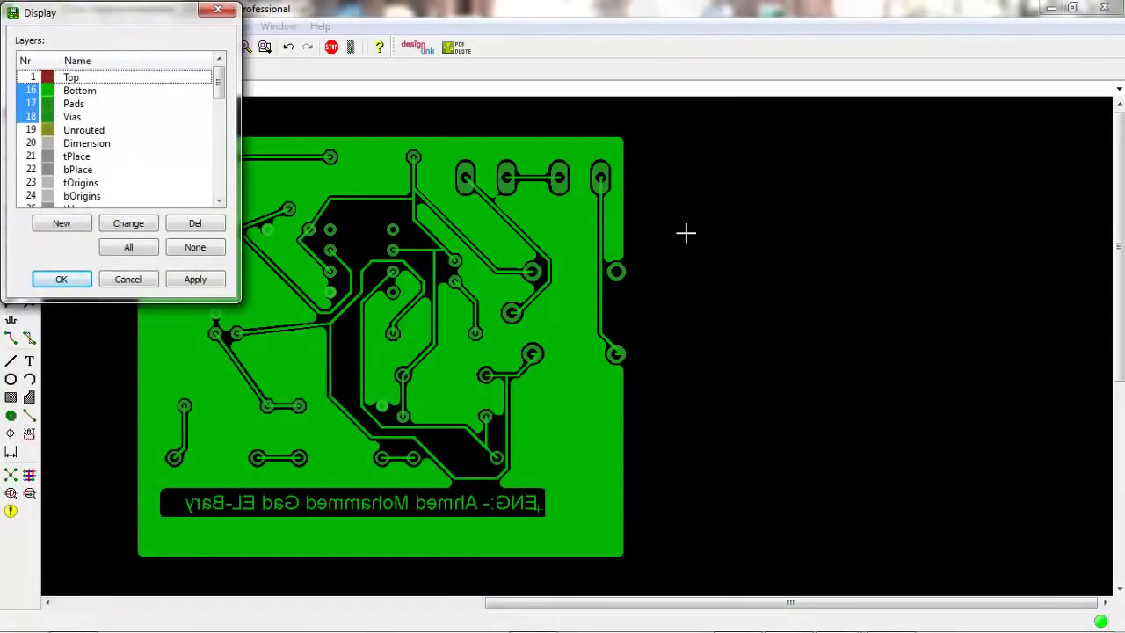
left_click(32, 77, "ctrl")
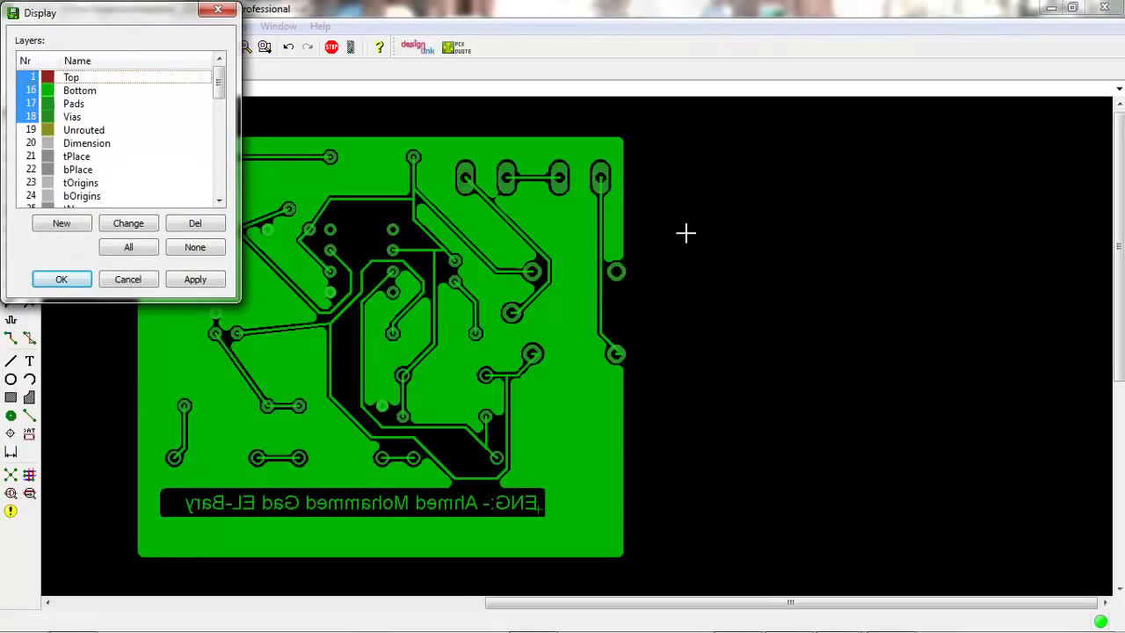
left_click(33, 91, "ctrl")
left_click(32, 104, "ctrl")
left_click(33, 116, "ctrl")
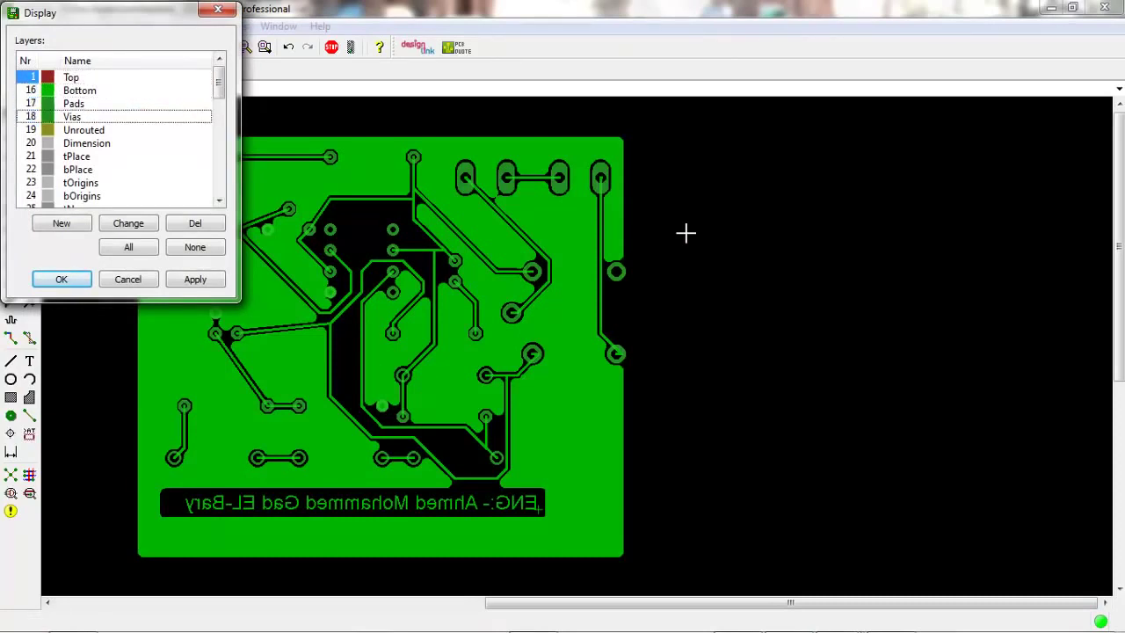
key("Return")
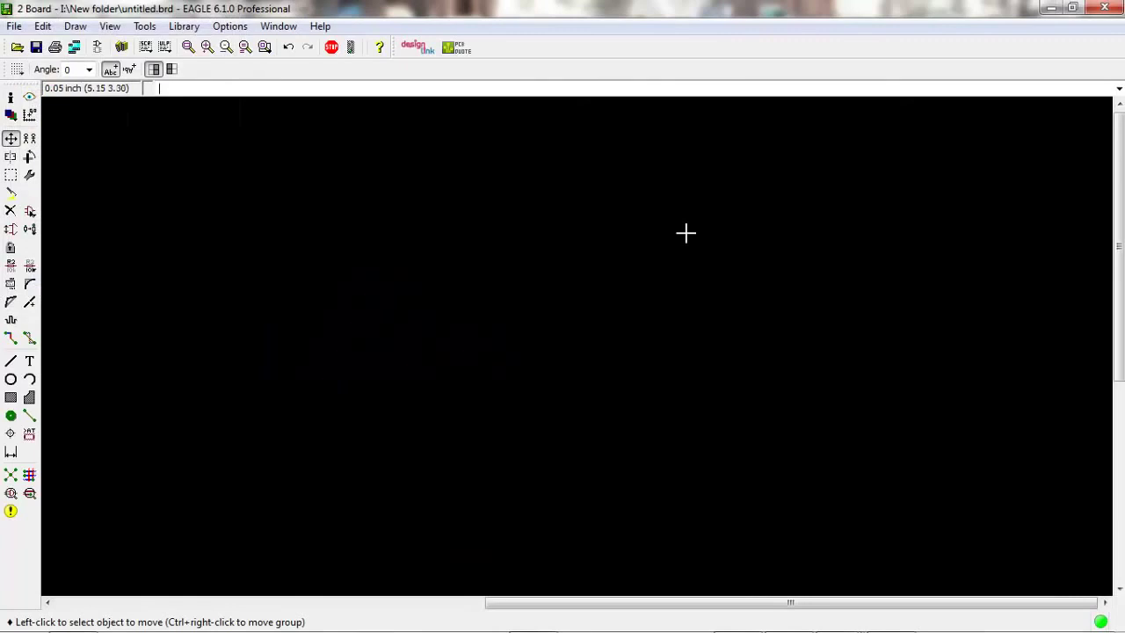
Step: Reopen the layer settings and select Bottom, Pads and Vias for display
left_click(10, 114)
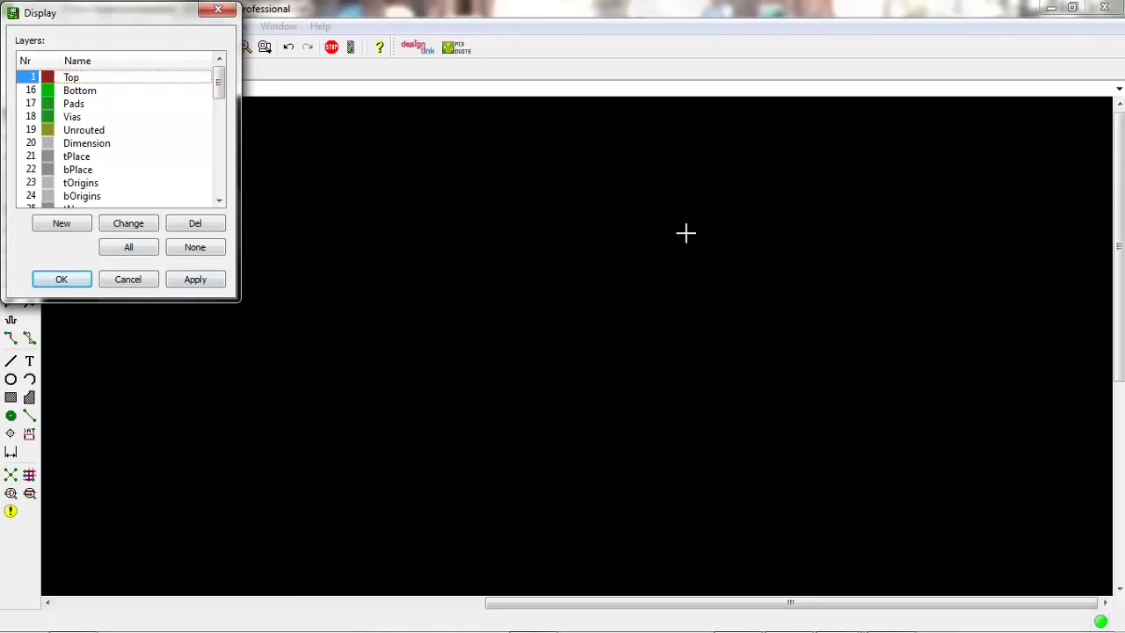
left_click(70, 77)
left_click_drag(79, 91, 72, 117)
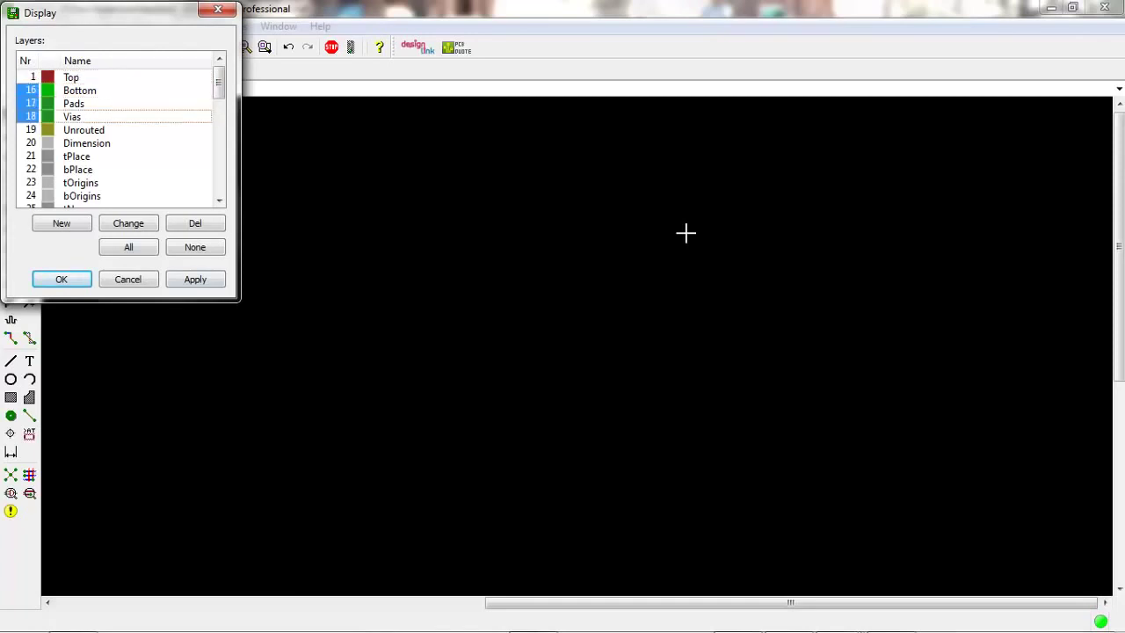
Step: Apply the Bottom/Pads/Vias layer choice, then advance through the process photos to images3.jpg
key("Return")
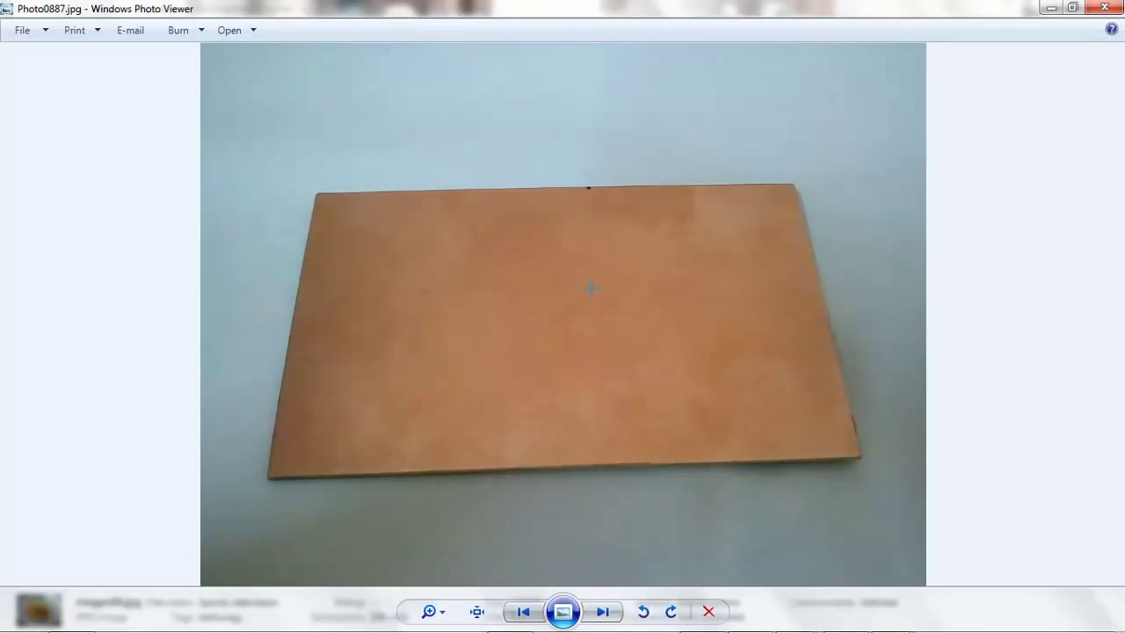
key("Right")
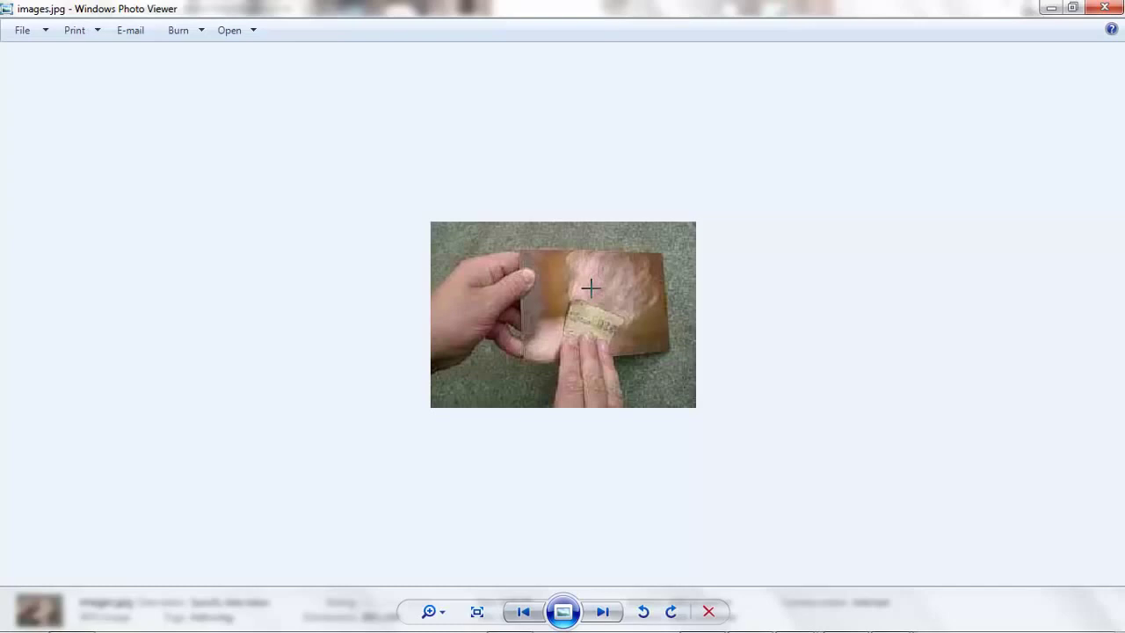
key("Right")
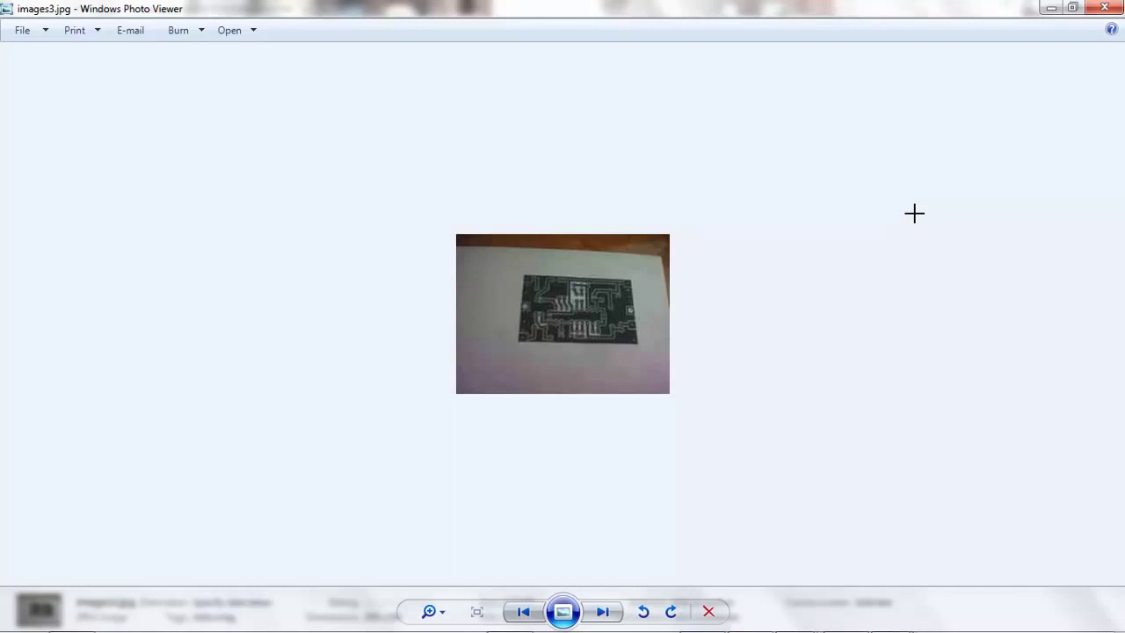
Step: Step through the ironing and etching-bath photos to Photo0862.jpg of the toner-covered board
key("Right")
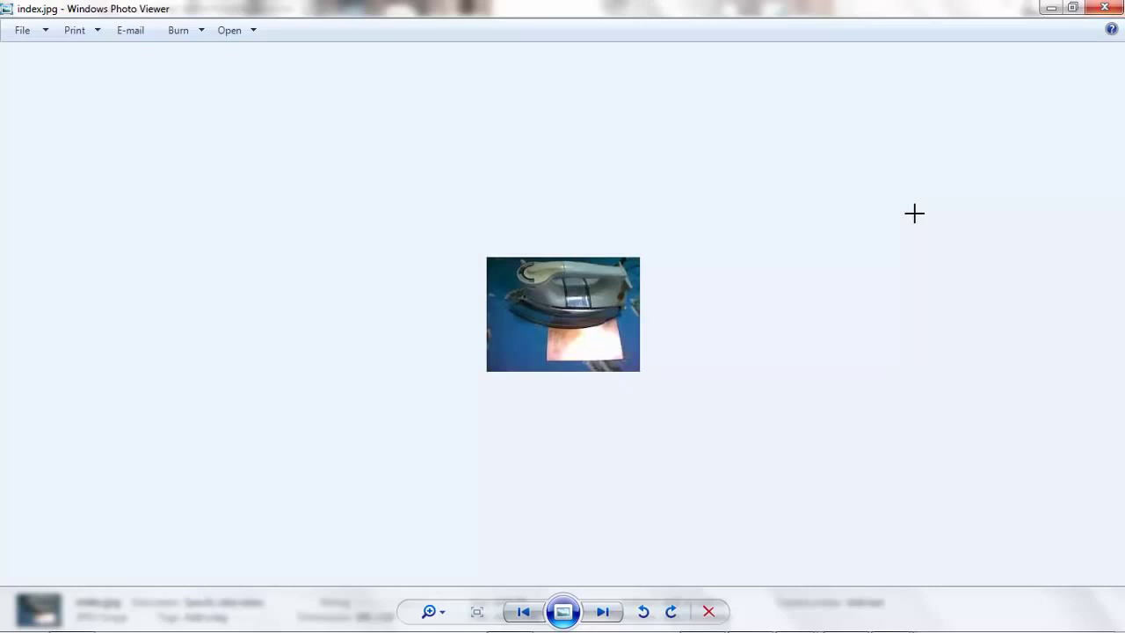
key("Left")
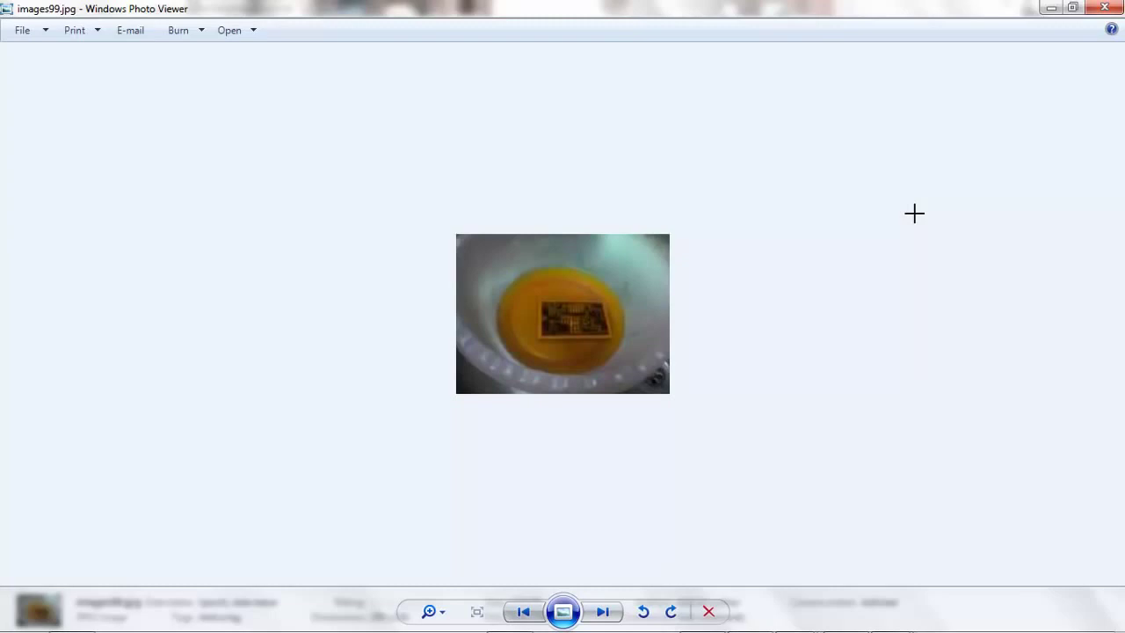
key("Right")
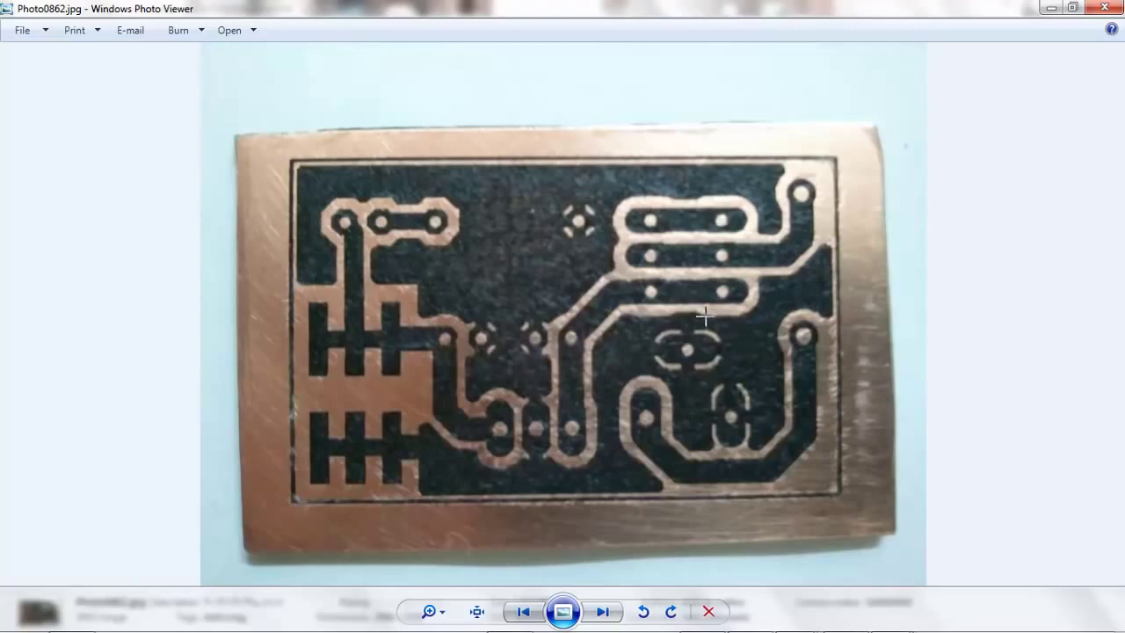
Step: Advance to Photo0863.jpg of the finished etched board and close Windows Photo Viewer
key("Right")
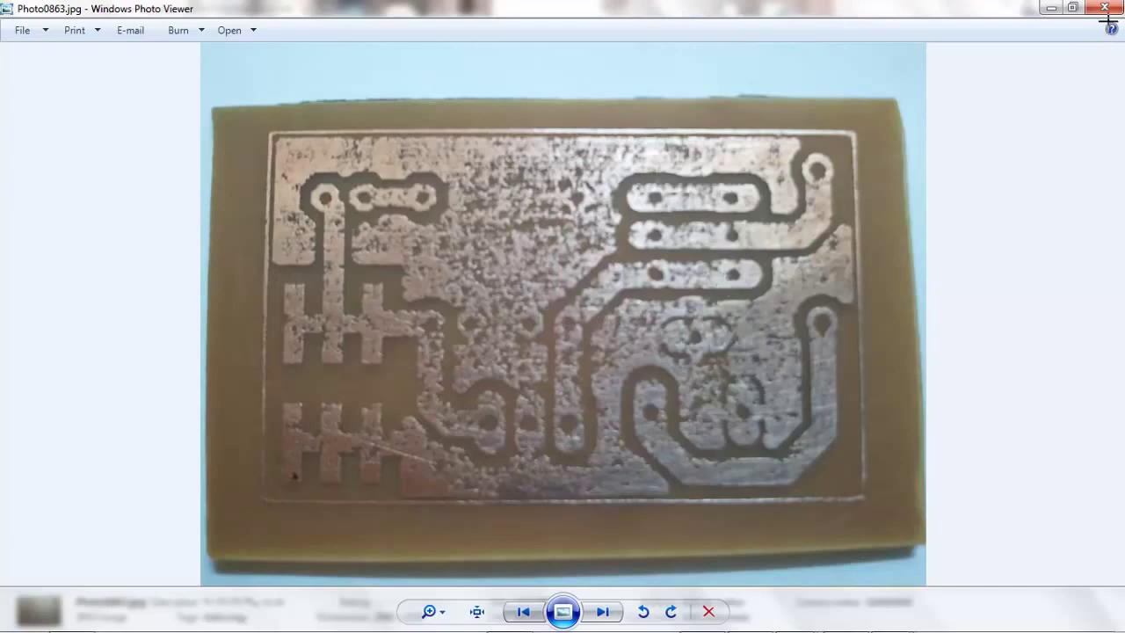
left_click(1107, 17)
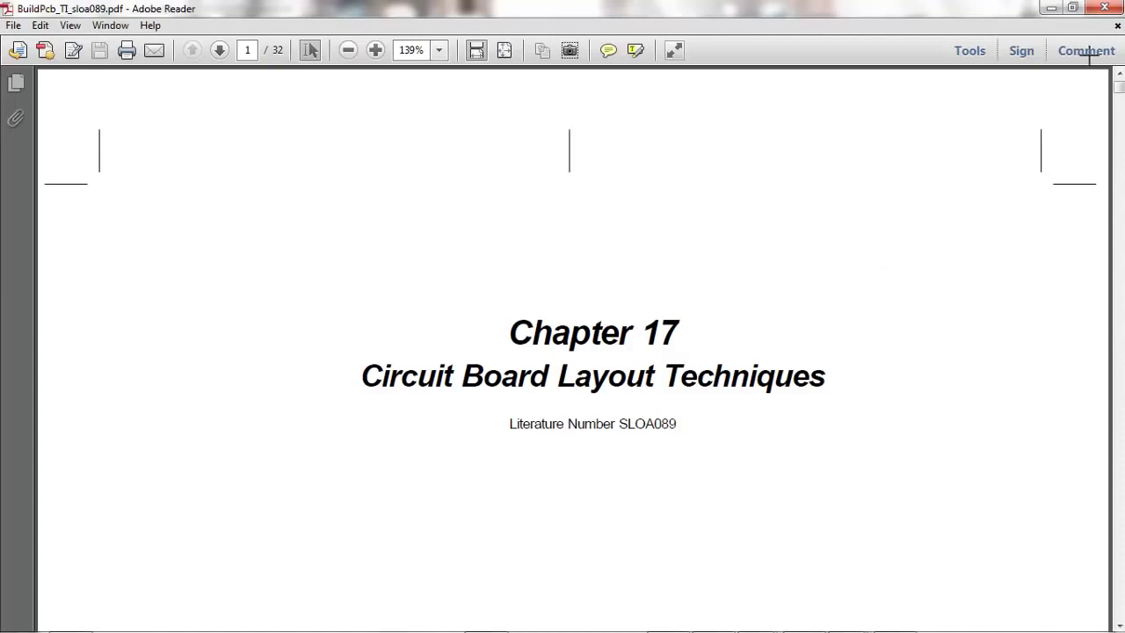
Step: Scroll down through the sloa089 Circuit Board Layout Techniques guide in Adobe Reader
scroll(776, 221, "down", 3)
scroll(823, 209, "down", 4)
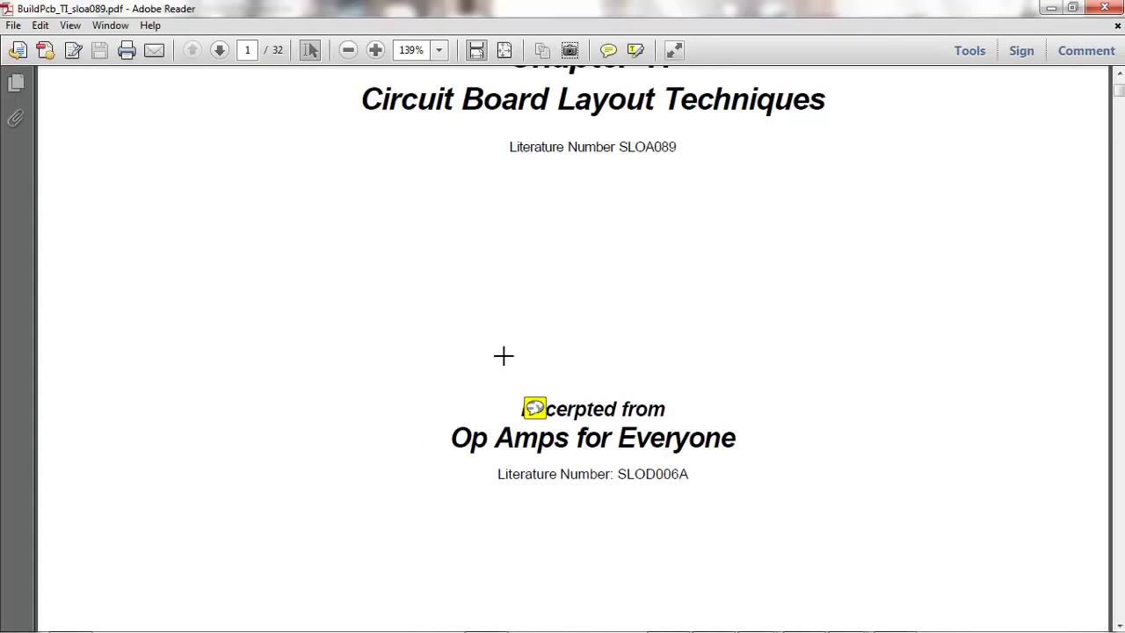
scroll(562, 351, "down", 2)
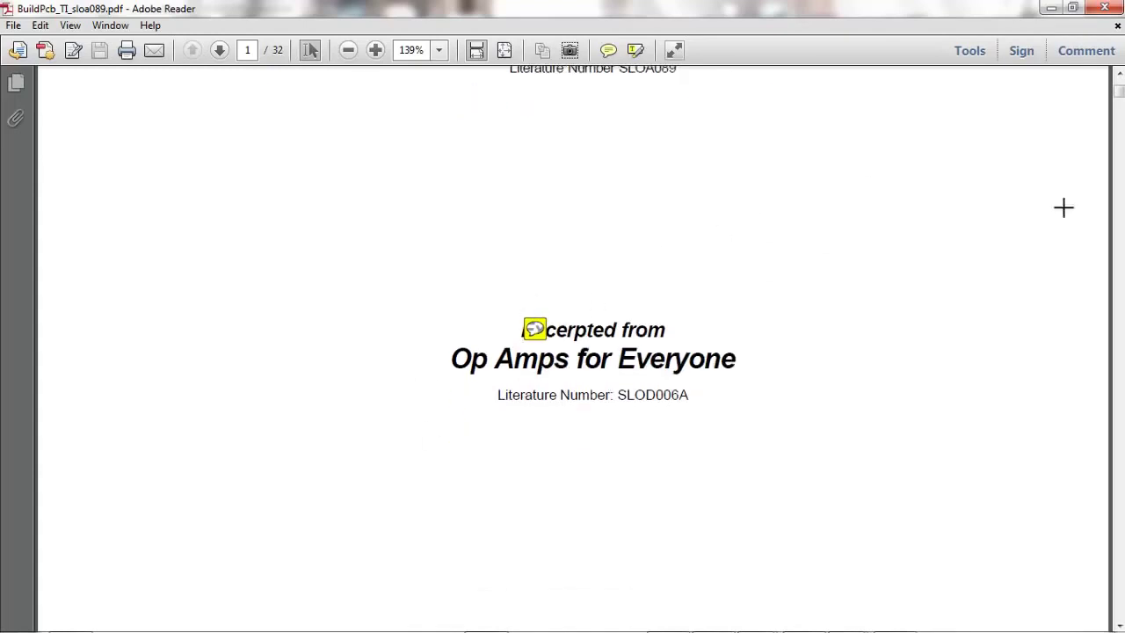
scroll(629, 337, "down", 5)
scroll(631, 321, "down", 5)
scroll(878, 281, "down", 10)
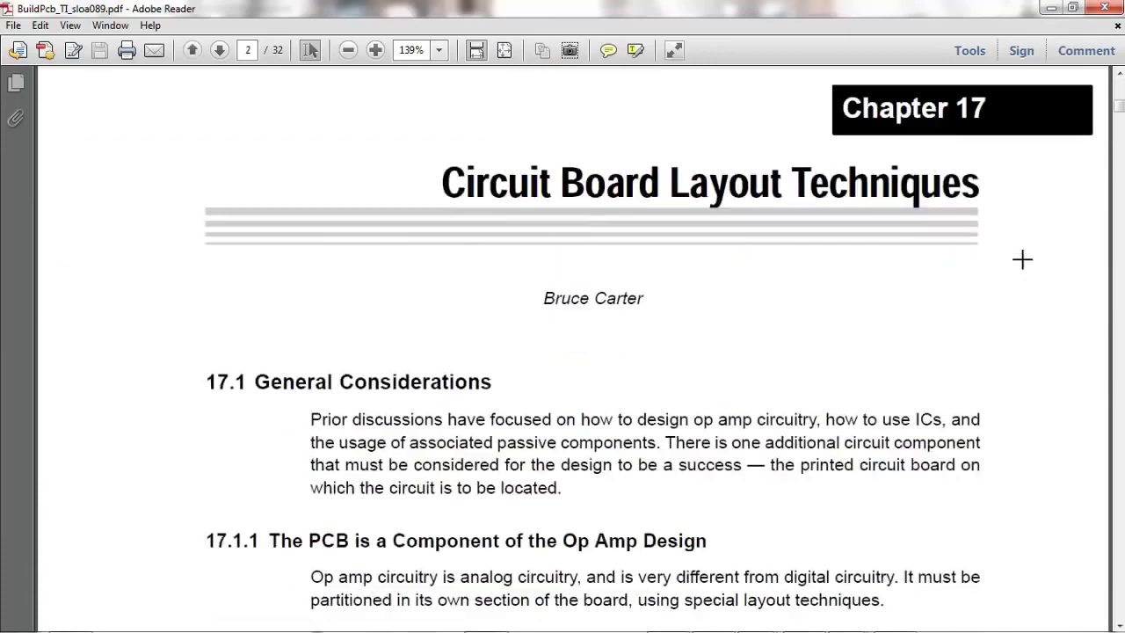
scroll(878, 281, "down", 8)
scroll(728, 347, "down", 10)
scroll(728, 347, "down", 10)
scroll(728, 347, "down", 10)
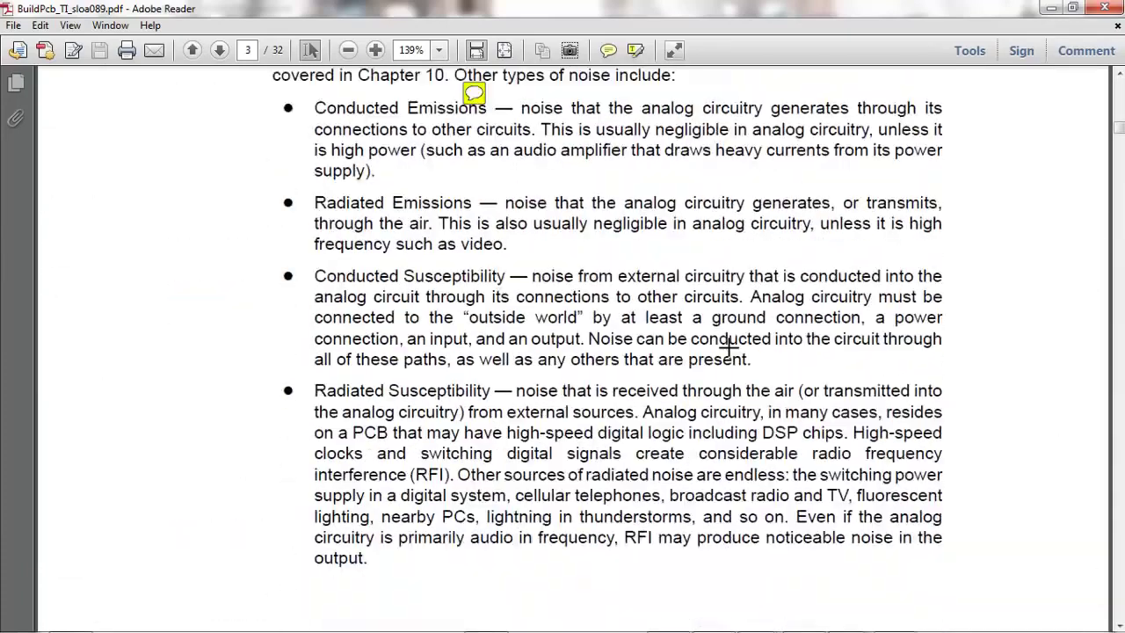
scroll(728, 347, "down", 5)
scroll(728, 348, "down", 10)
scroll(728, 347, "down", 10)
scroll(728, 347, "down", 8)
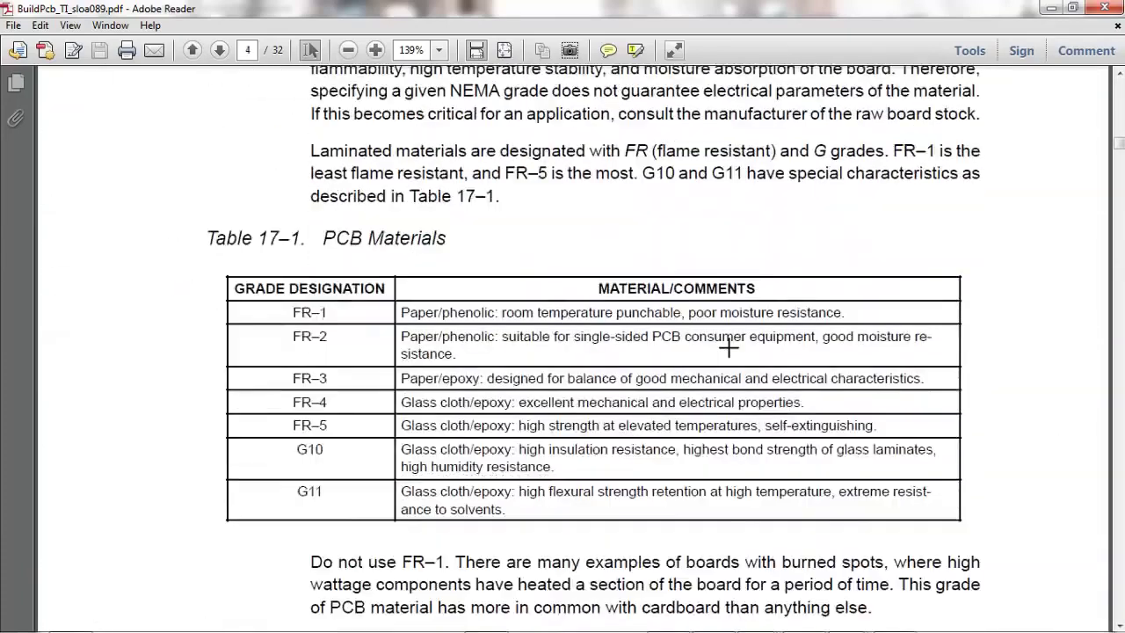
scroll(728, 347, "down", 10)
scroll(727, 347, "down", 8)
scroll(728, 347, "down", 5)
scroll(728, 347, "down", 5)
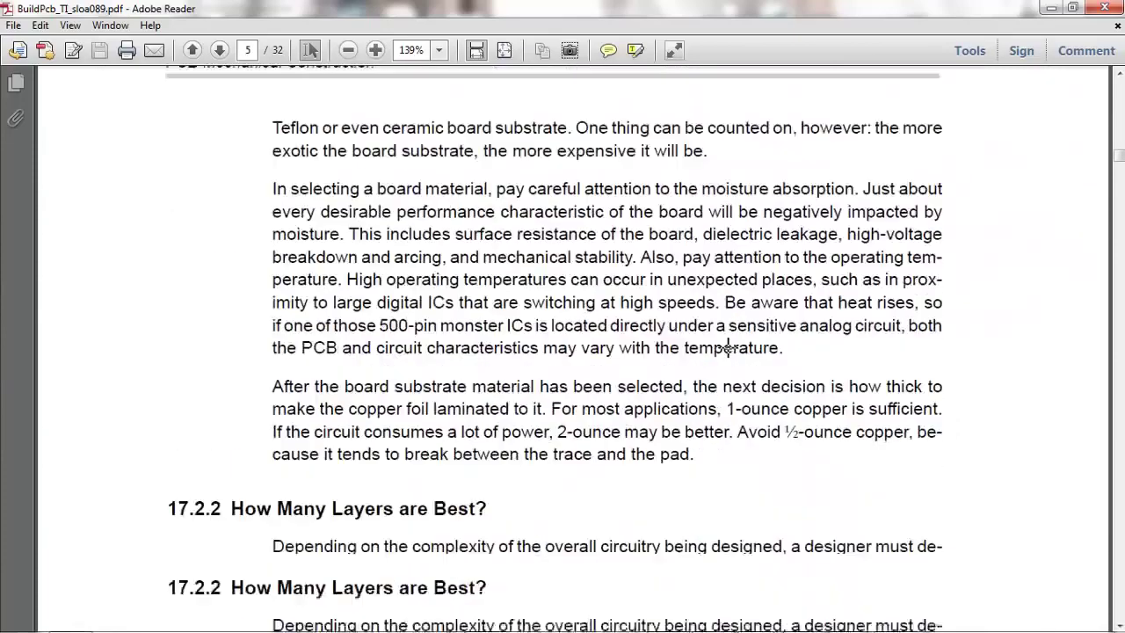
scroll(728, 348, "down", 7)
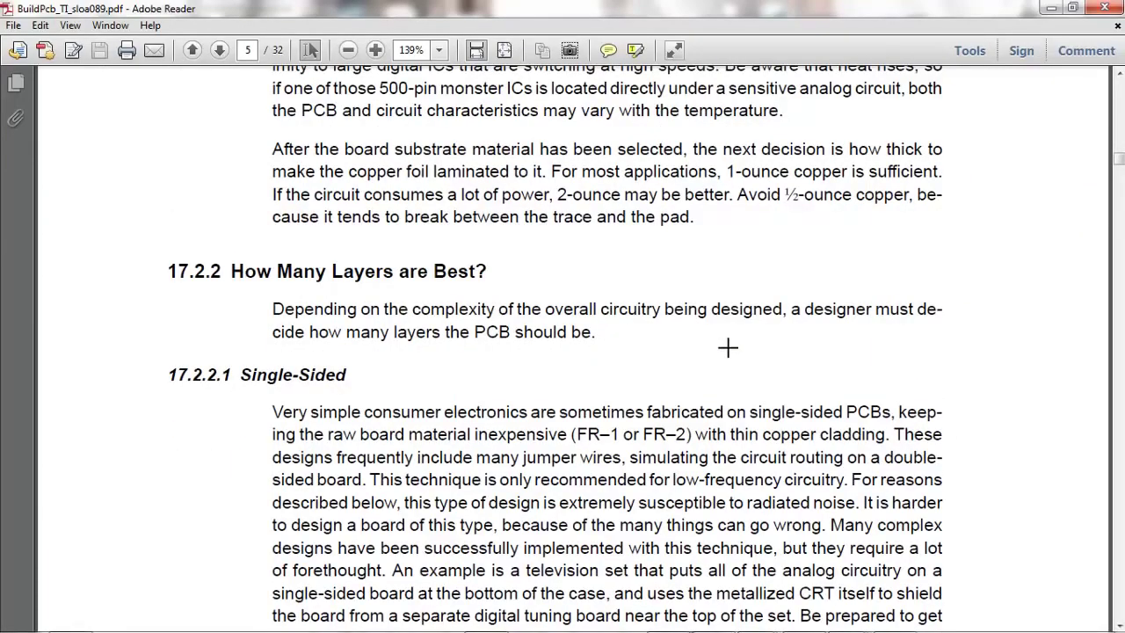
Step: Continue to section 17.2.2.3 Multi-Layer, then return to the GND-poured EAGLE board
scroll(727, 347, "down", 5)
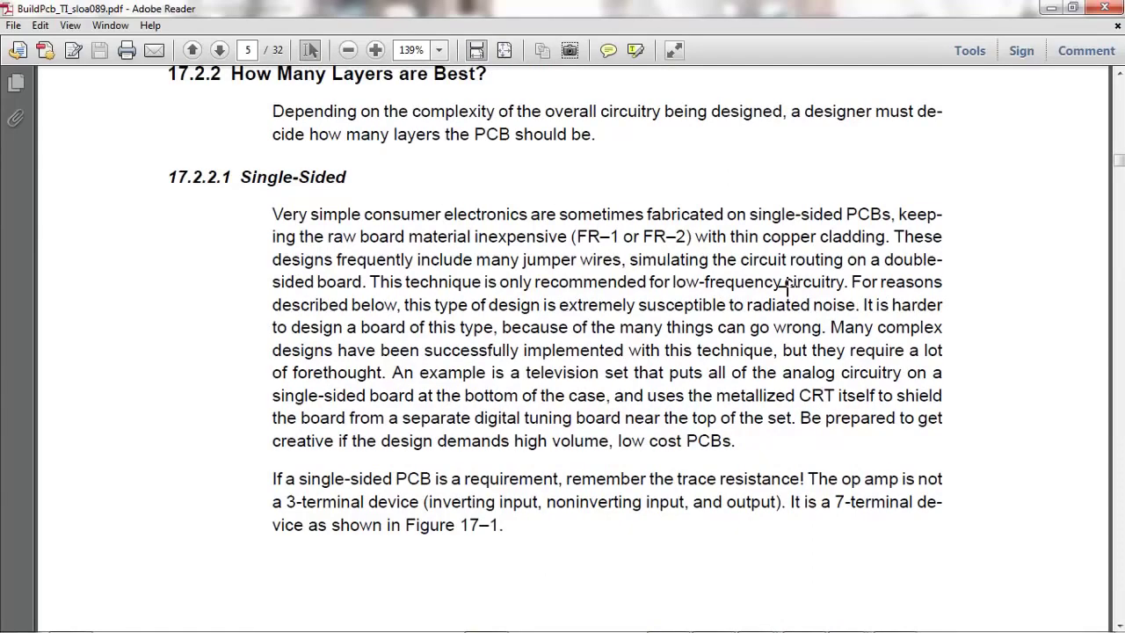
scroll(782, 290, "down", 12)
scroll(720, 331, "down", 8)
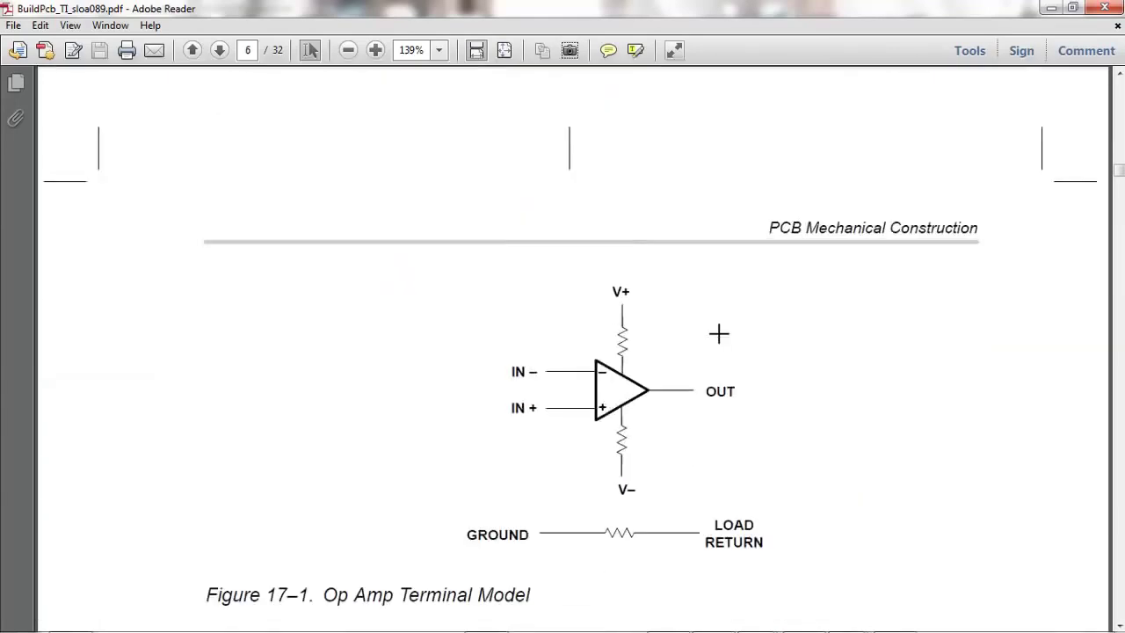
scroll(720, 331, "down", 4)
scroll(720, 331, "down", 11)
scroll(718, 334, "down", 7)
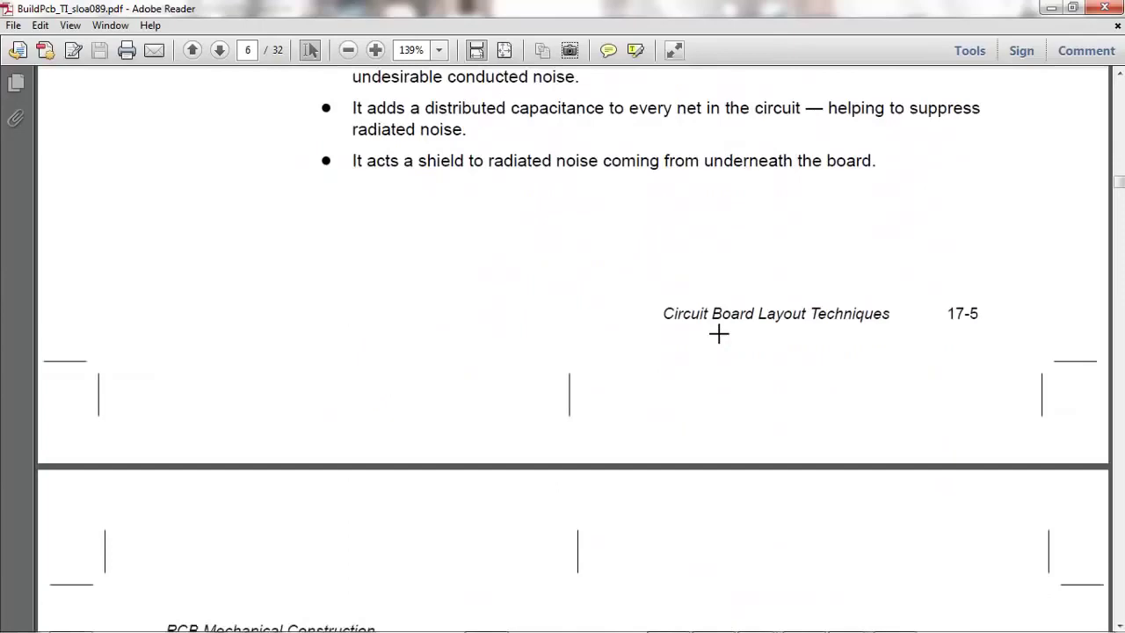
scroll(719, 334, "down", 6)
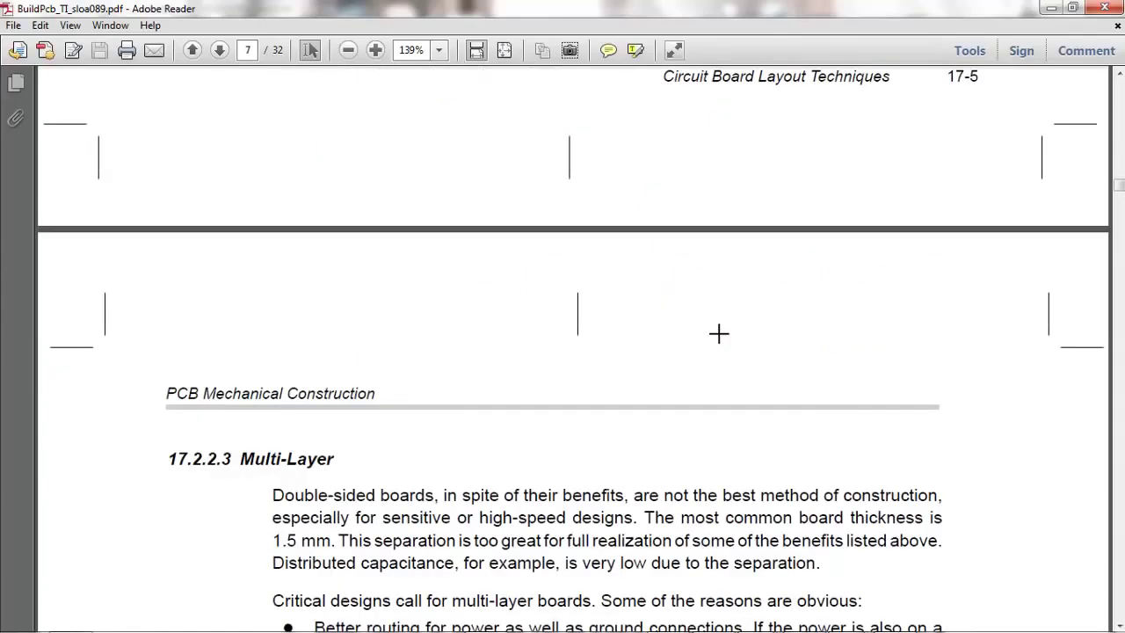
key("alt+Tab")
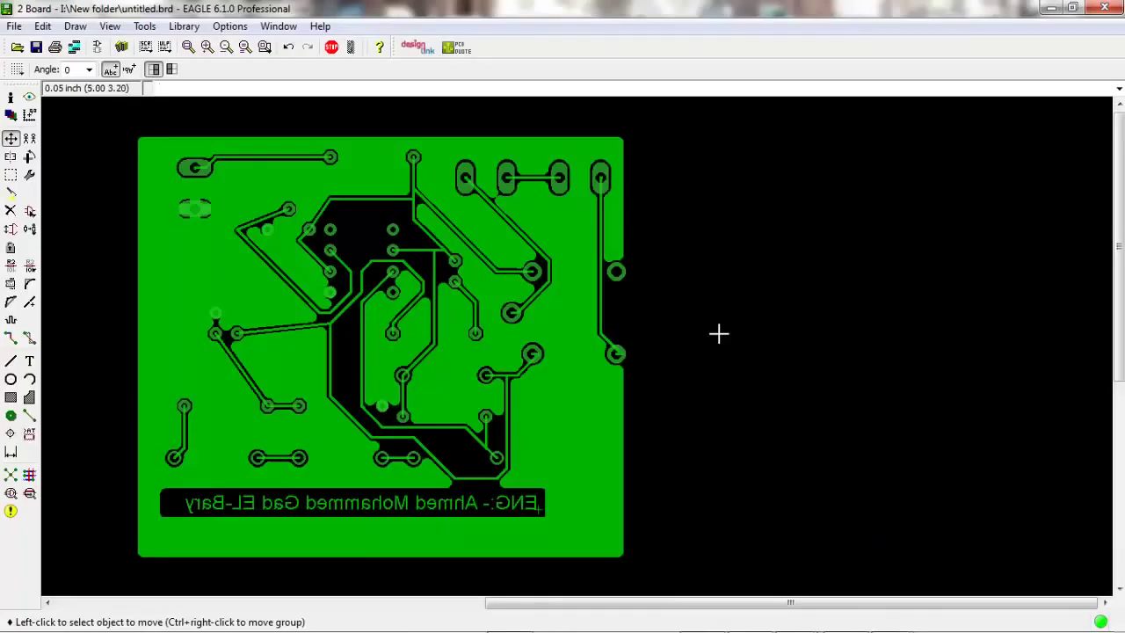